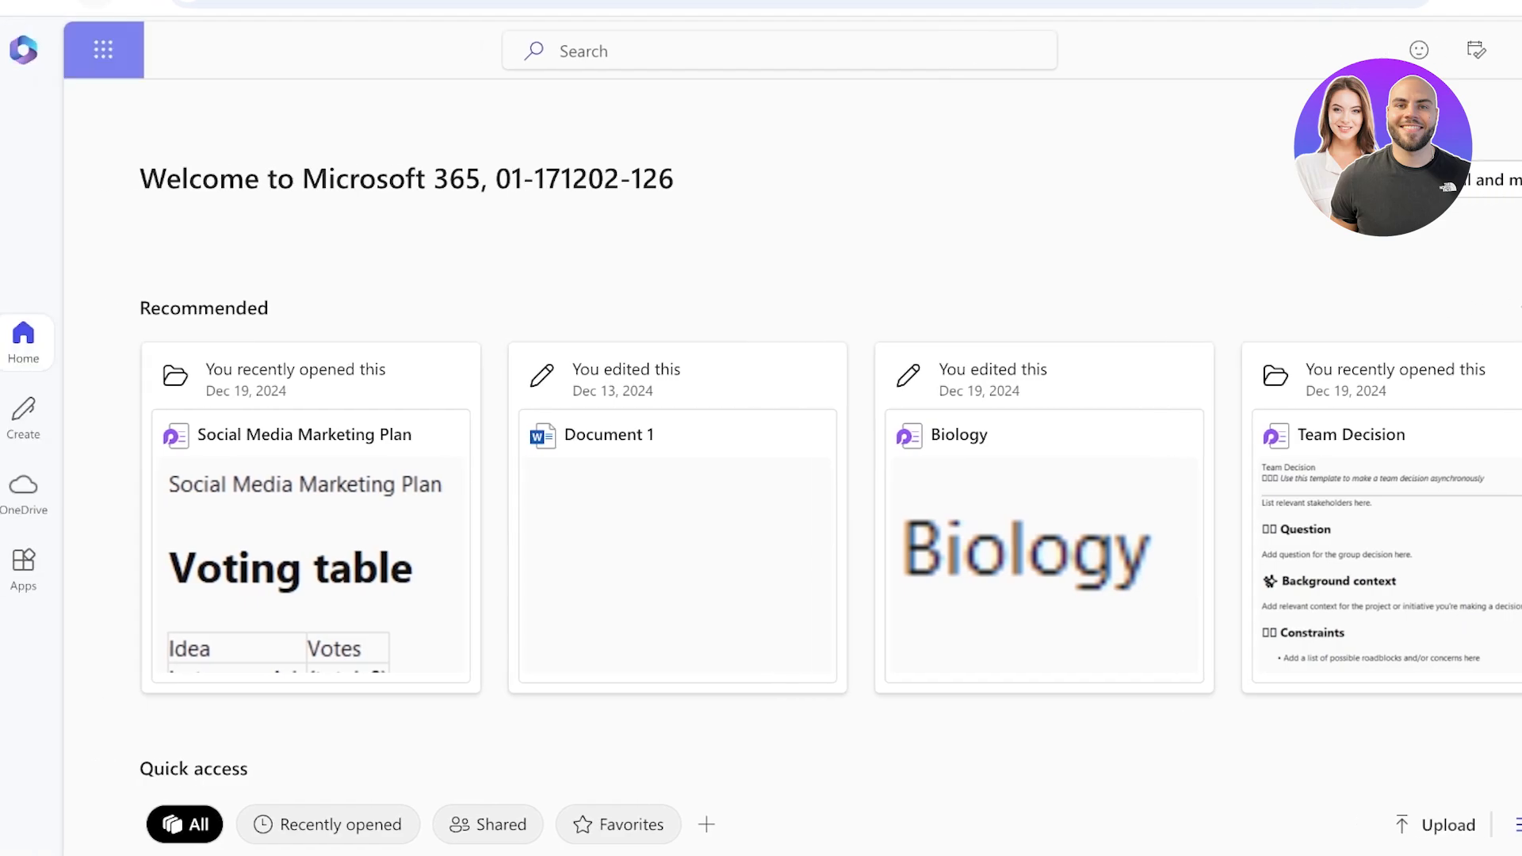
Step: Switch from the Microsoft 365 home page to Planner, and collapse and restore its navigation pane
{"action": "left_click", "coordinate": [103, 50]}
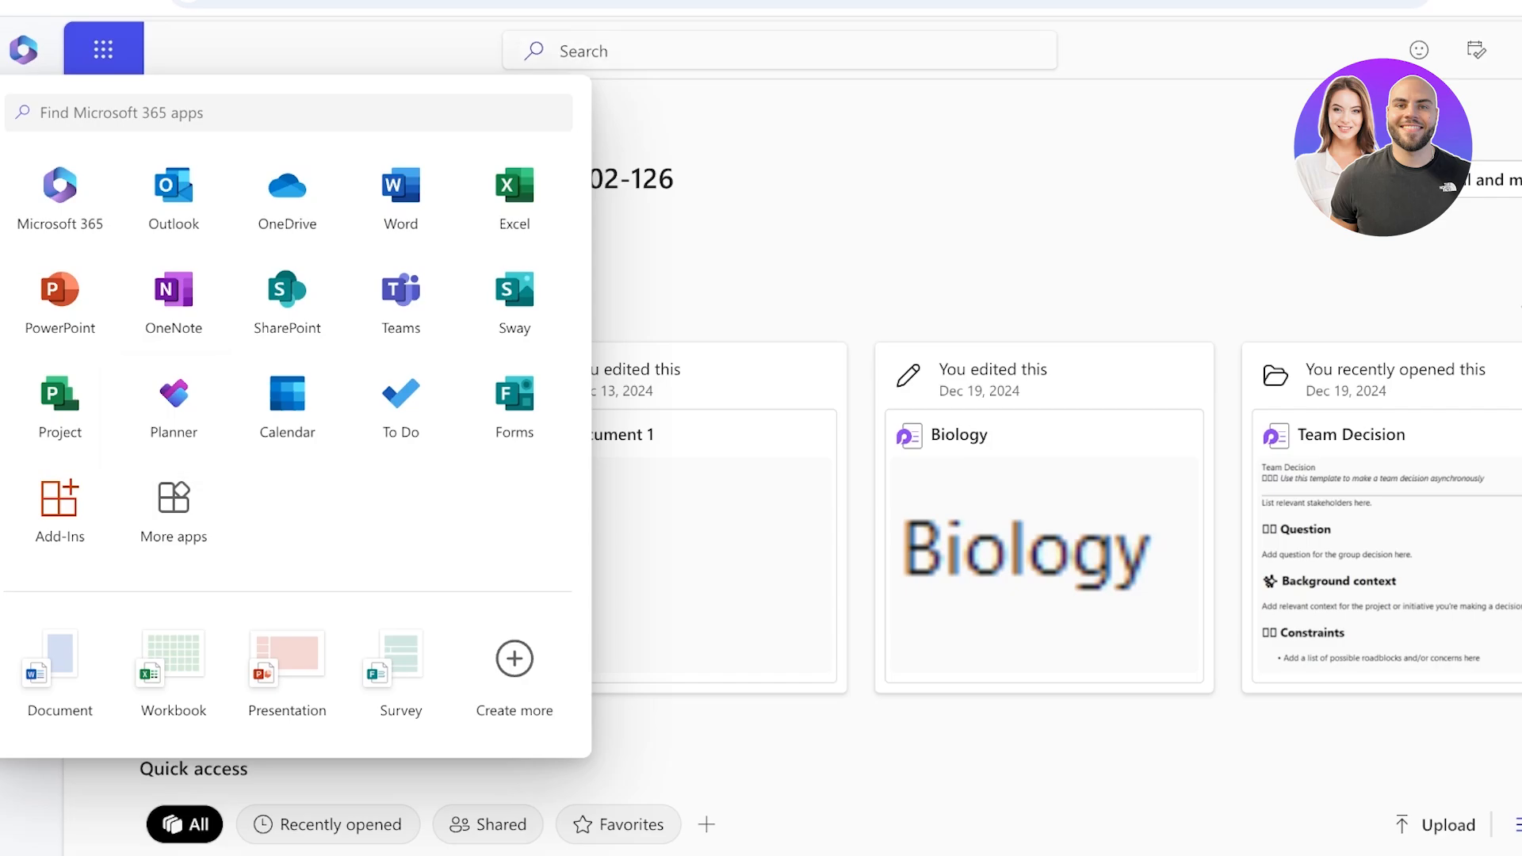
{"action": "key", "text": "ctrl+Tab"}
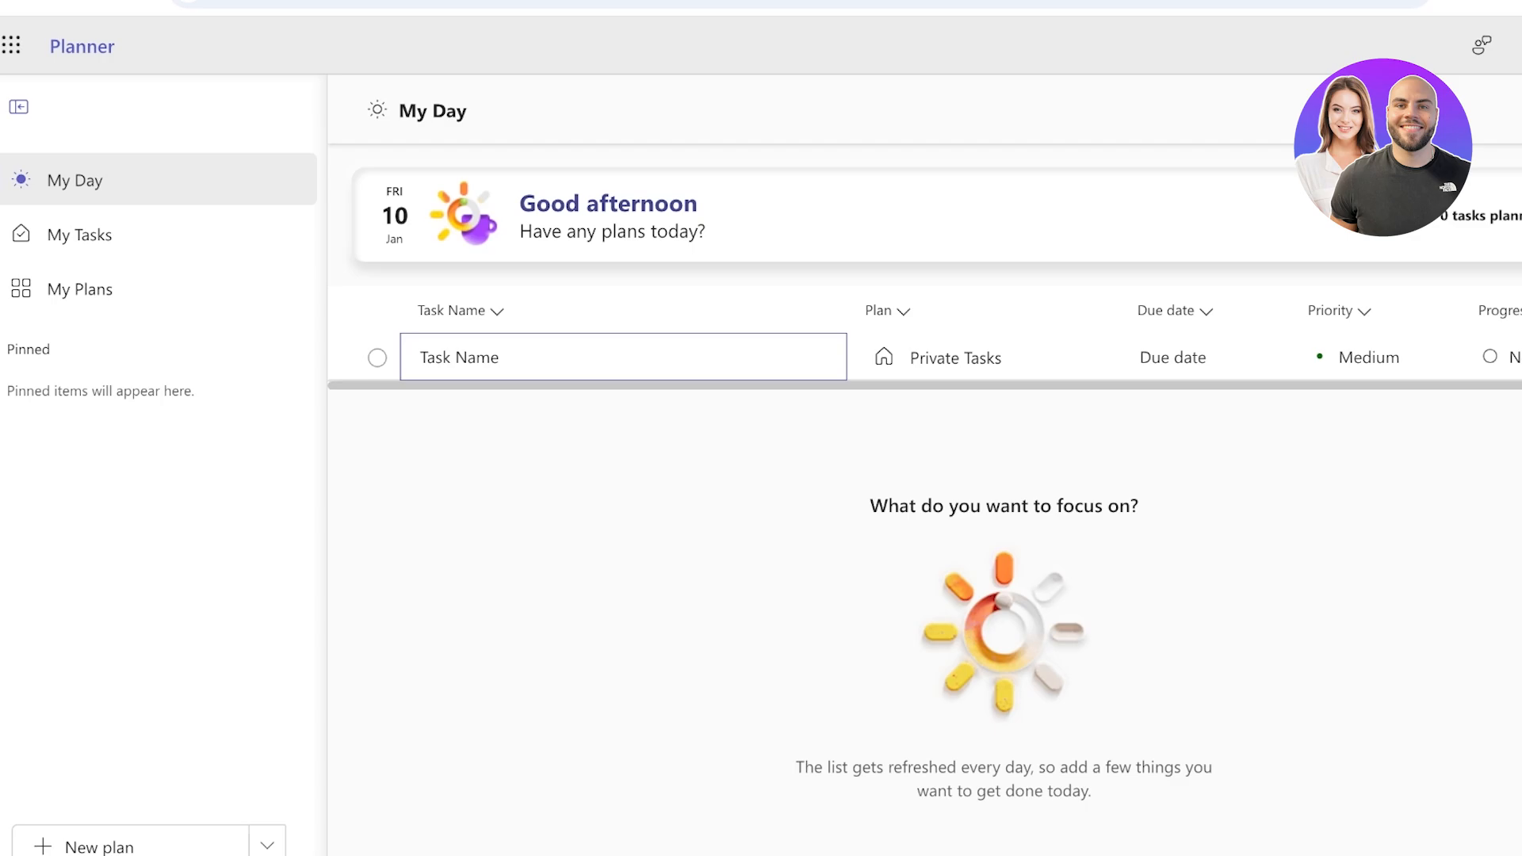
{"action": "left_click", "coordinate": [18, 107]}
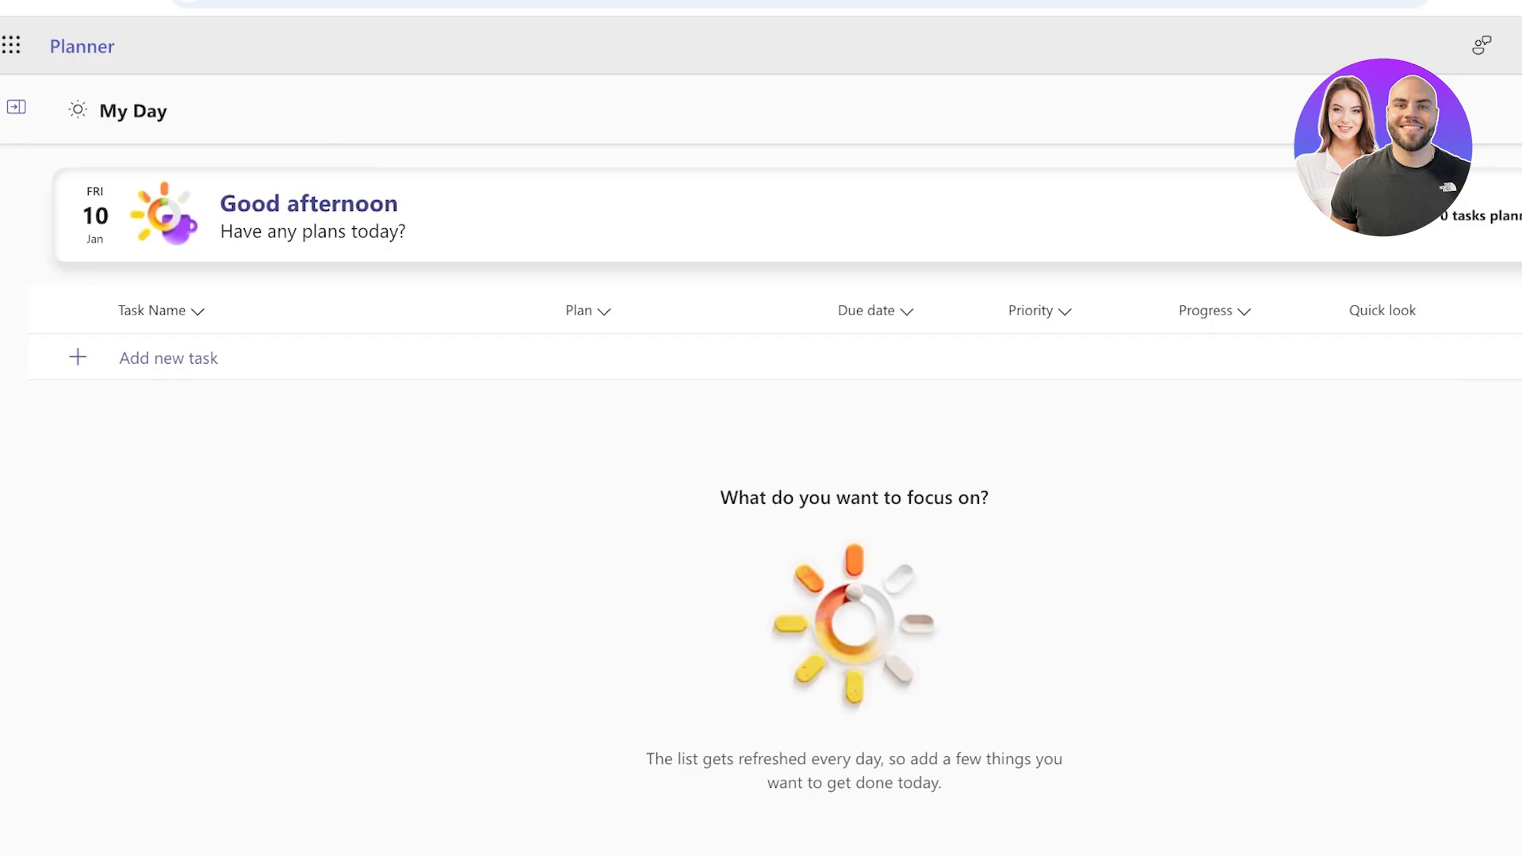
{"action": "left_click", "coordinate": [17, 107]}
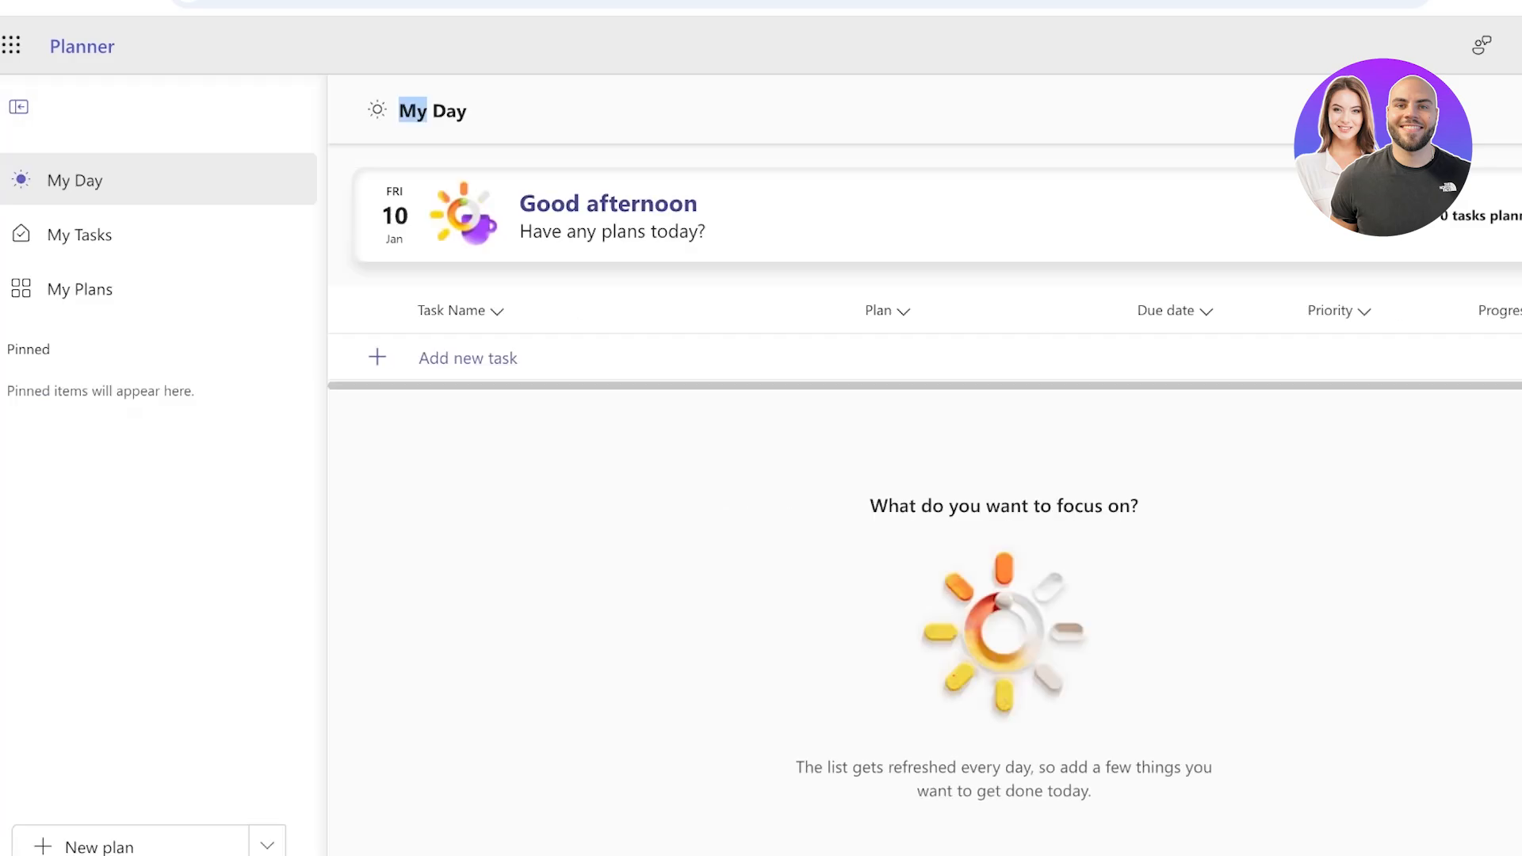
Step: View the My Day, My Tasks and My Plans pages in turn
{"action": "left_click", "coordinate": [75, 180]}
{"action": "left_click", "coordinate": [79, 235]}
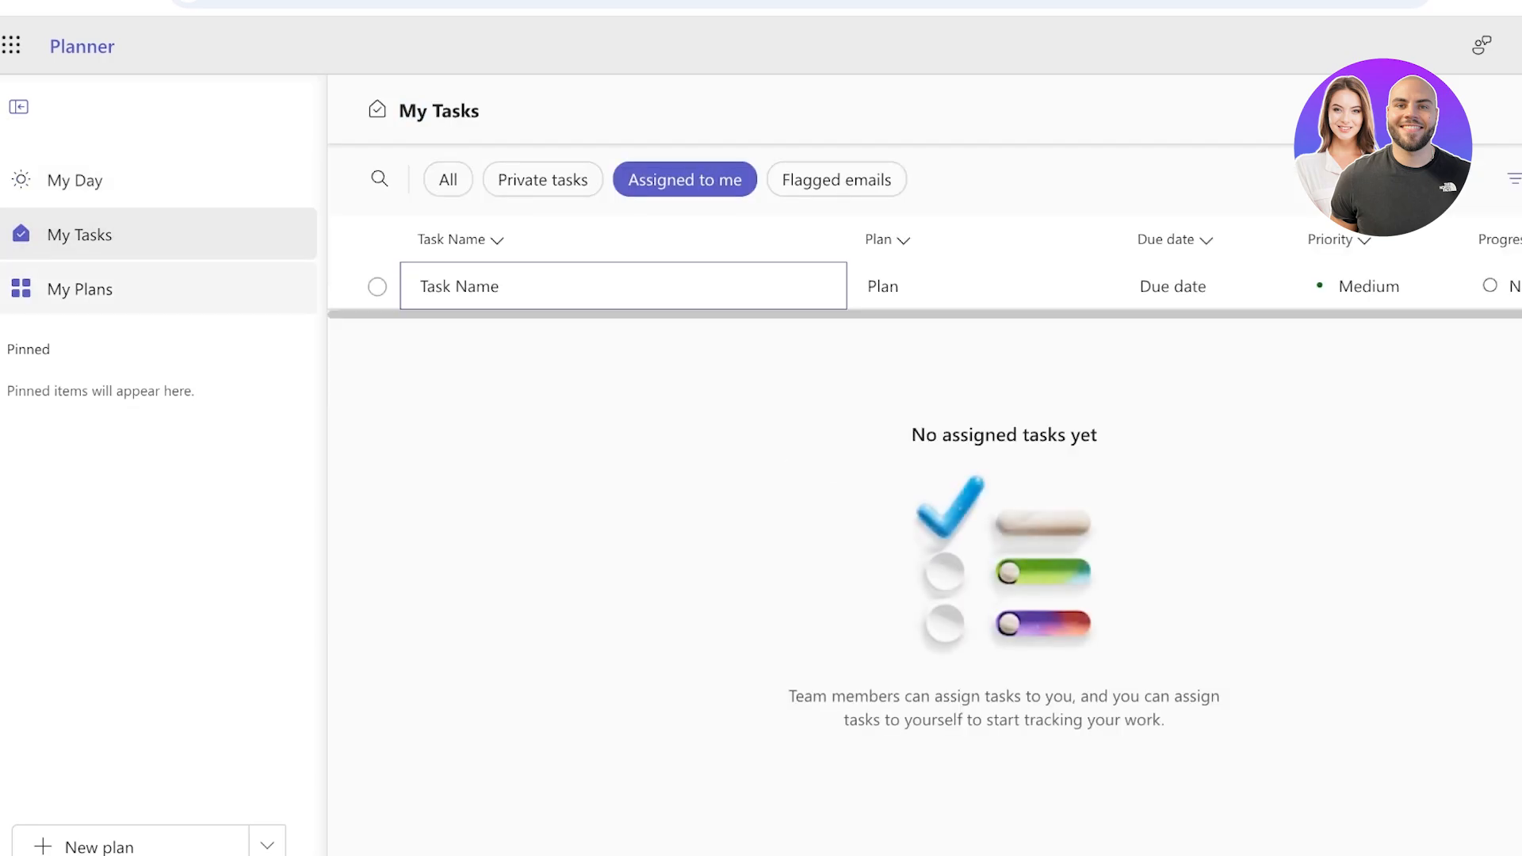
{"action": "left_click", "coordinate": [79, 288]}
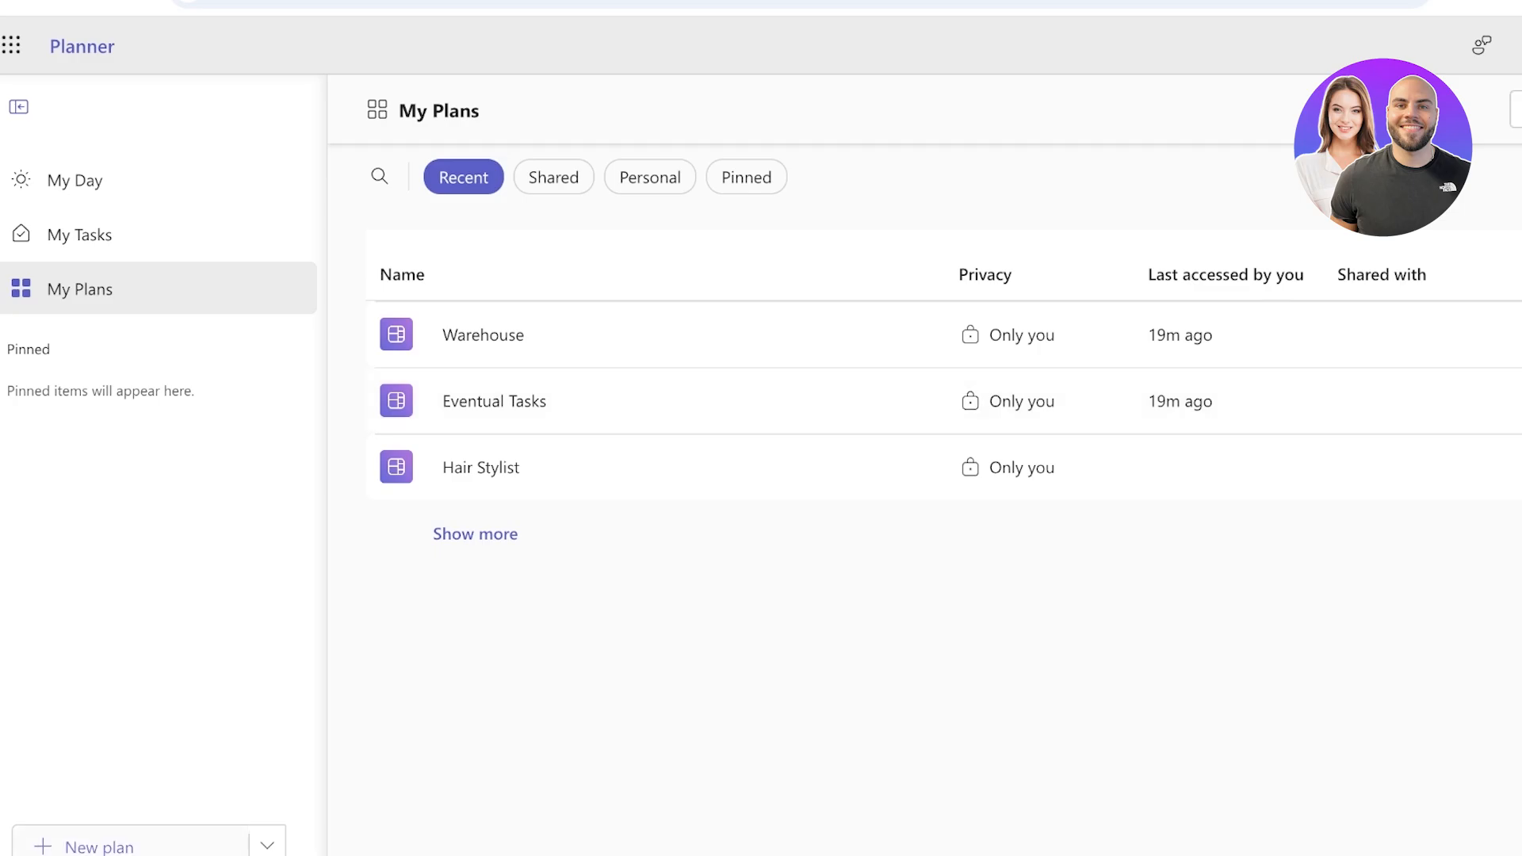
Step: Start a new plan using the Project Management template after reviewing its preview and key benefits
{"action": "left_click", "coordinate": [100, 847]}
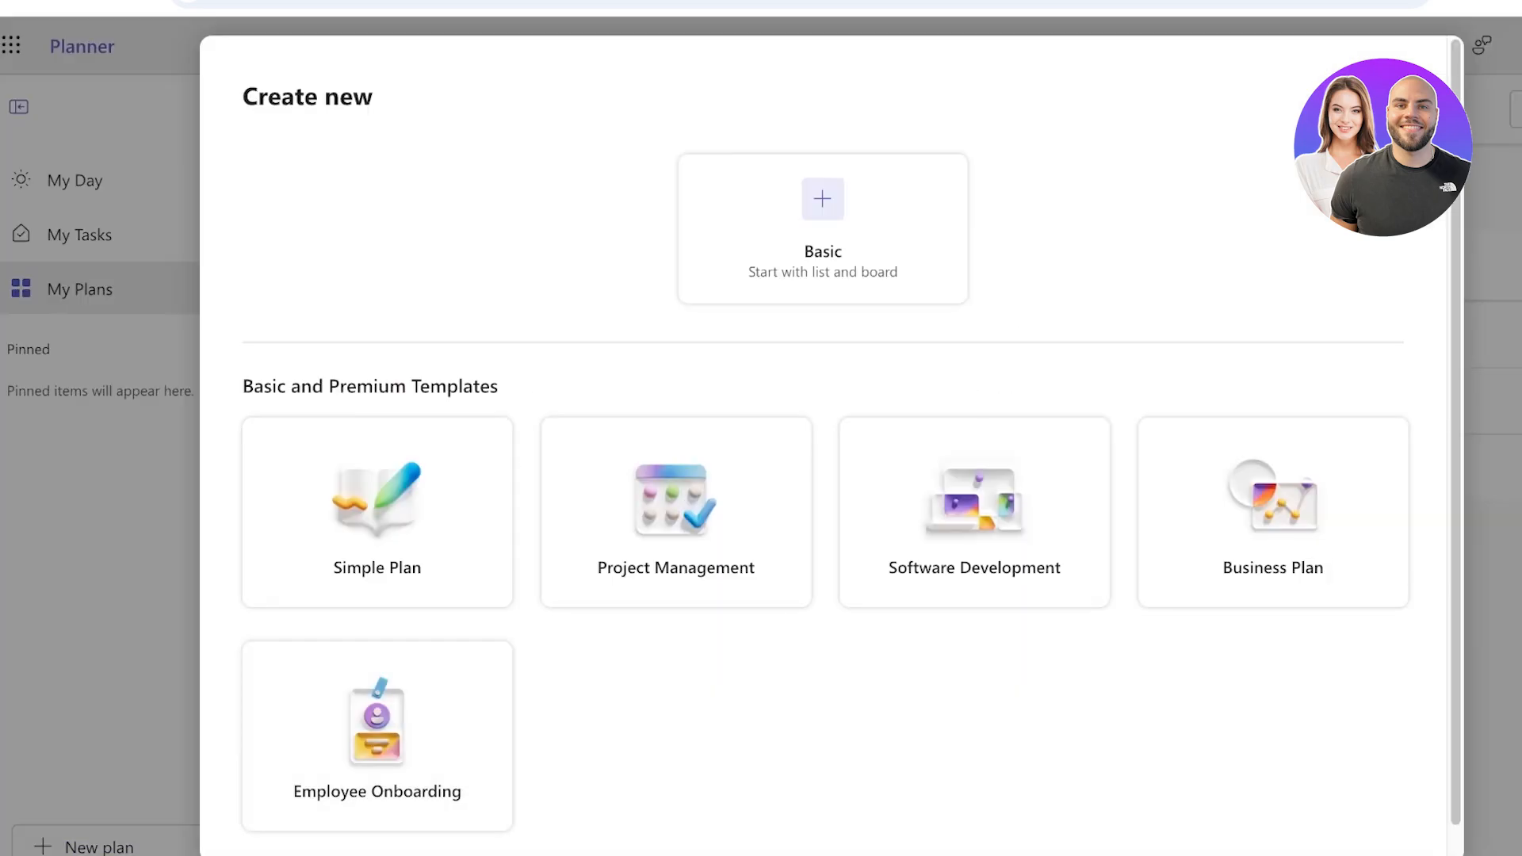
{"action": "left_click", "coordinate": [1393, 97]}
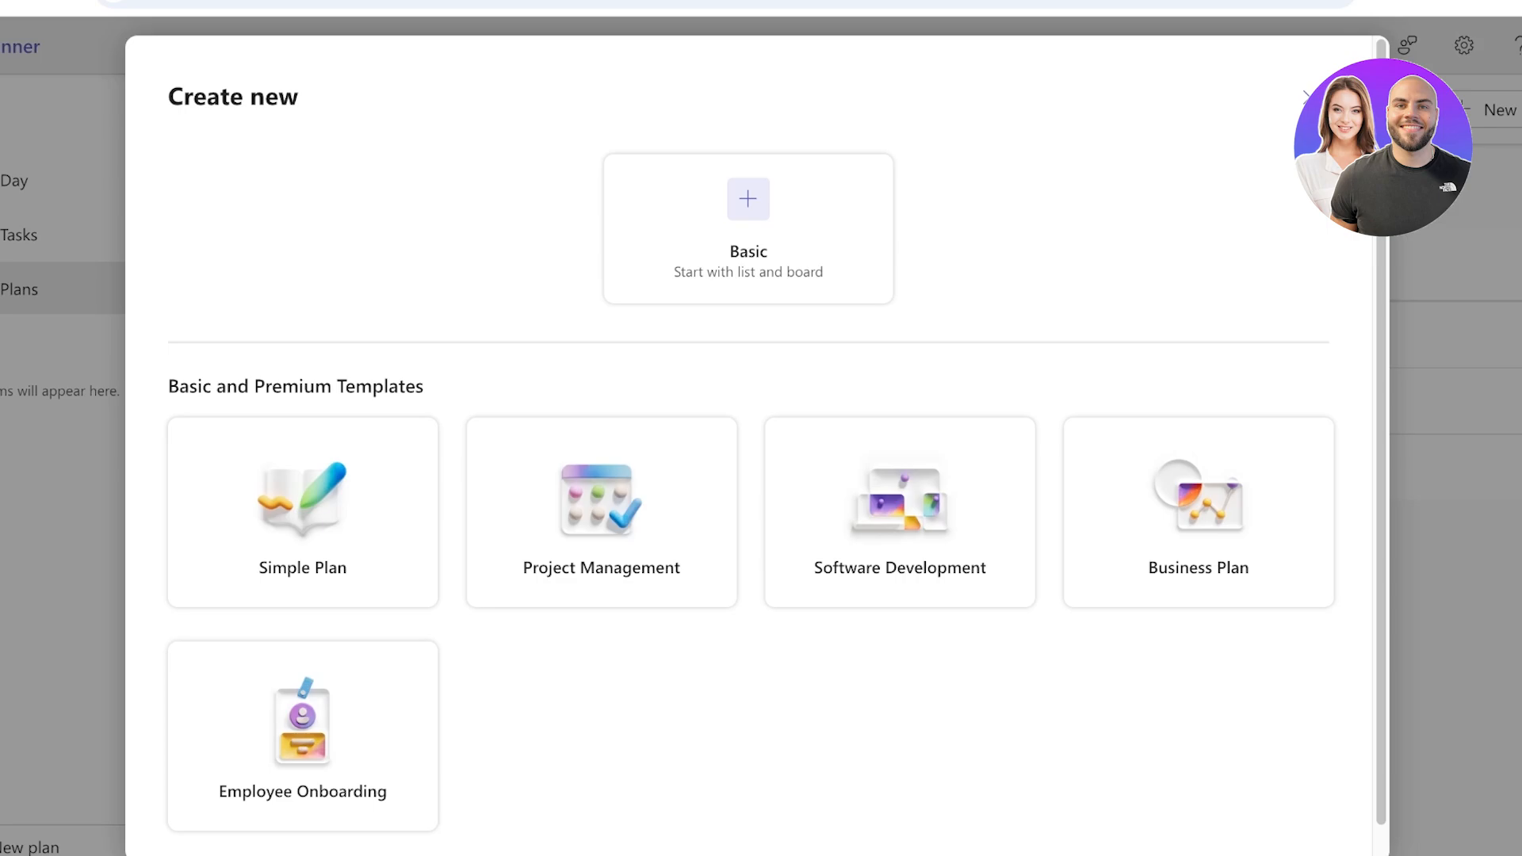
{"action": "scroll", "coordinate": [748, 444], "scroll_direction": "down", "scroll_amount": 1}
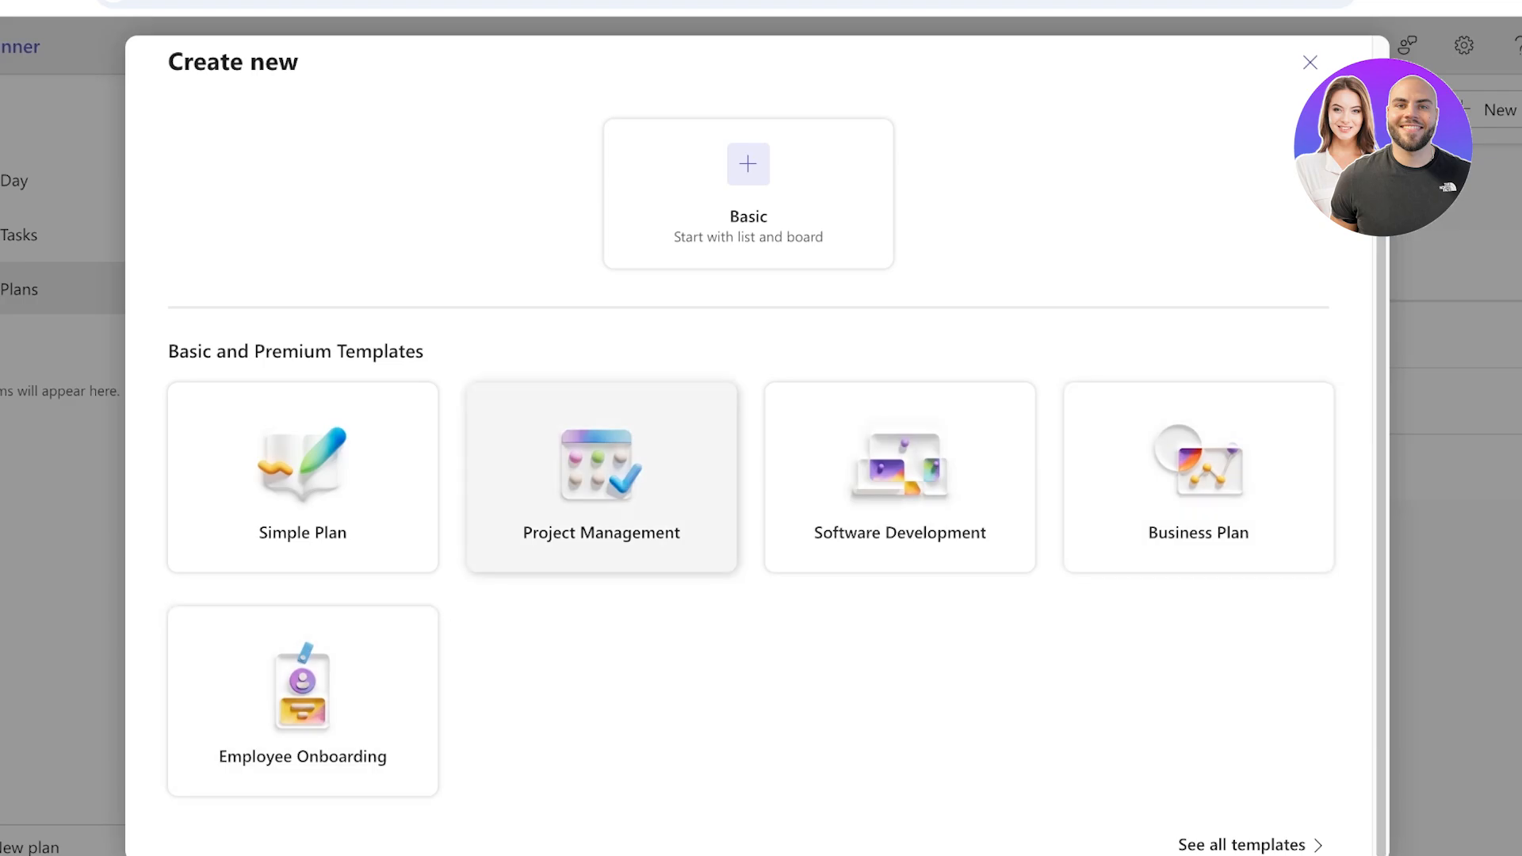
{"action": "left_click", "coordinate": [601, 476]}
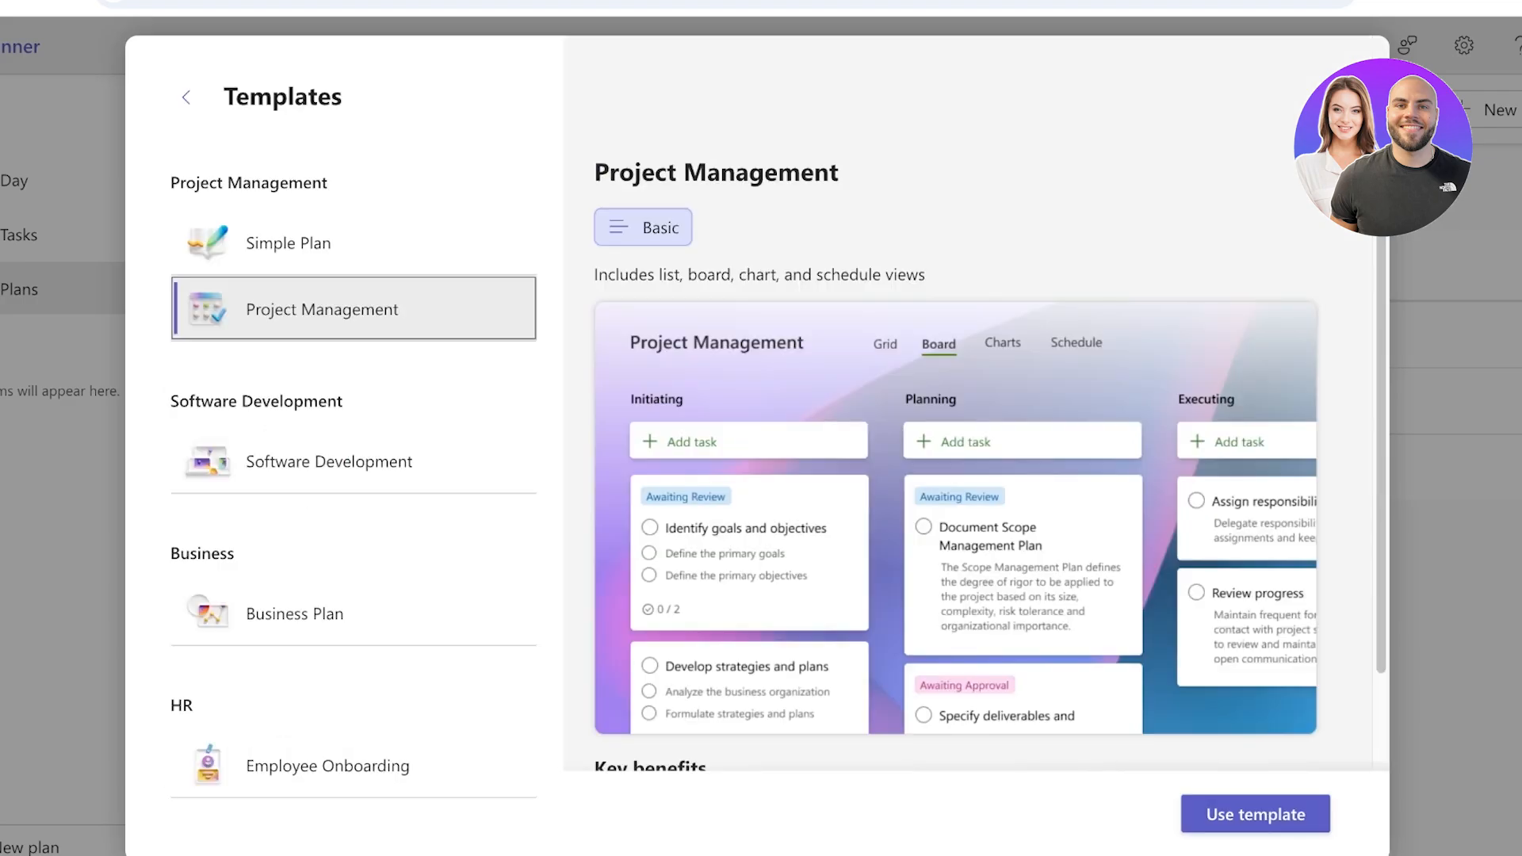
{"action": "scroll", "coordinate": [956, 457], "scroll_direction": "down", "scroll_amount": 2}
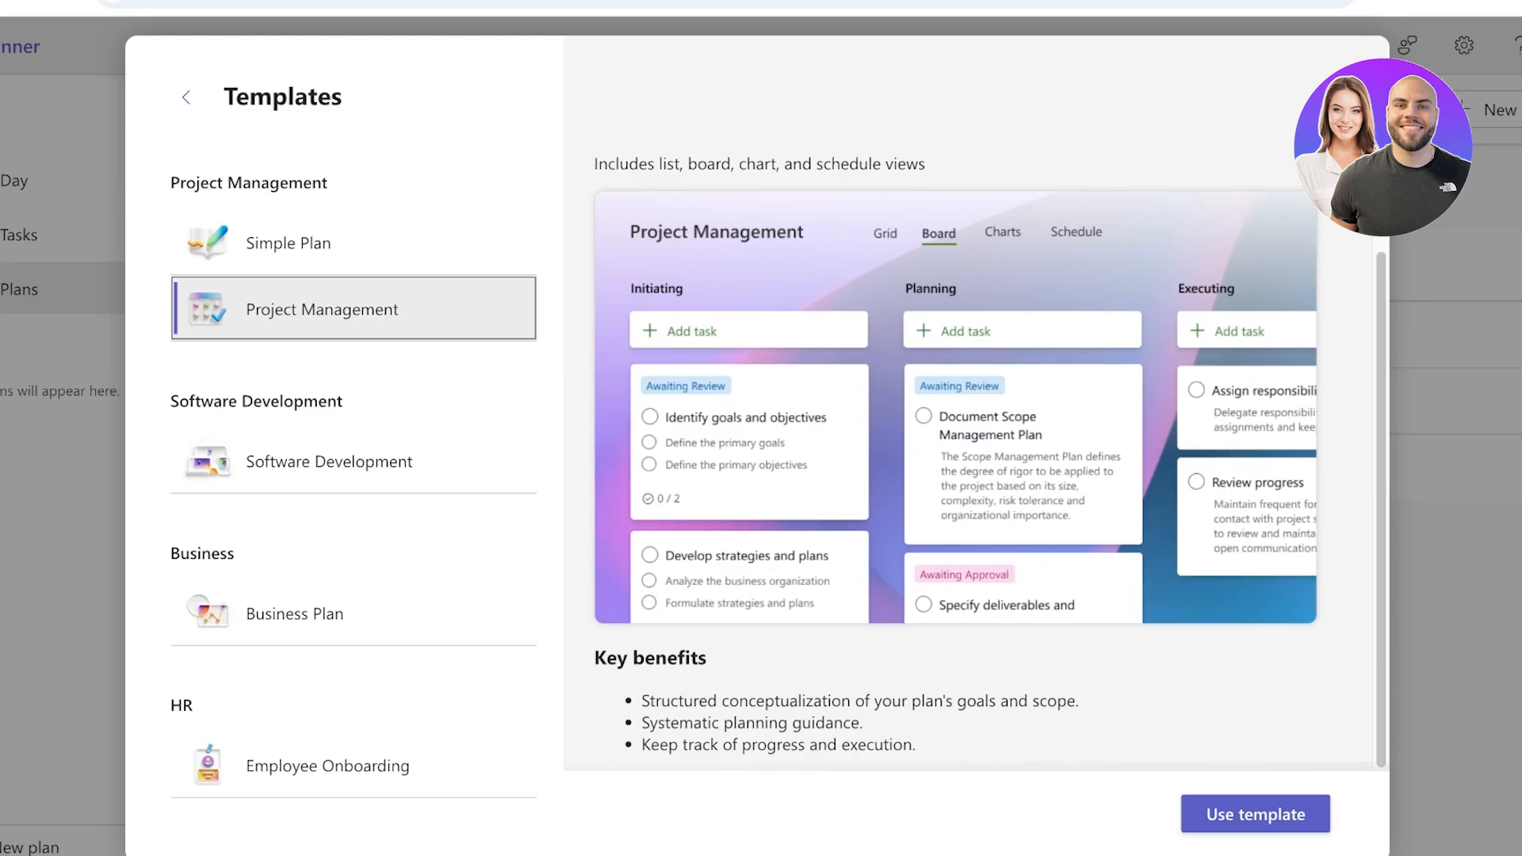
{"action": "scroll", "coordinate": [956, 457], "scroll_direction": "up", "scroll_amount": 2}
{"action": "scroll", "coordinate": [956, 457], "scroll_direction": "down", "scroll_amount": 2}
{"action": "left_click", "coordinate": [1256, 814]}
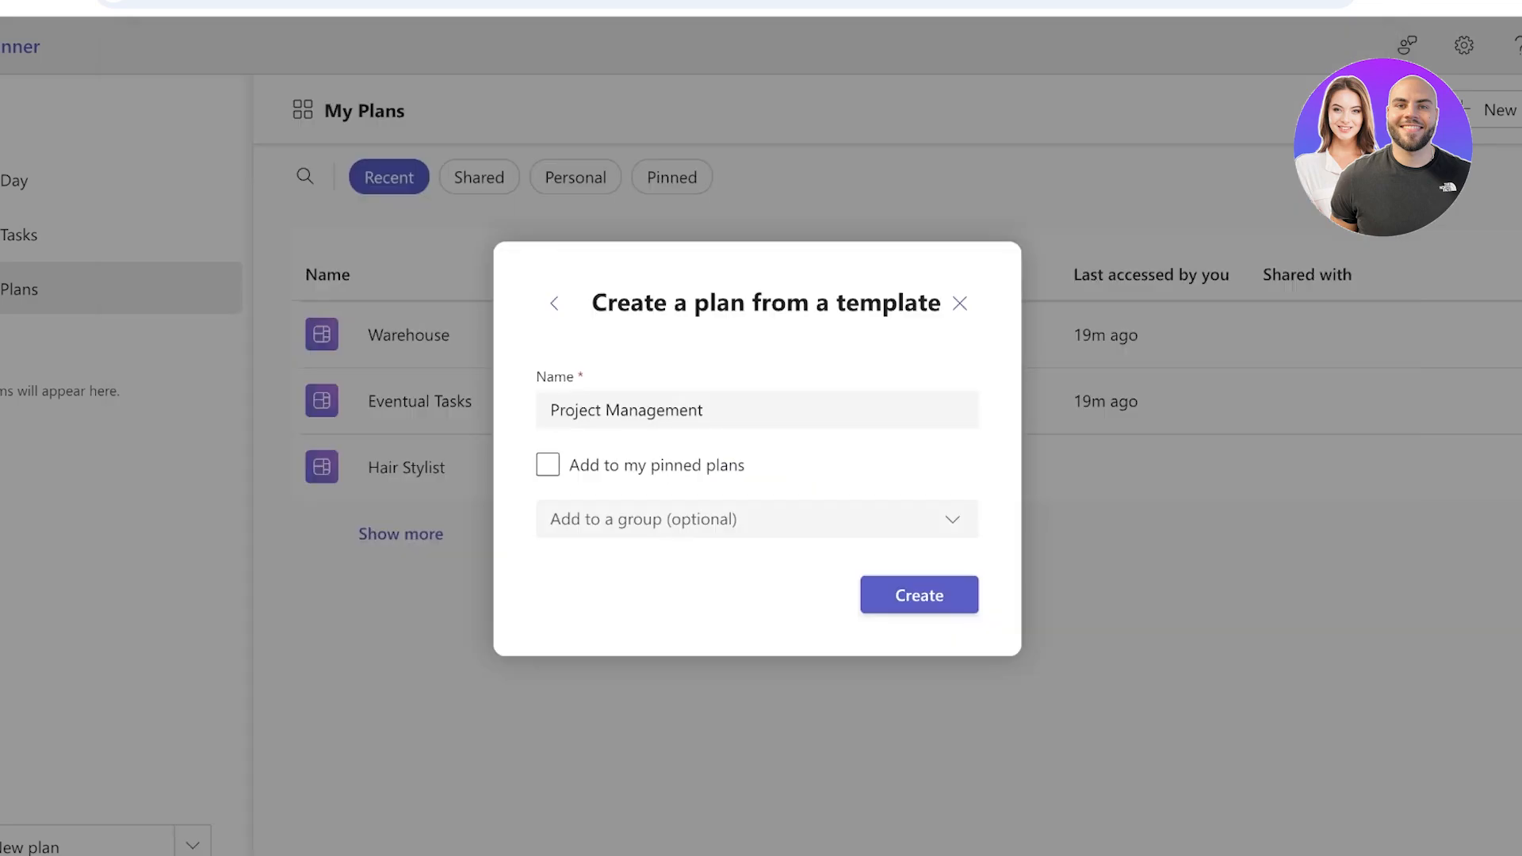
{"action": "left_click", "coordinate": [758, 519]}
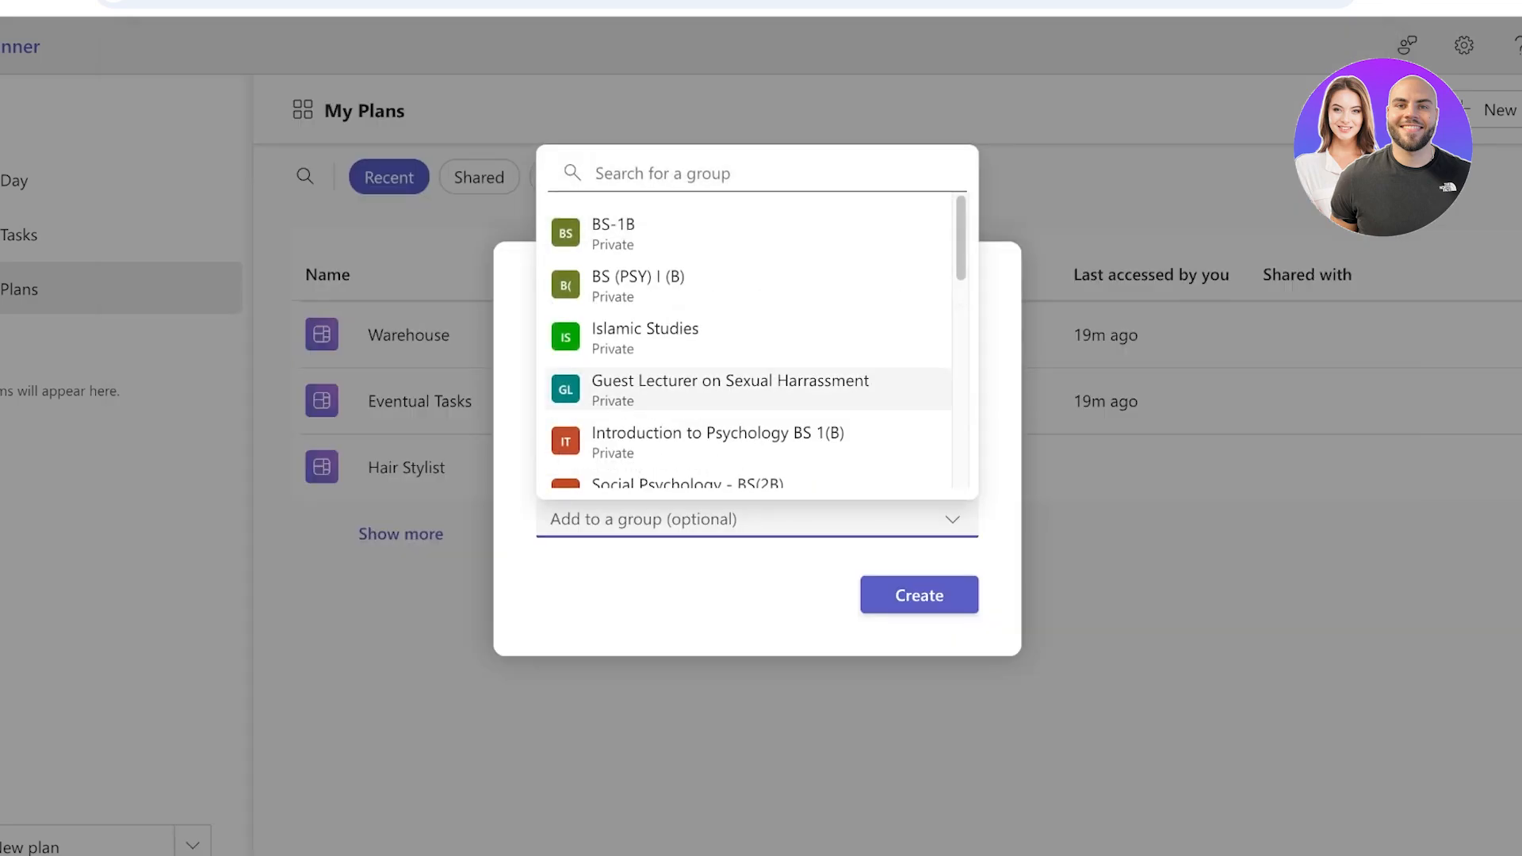
{"action": "scroll", "coordinate": [745, 336], "scroll_direction": "down", "scroll_amount": 10}
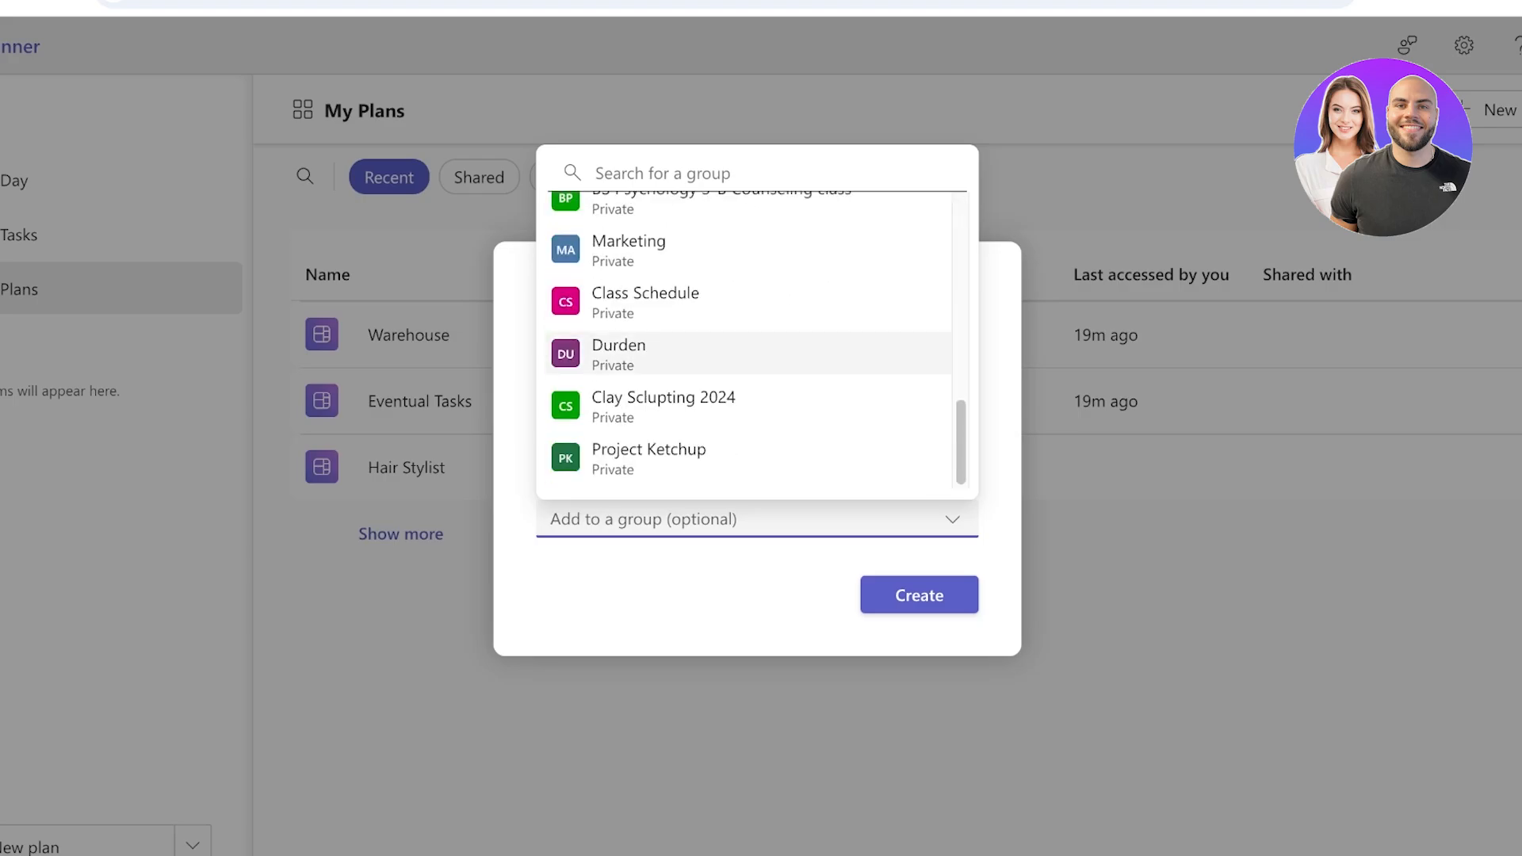
{"action": "left_click", "coordinate": [619, 354]}
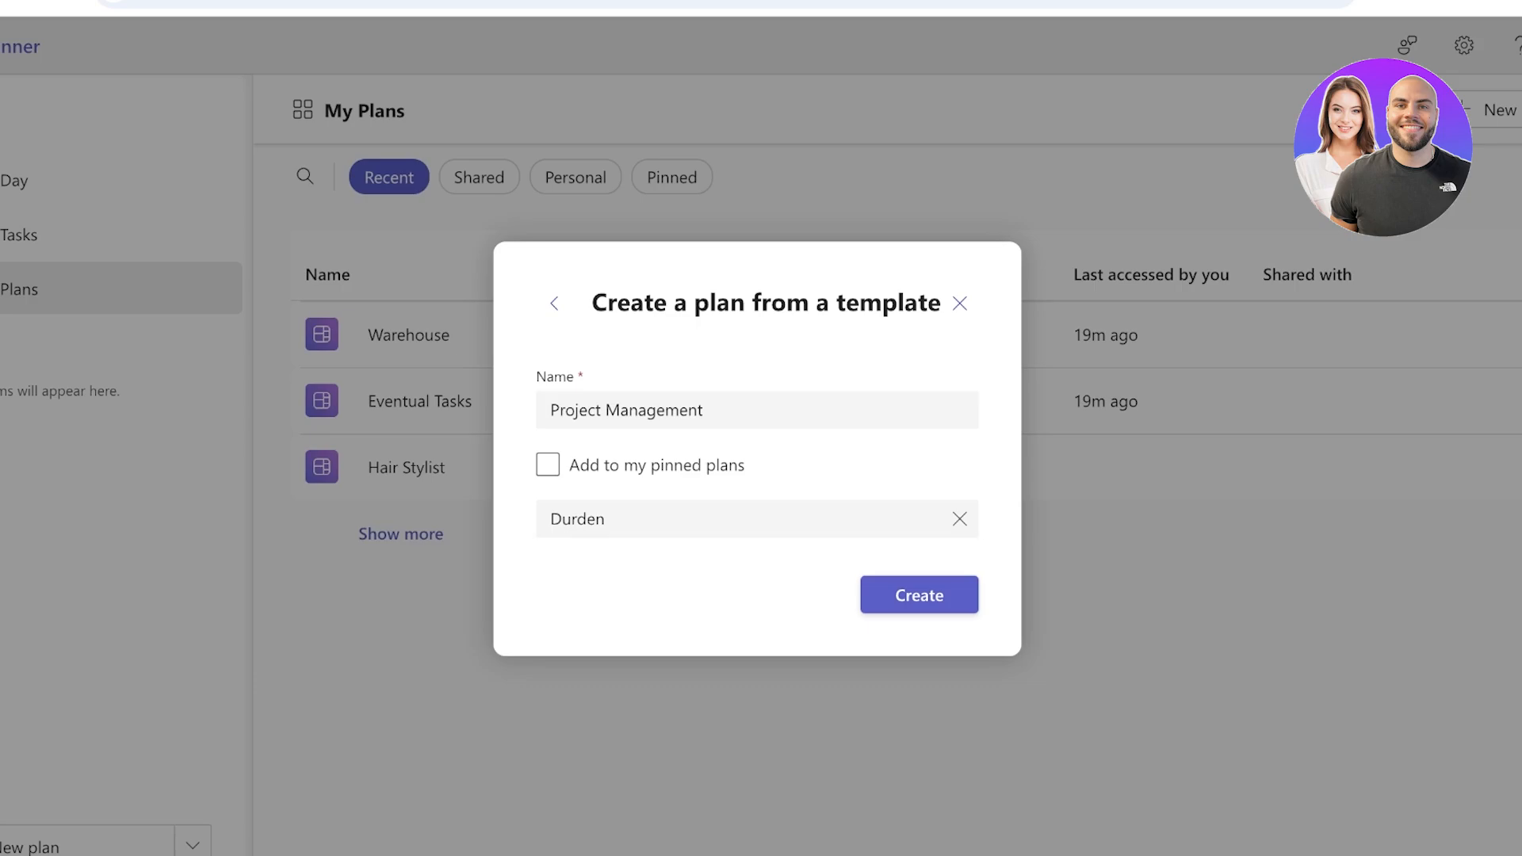
{"action": "left_click", "coordinate": [960, 519]}
{"action": "left_click", "coordinate": [952, 519]}
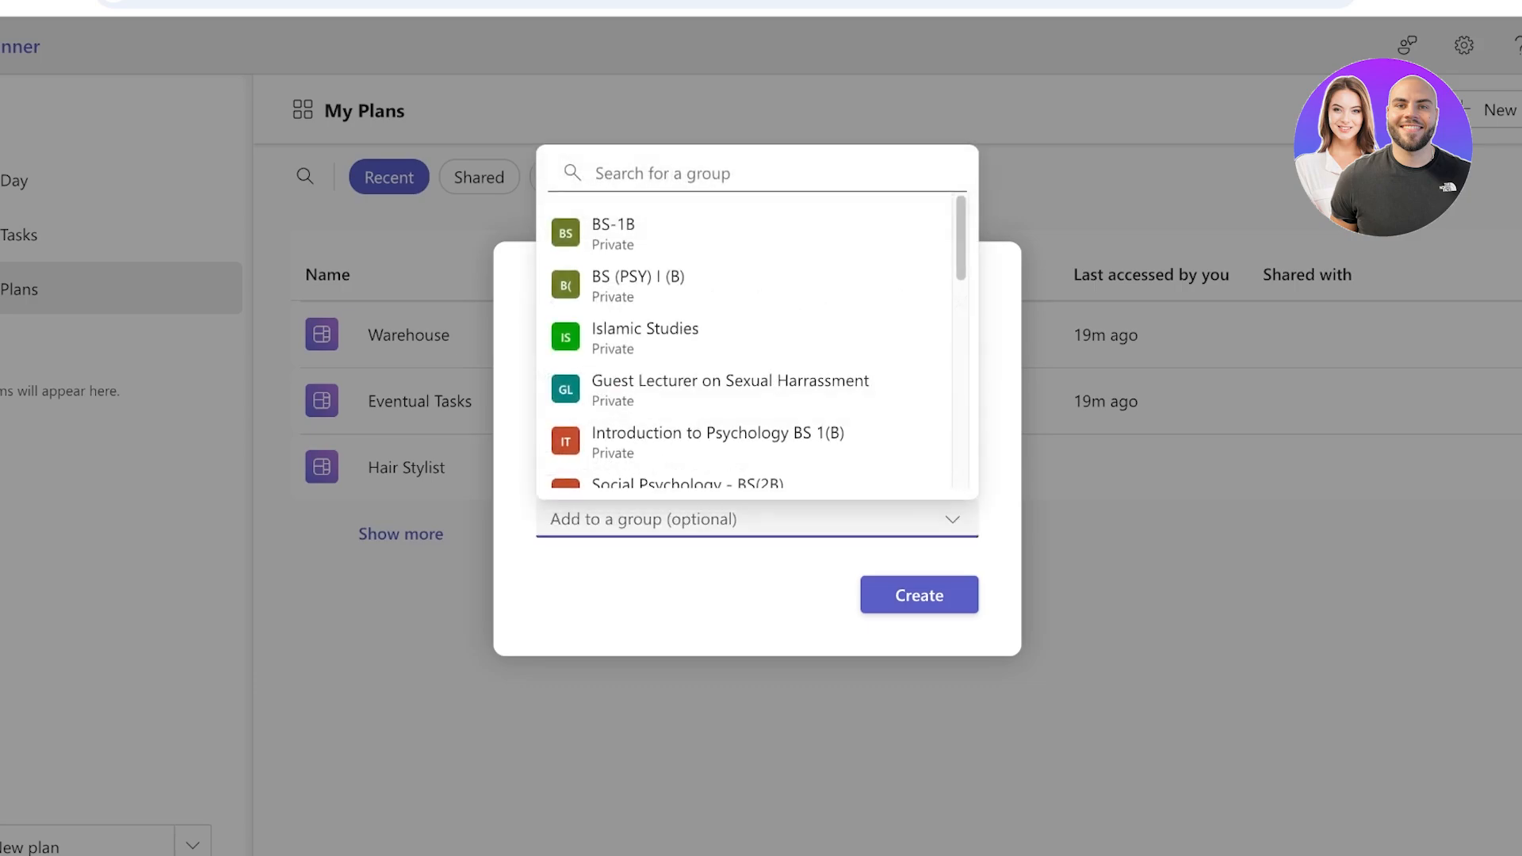
{"action": "left_click", "coordinate": [953, 519]}
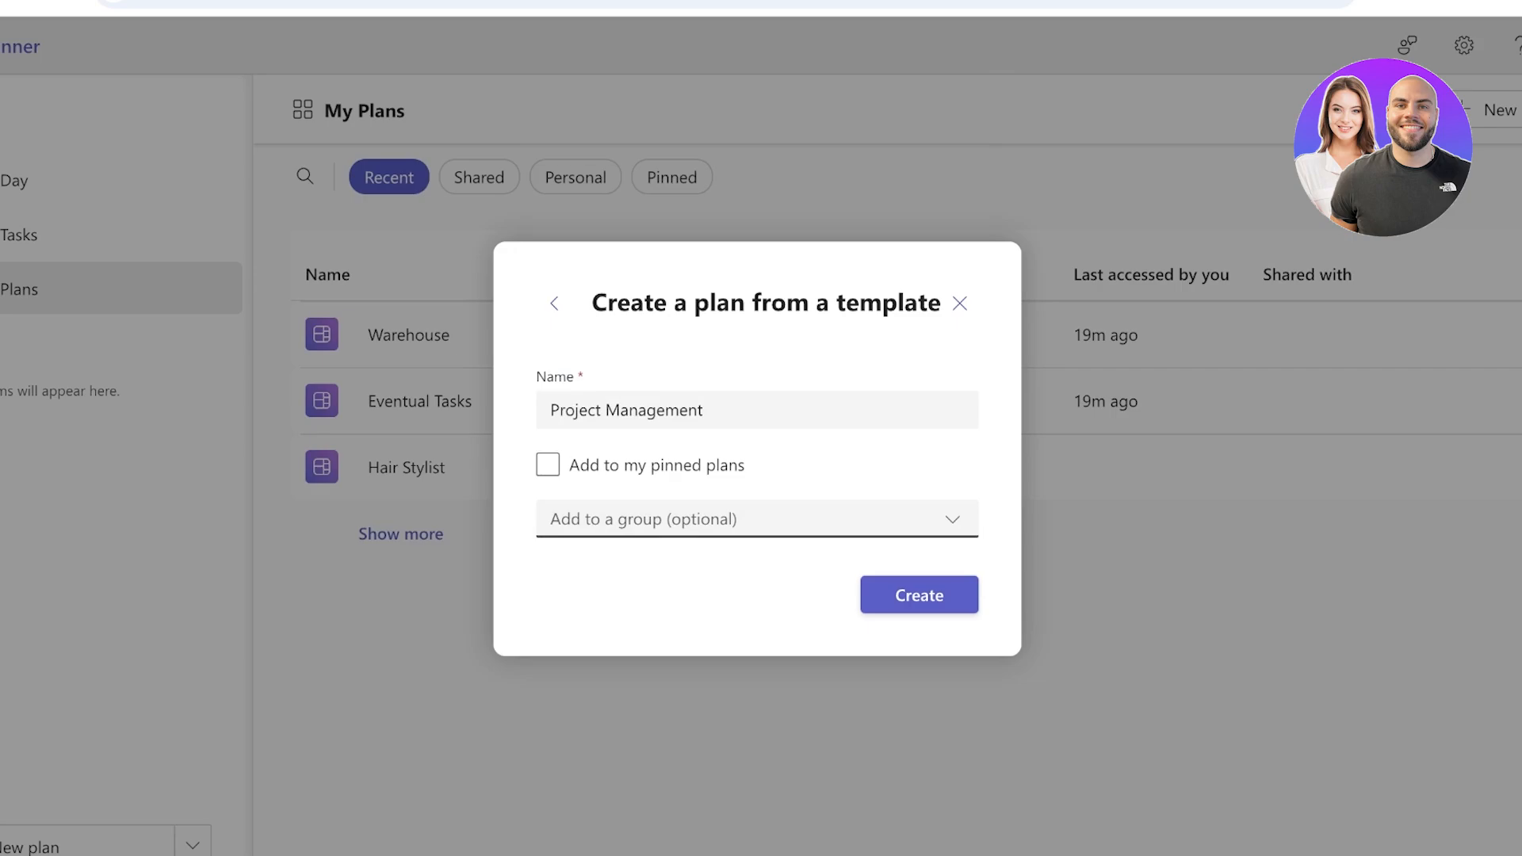
Step: Add the Project Management plan to the Durden group and create it without pinning it
{"action": "left_click", "coordinate": [953, 519]}
{"action": "scroll", "coordinate": [749, 341], "scroll_direction": "down", "scroll_amount": 10}
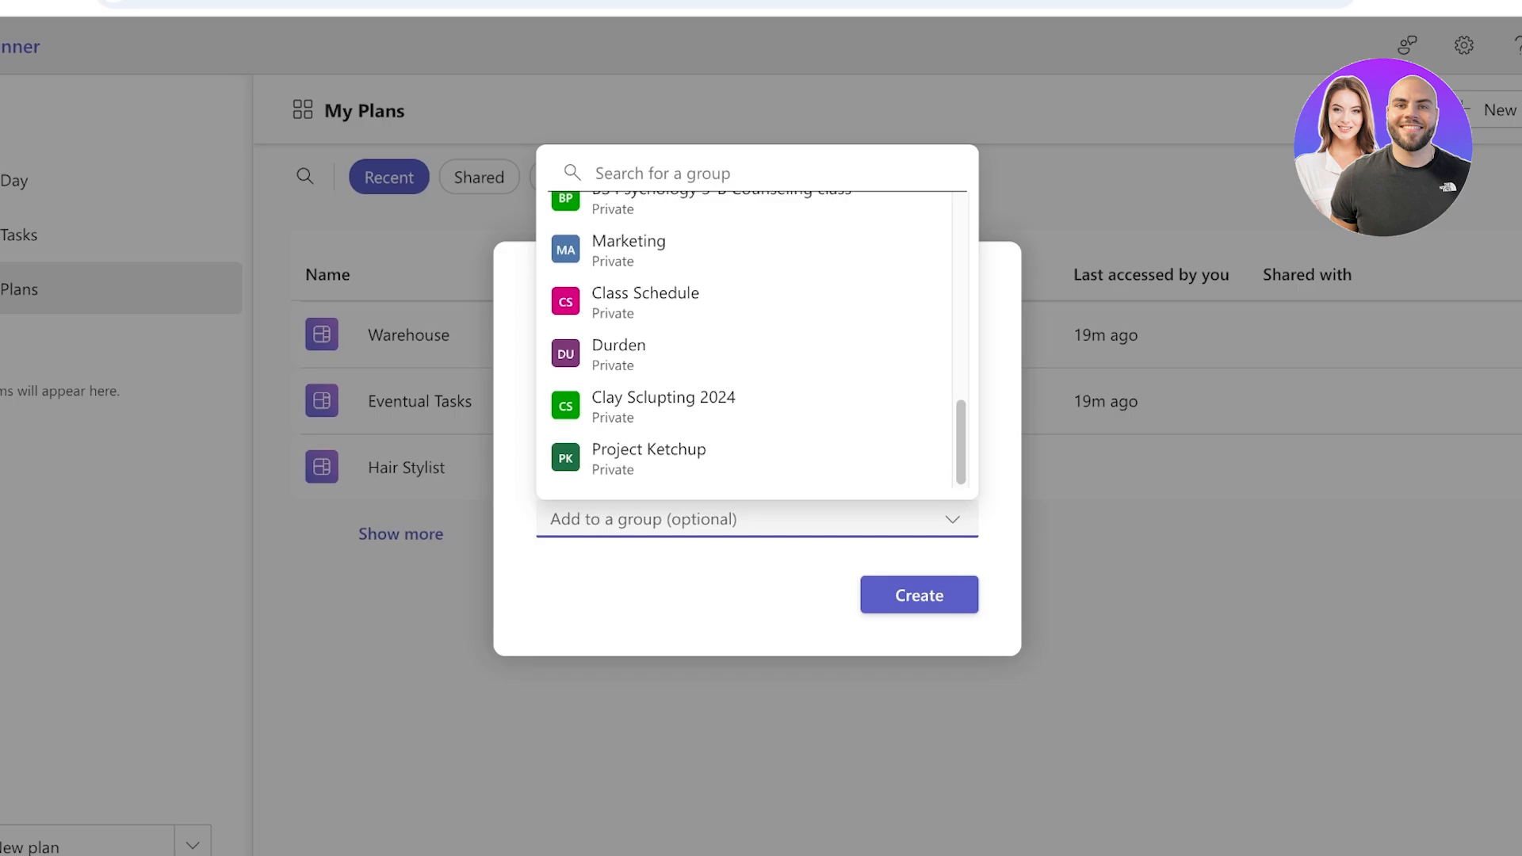
{"action": "left_click", "coordinate": [646, 173]}
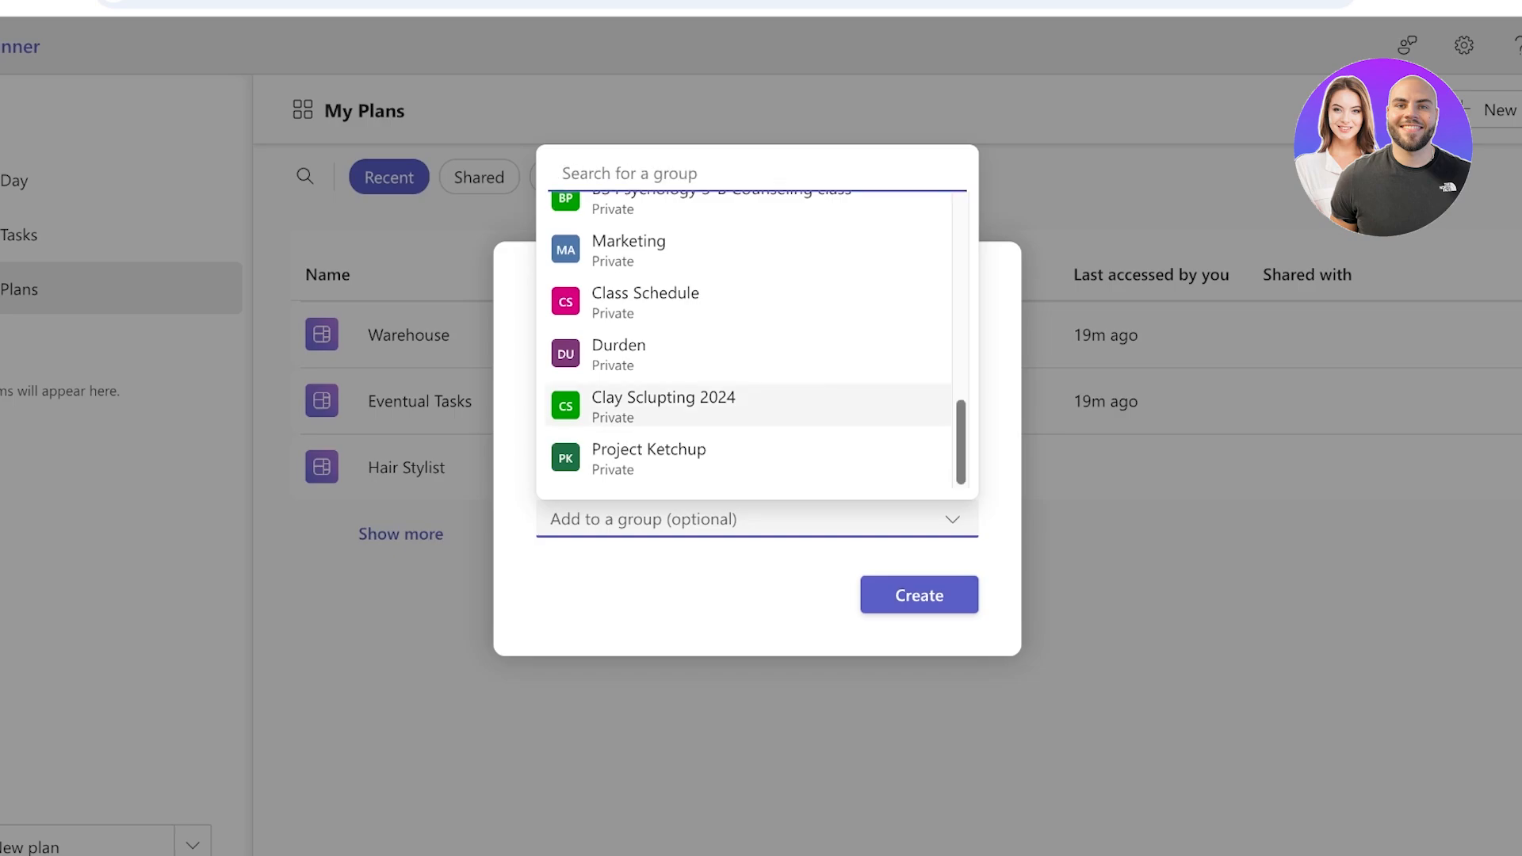
{"action": "left_click", "coordinate": [634, 354]}
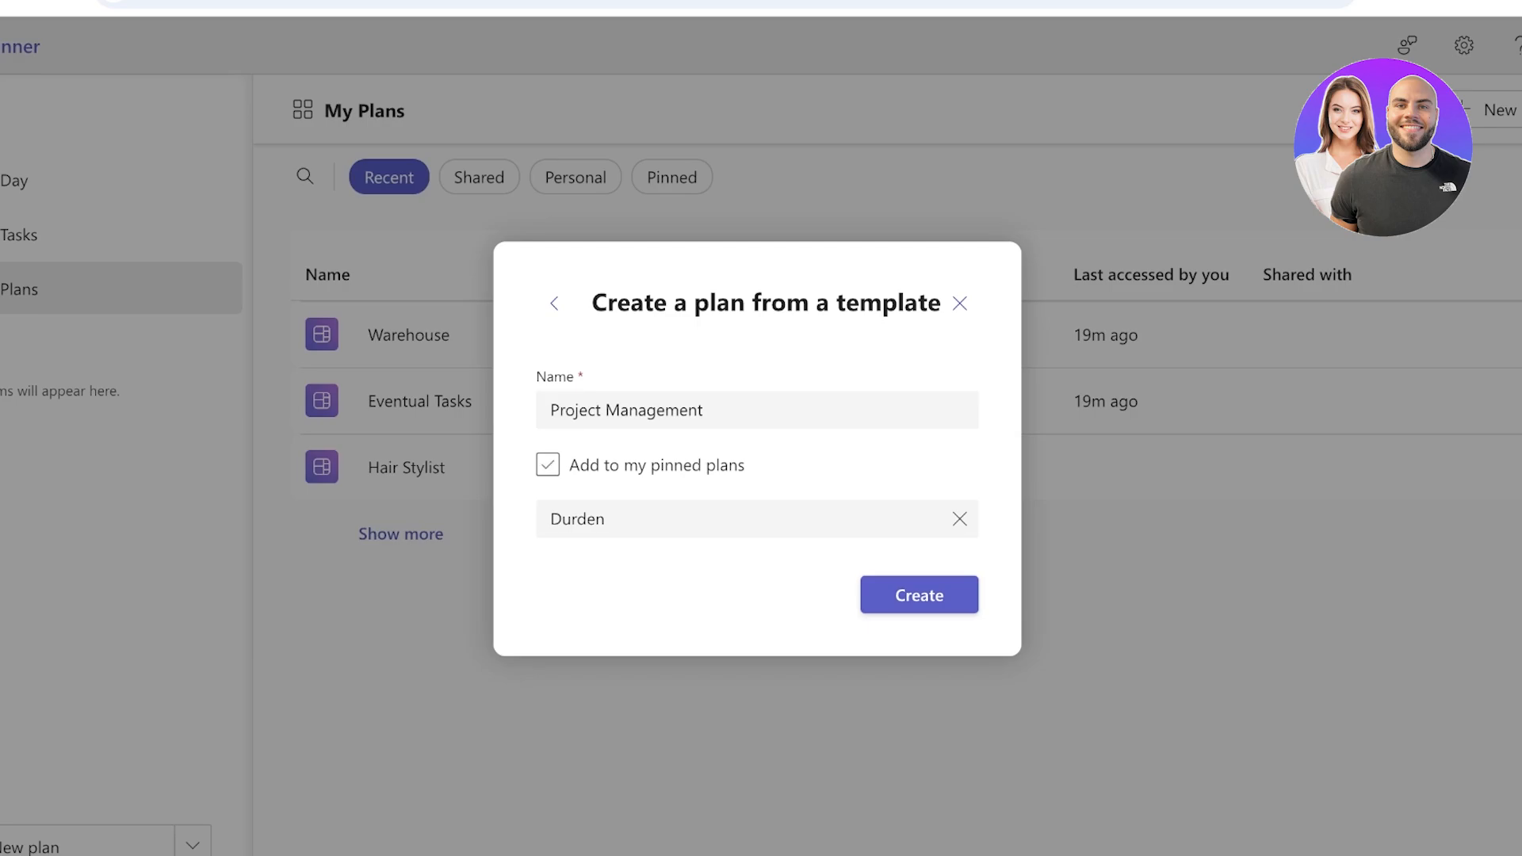
{"action": "left_click", "coordinate": [547, 465]}
{"action": "left_click", "coordinate": [547, 464]}
{"action": "left_click", "coordinate": [919, 595]}
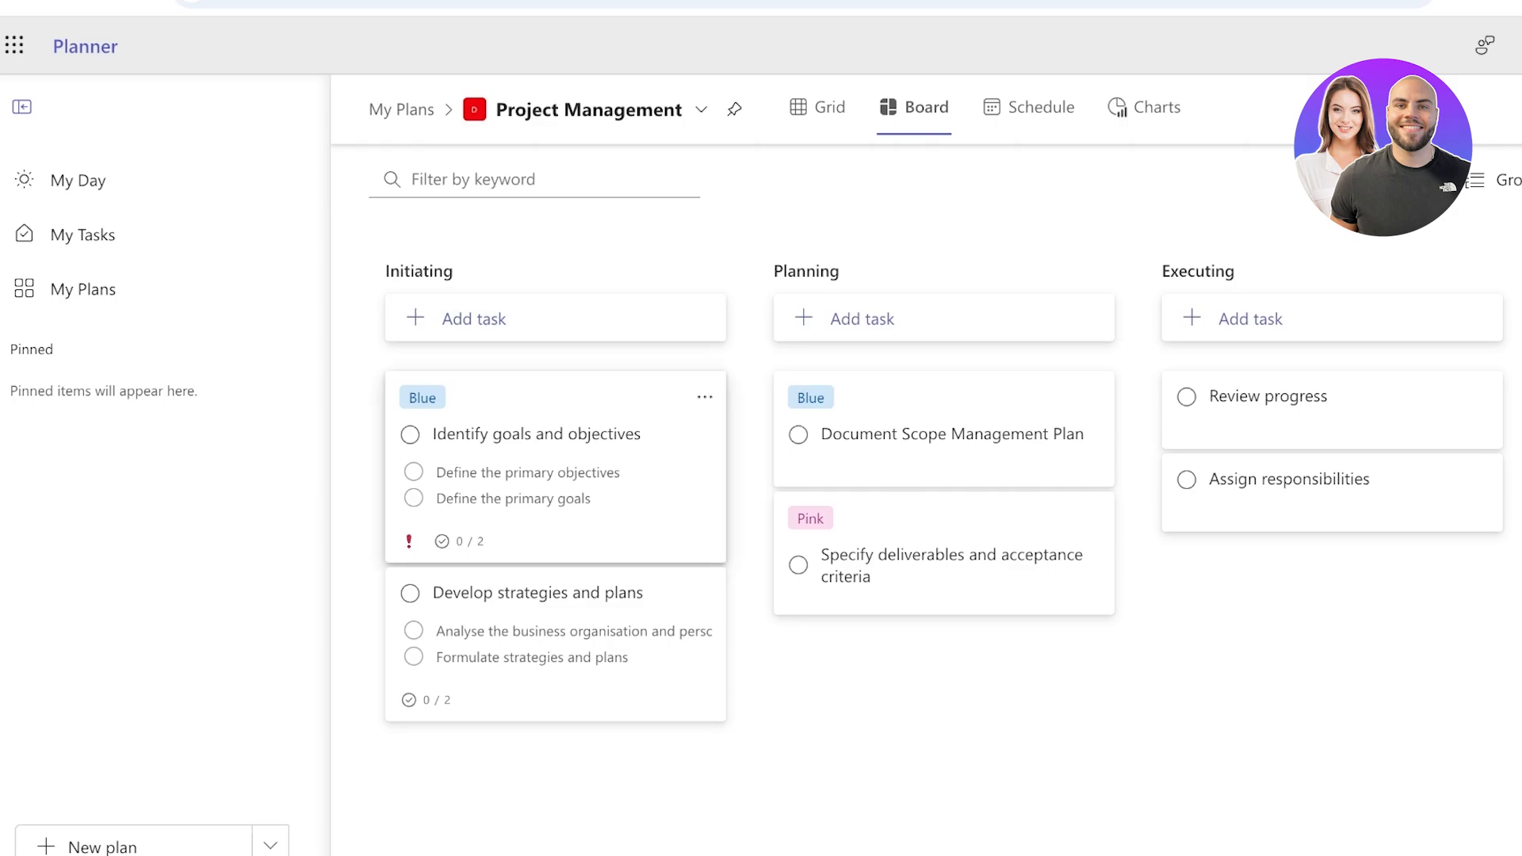
Step: Look through the new plan's Grid, Board, Schedule and Charts views and return to Grid
{"action": "left_click", "coordinate": [817, 107]}
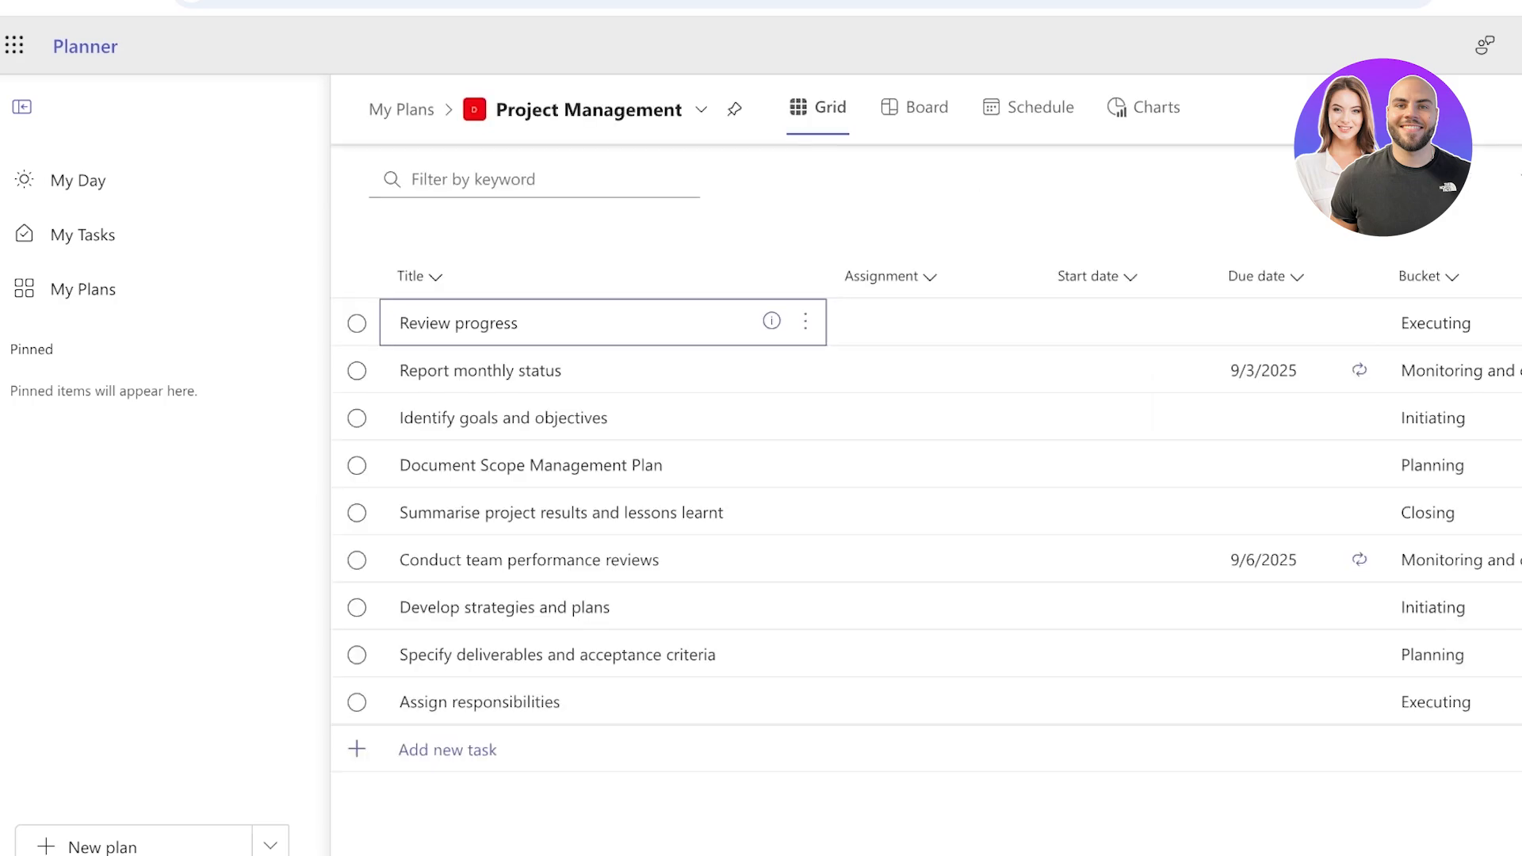
{"action": "left_click", "coordinate": [913, 107]}
{"action": "left_click", "coordinate": [1028, 107]}
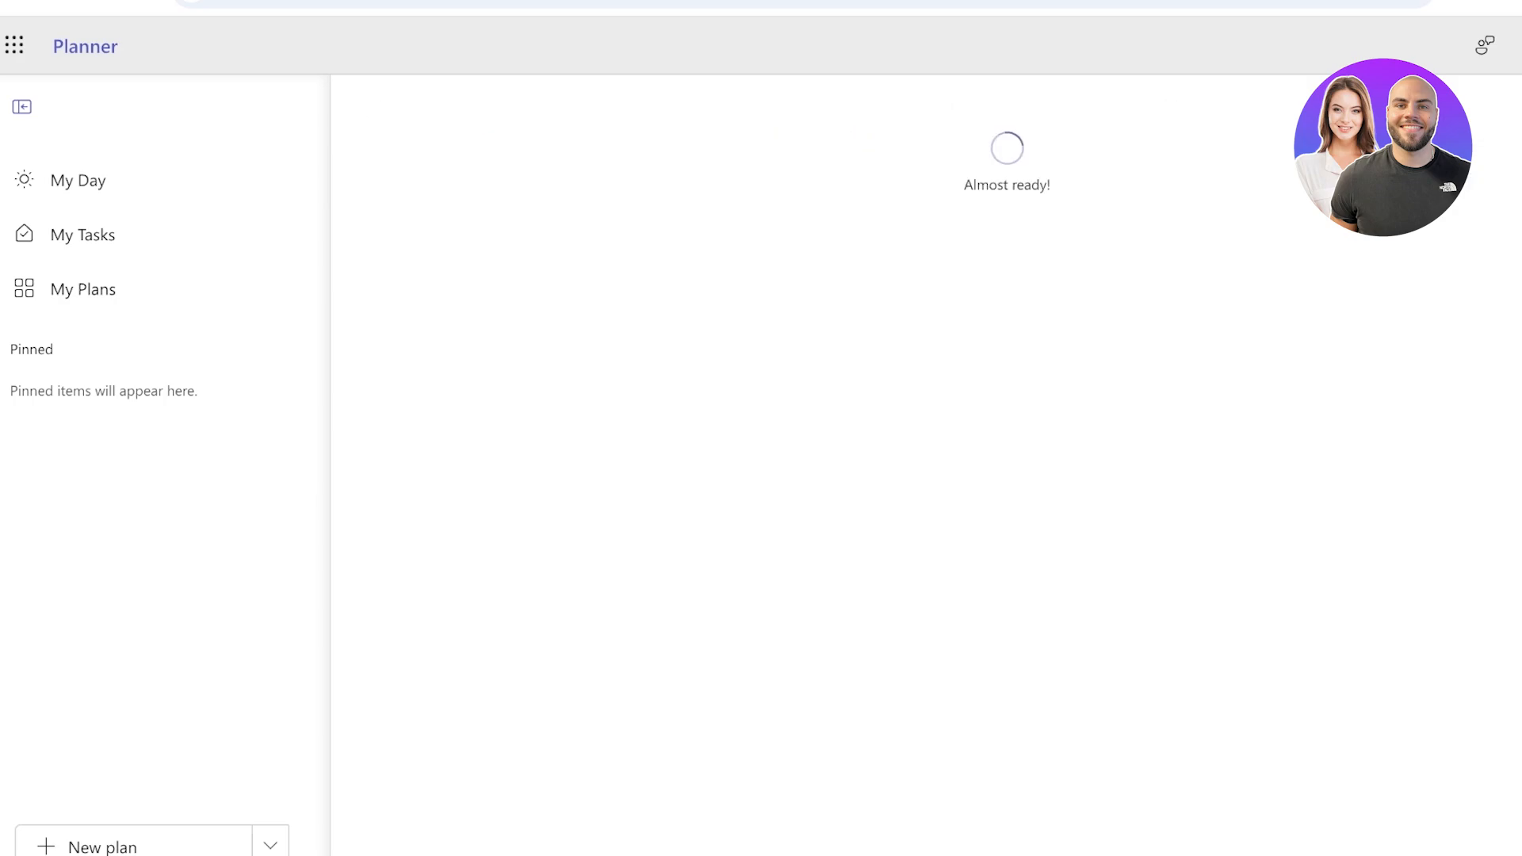
{"action": "left_click", "coordinate": [1144, 107]}
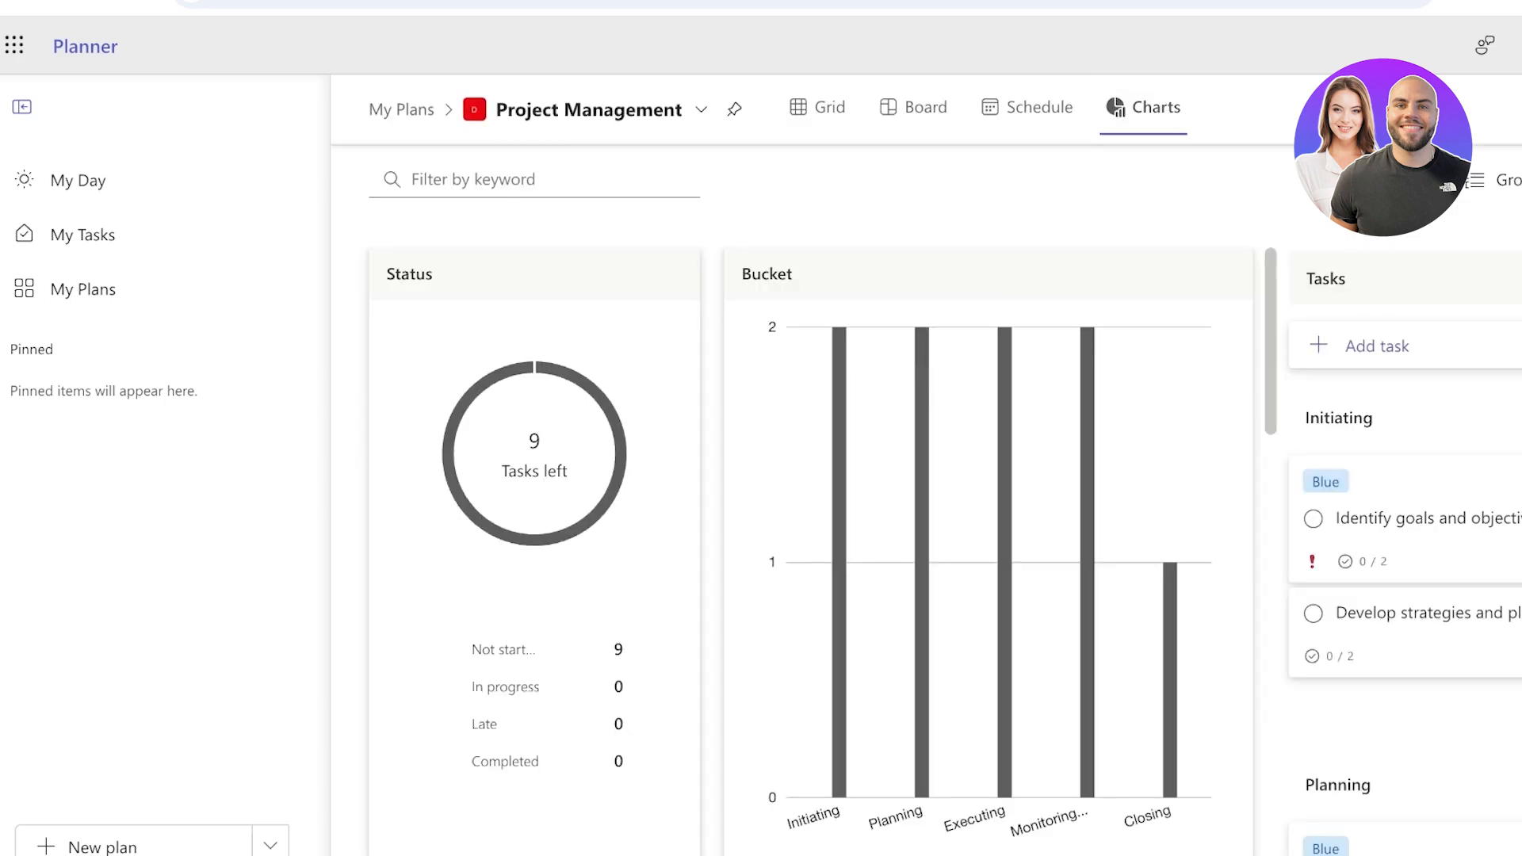
{"action": "left_click", "coordinate": [818, 107]}
Step: Rename the plan as Alpine Project in its plan details, and view the group settings before closing them
{"action": "left_click", "coordinate": [579, 109]}
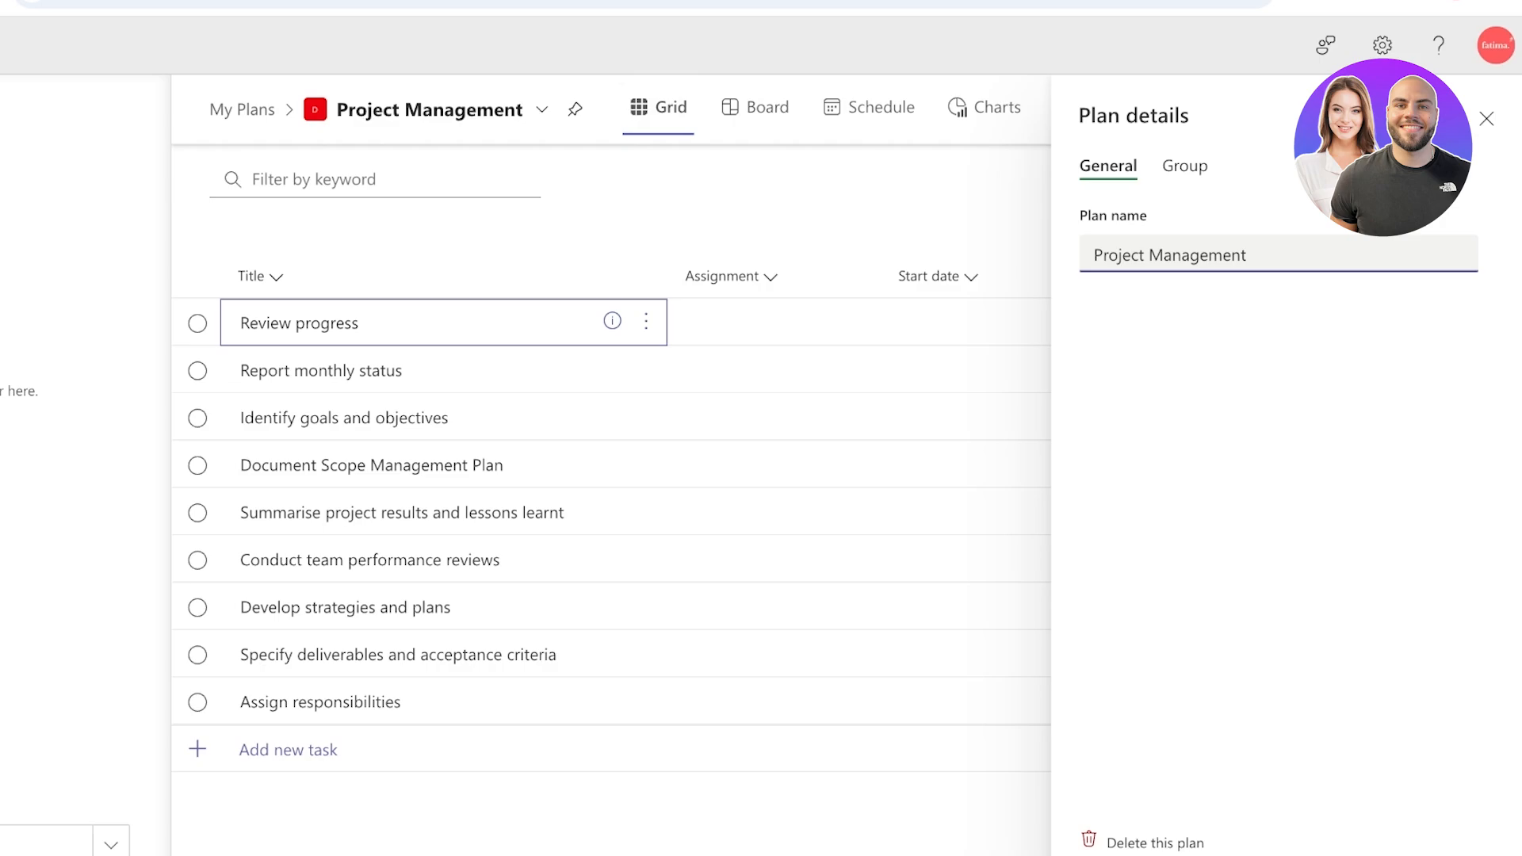
{"action": "left_click", "coordinate": [364, 180]}
{"action": "left_click", "coordinate": [316, 109]}
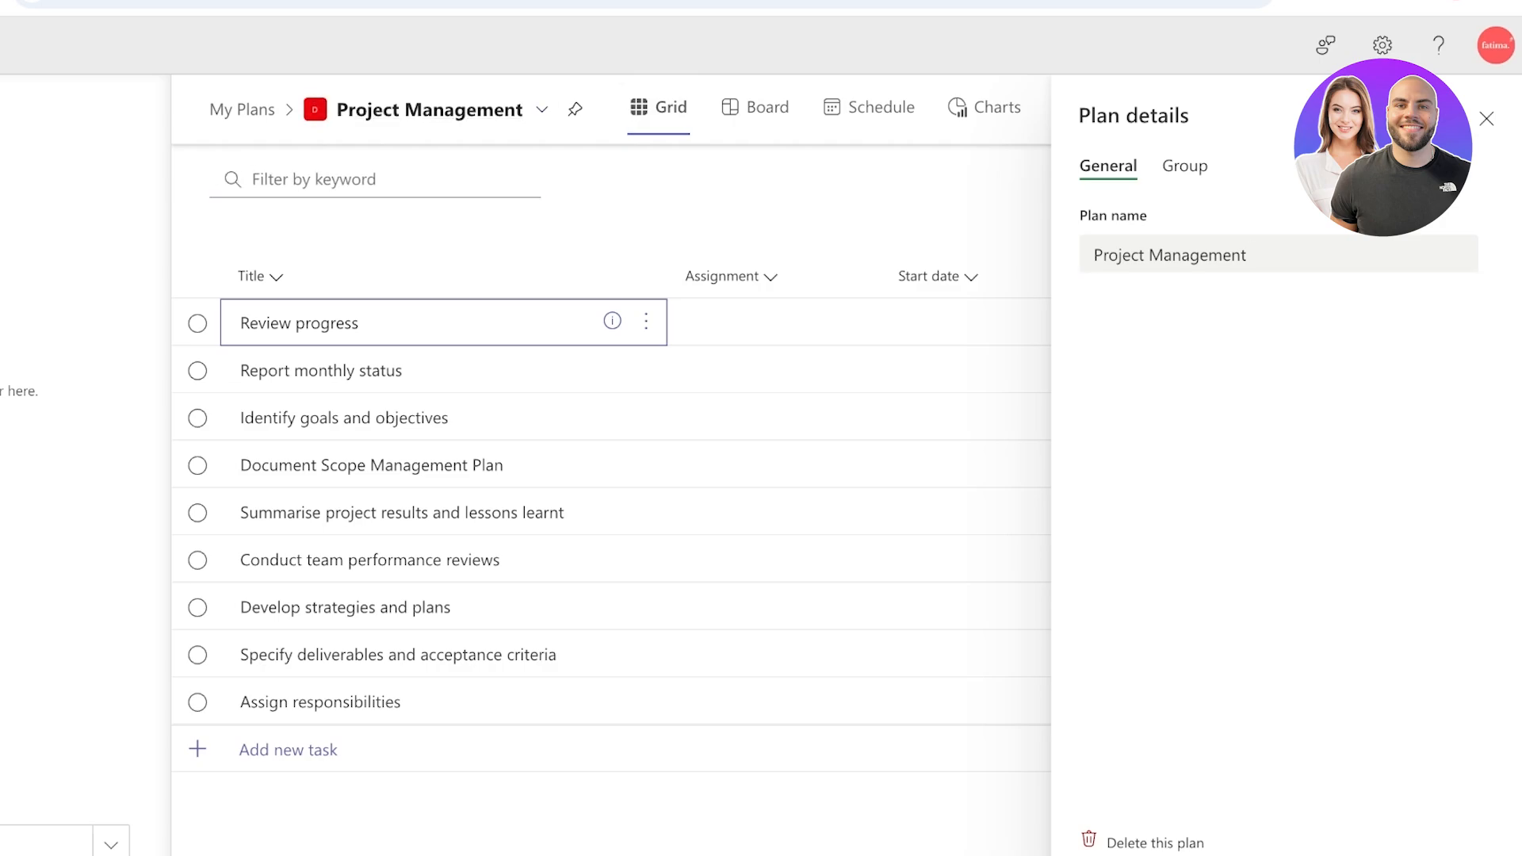
{"action": "left_click", "coordinate": [1250, 254]}
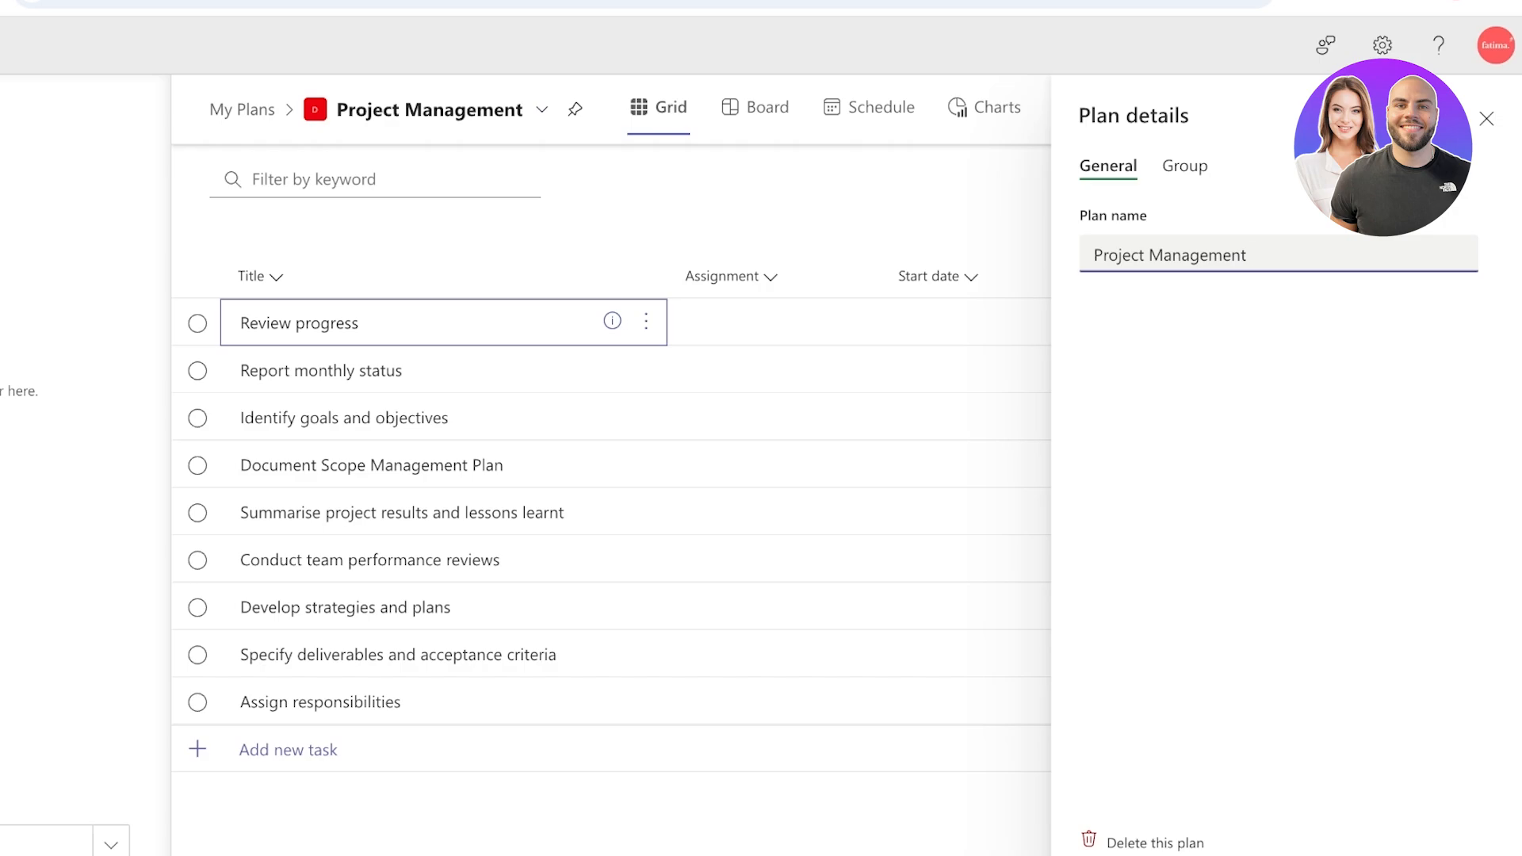
{"action": "key", "text": "ctrl+shift+Left"}
{"action": "key", "text": "ctrl+shift+Left"}
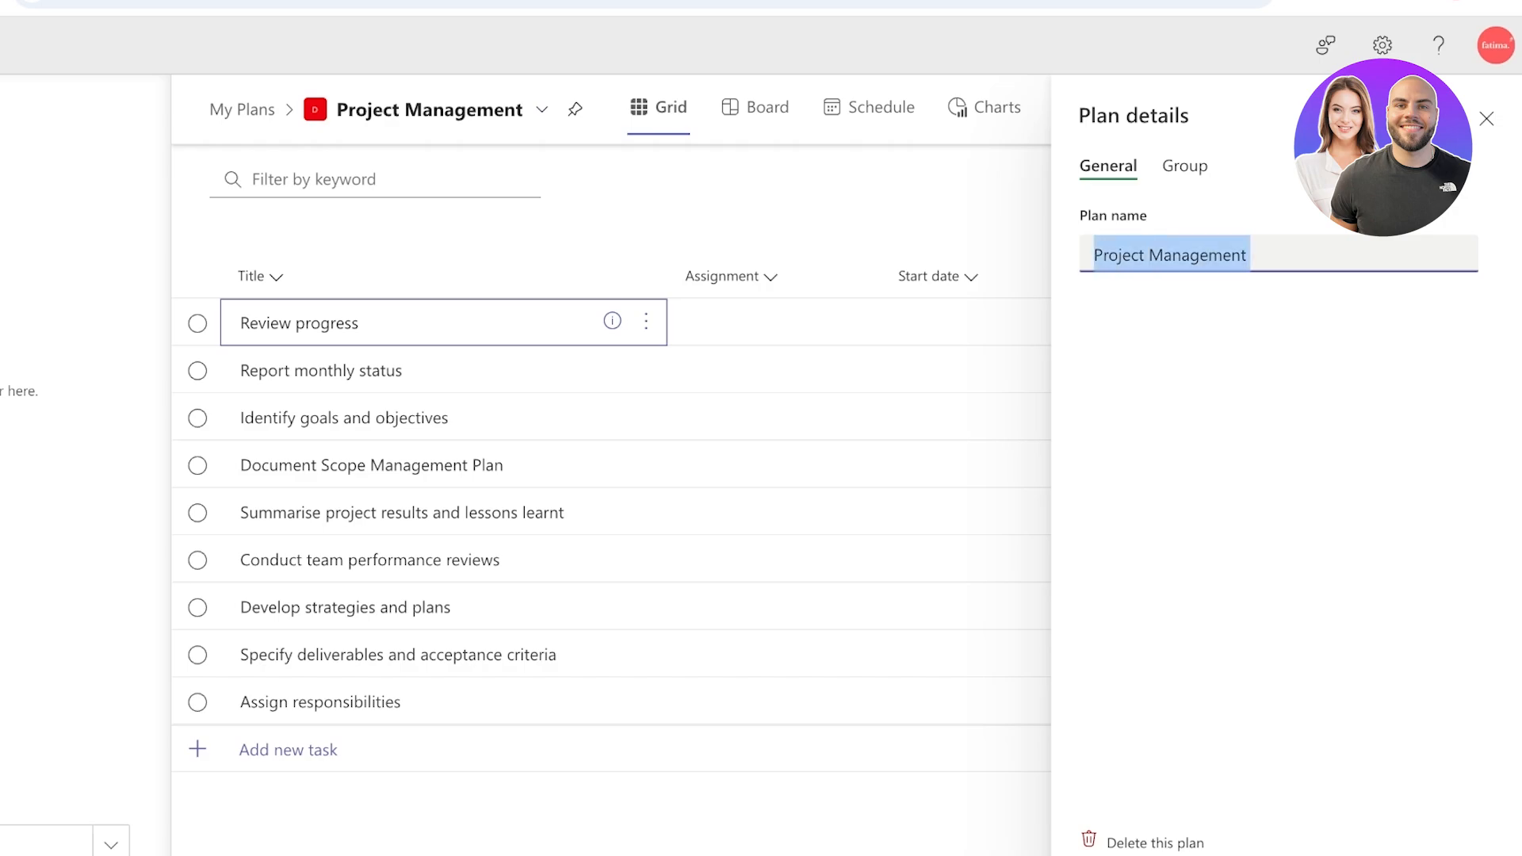
{"action": "type", "text": "Apple Mar"}
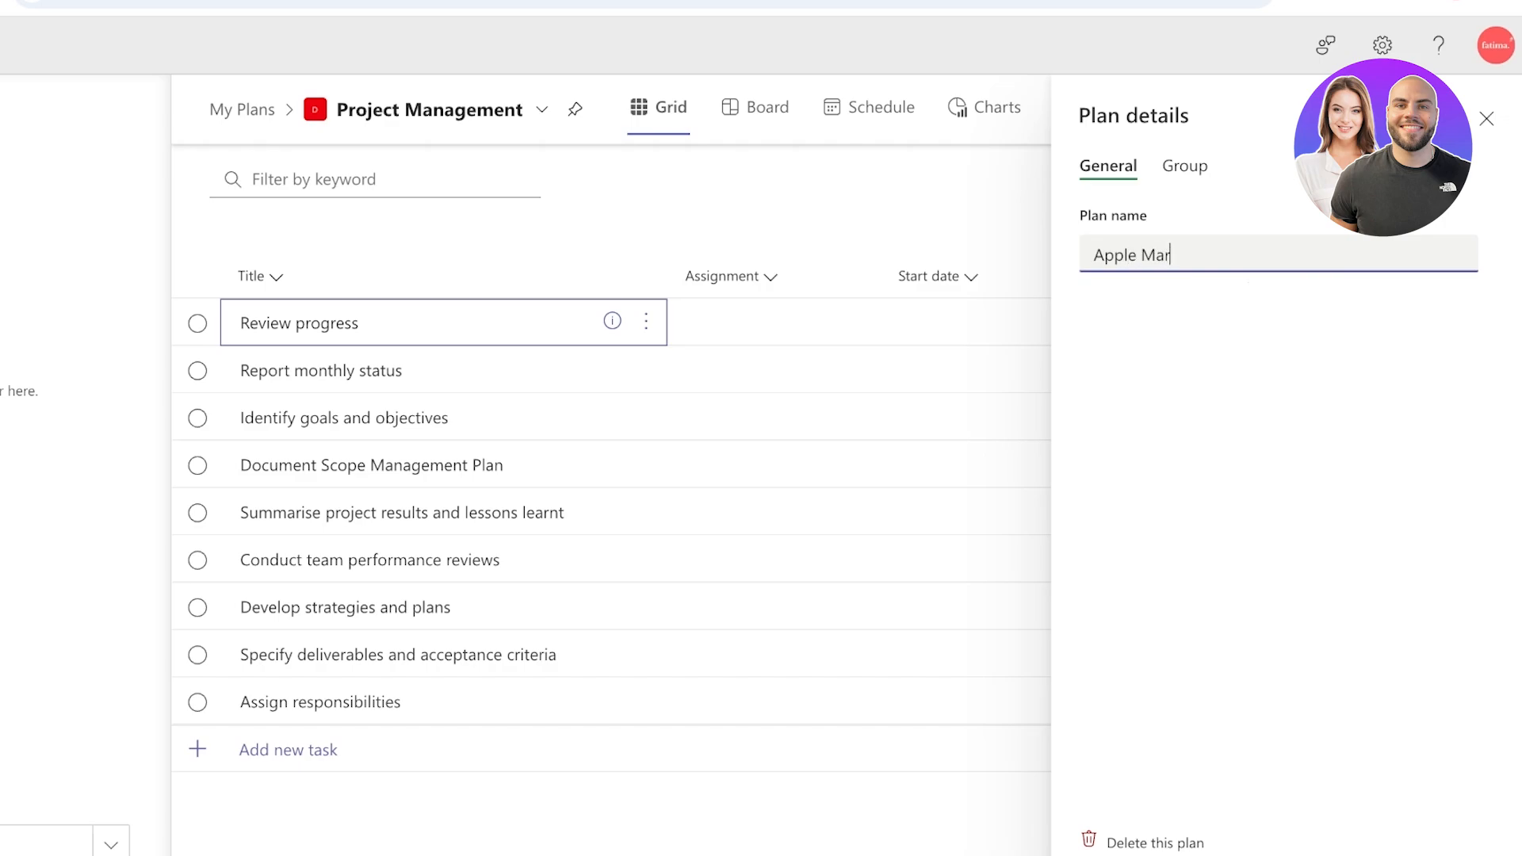
{"action": "type", "text": "keting"}
{"action": "key", "text": "BackSpace"}
{"action": "key", "text": "BackSpace"}
{"action": "key", "text": "BackSpace"}
{"action": "key", "text": "BackSpace"}
{"action": "key", "text": "BackSpace"}
{"action": "key", "text": "BackSpace"}
{"action": "key", "text": "BackSpace"}
{"action": "key", "text": "BackSpace"}
{"action": "key", "text": "BackSpace"}
{"action": "key", "text": "BackSpace"}
{"action": "key", "text": "BackSpace"}
{"action": "key", "text": "BackSpace"}
{"action": "key", "text": "BackSpace"}
{"action": "type", "text": "lpine Project"}
{"action": "left_click", "coordinate": [1185, 166]}
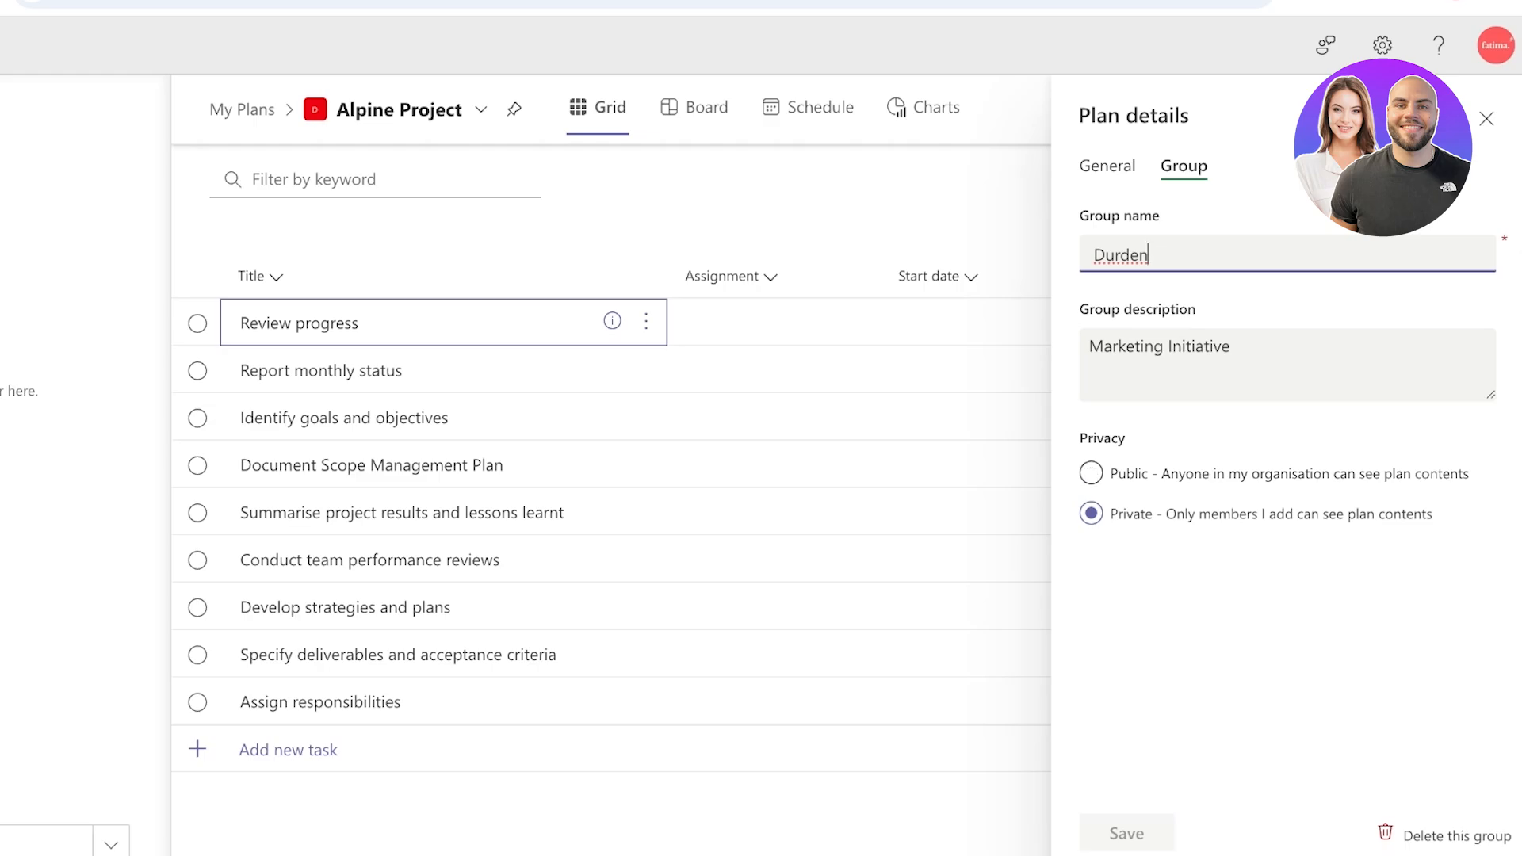
{"action": "left_click", "coordinate": [1486, 119]}
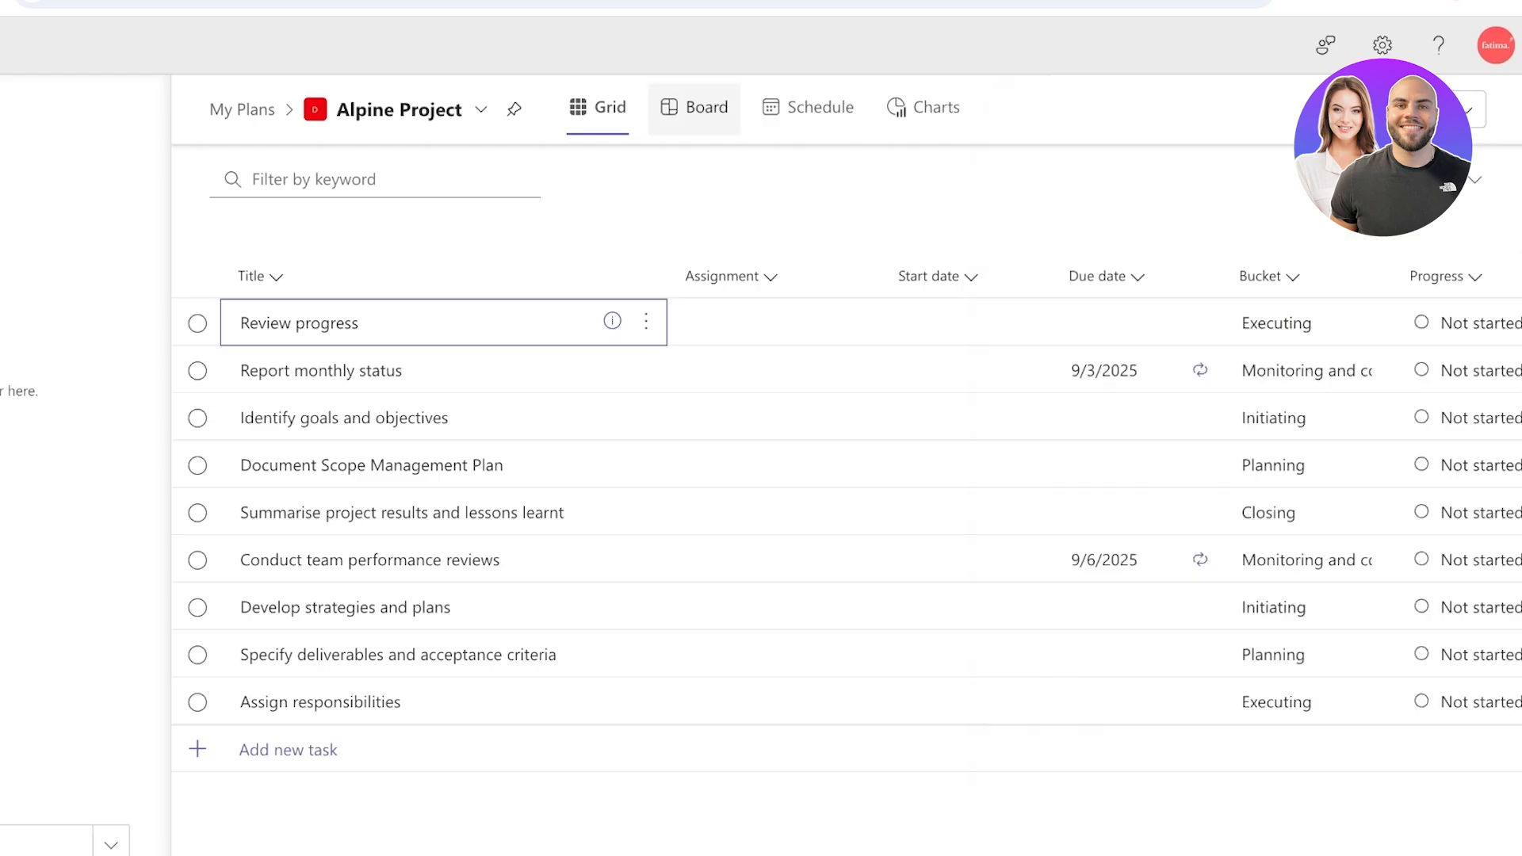
Step: Switch the plan from Grid to Board view, check the grouping options and keep the tasks grouped by Bucket
{"action": "left_click", "coordinate": [856, 107]}
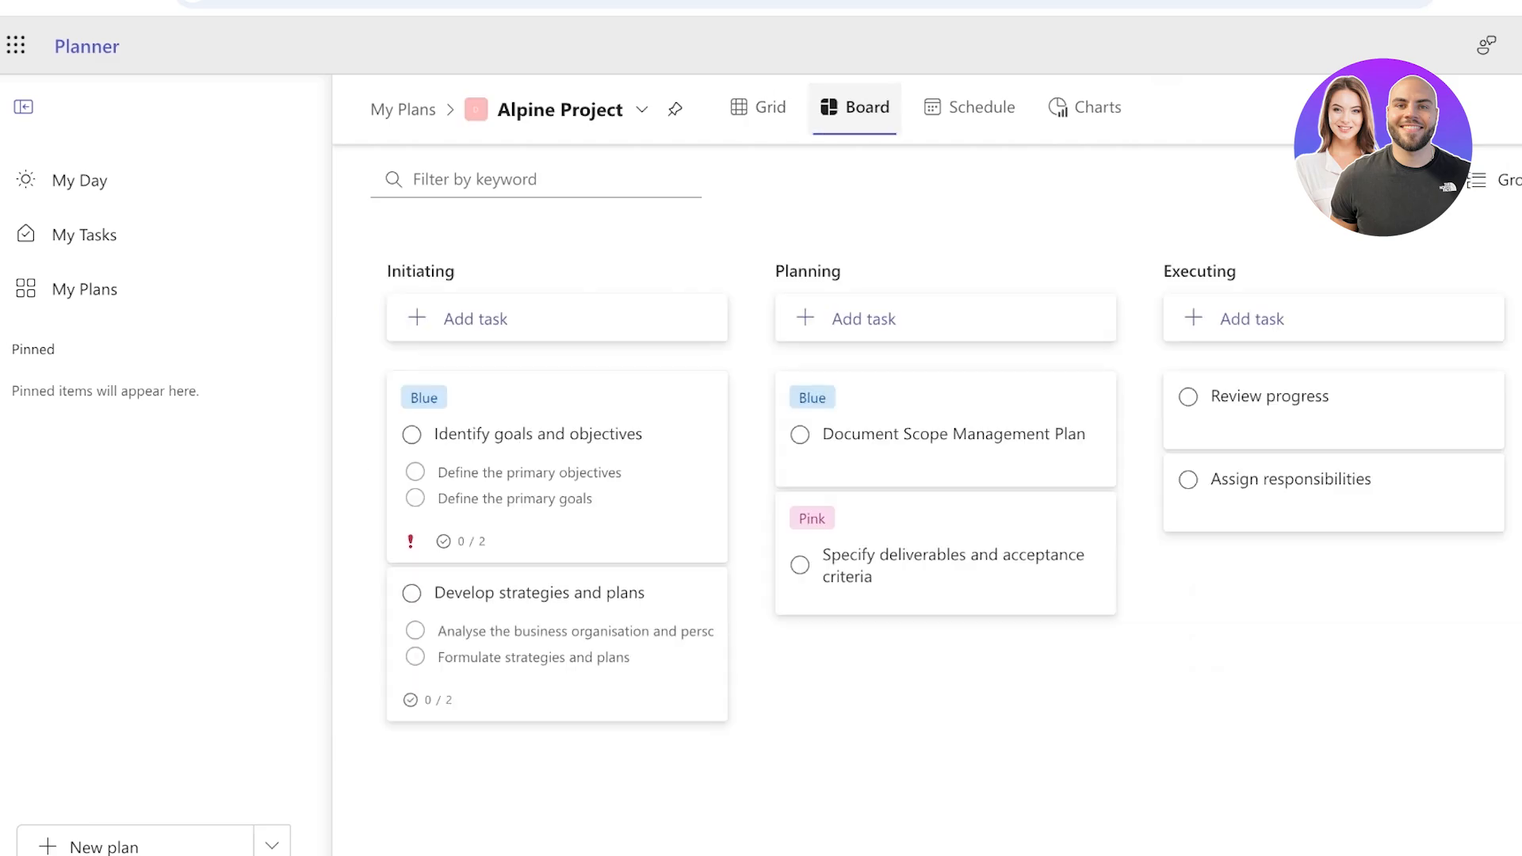
{"action": "left_click", "coordinate": [758, 107]}
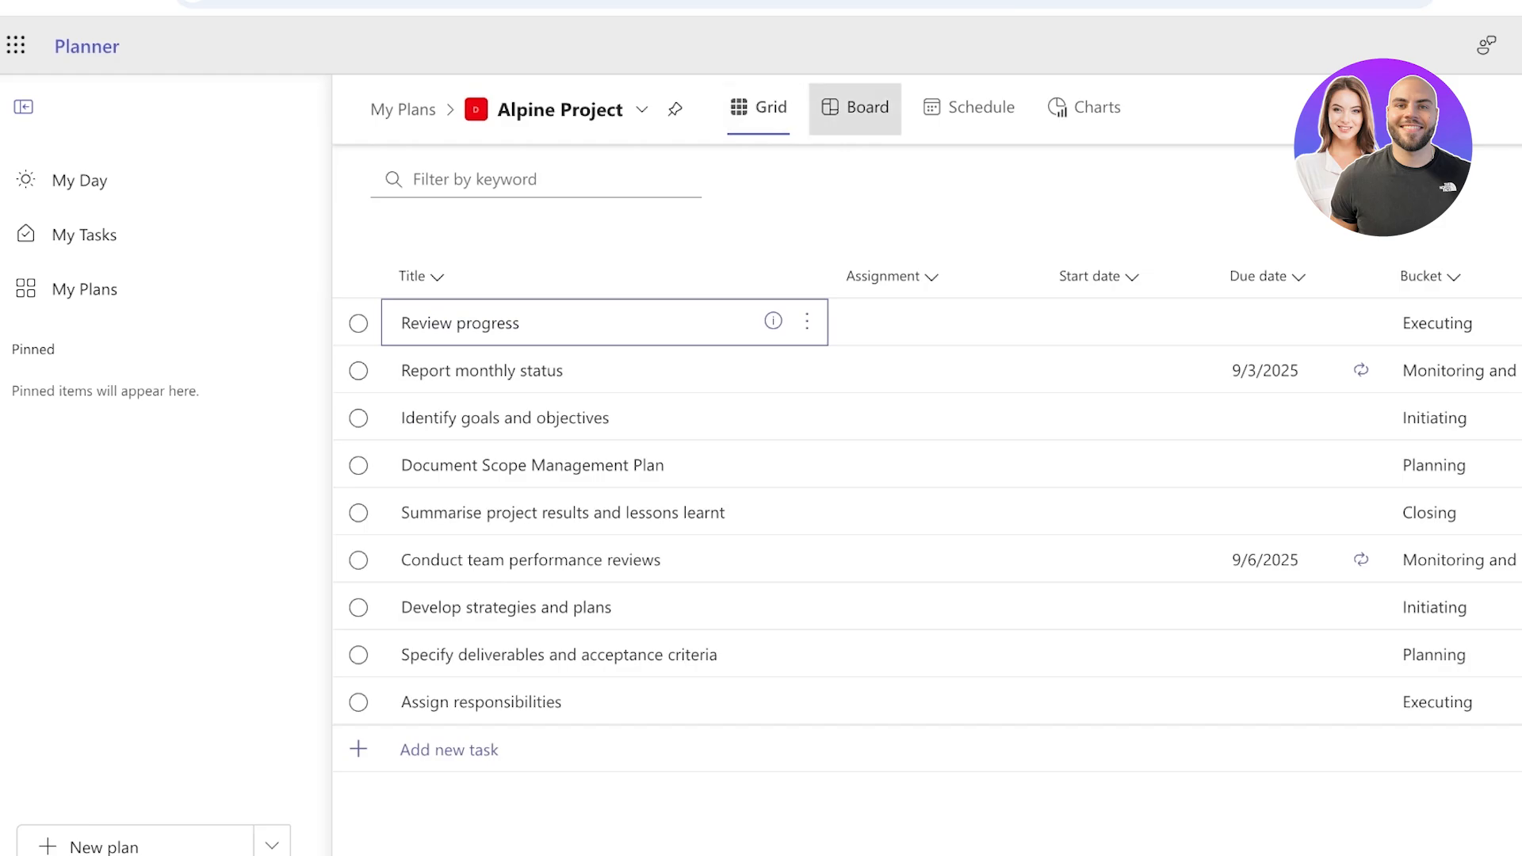
{"action": "left_click", "coordinate": [855, 107]}
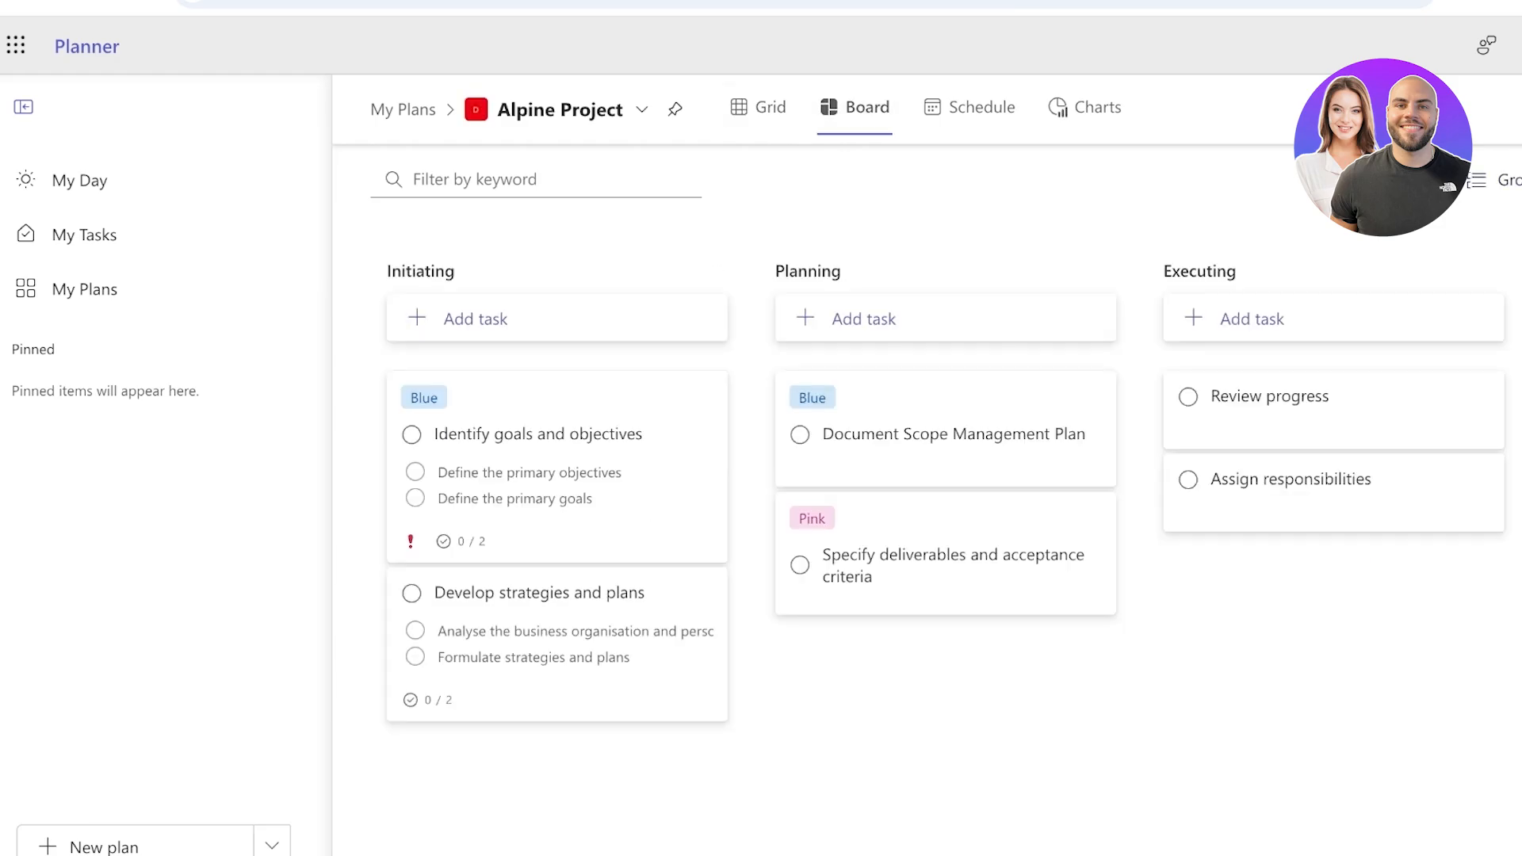
{"action": "left_click", "coordinate": [1383, 180]}
{"action": "left_click", "coordinate": [1507, 180]}
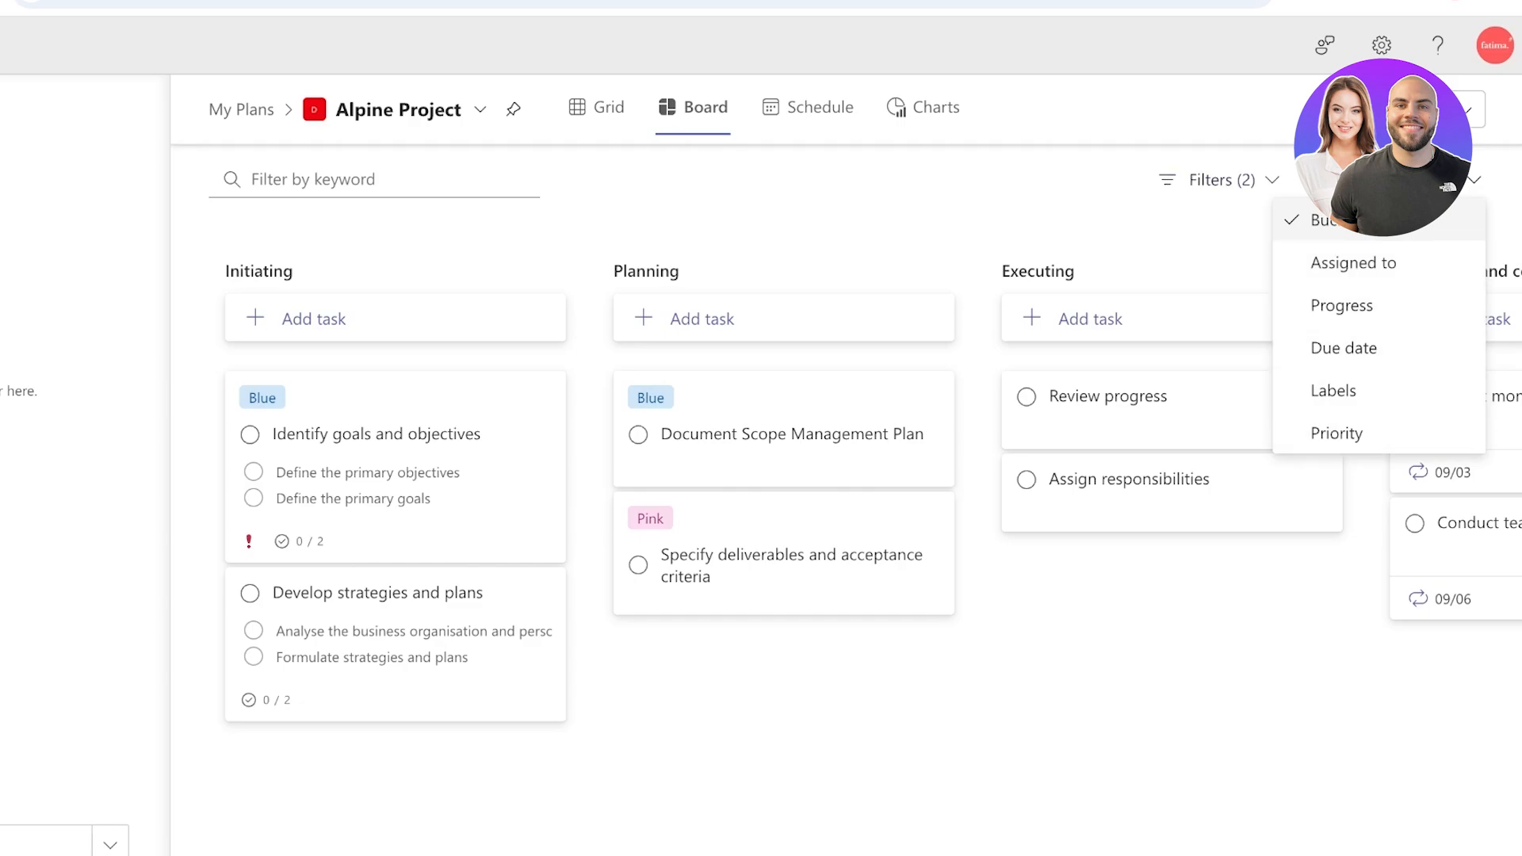
{"action": "left_click", "coordinate": [1381, 216]}
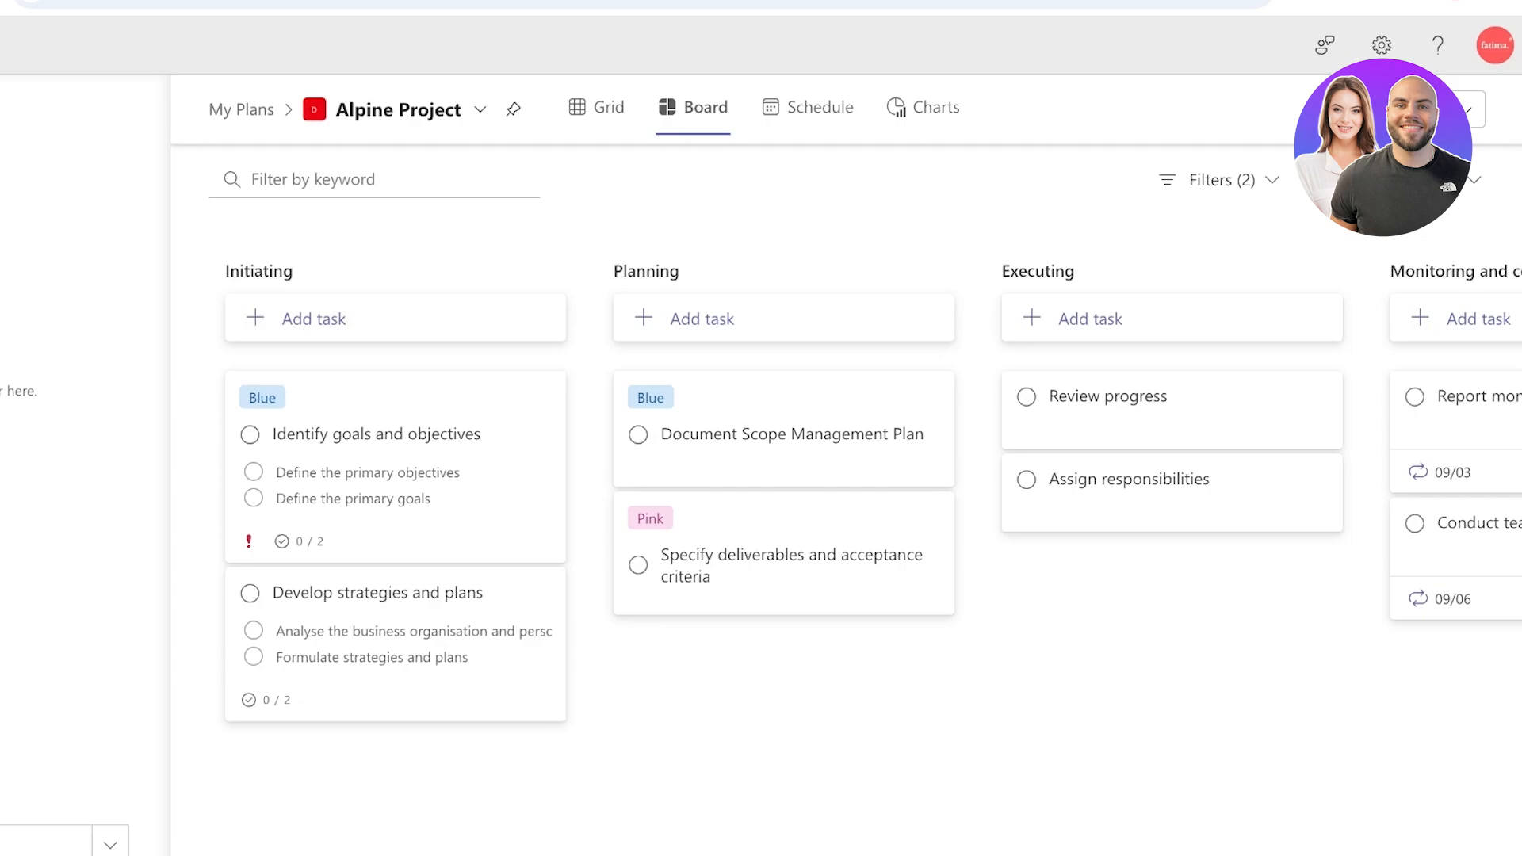
Step: Look over all the board's buckets and rename the Initiating bucket as Task Home
{"action": "scroll", "coordinate": [793, 476], "scroll_direction": "right", "scroll_amount": 10}
{"action": "scroll", "coordinate": [761, 444], "scroll_direction": "right", "scroll_amount": 3}
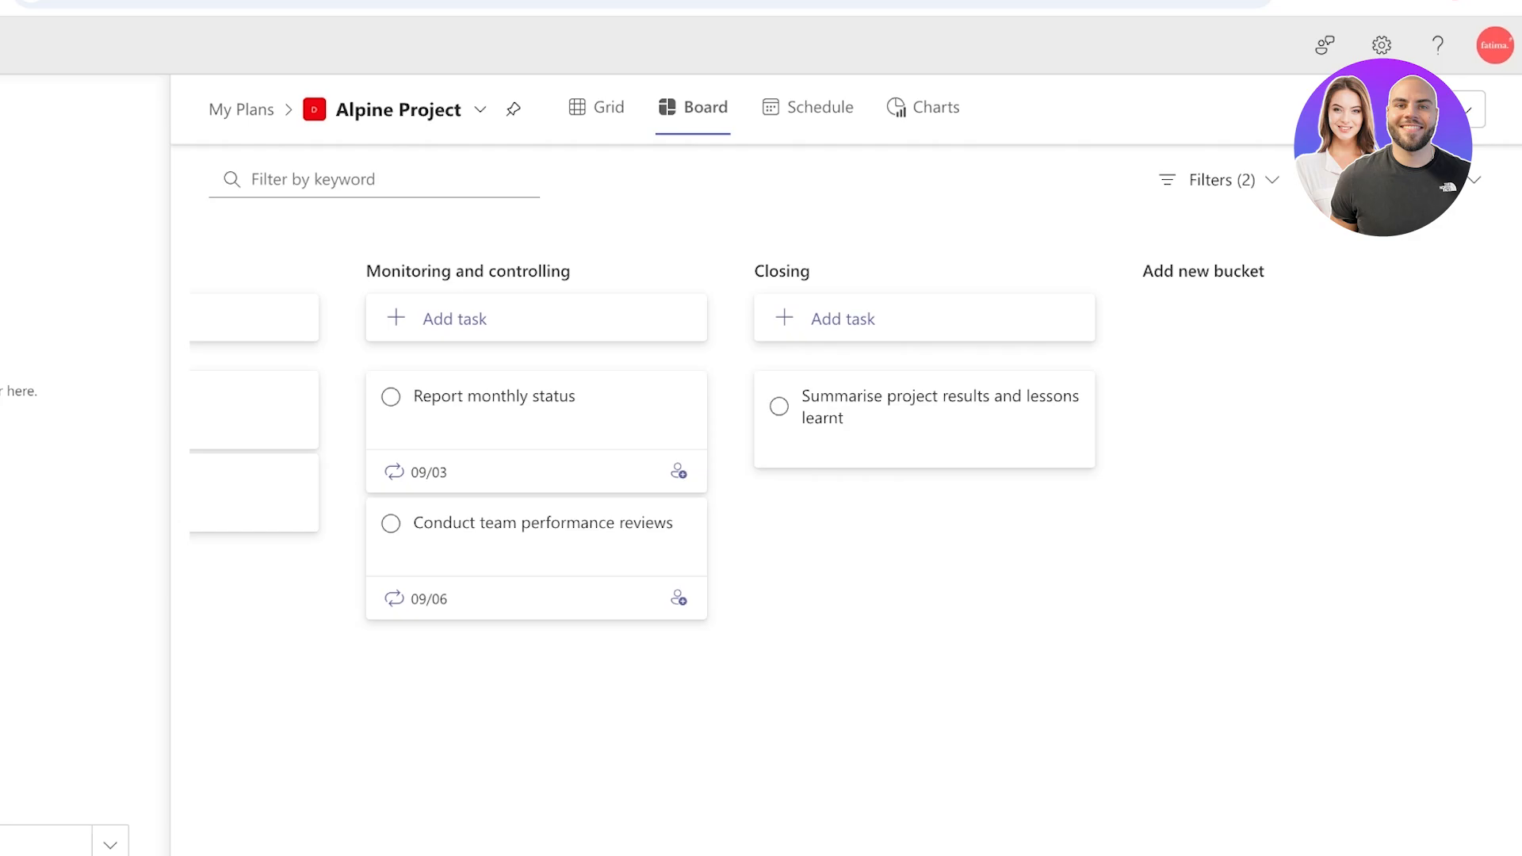
{"action": "scroll", "coordinate": [760, 475], "scroll_direction": "left", "scroll_amount": 13}
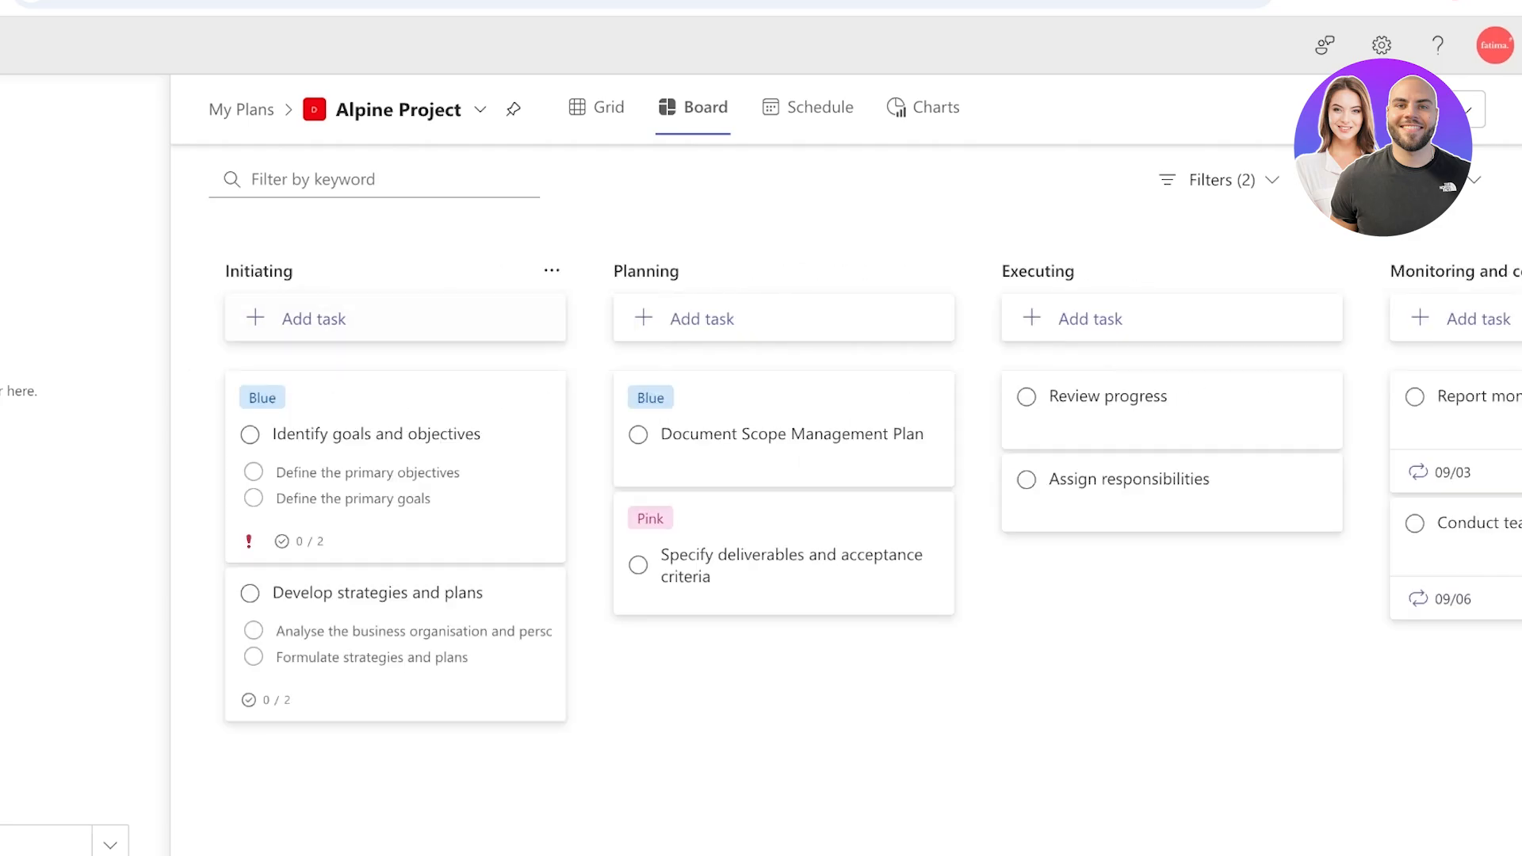
{"action": "left_click", "coordinate": [259, 271]}
{"action": "key", "text": "ctrl+a"}
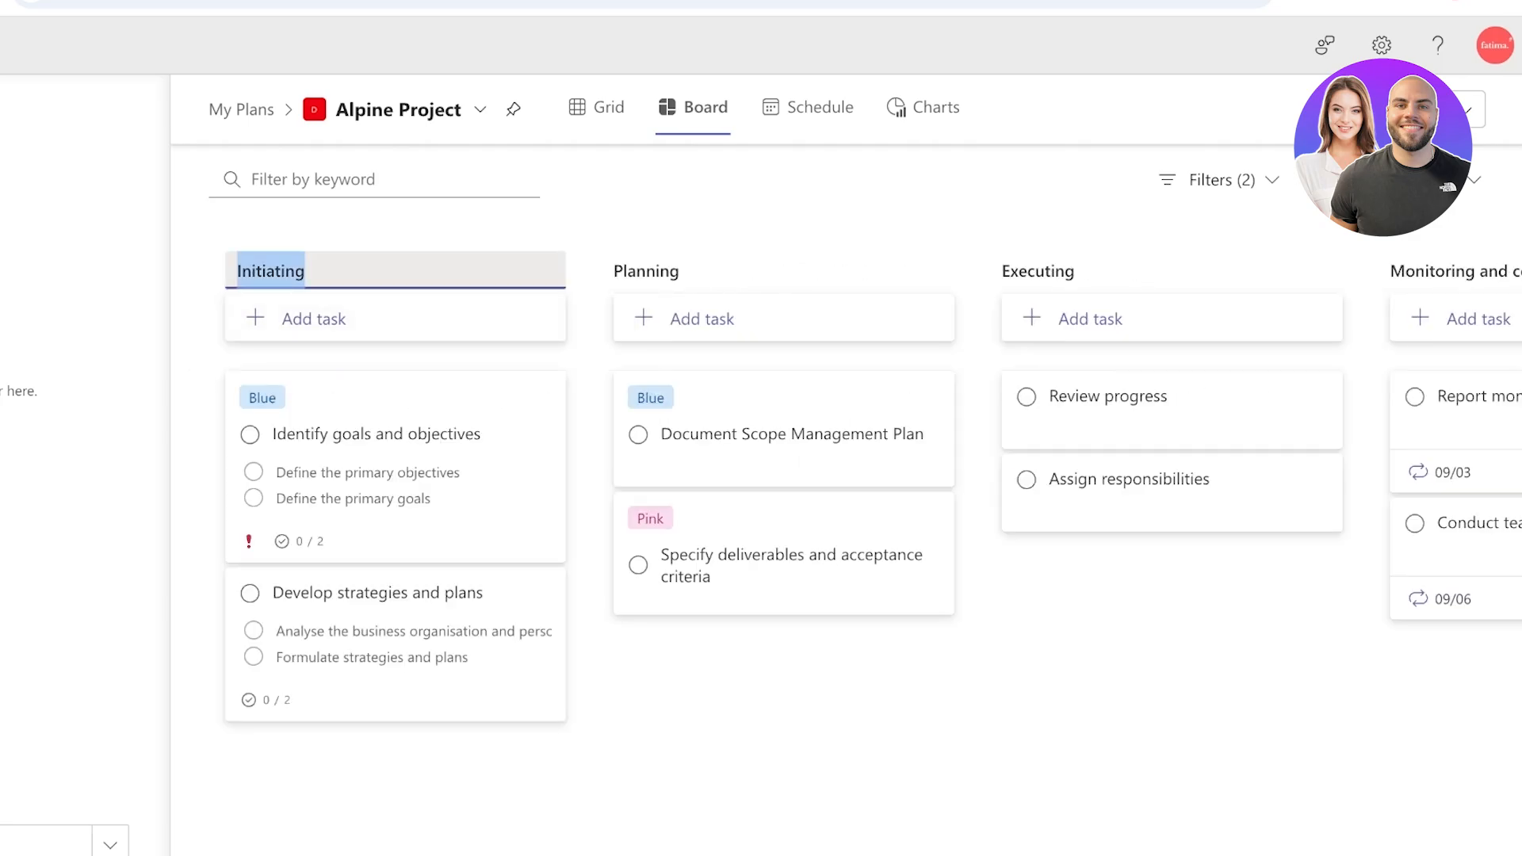
{"action": "type", "text": "Tas"}
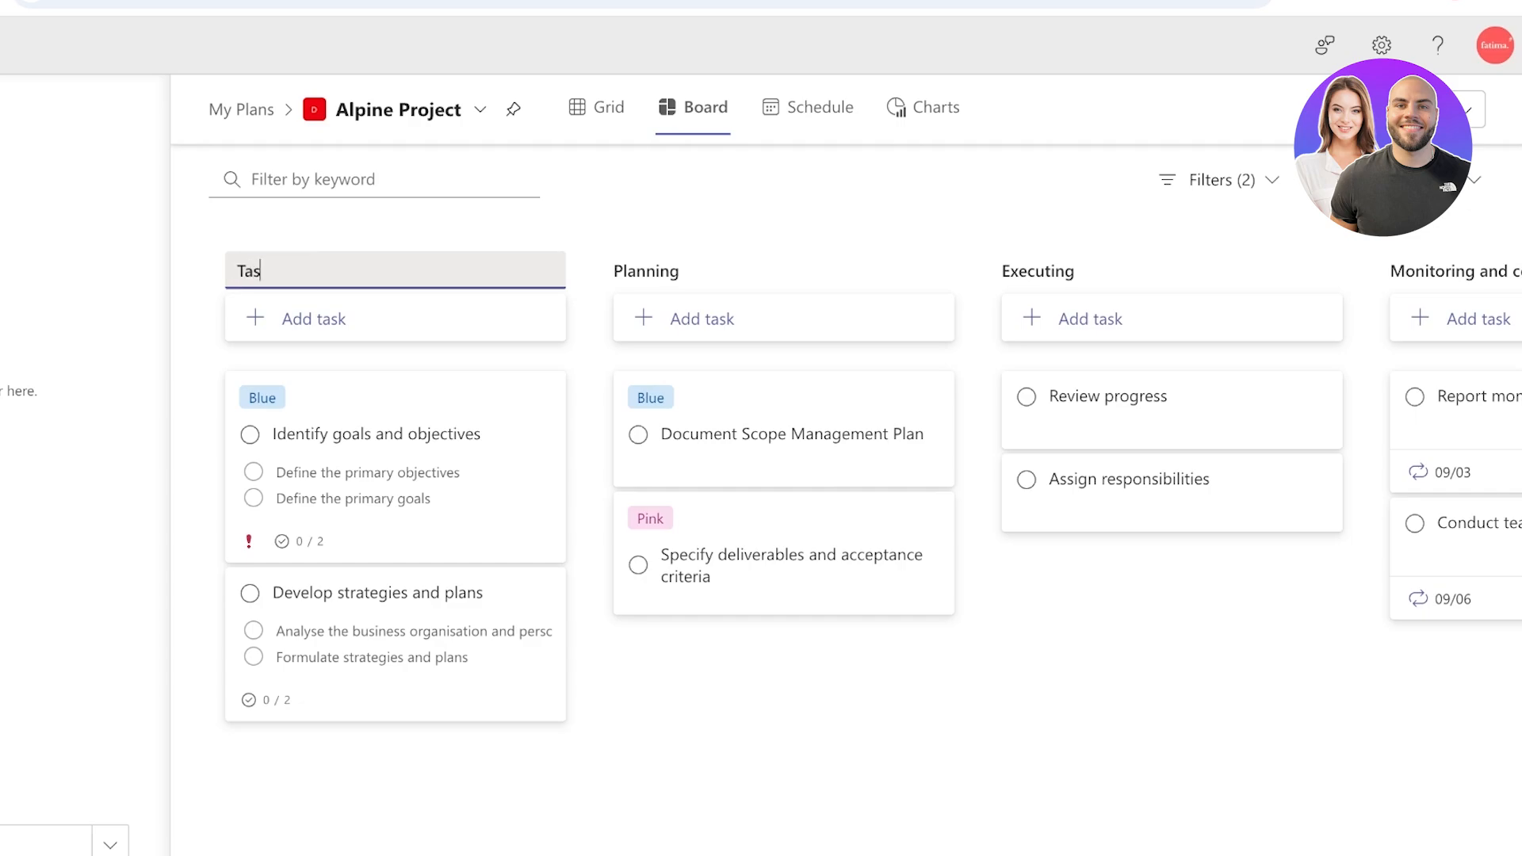
{"action": "type", "text": "k Lis"}
{"action": "key", "text": "BackSpace"}
{"action": "key", "text": "BackSpace"}
{"action": "key", "text": "BackSpace"}
{"action": "key", "text": "BackSpace"}
{"action": "key", "text": "BackSpace"}
{"action": "key", "text": "BackSpace"}
{"action": "key", "text": "BackSpace"}
{"action": "key", "text": "Escape"}
{"action": "key", "text": "ctrl+a"}
{"action": "type", "text": "Task Home"}
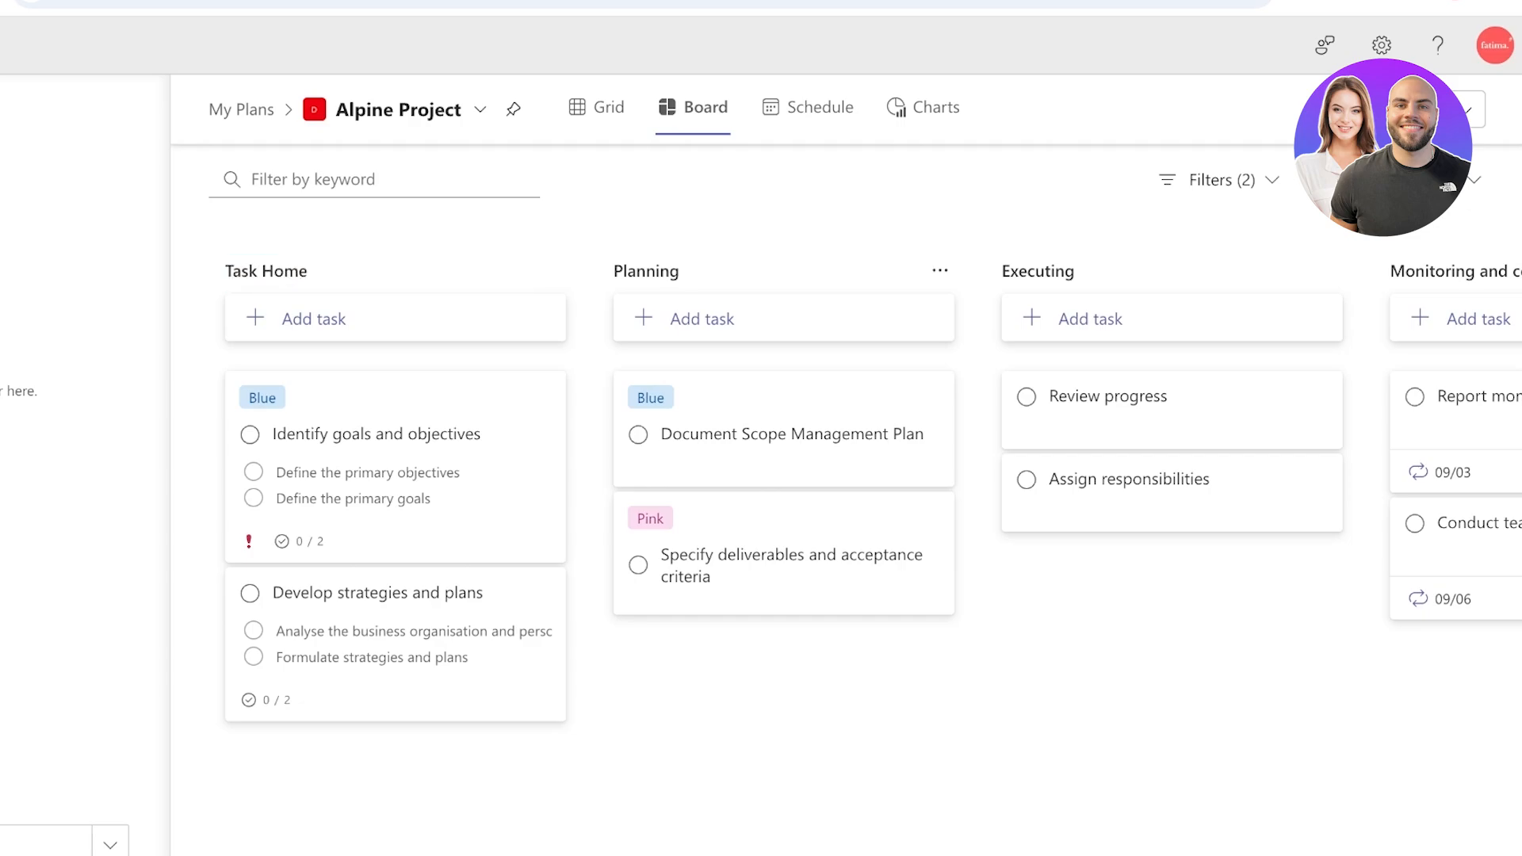
Step: Rename the Planning bucket as In Progress
{"action": "left_click", "coordinate": [658, 271]}
{"action": "key", "text": "ctrl+a"}
{"action": "key", "text": "BackSpace"}
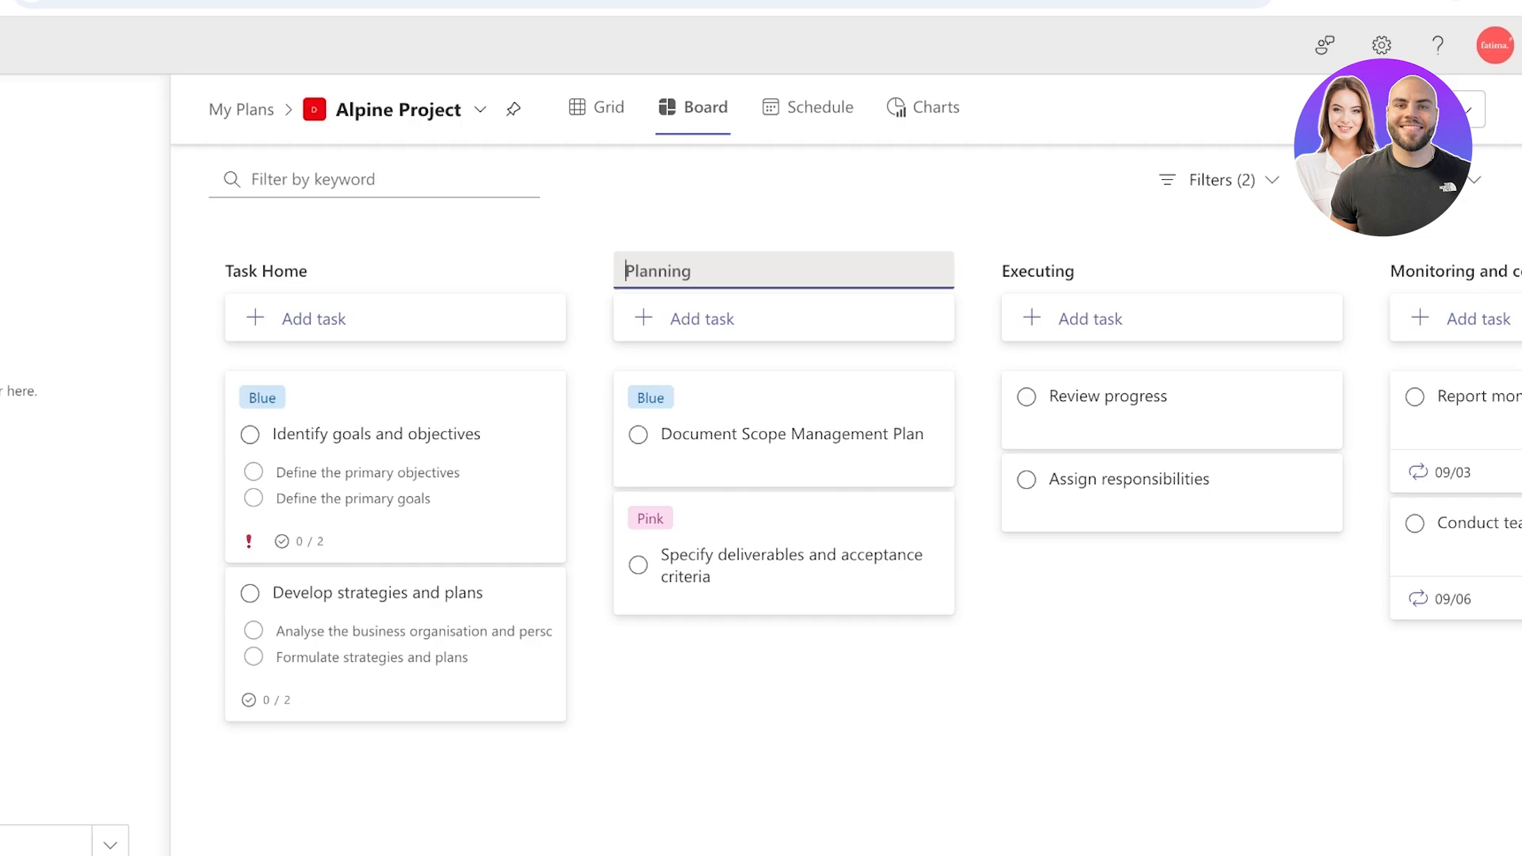
{"action": "type", "text": "In Progress"}
{"action": "key", "text": "Return"}
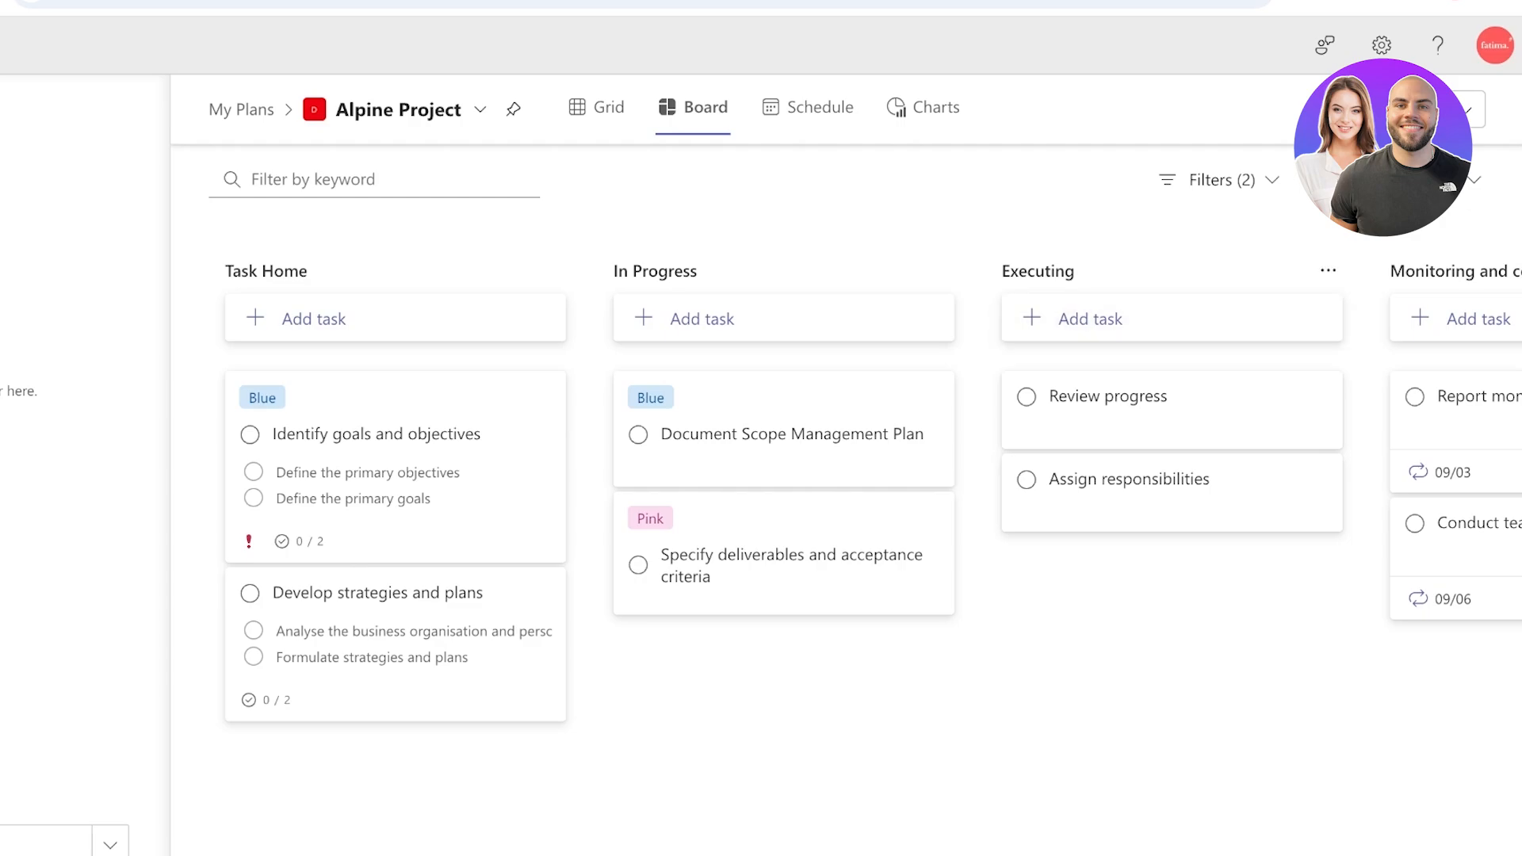
Step: Move the Review progress and Assign responsibilities tasks into In Progress, and delete the emptied Executing bucket
{"action": "left_click_drag", "start_coordinate": [1109, 397], "coordinate": [785, 658]}
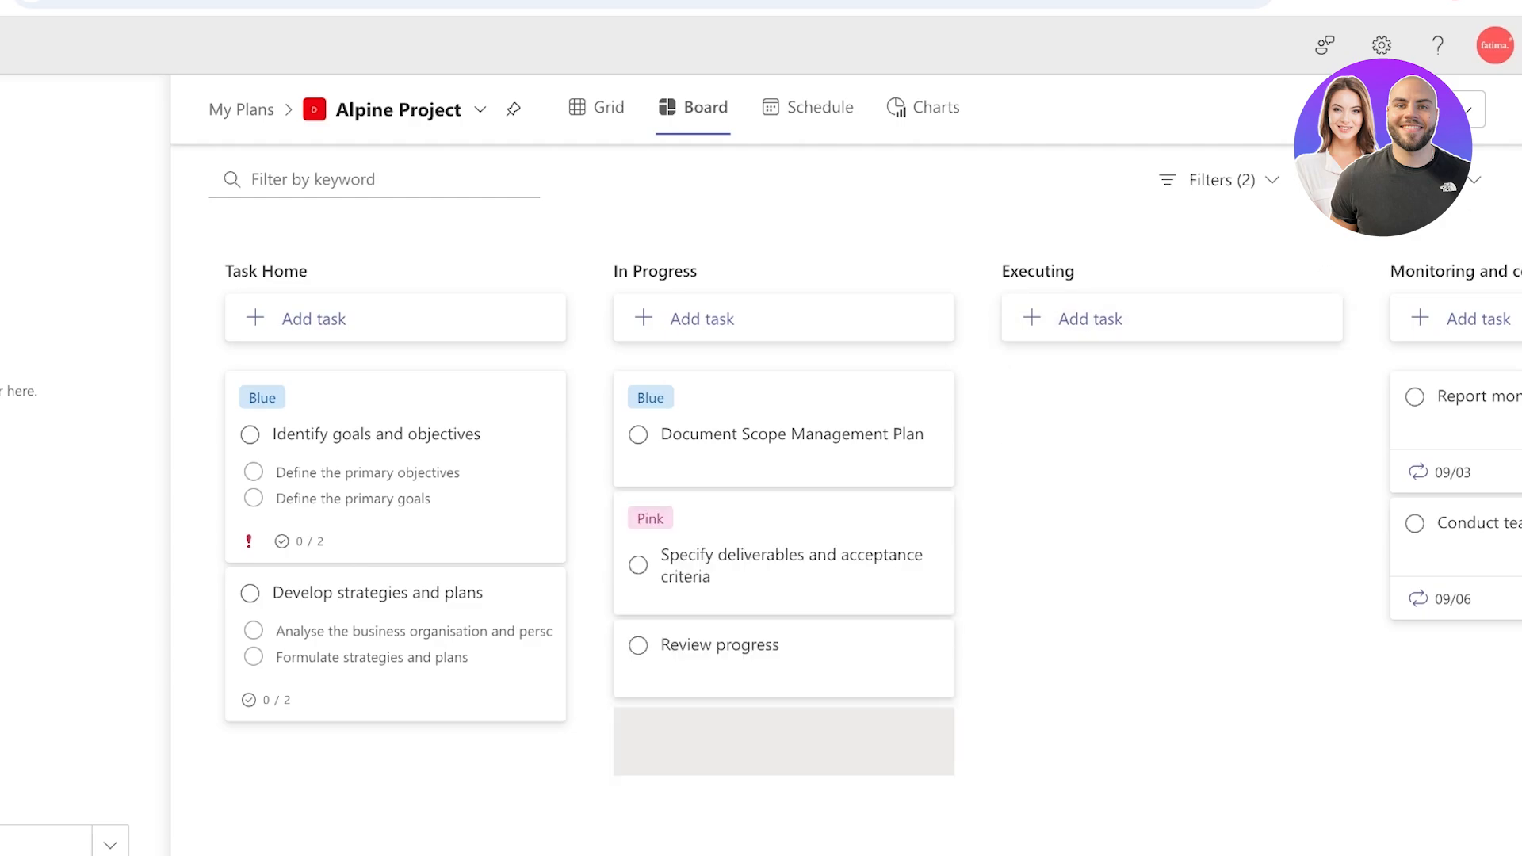
{"action": "left_click", "coordinate": [1329, 271]}
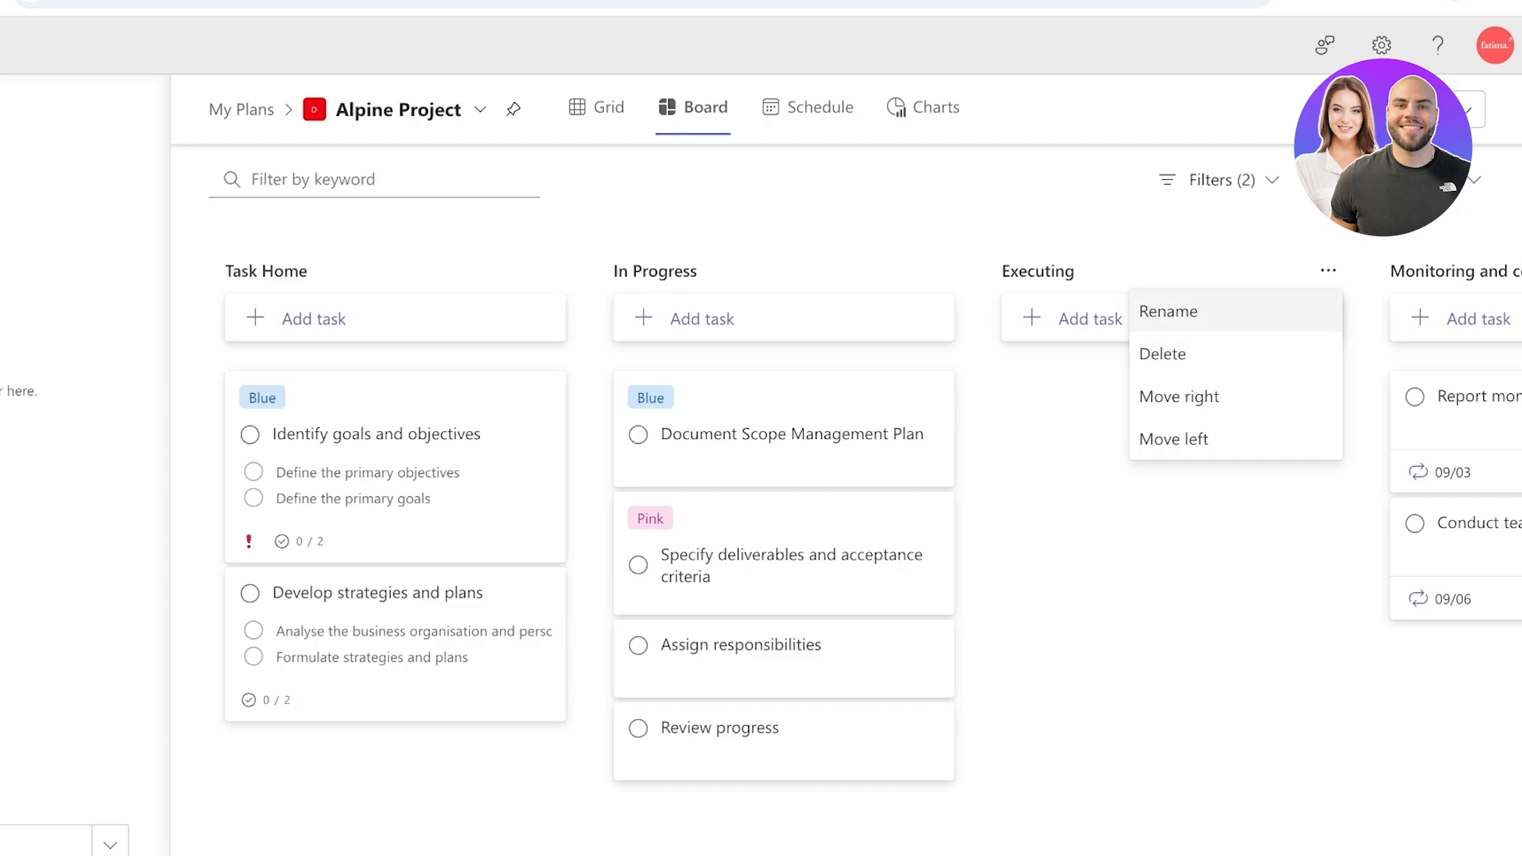
{"action": "left_click", "coordinate": [1163, 353]}
{"action": "left_click", "coordinate": [961, 492]}
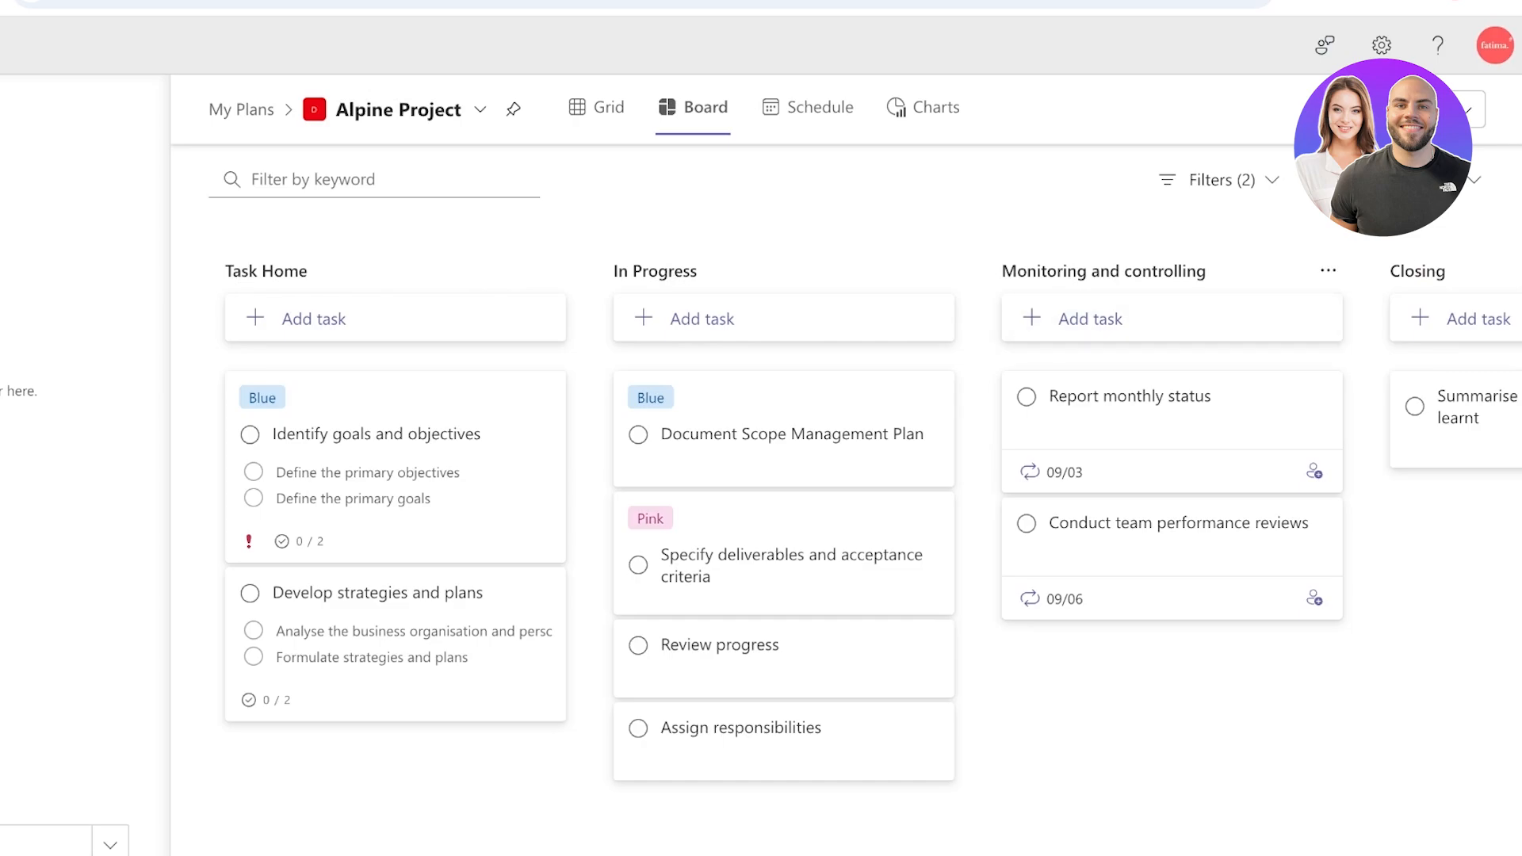
{"action": "left_click", "coordinate": [1101, 271]}
{"action": "double_click", "coordinate": [1101, 271]}
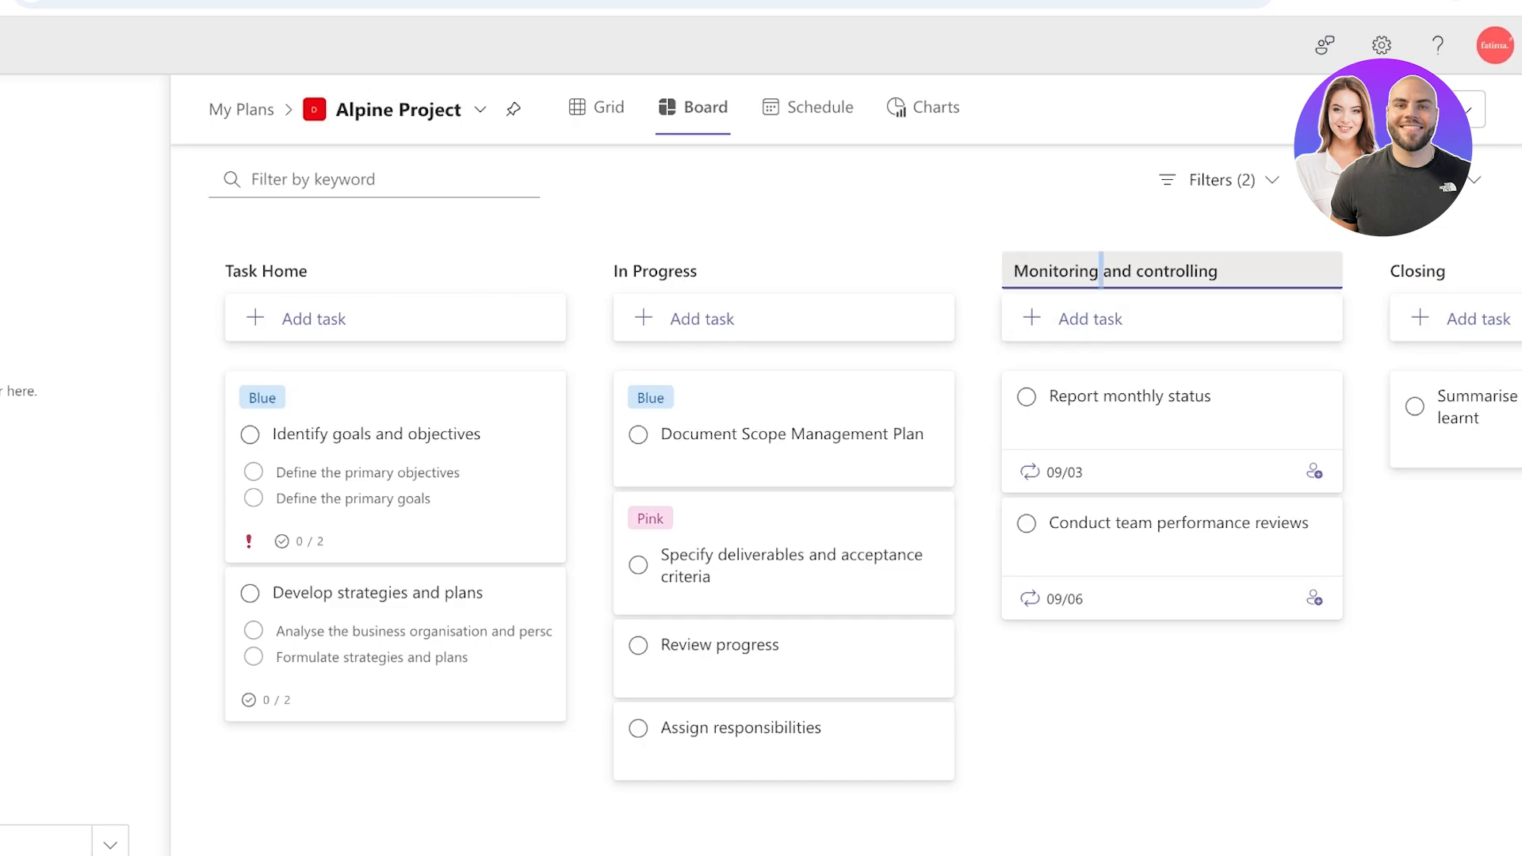
{"action": "key", "text": "Escape"}
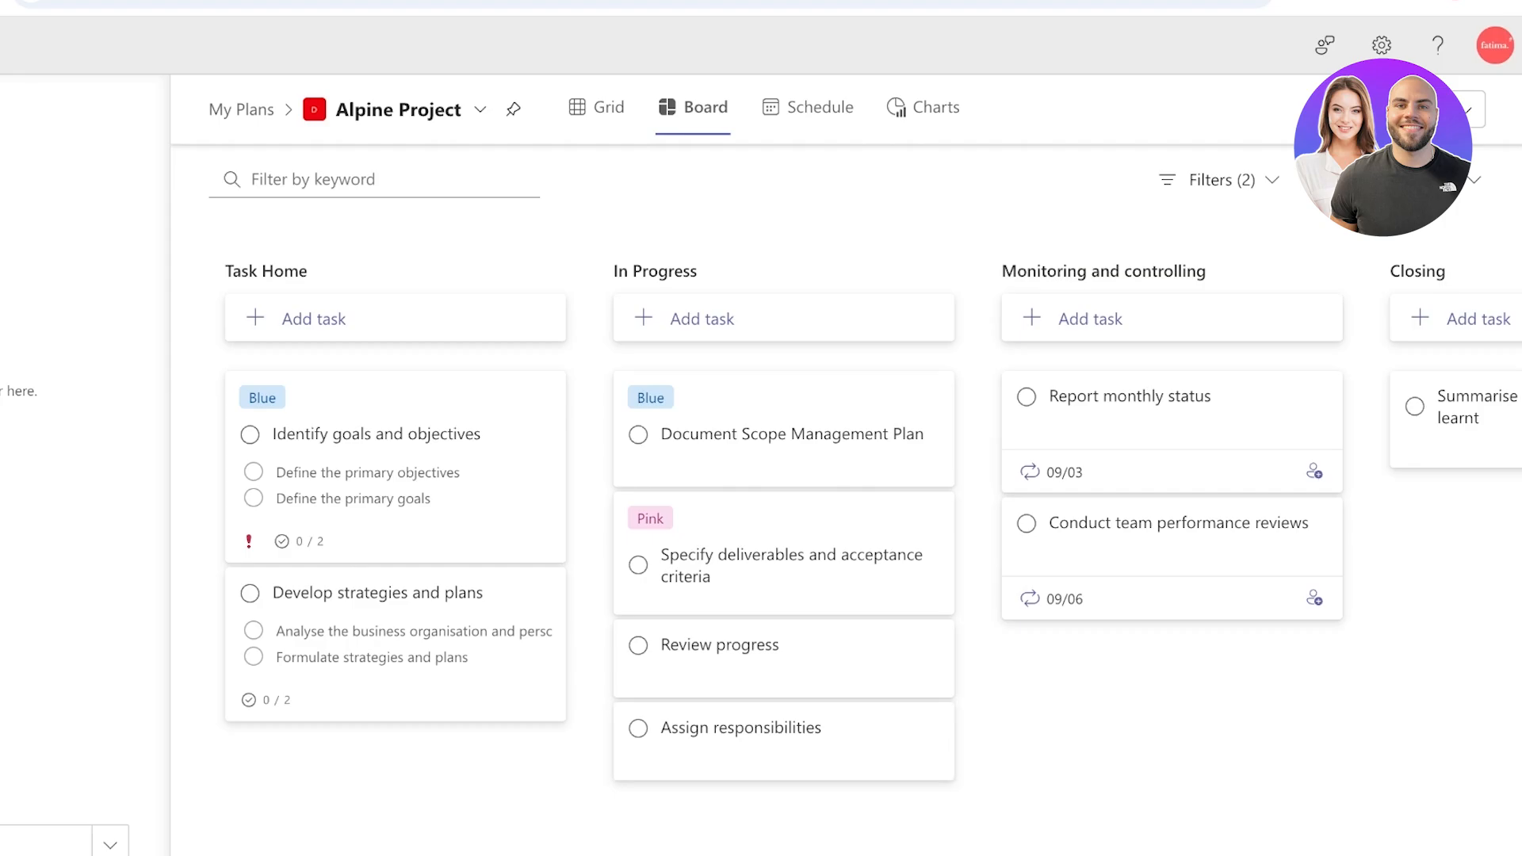
Step: Rename the Closing bucket as Completed
{"action": "scroll", "coordinate": [761, 515], "scroll_direction": "right", "scroll_amount": 5}
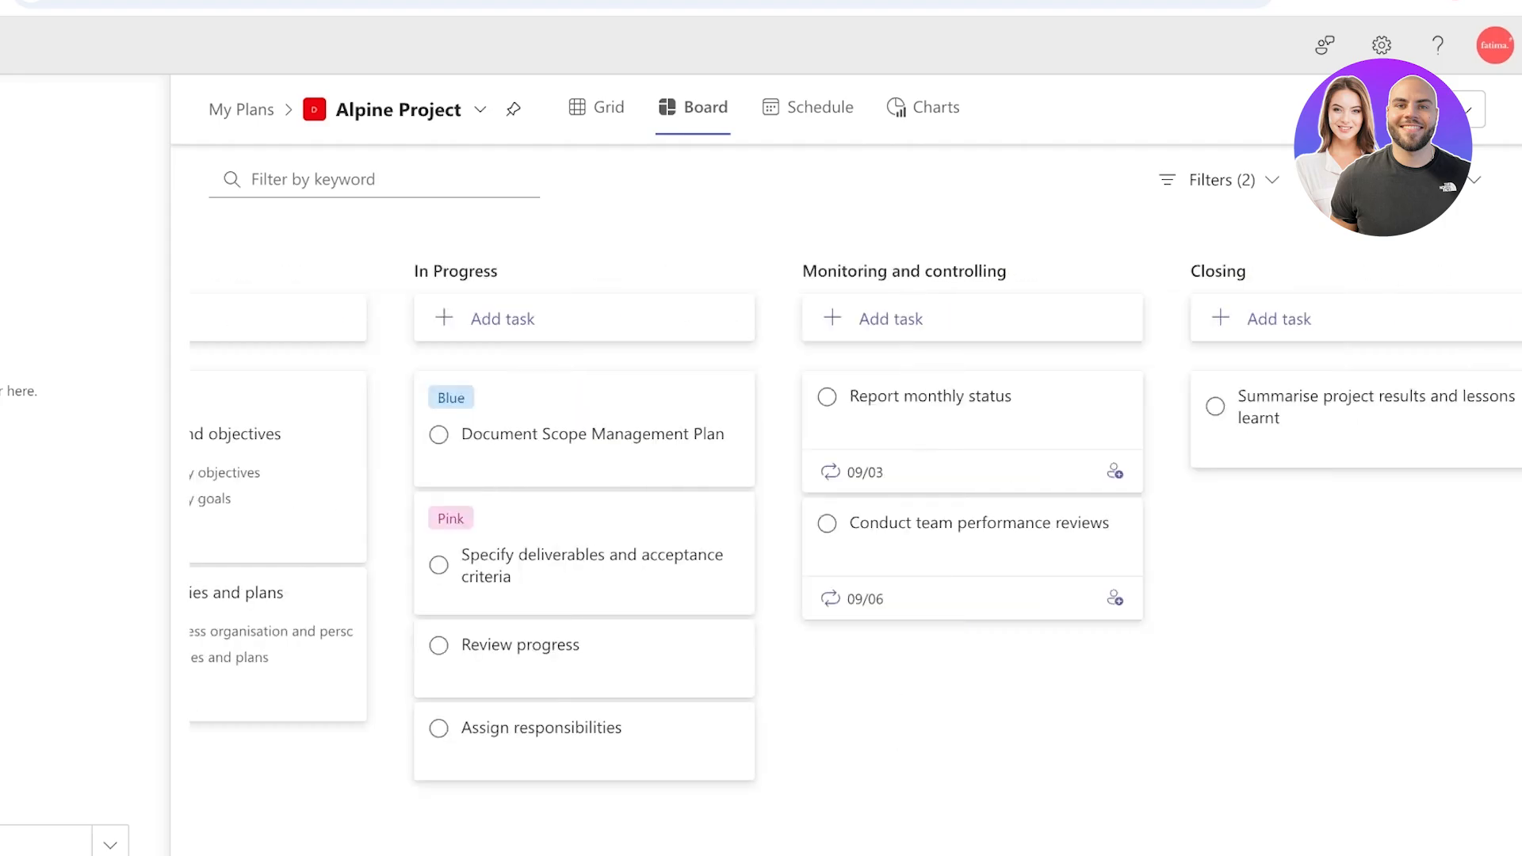
{"action": "left_click", "coordinate": [1028, 271]}
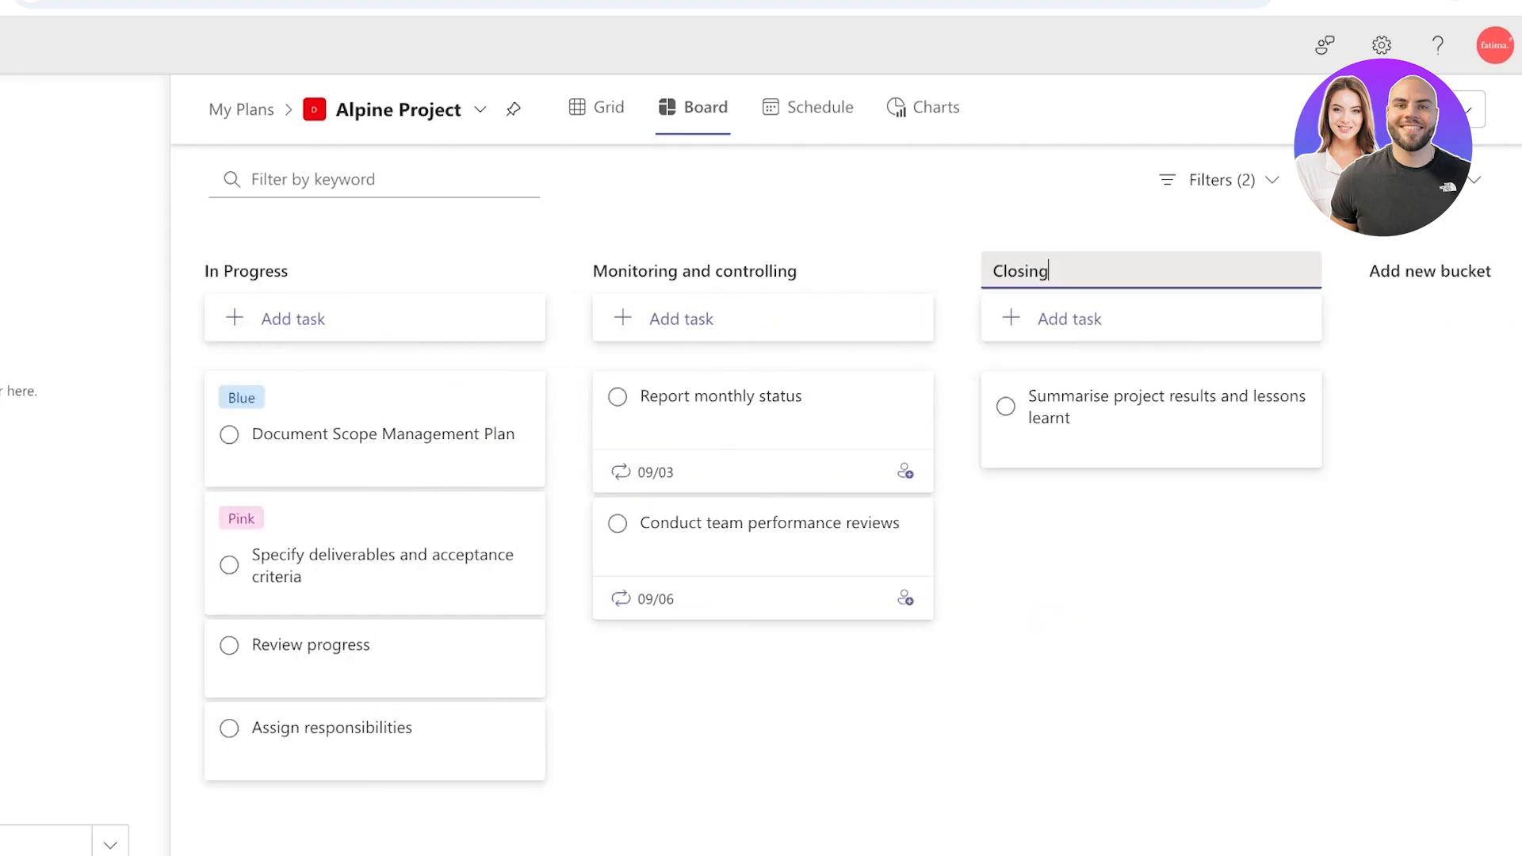
{"action": "double_click", "coordinate": [1028, 271]}
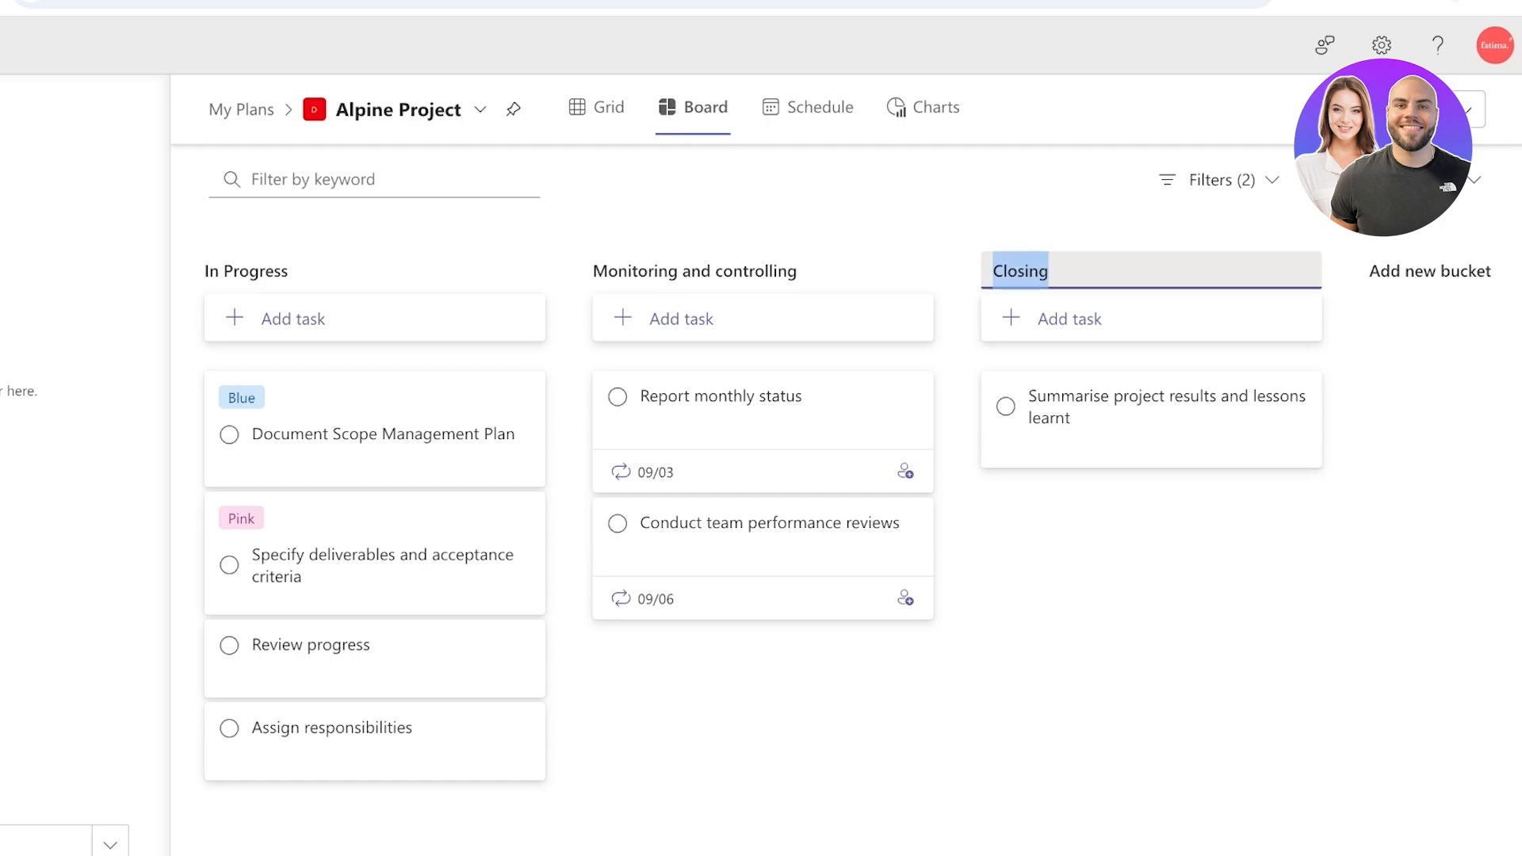
{"action": "type", "text": "Closed"}
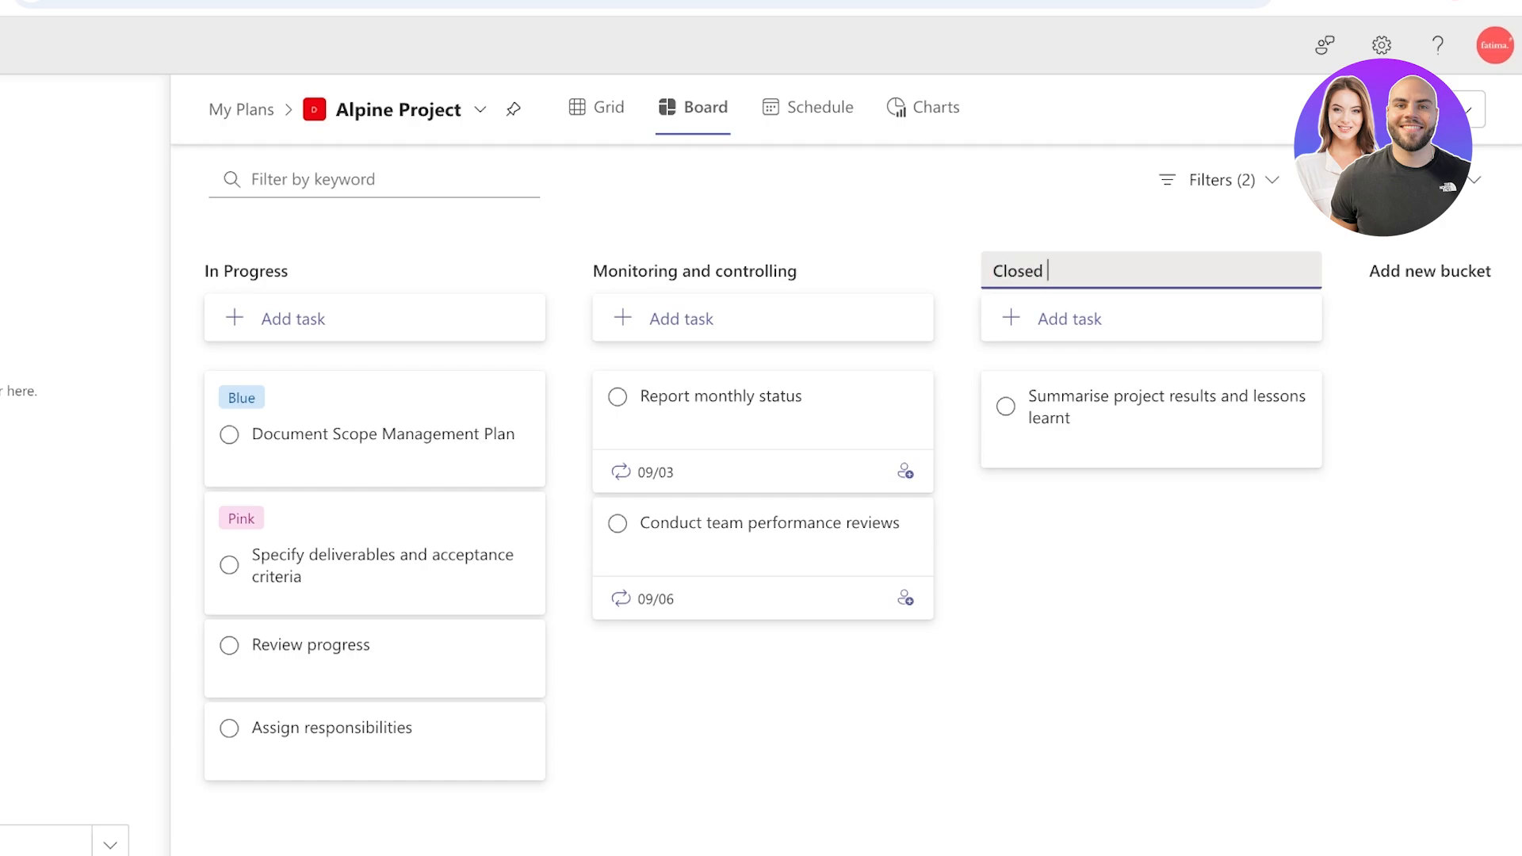
{"action": "key", "text": "ctrl+a"}
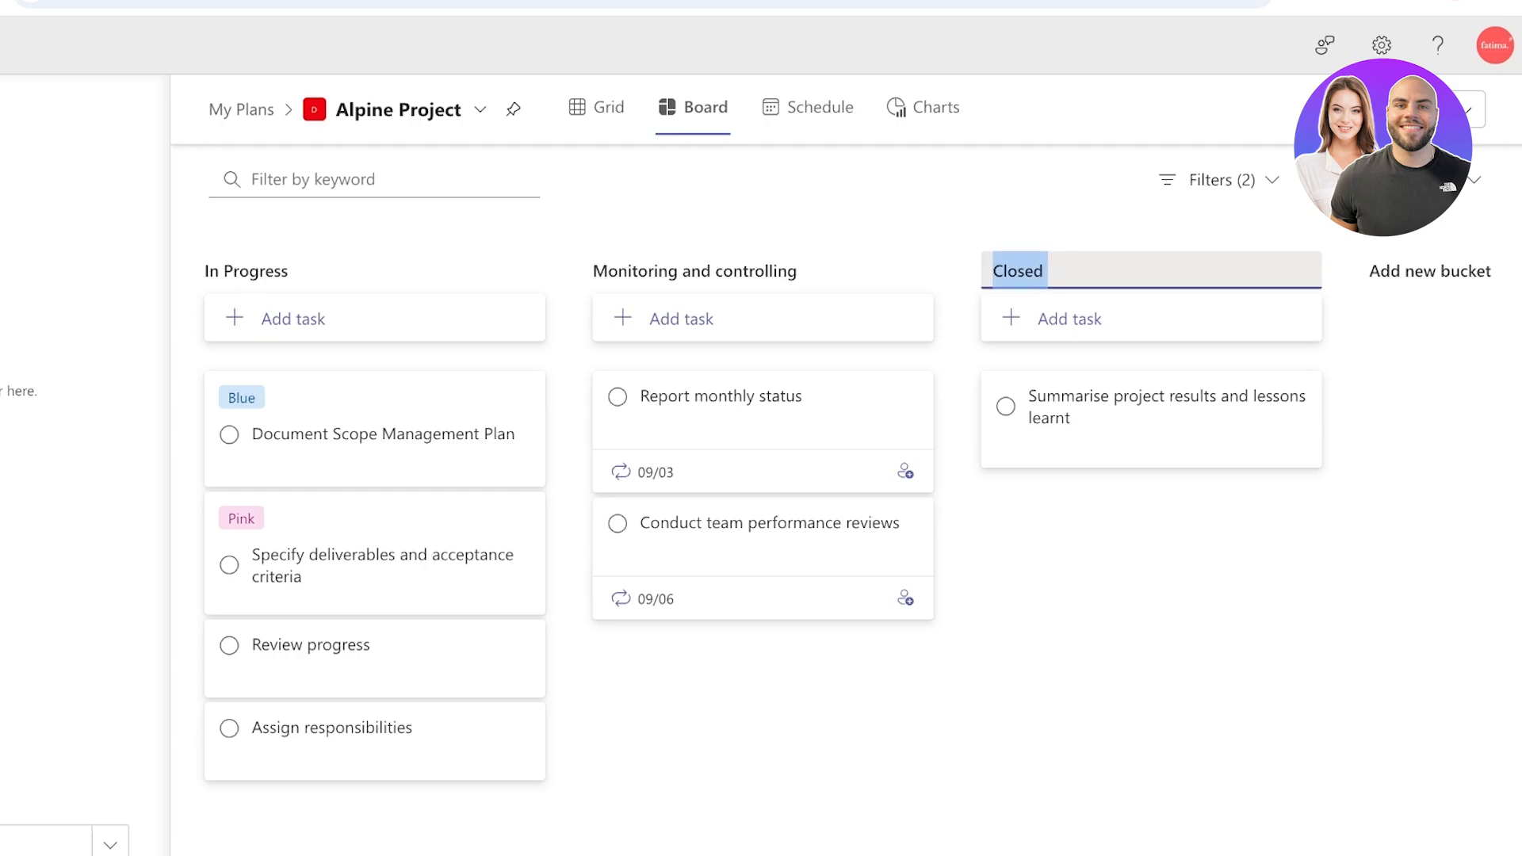
{"action": "type", "text": "Completed"}
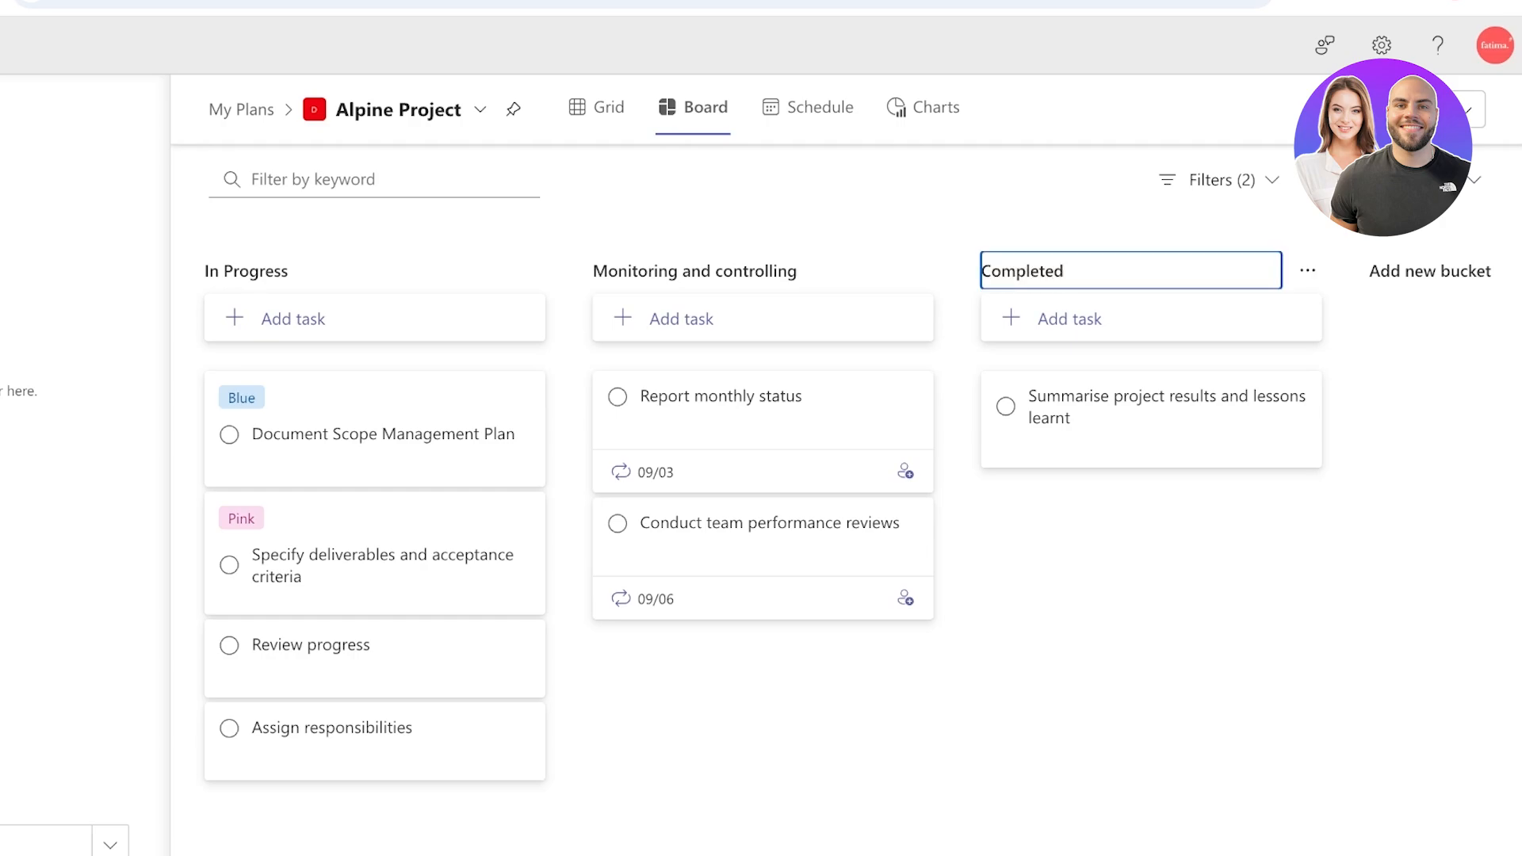
{"action": "key", "text": "Return"}
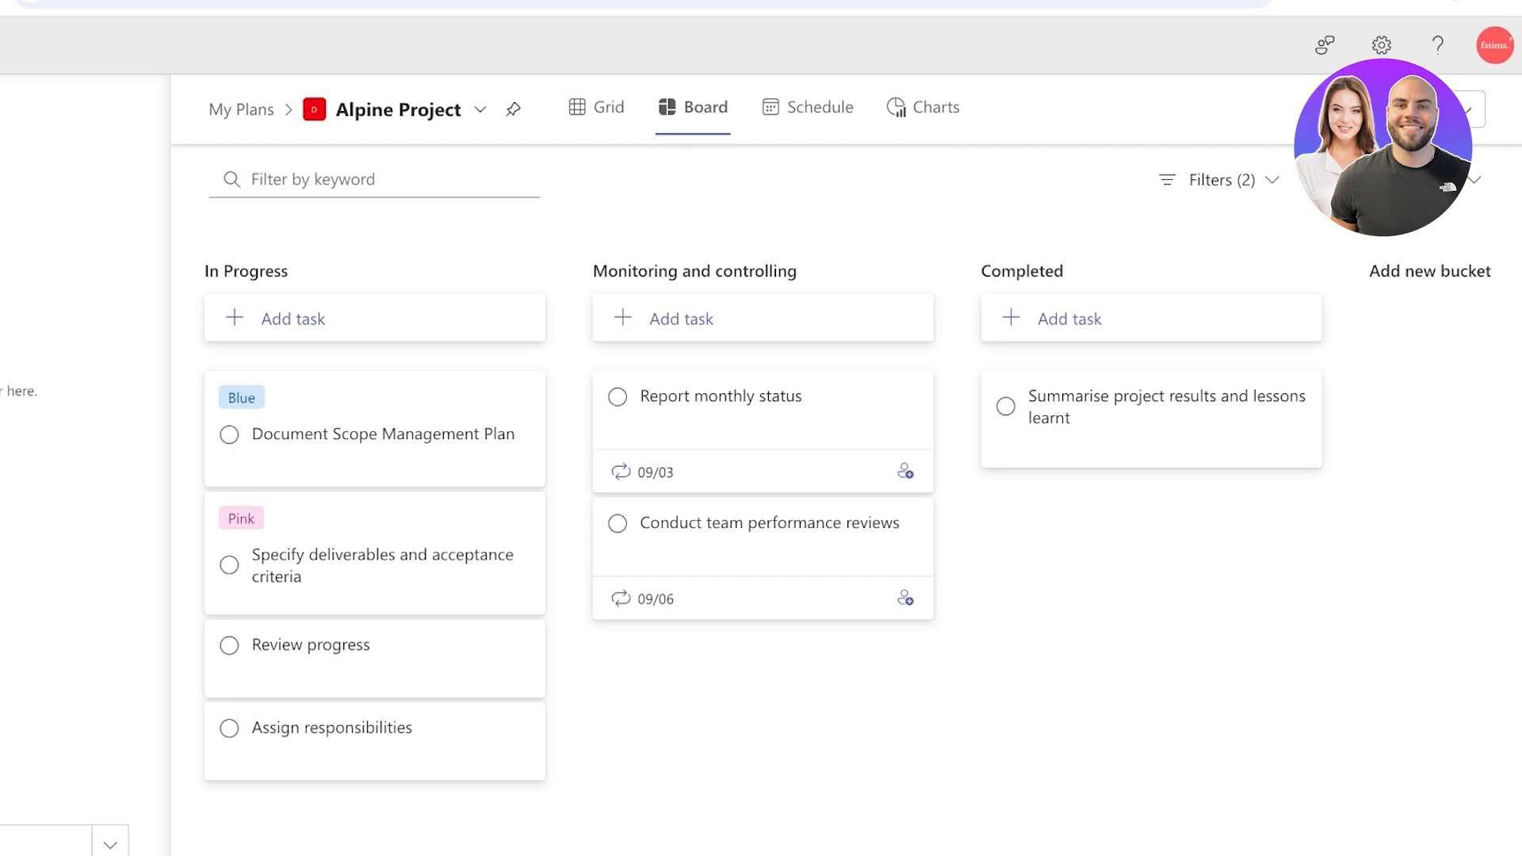
{"action": "scroll", "coordinate": [845, 523], "scroll_direction": "left", "scroll_amount": 5}
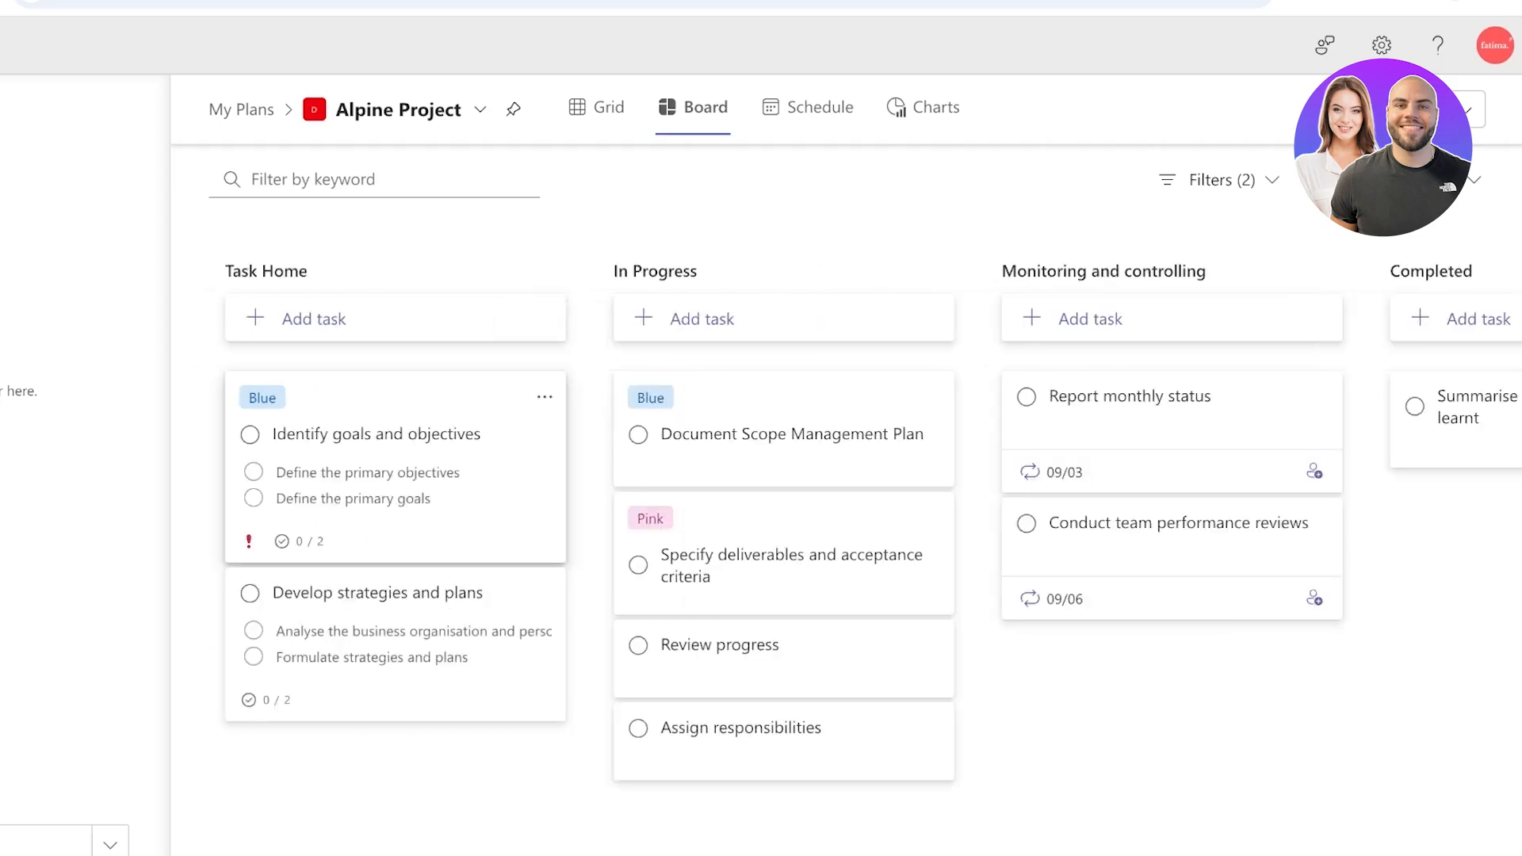
Step: Switch to ChatGPT, ask it to "build me a simple pipeline for project mgmt" and read its answer
{"action": "key", "text": "super+t"}
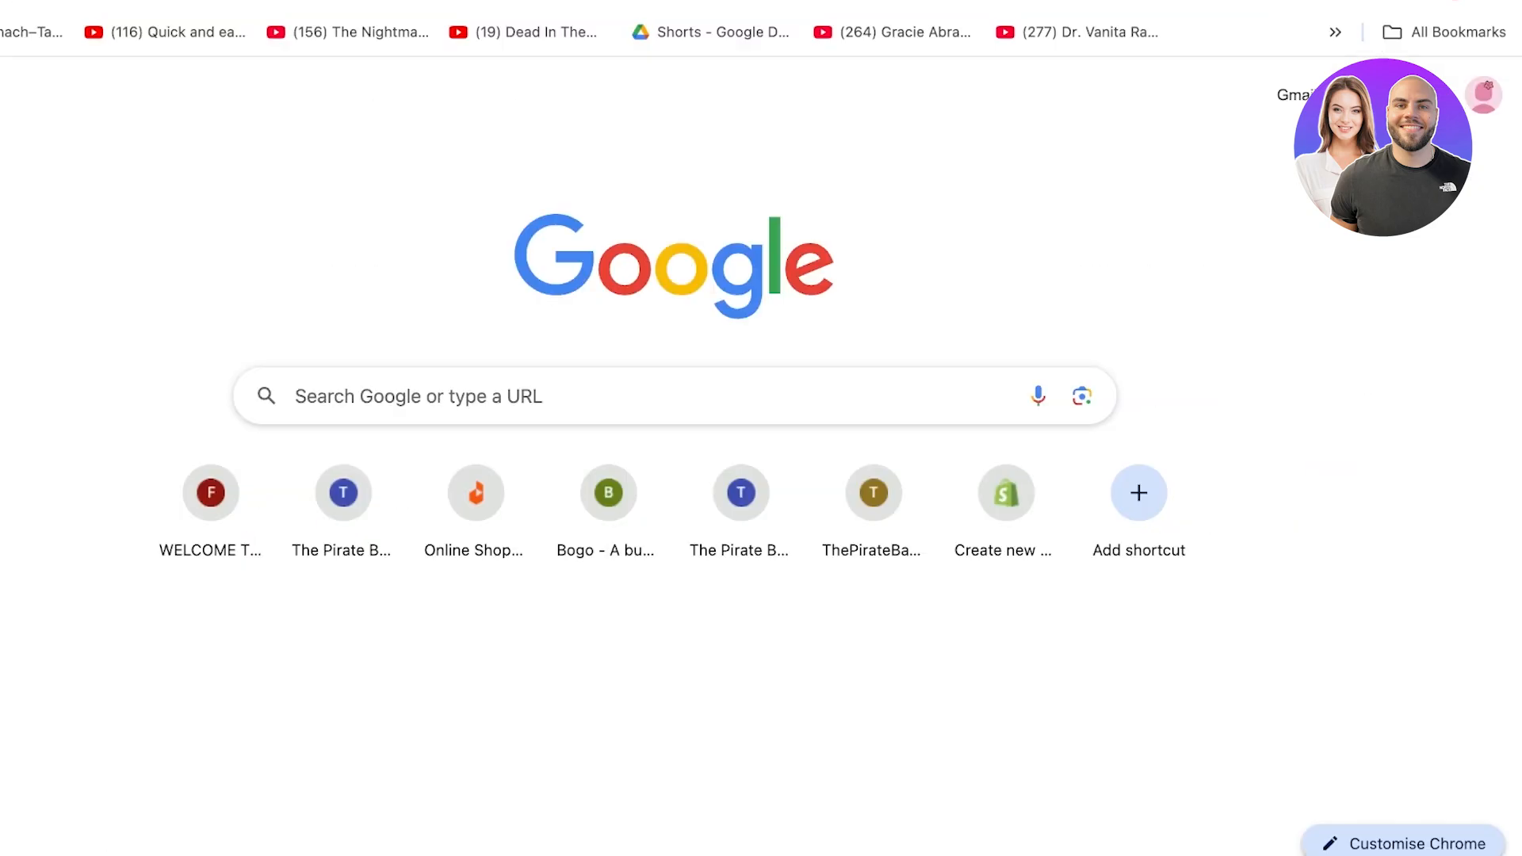
{"action": "key", "text": "super+w"}
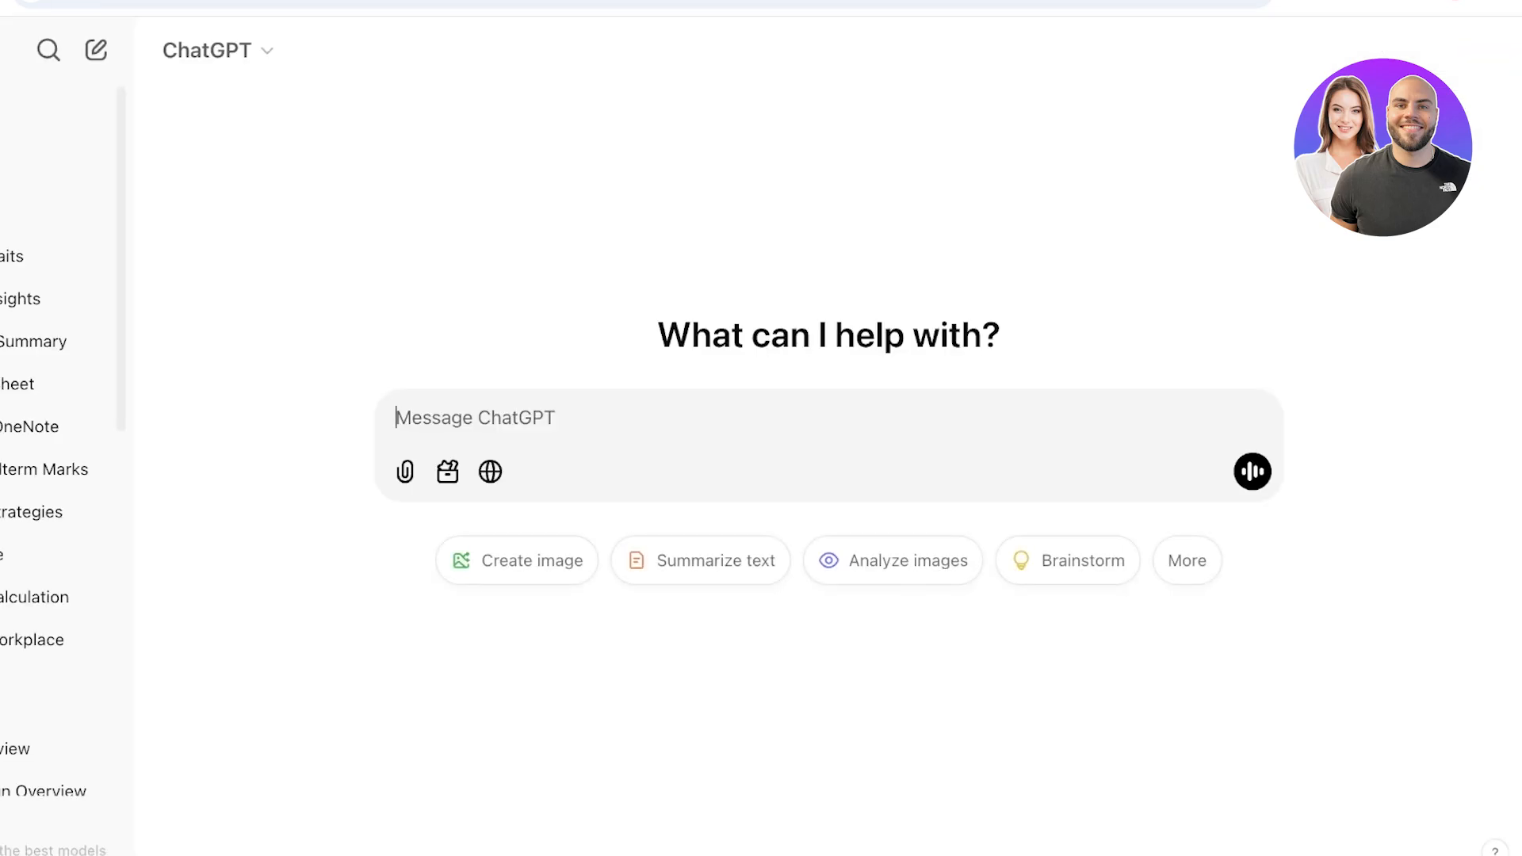
{"action": "type", "text": "s"}
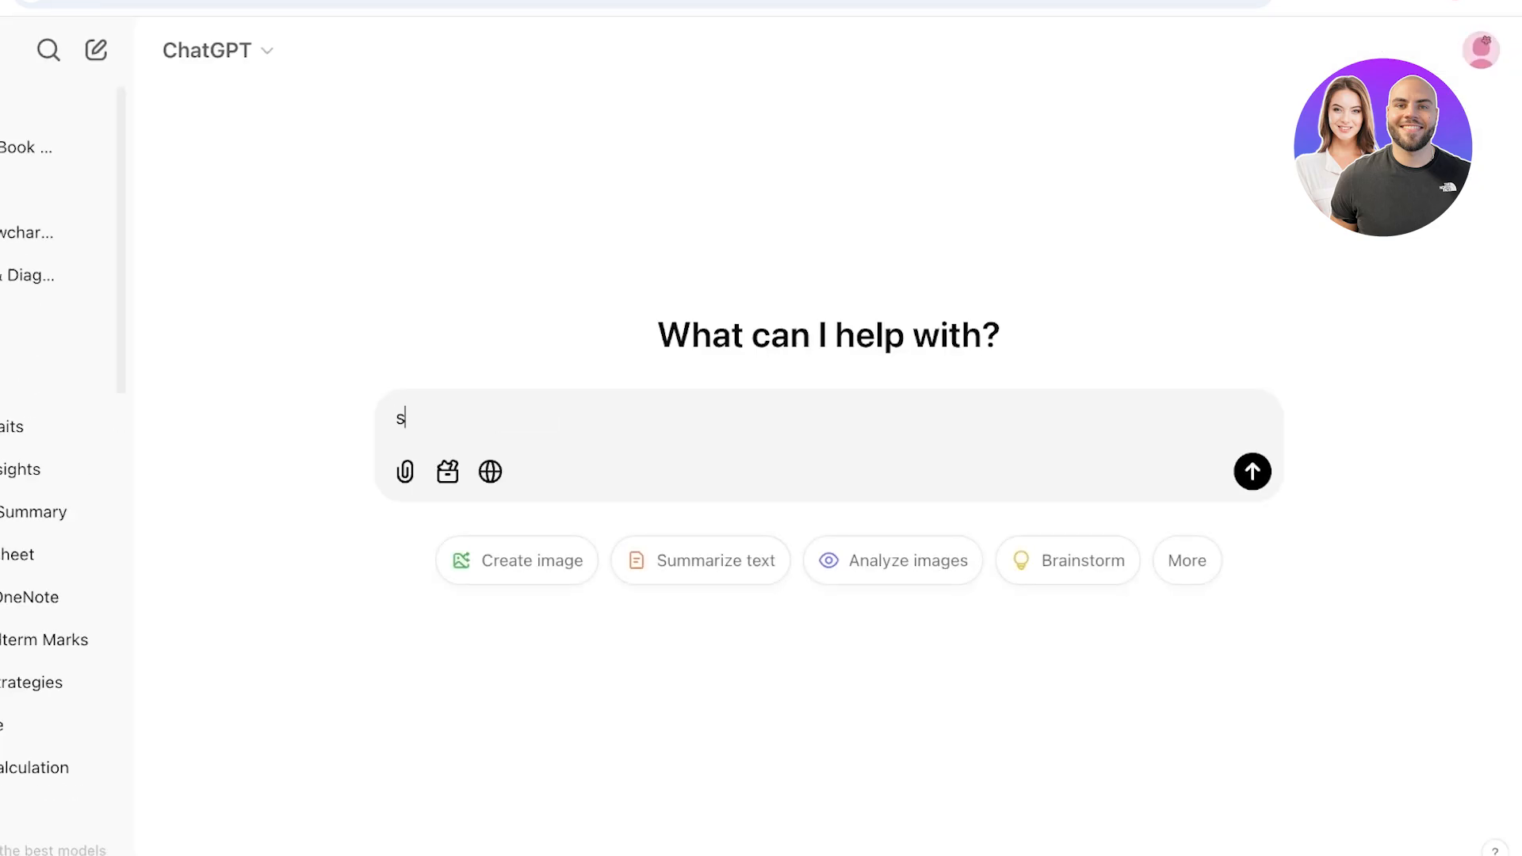
{"action": "key", "text": "BackSpace"}
{"action": "type", "text": "build me a s"}
{"action": "type", "text": "imple pipeline f"}
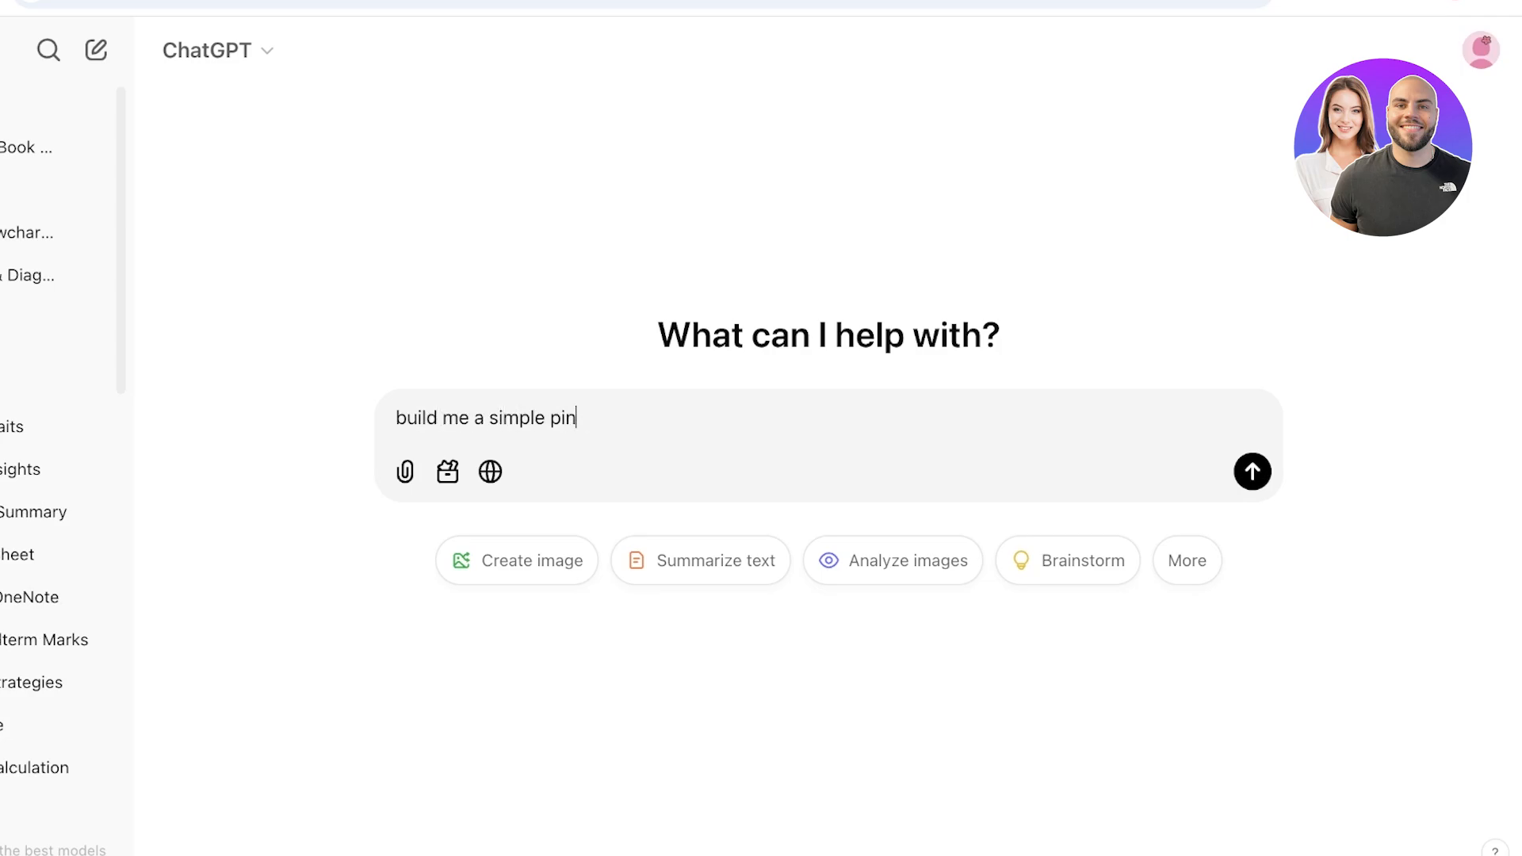
{"action": "type", "text": "or project mgmt"}
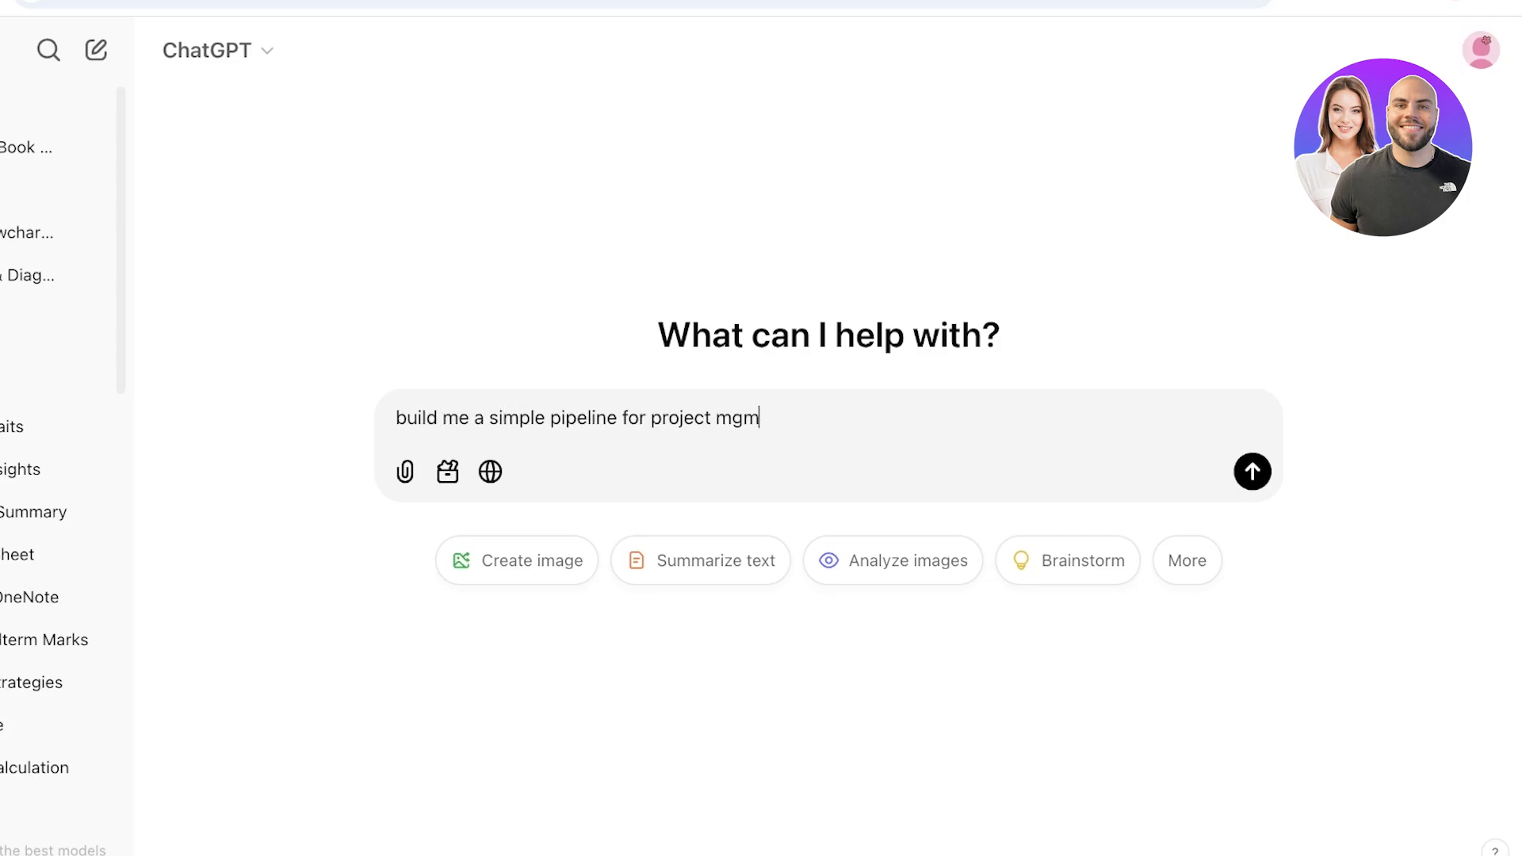
{"action": "key", "text": "Return"}
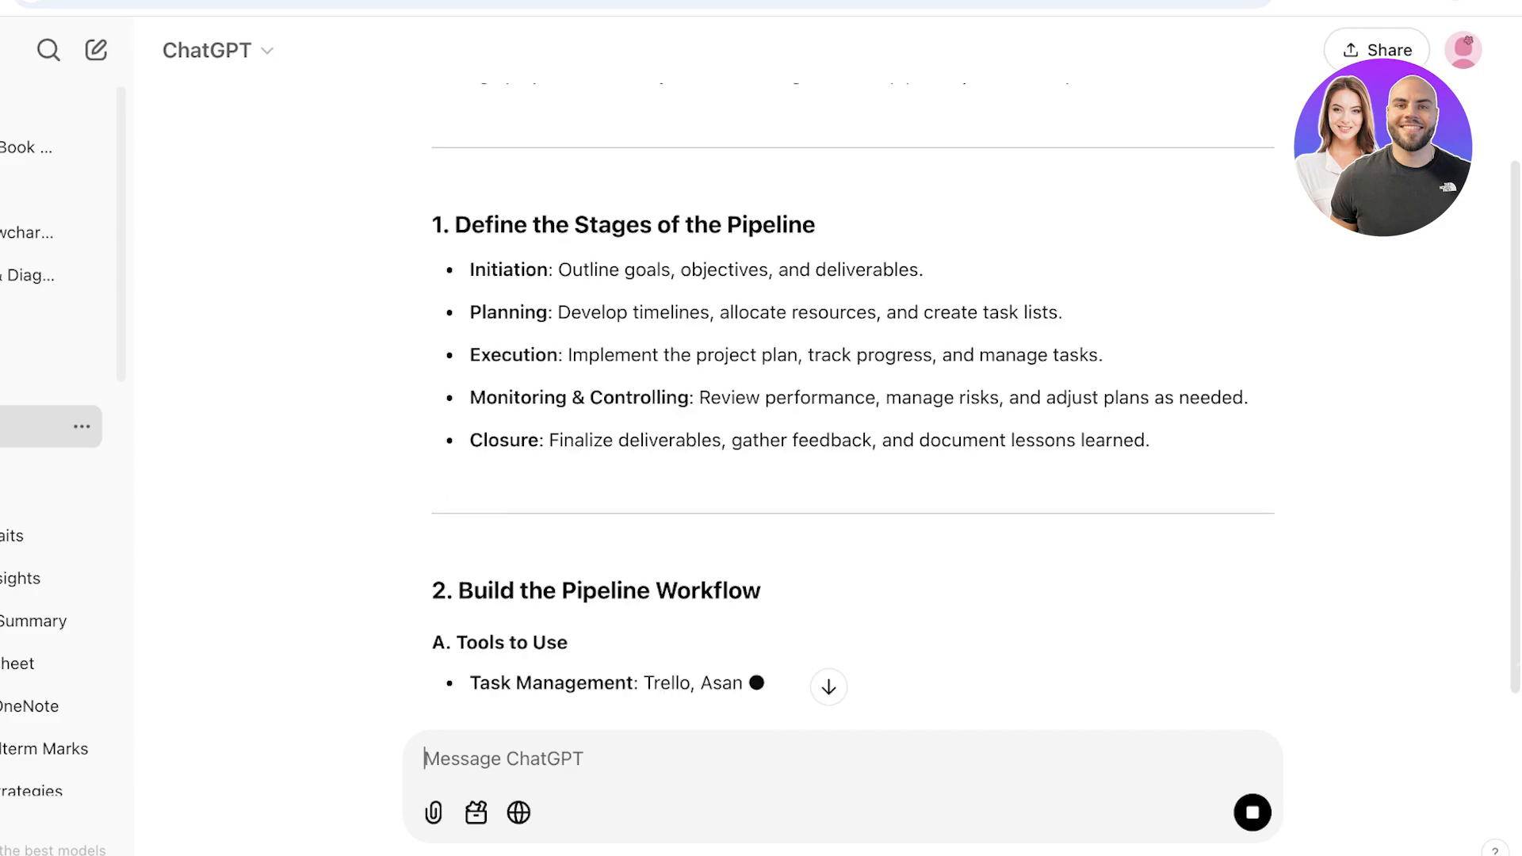
{"action": "scroll", "coordinate": [852, 396], "scroll_direction": "up", "scroll_amount": 10}
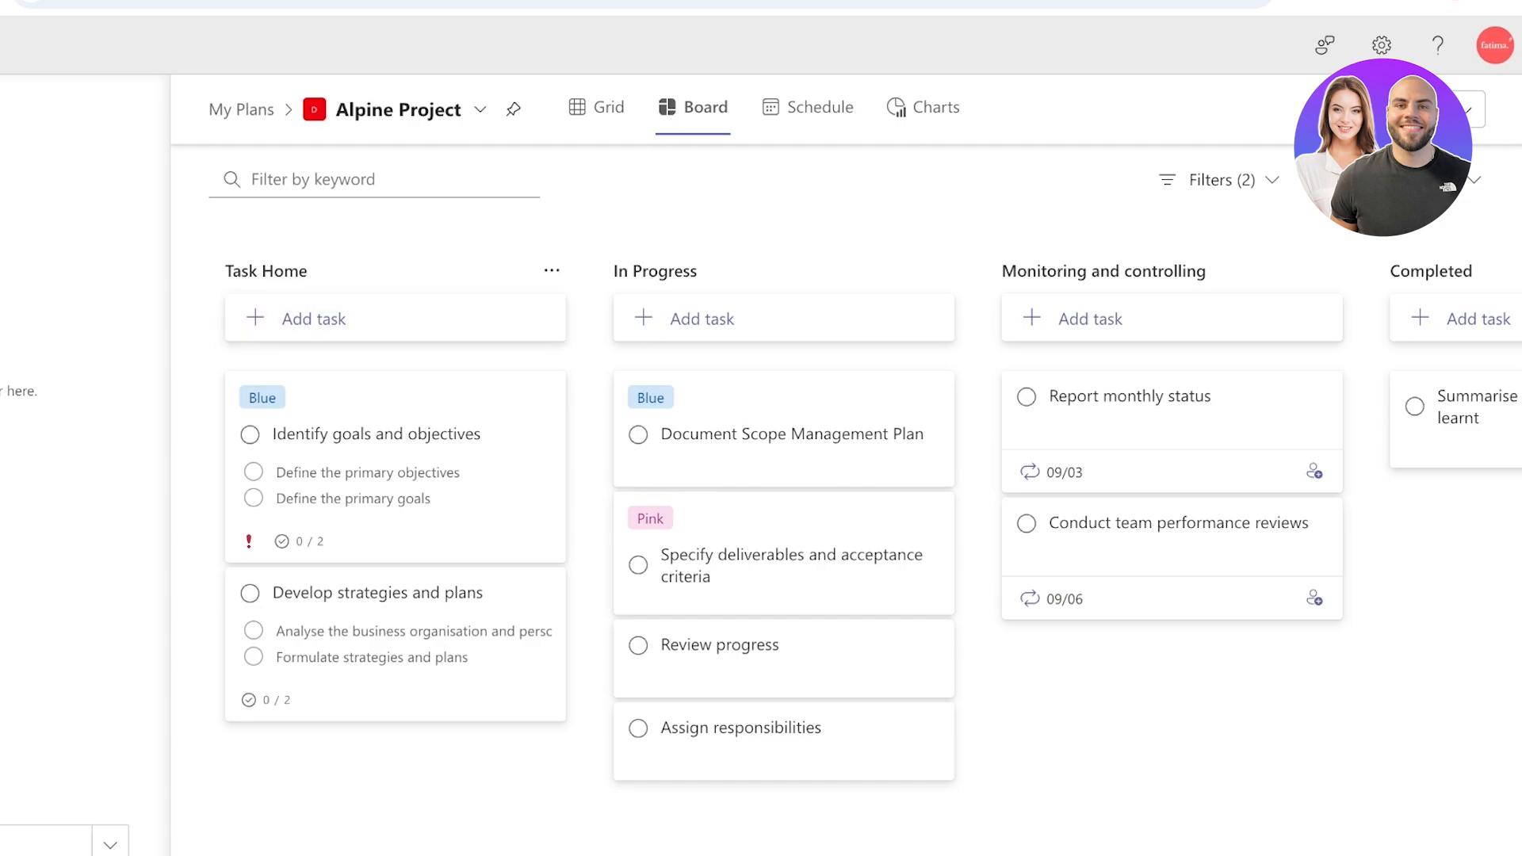
Step: Add a task named "Identify market gaps in the mountain resorts." to the Task Home bucket
{"action": "left_click", "coordinate": [552, 270]}
{"action": "left_click", "coordinate": [552, 270]}
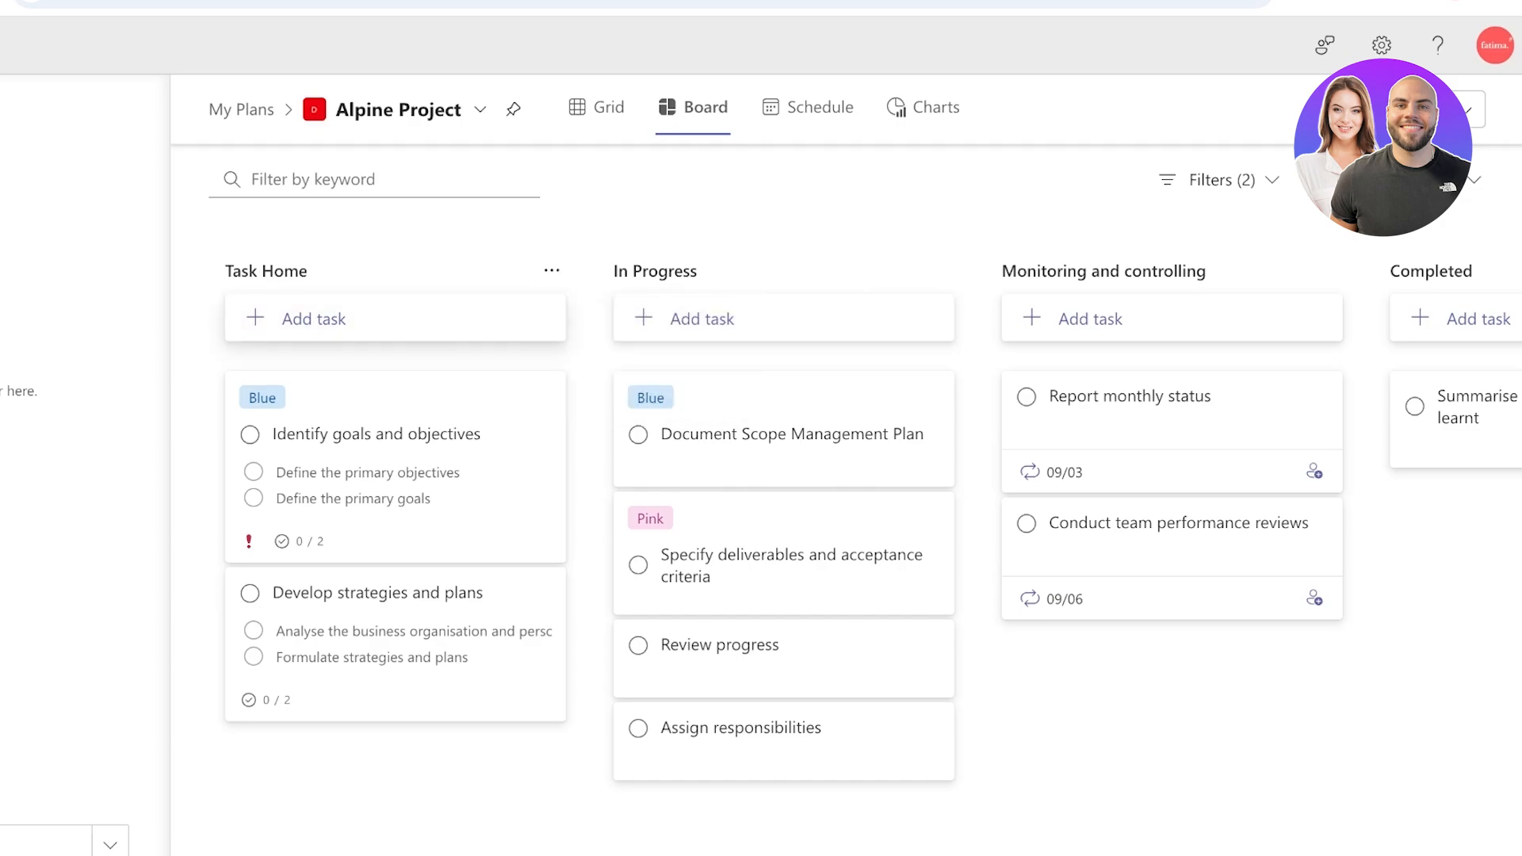
{"action": "left_click", "coordinate": [313, 318]}
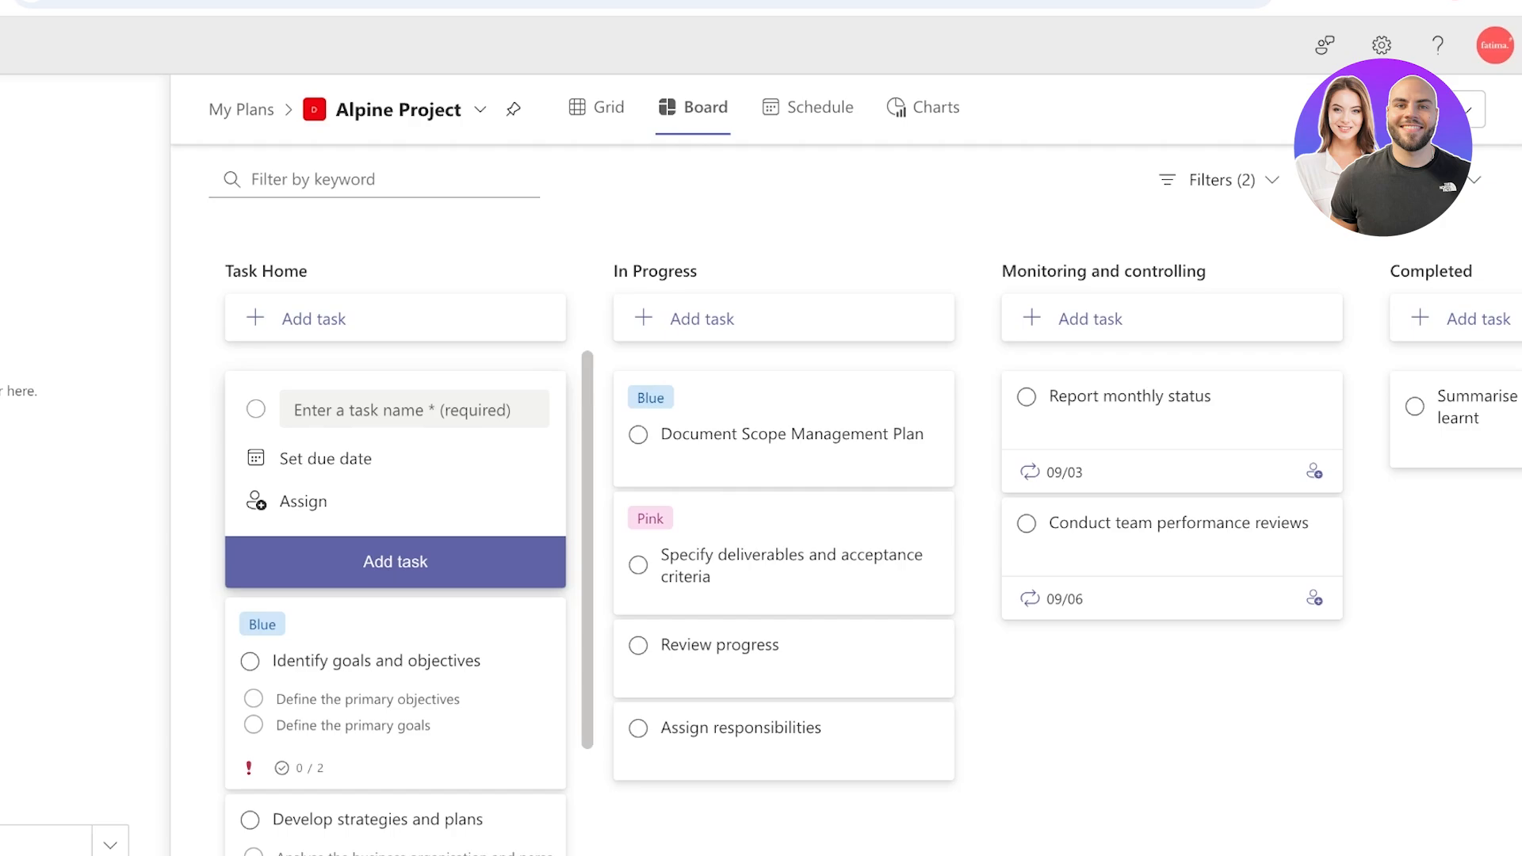
{"action": "type", "text": "Identify m"}
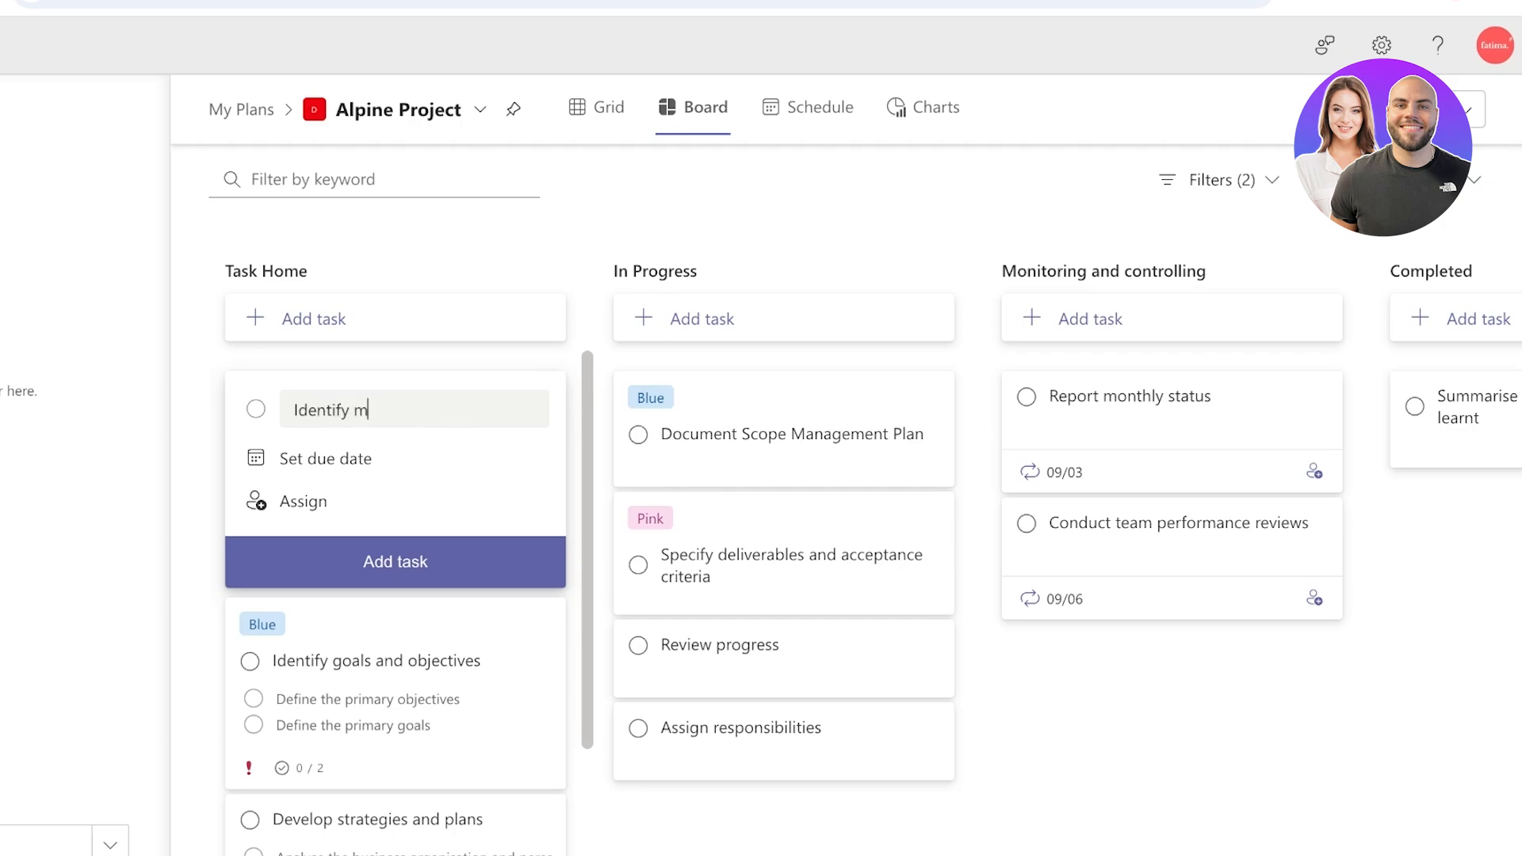
{"action": "type", "text": "arket gaps in"}
{"action": "type", "text": "the mountain resort a"}
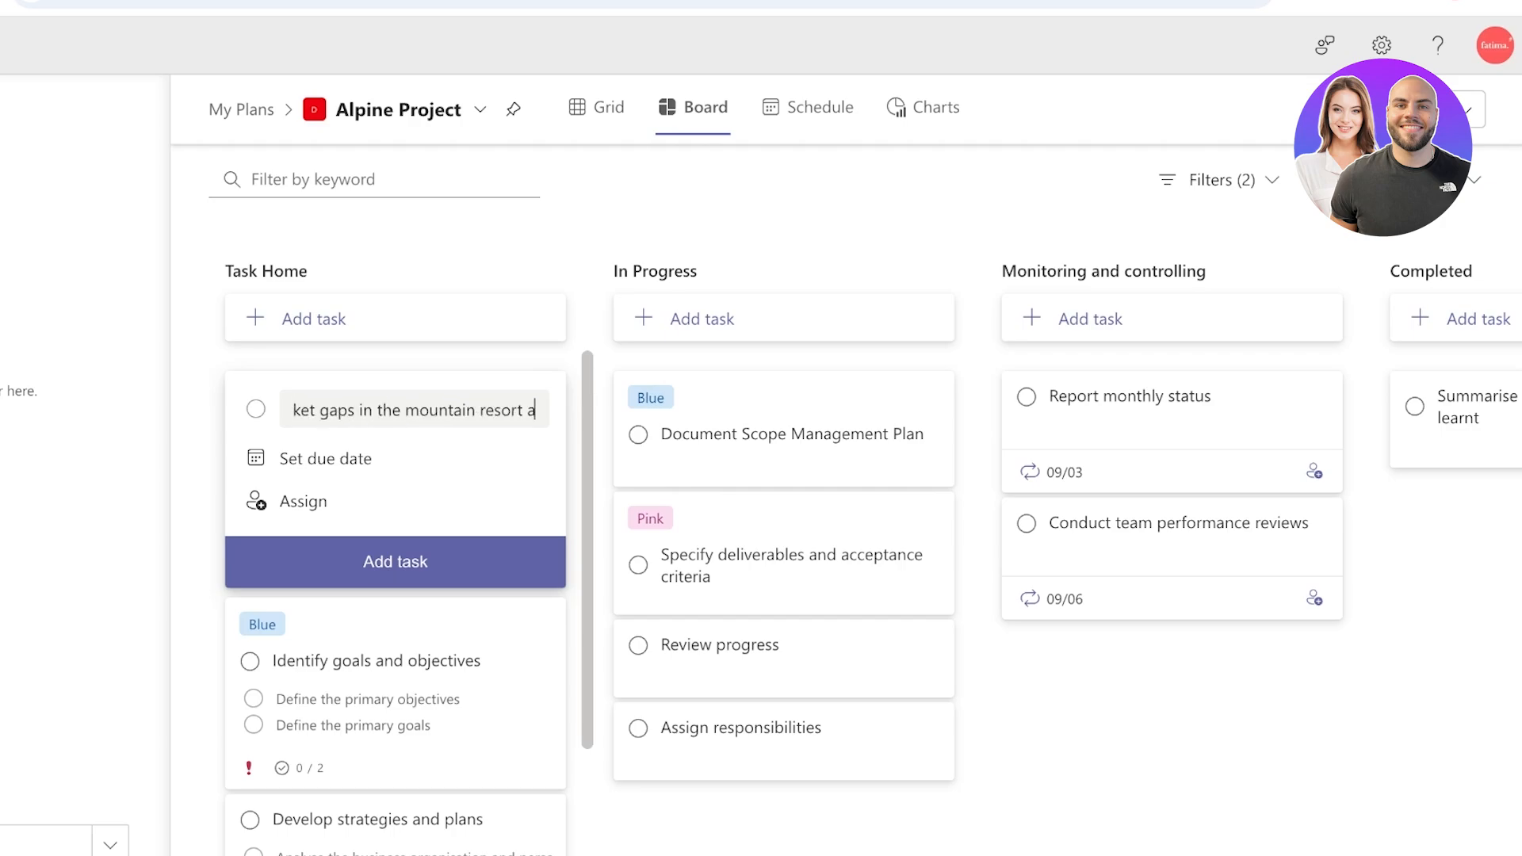
{"action": "key", "text": "BackSpace"}
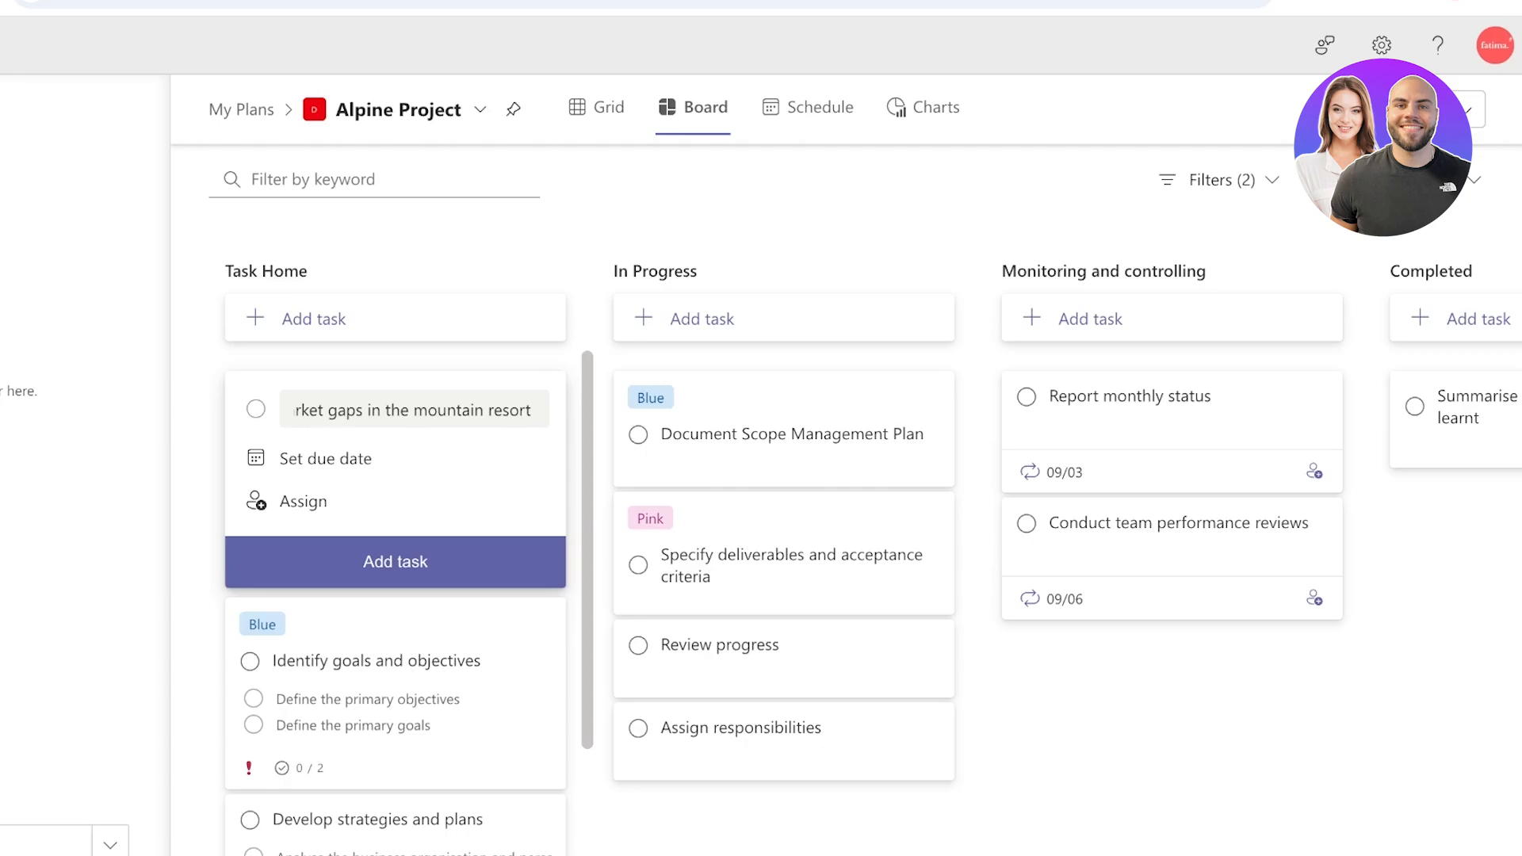
{"action": "type", "text": "s."}
{"action": "key", "text": "Return"}
{"action": "key", "text": "Escape"}
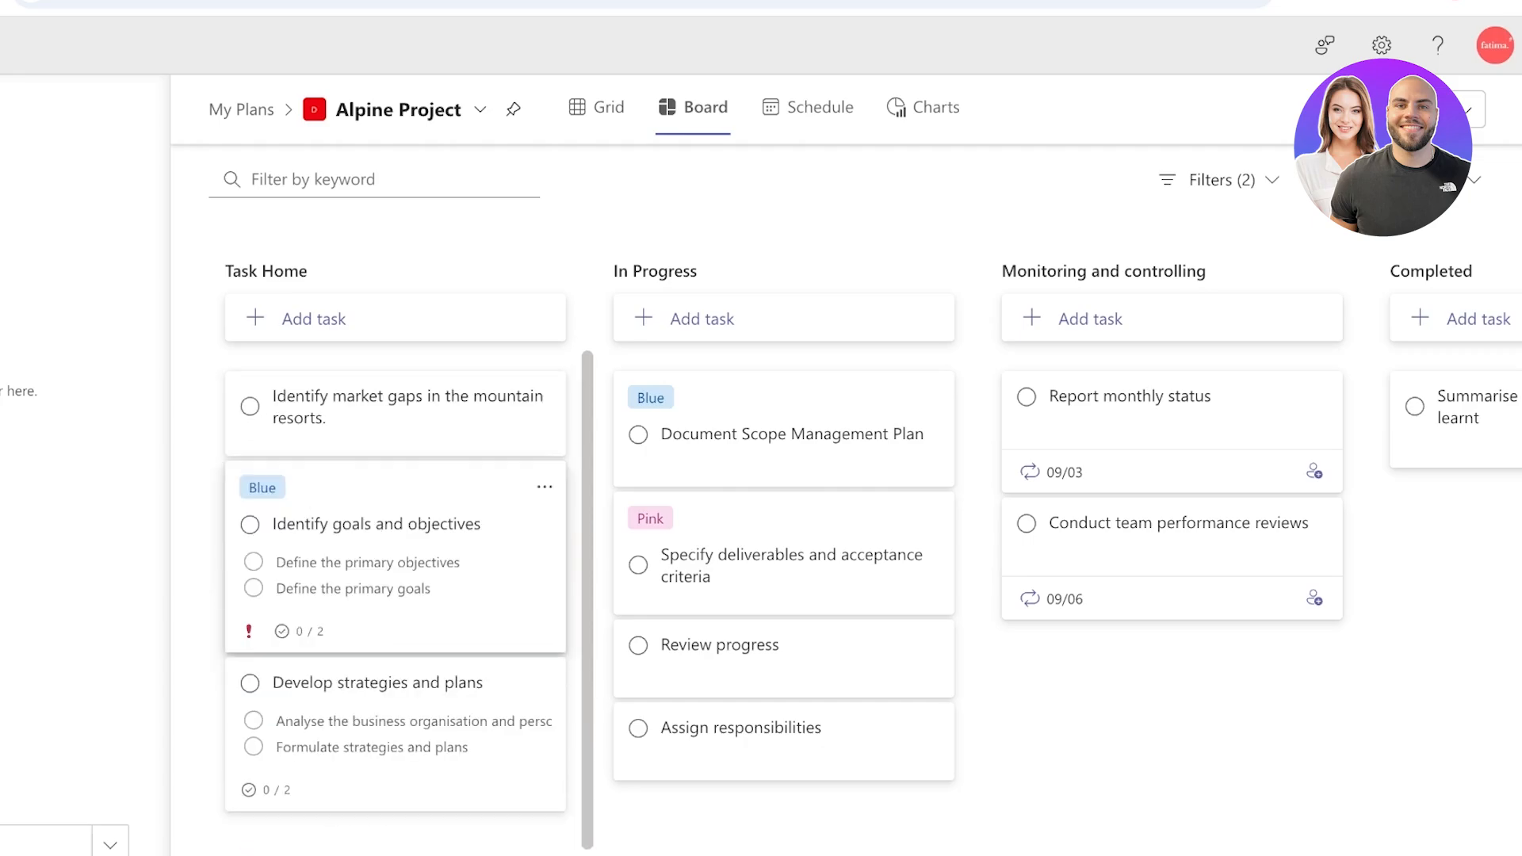
Step: Open the market gaps task and look through its assignee suggestions and available label colours
{"action": "left_click", "coordinate": [396, 418]}
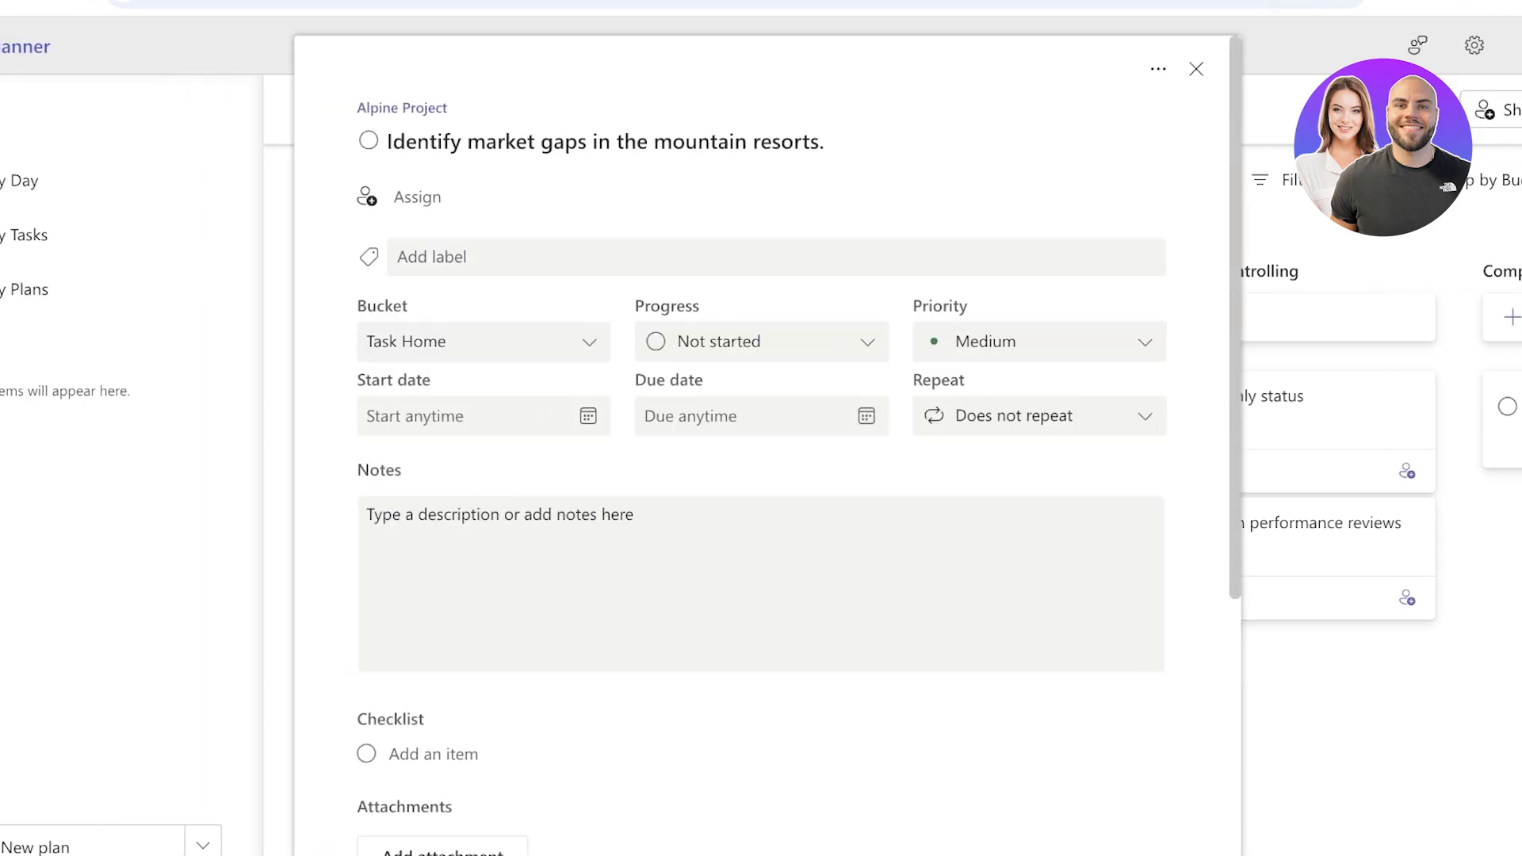
{"action": "left_click", "coordinate": [367, 193]}
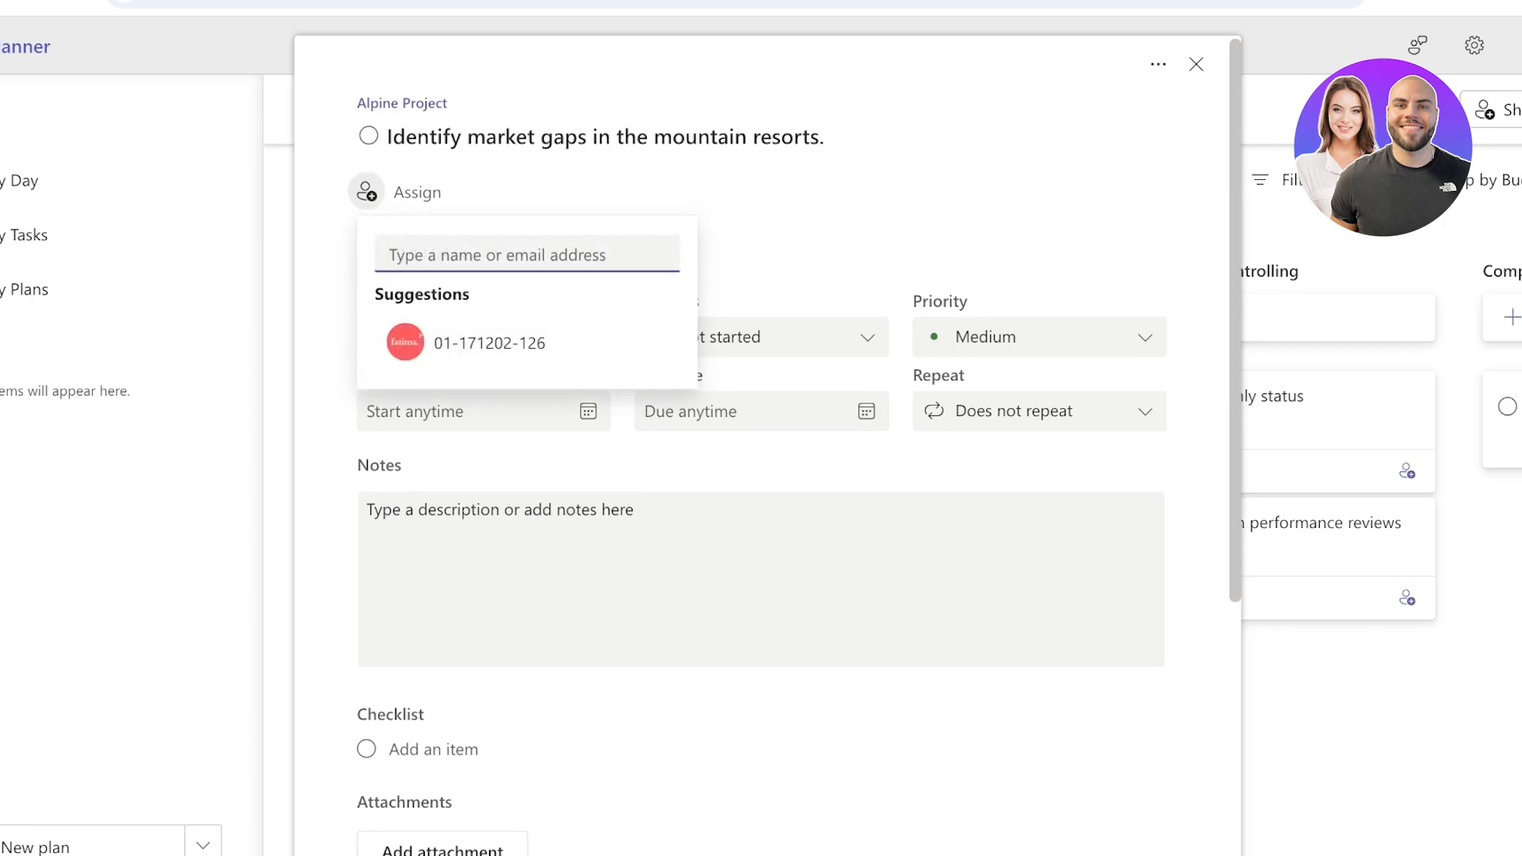
{"action": "left_click", "coordinate": [367, 193]}
{"action": "left_click", "coordinate": [432, 253]}
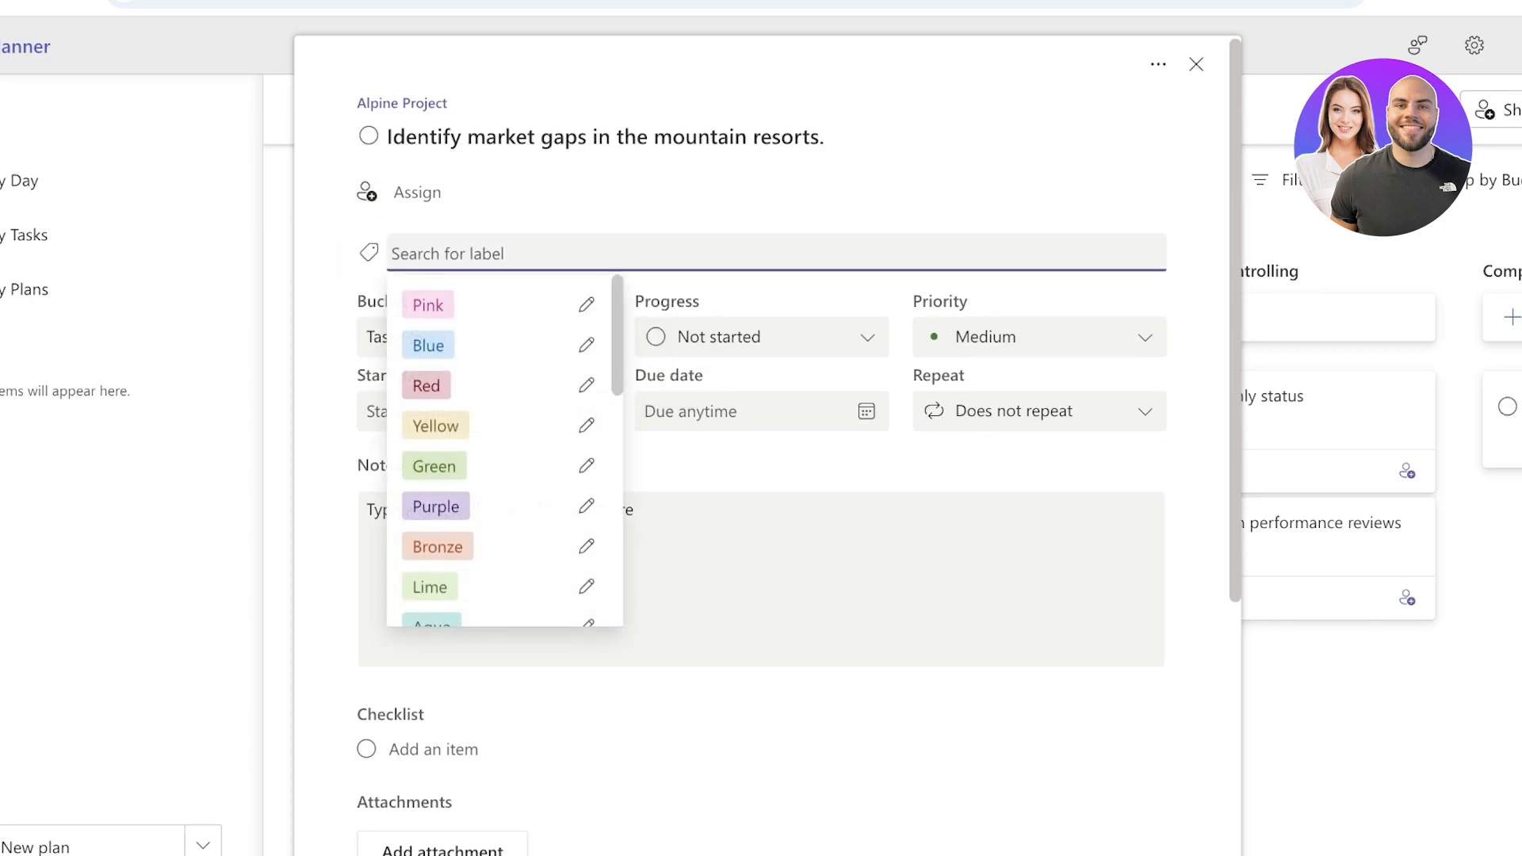
{"action": "scroll", "coordinate": [505, 349], "scroll_direction": "down", "scroll_amount": 5}
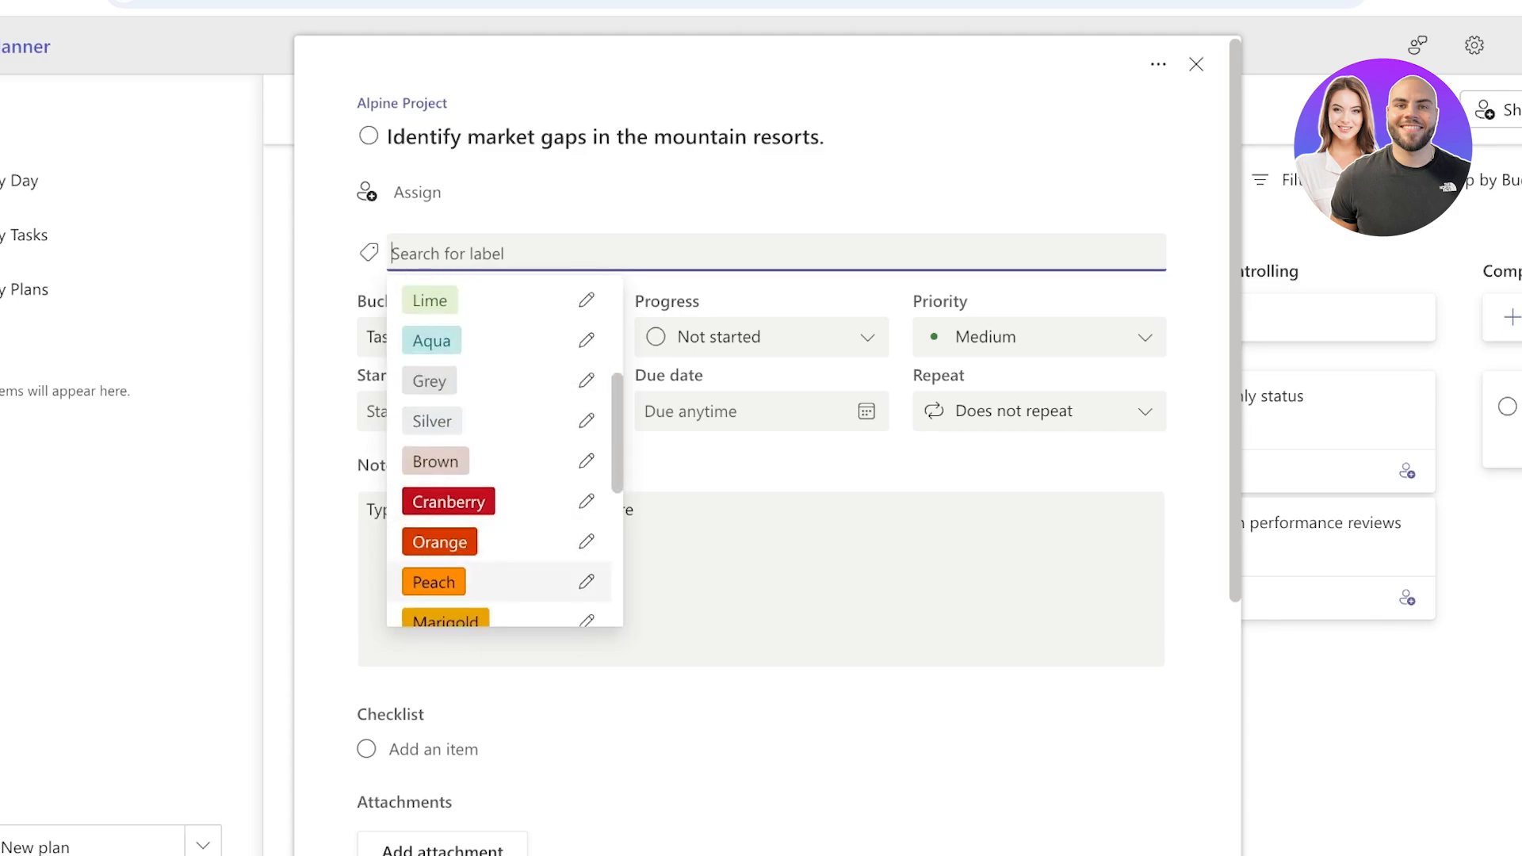
{"action": "scroll", "coordinate": [505, 582], "scroll_direction": "up", "scroll_amount": 2}
{"action": "scroll", "coordinate": [505, 452], "scroll_direction": "up", "scroll_amount": 3}
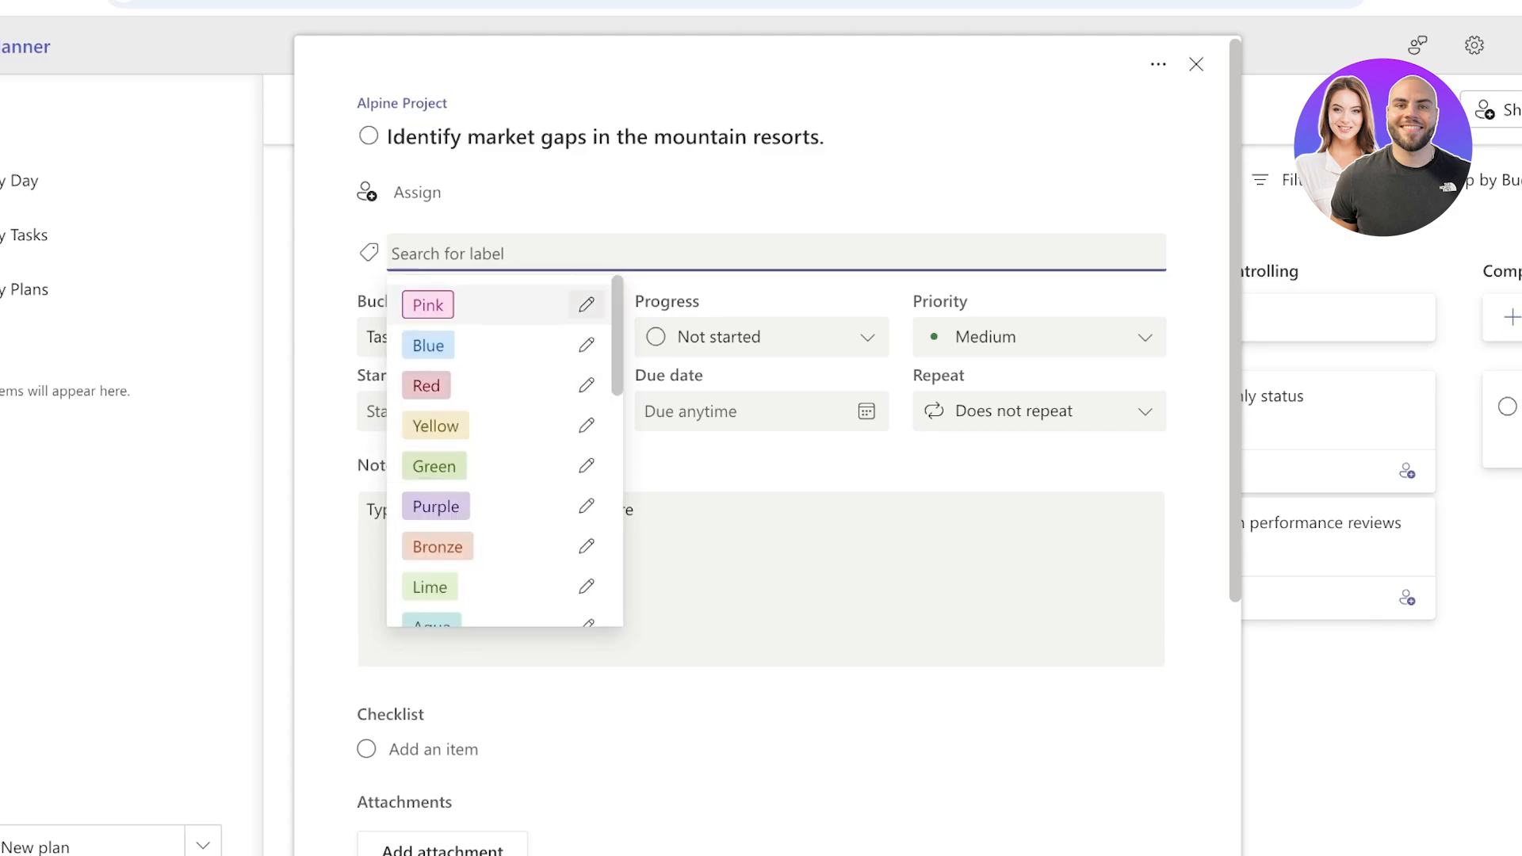
Step: Rename the Pink label as Urgent and apply it to the market gaps task
{"action": "left_click", "coordinate": [586, 304]}
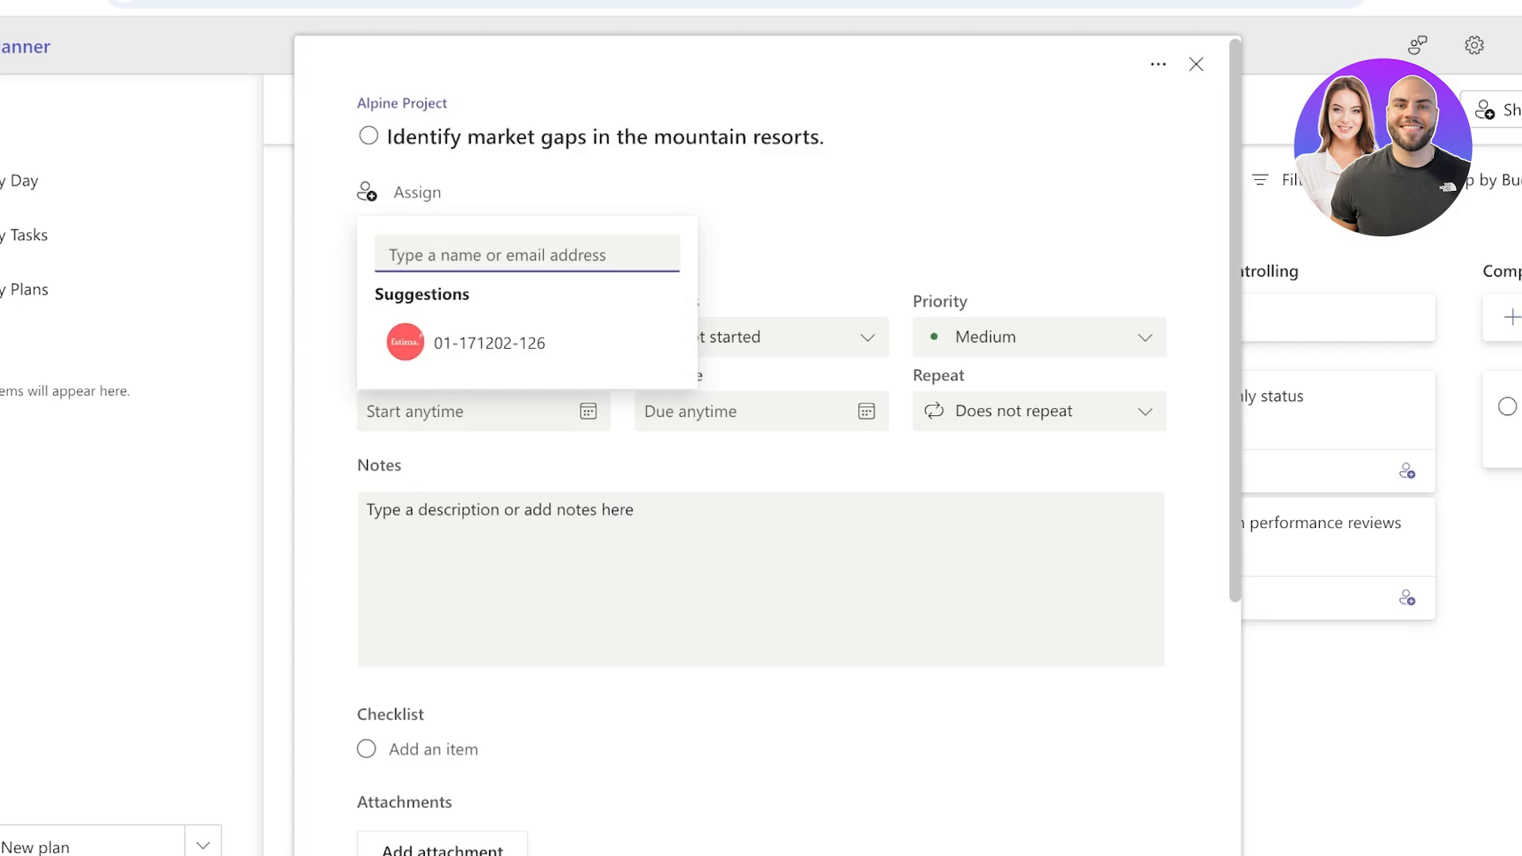
{"action": "key", "text": "Escape"}
{"action": "left_click", "coordinate": [432, 253]}
{"action": "left_click", "coordinate": [475, 253]}
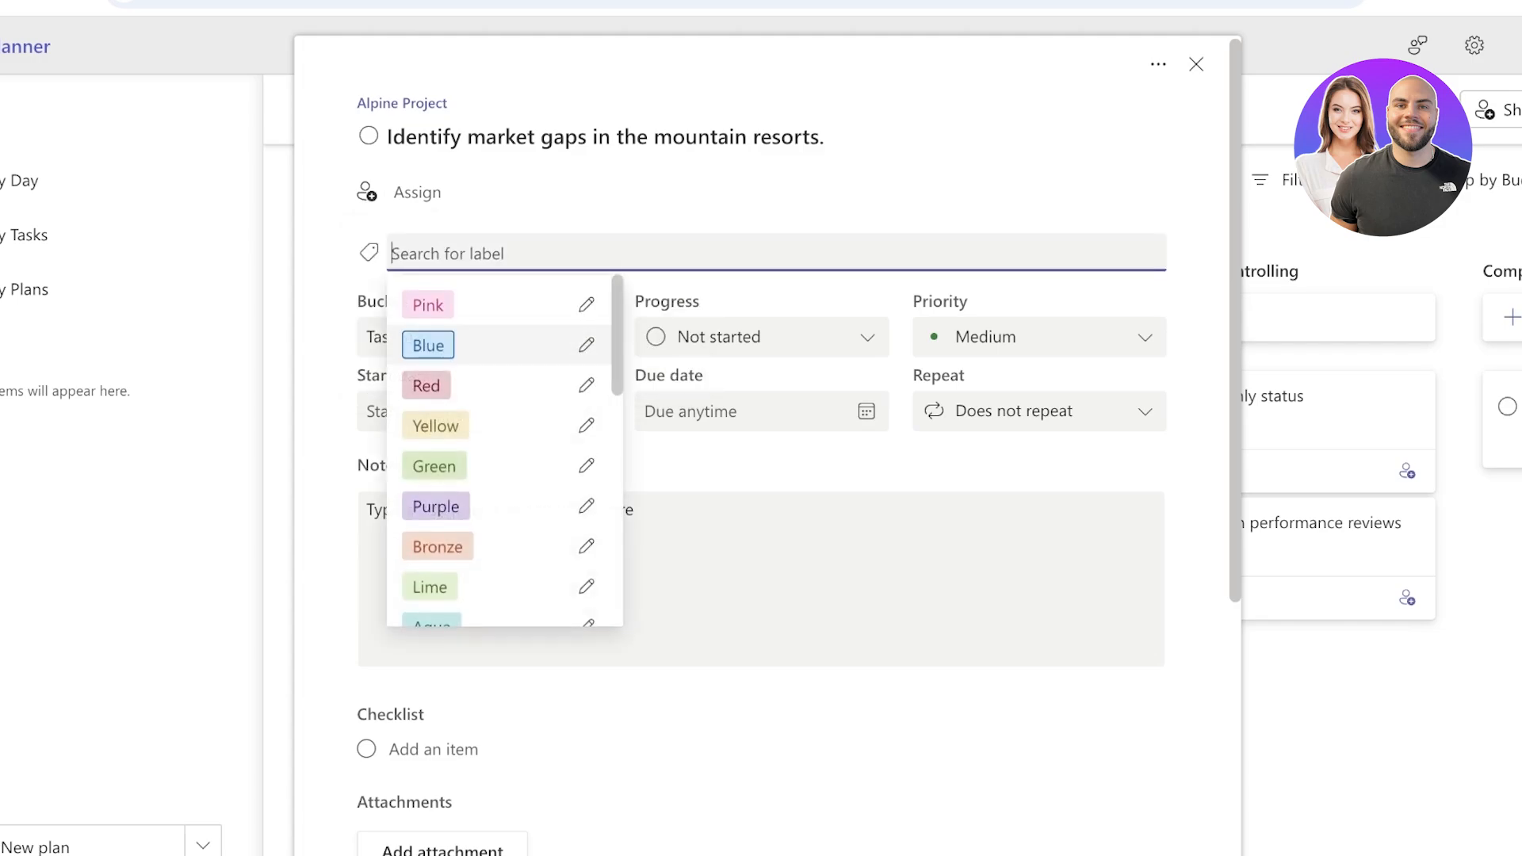
{"action": "left_click", "coordinate": [585, 304]}
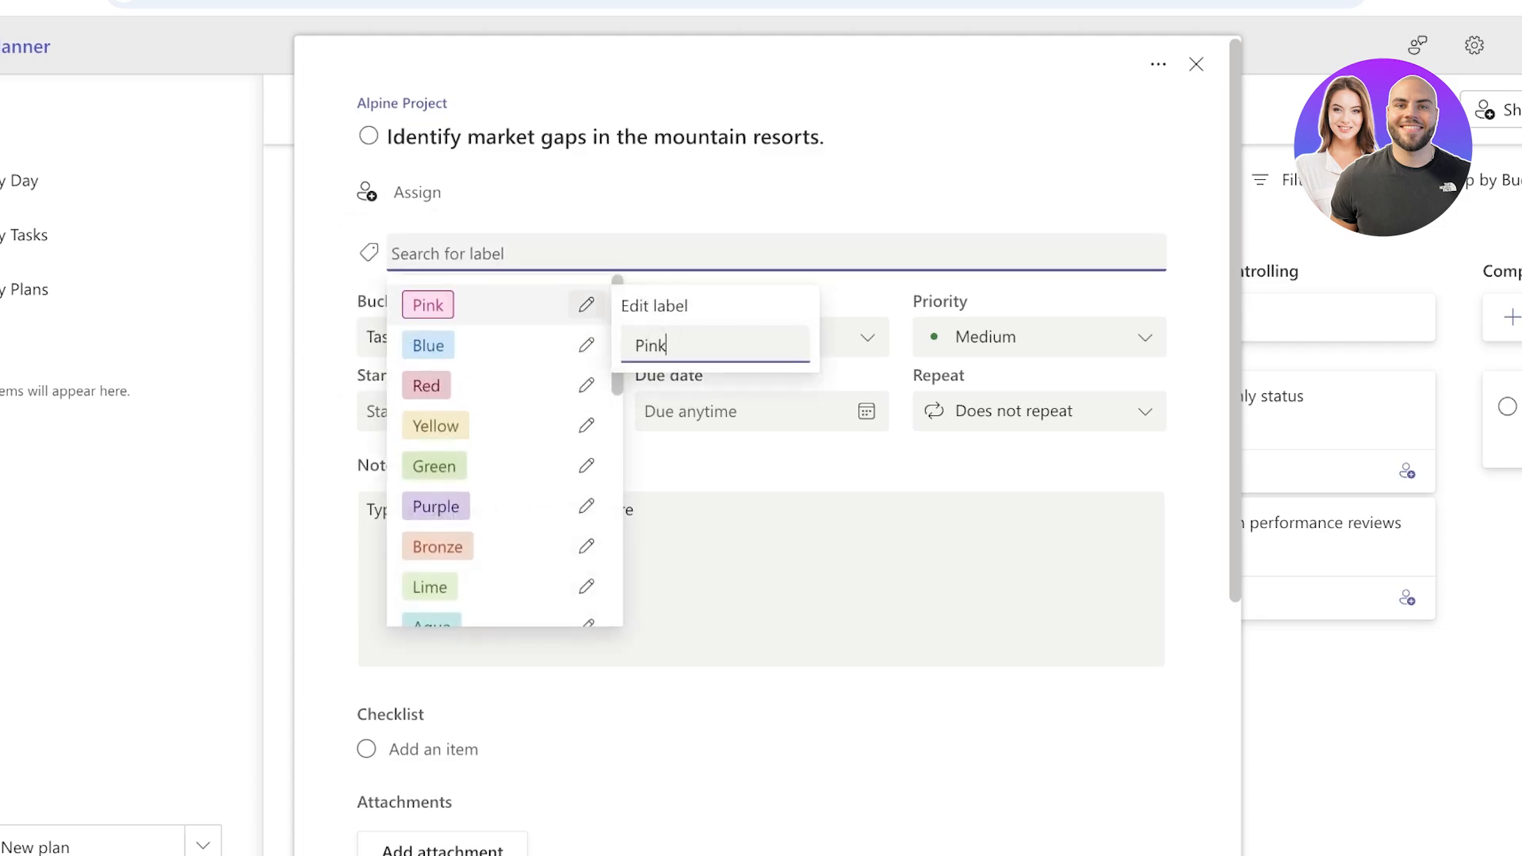
{"action": "type", "text": "A"}
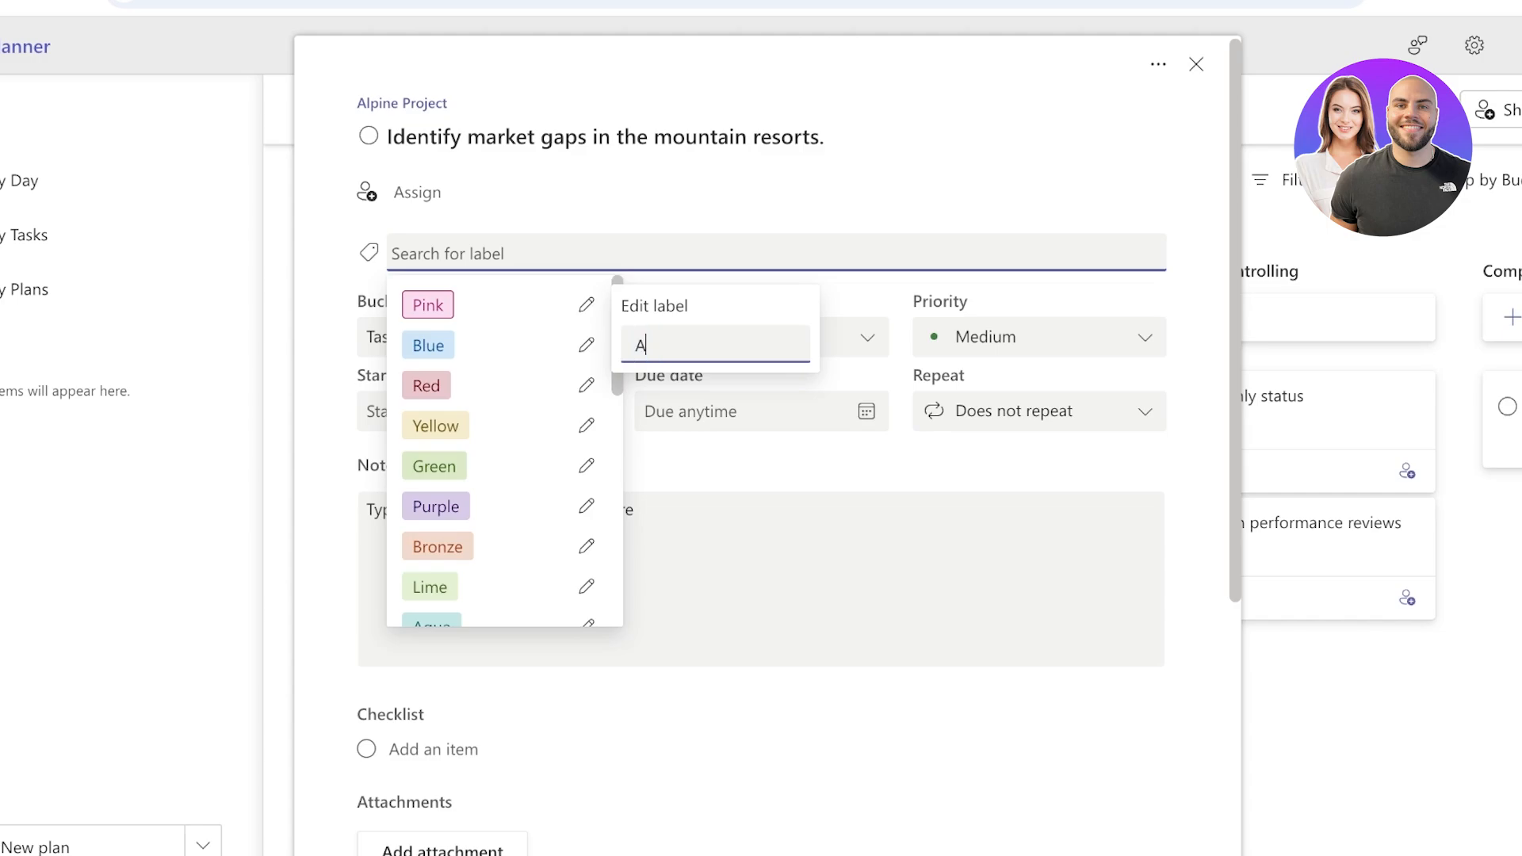
{"action": "key", "text": "BackSpace"}
{"action": "type", "text": "Urgent"}
{"action": "key", "text": "Return"}
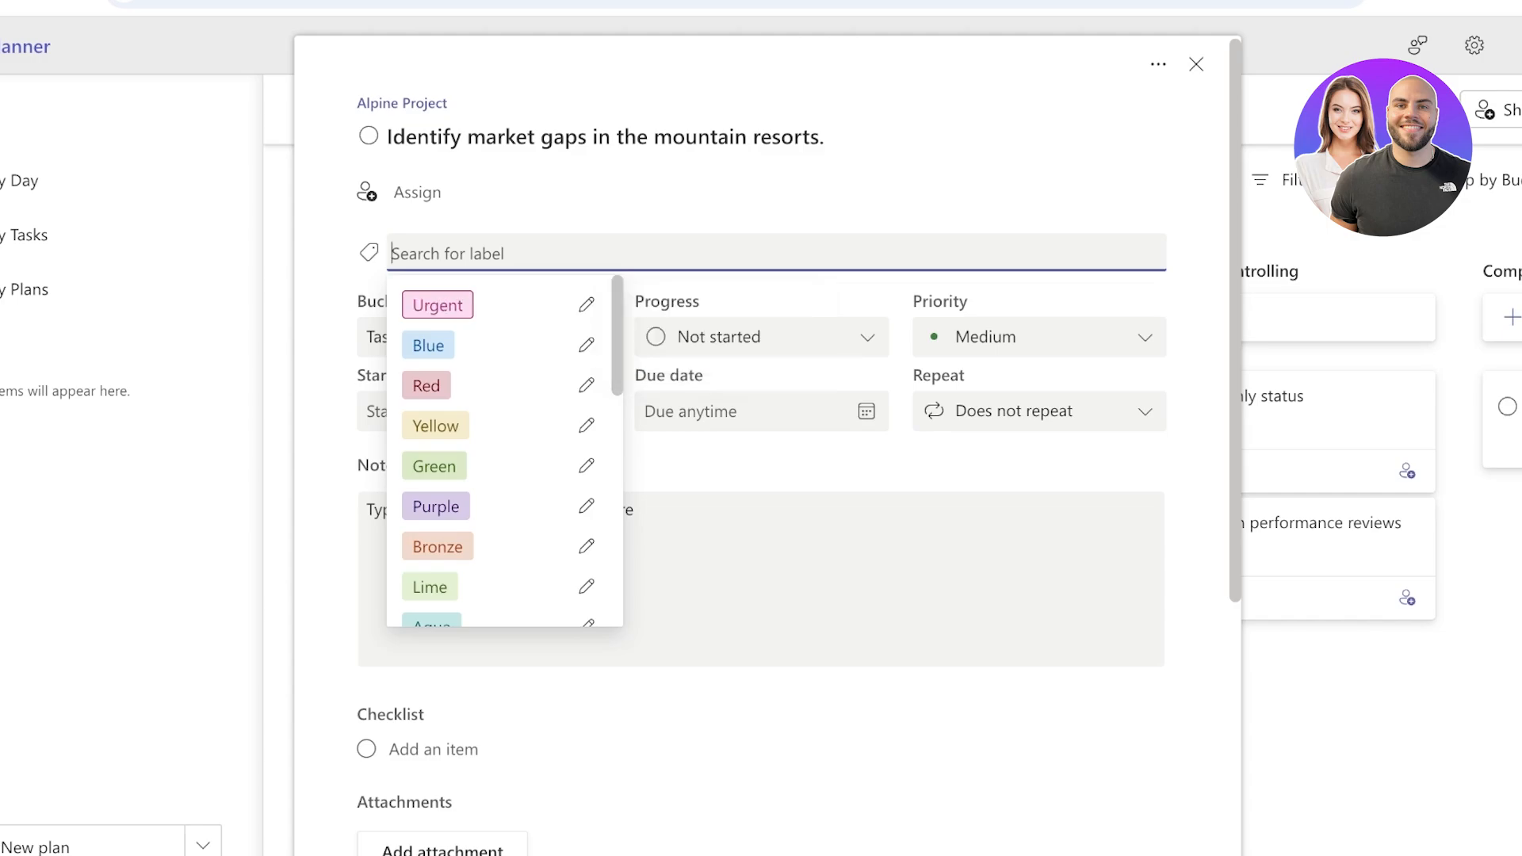
{"action": "left_click", "coordinate": [428, 305]}
{"action": "key", "text": "Down"}
{"action": "key", "text": "Down"}
{"action": "key", "text": "Down"}
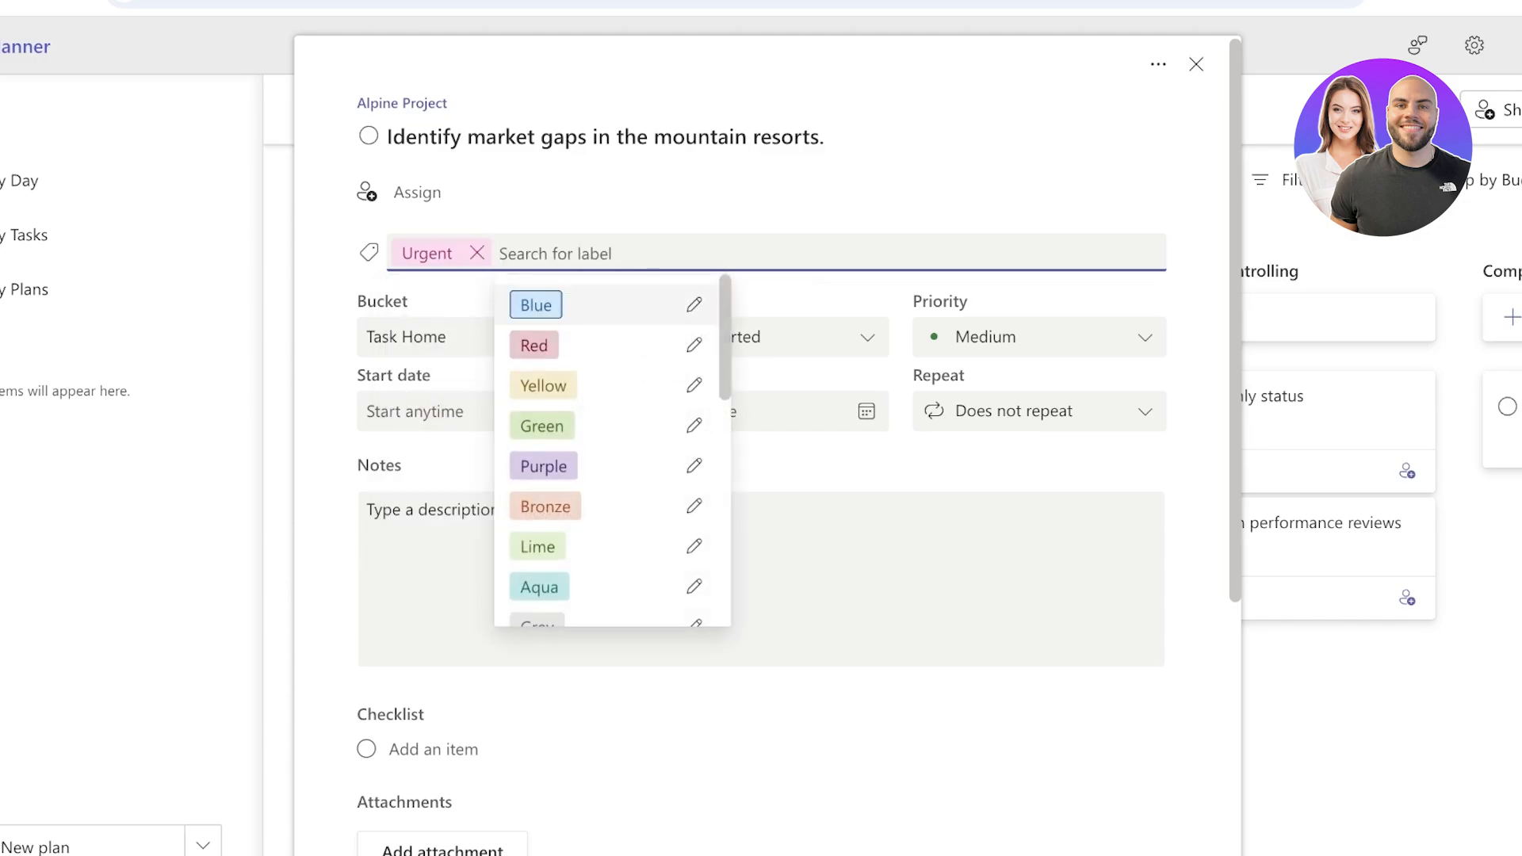
Step: Rename the Blue label as R&D and apply it to the market gaps task
{"action": "key", "text": "Up"}
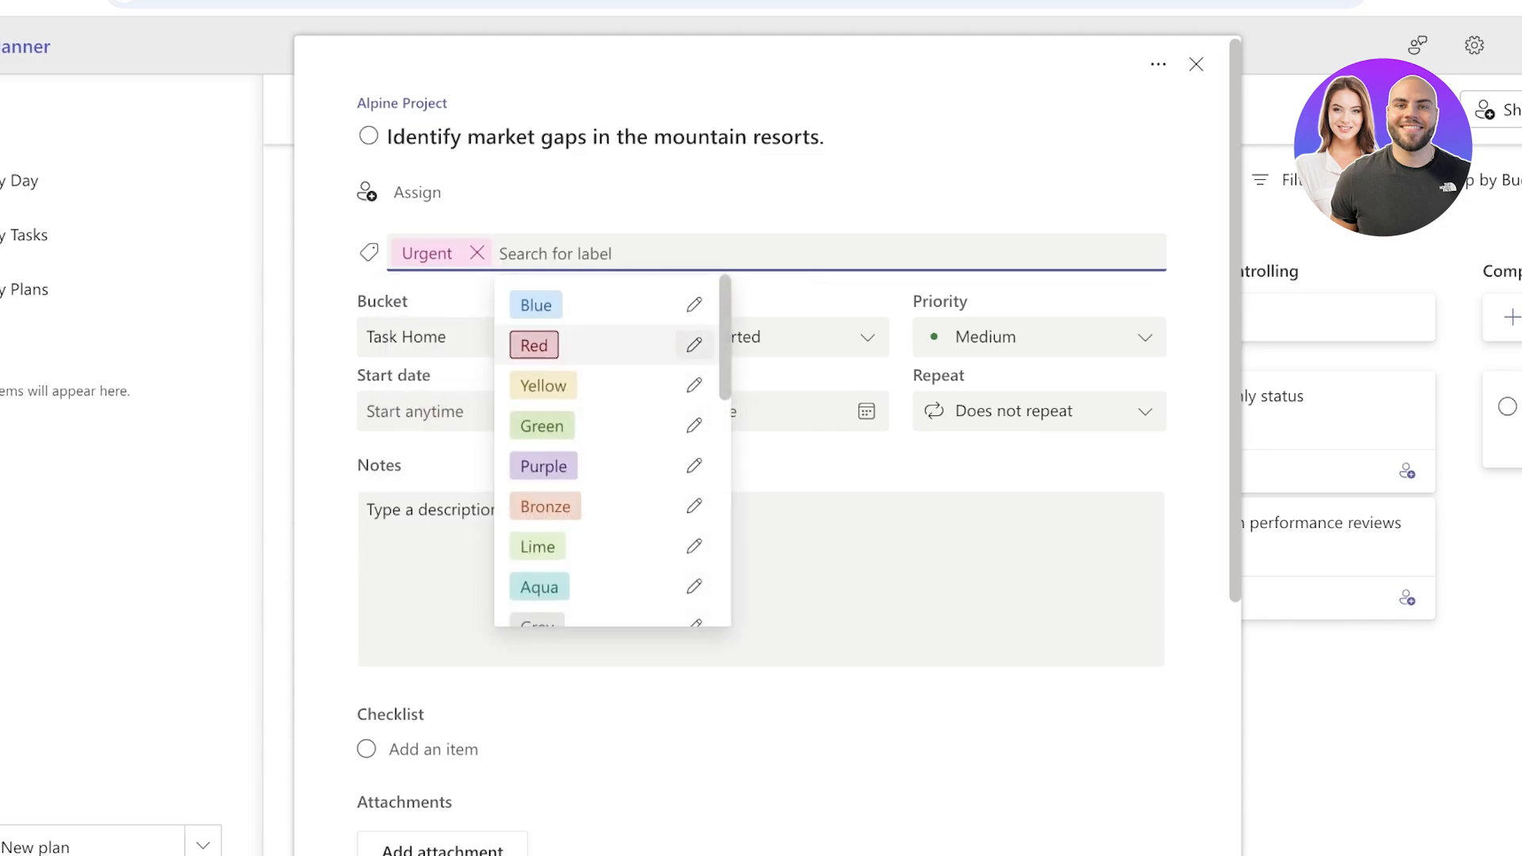
{"action": "left_click", "coordinate": [694, 304]}
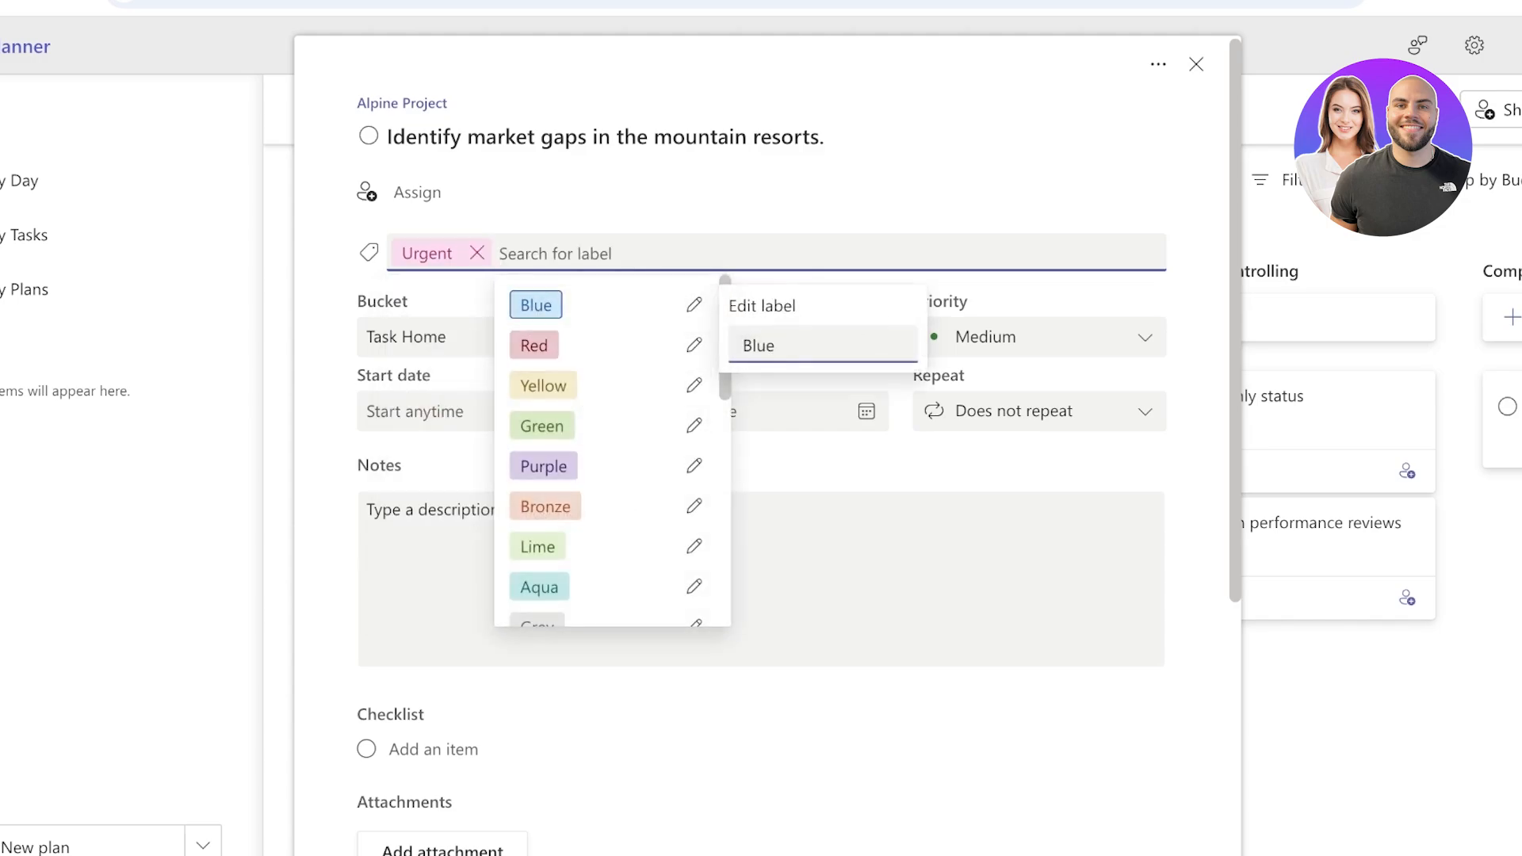
{"action": "key", "text": "ctrl+a"}
{"action": "type", "text": "R&D"}
{"action": "key", "text": "Return"}
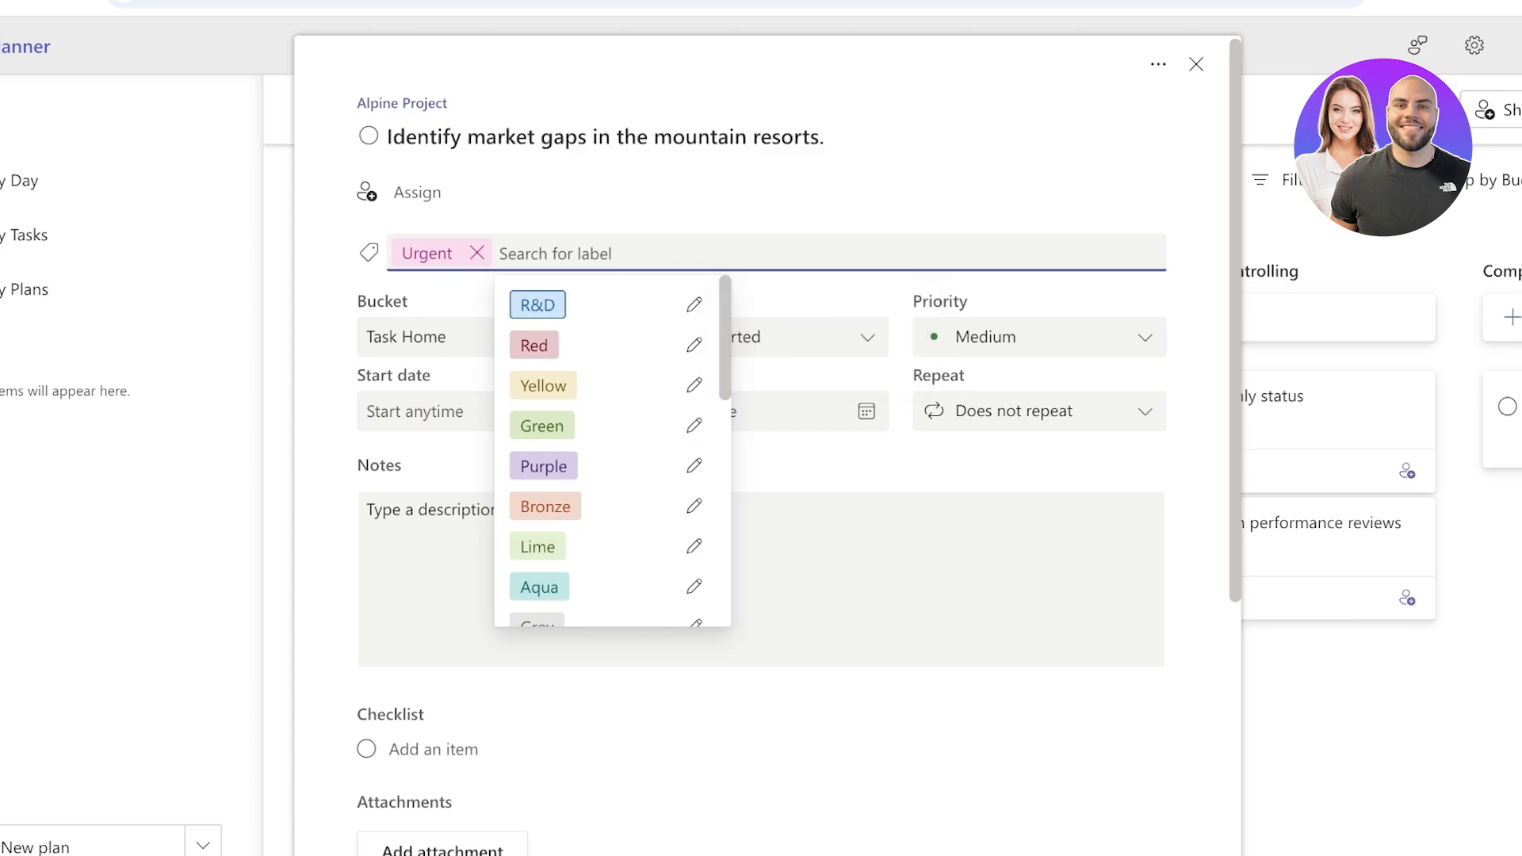
{"action": "left_click", "coordinate": [538, 305]}
Step: Review the assignee, bucket, progress and priority options of the market gaps task without changing them
{"action": "left_click", "coordinate": [366, 191]}
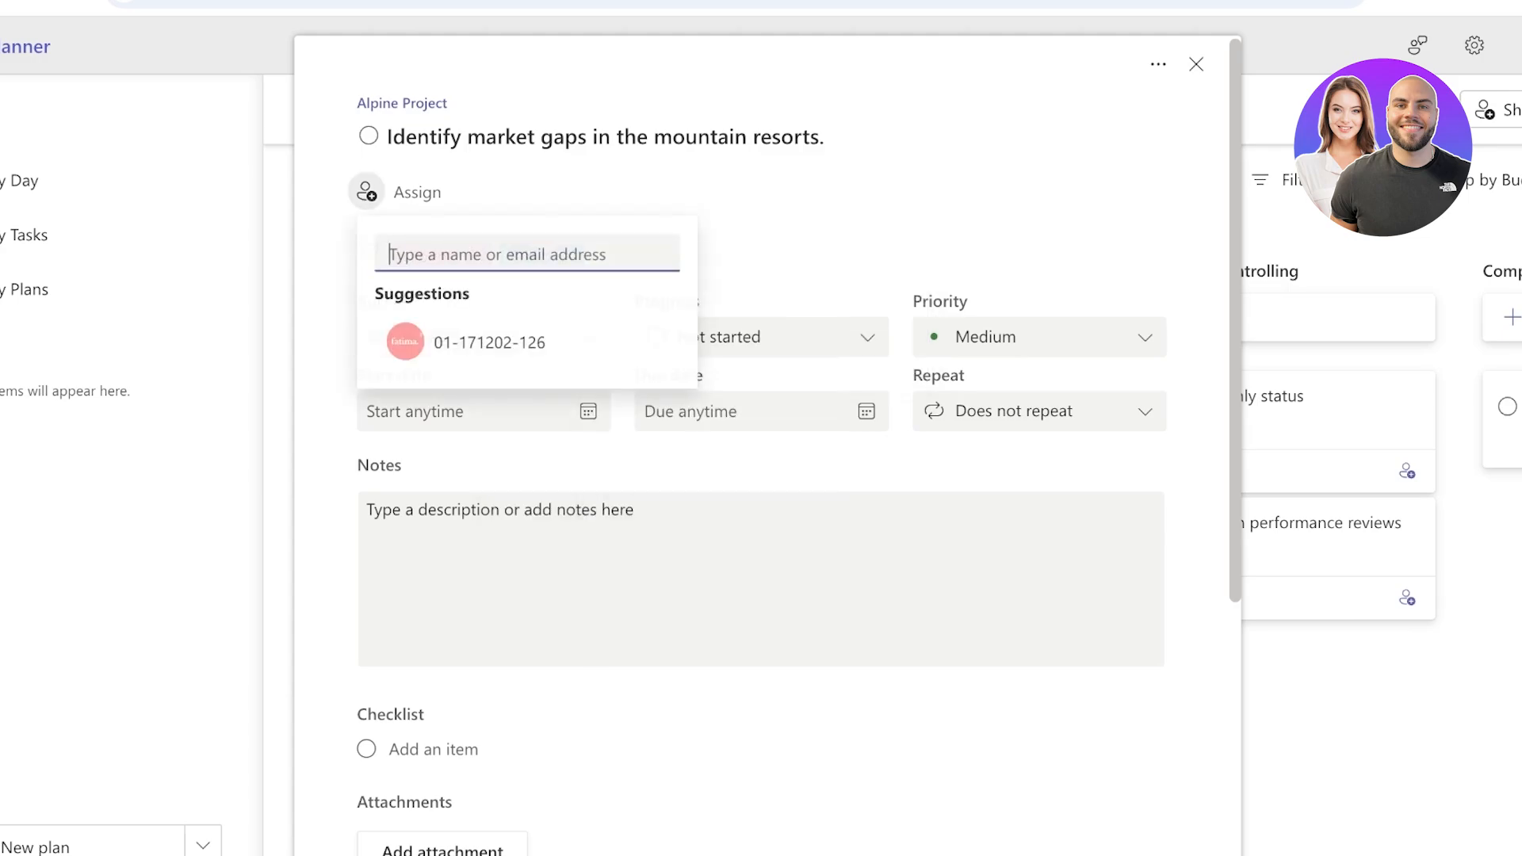
{"action": "left_click", "coordinate": [366, 191]}
{"action": "left_click", "coordinate": [484, 337]}
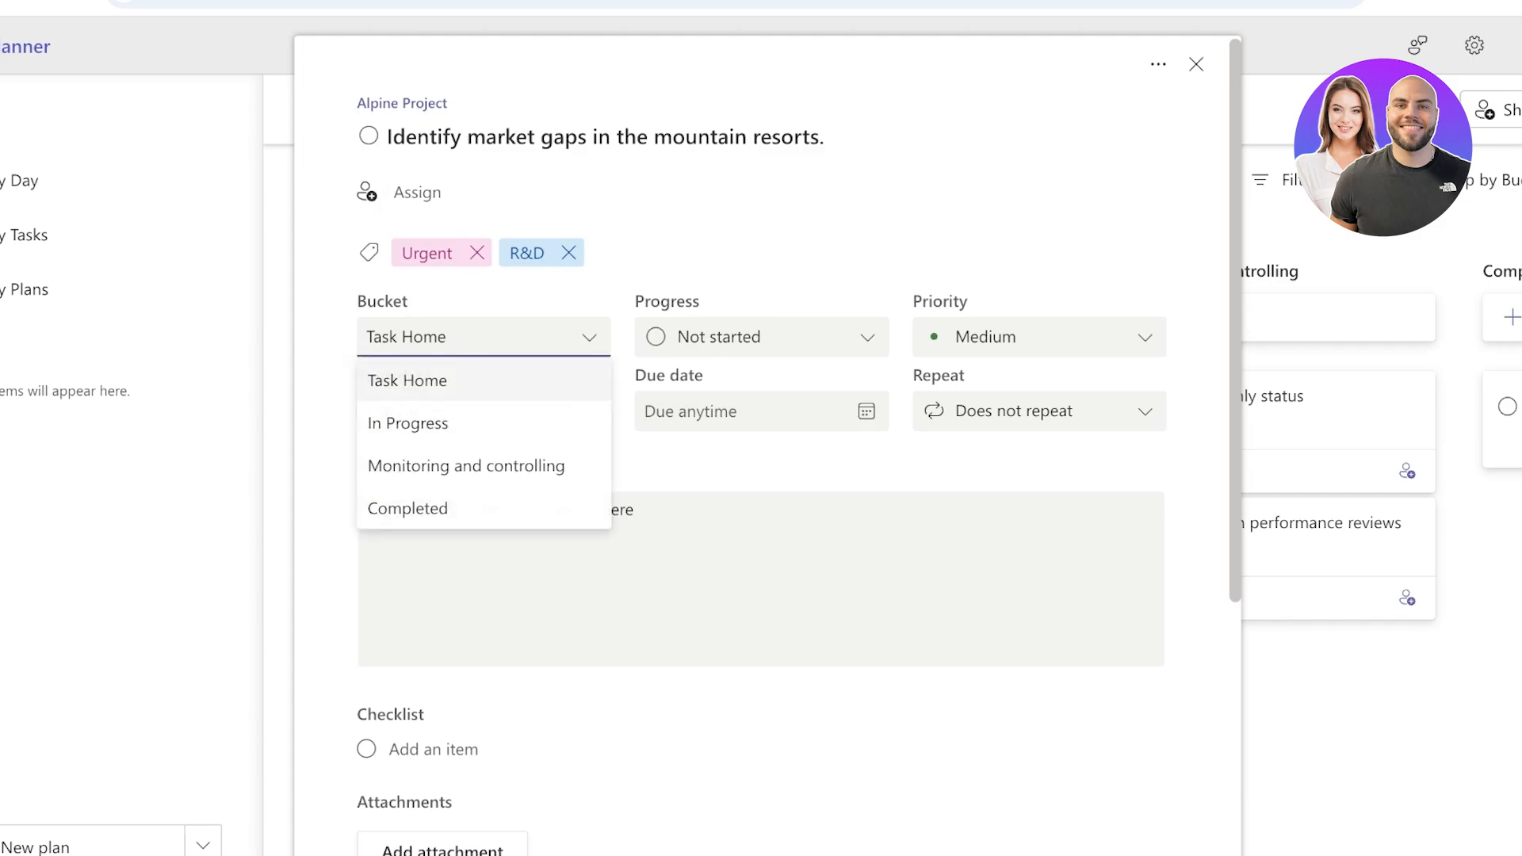
{"action": "key", "text": "Escape"}
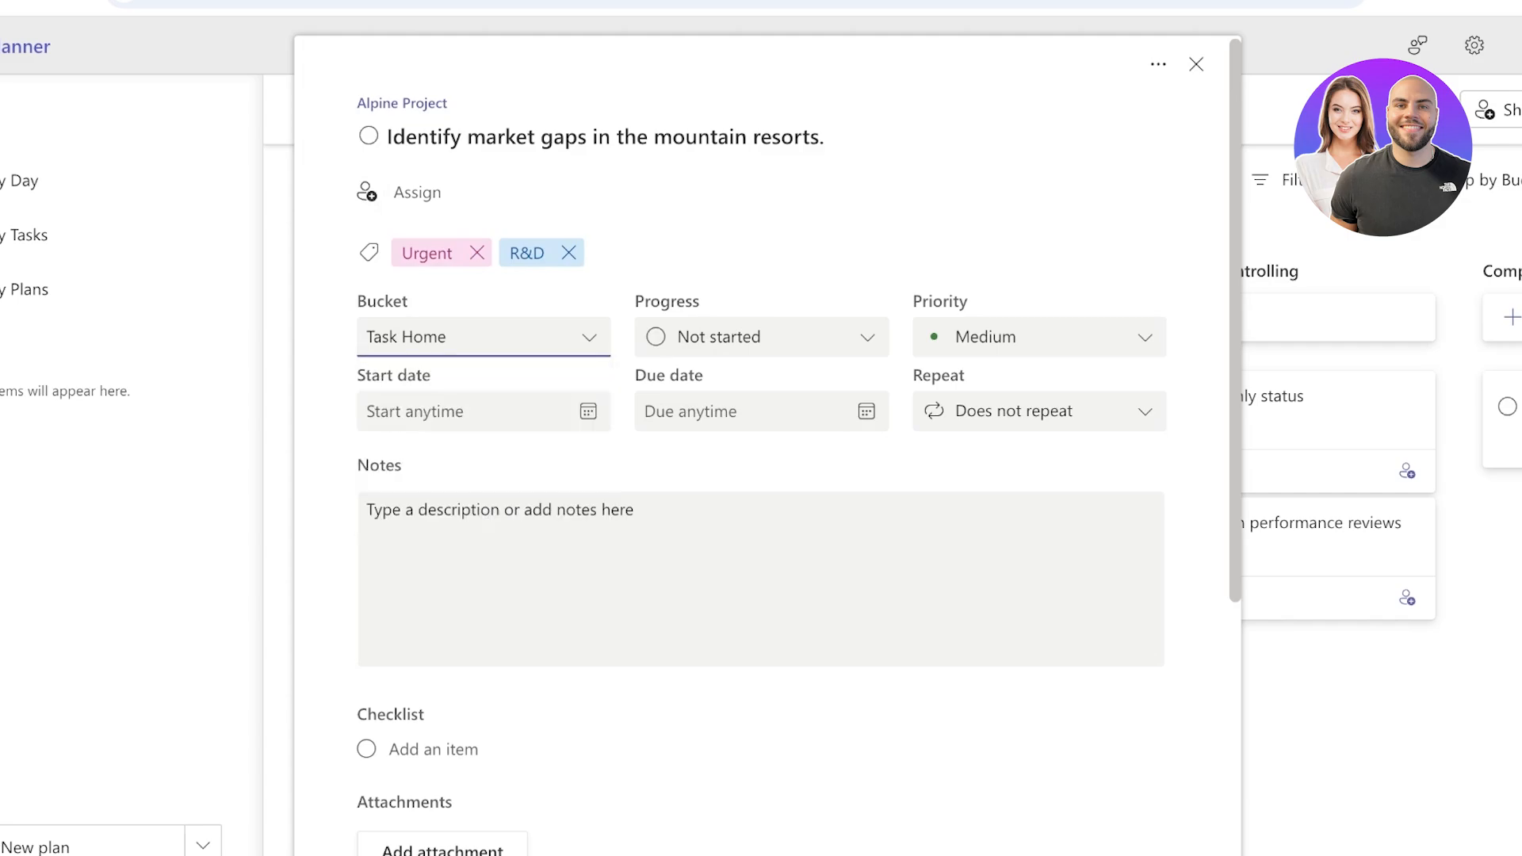
{"action": "left_click", "coordinate": [760, 337]}
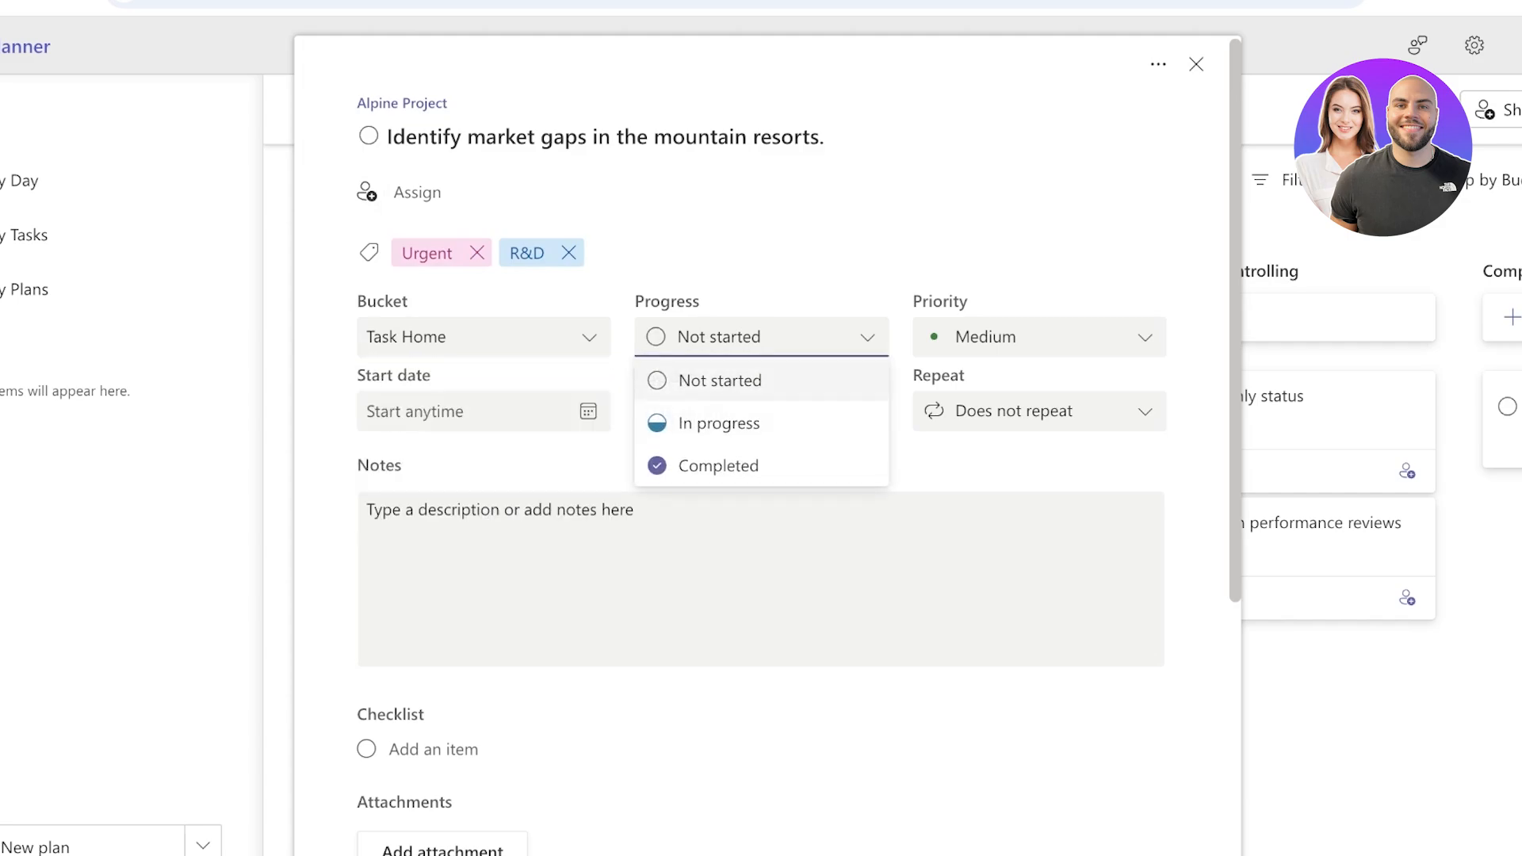
{"action": "left_click", "coordinate": [1038, 337]}
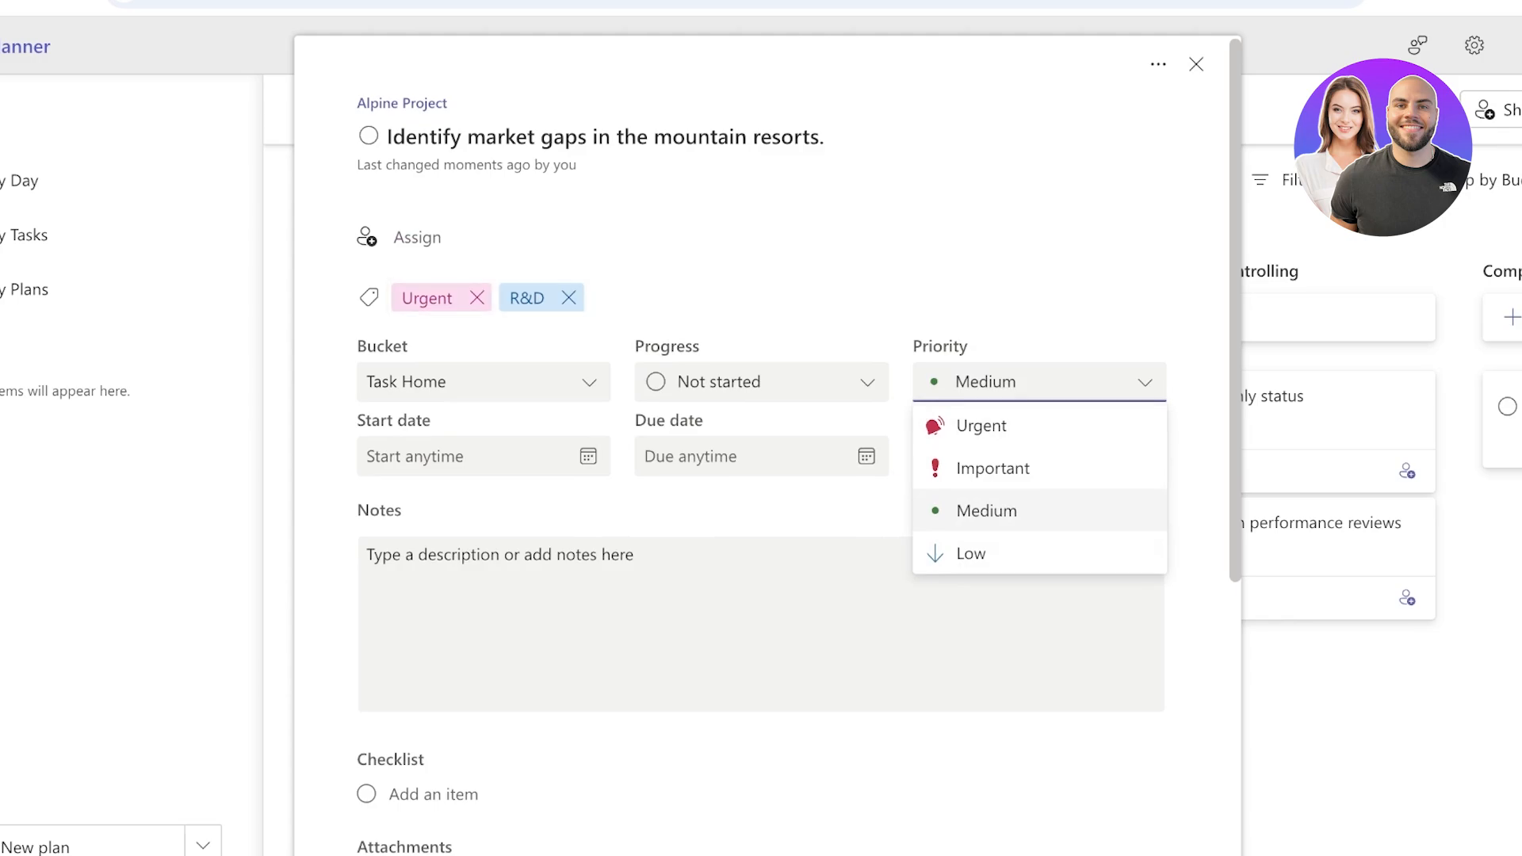
Step: Remove the Urgent label from the task and set its priority to Urgent instead
{"action": "left_click", "coordinate": [477, 298]}
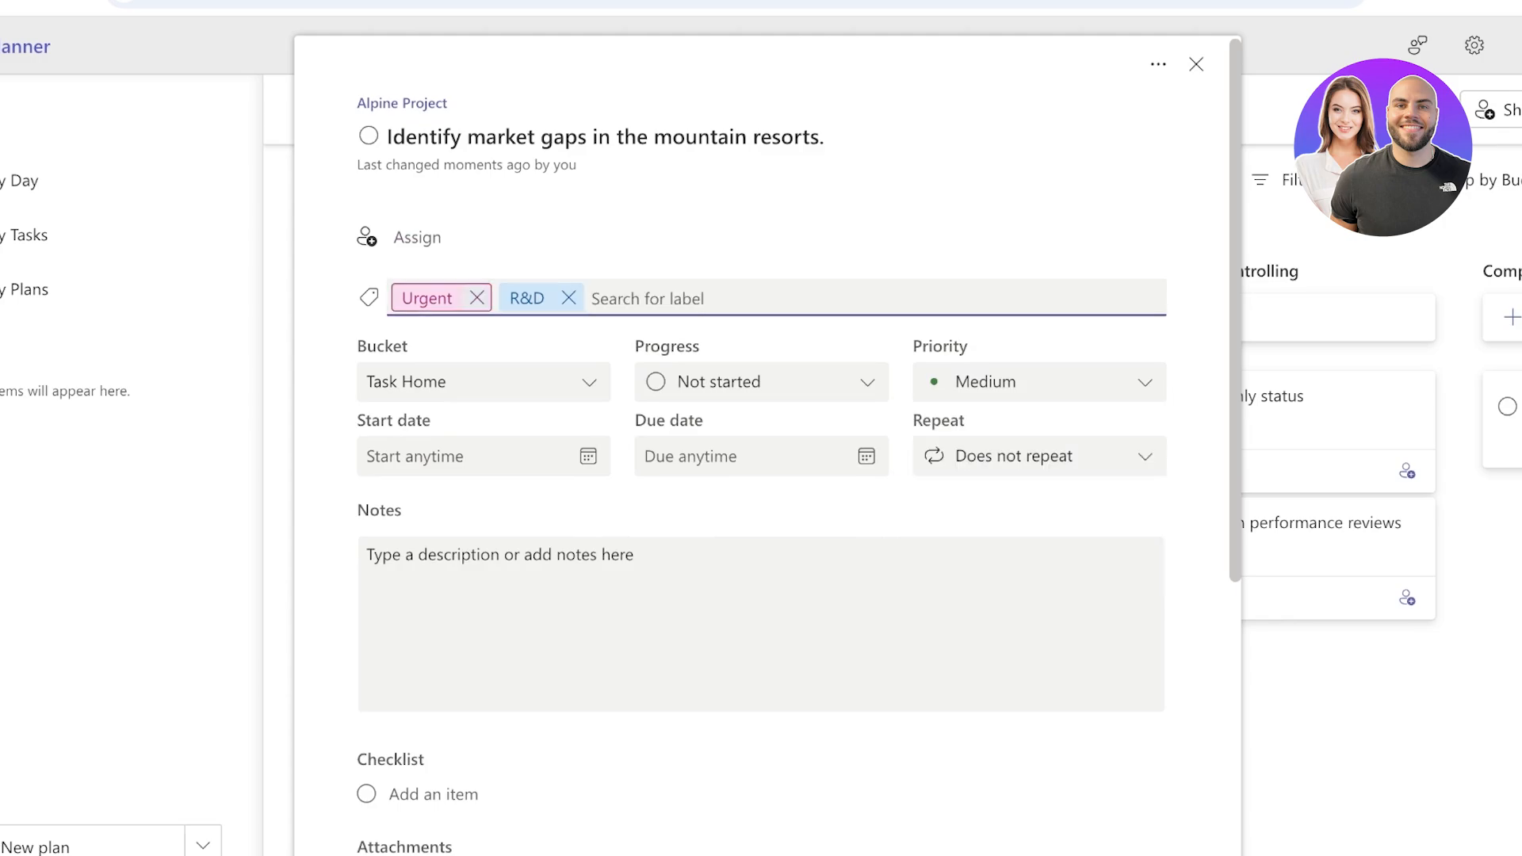
{"action": "left_click", "coordinate": [1039, 382]}
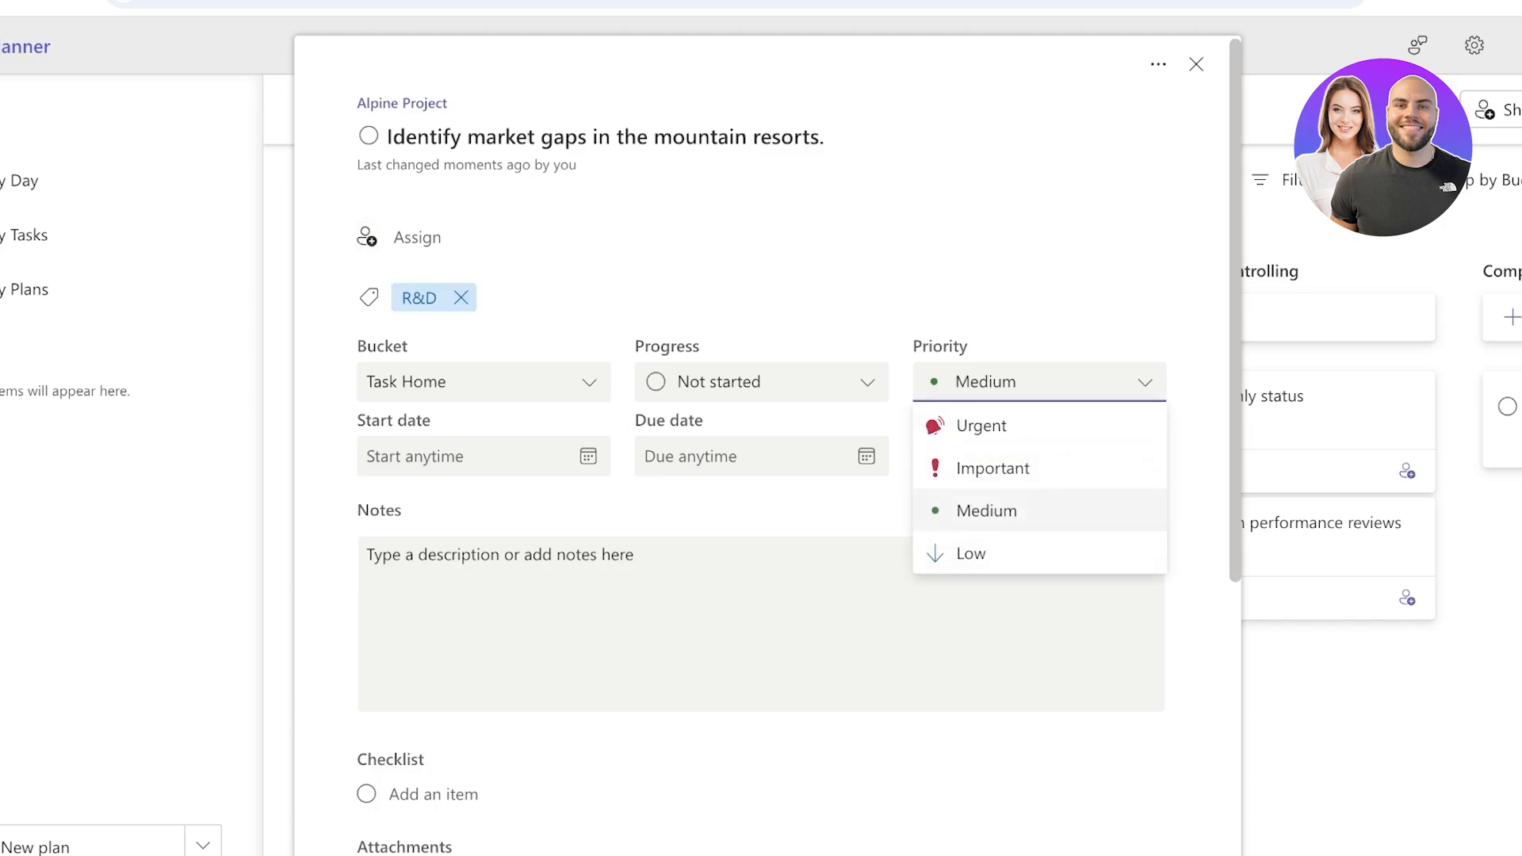
{"action": "left_click", "coordinate": [981, 425]}
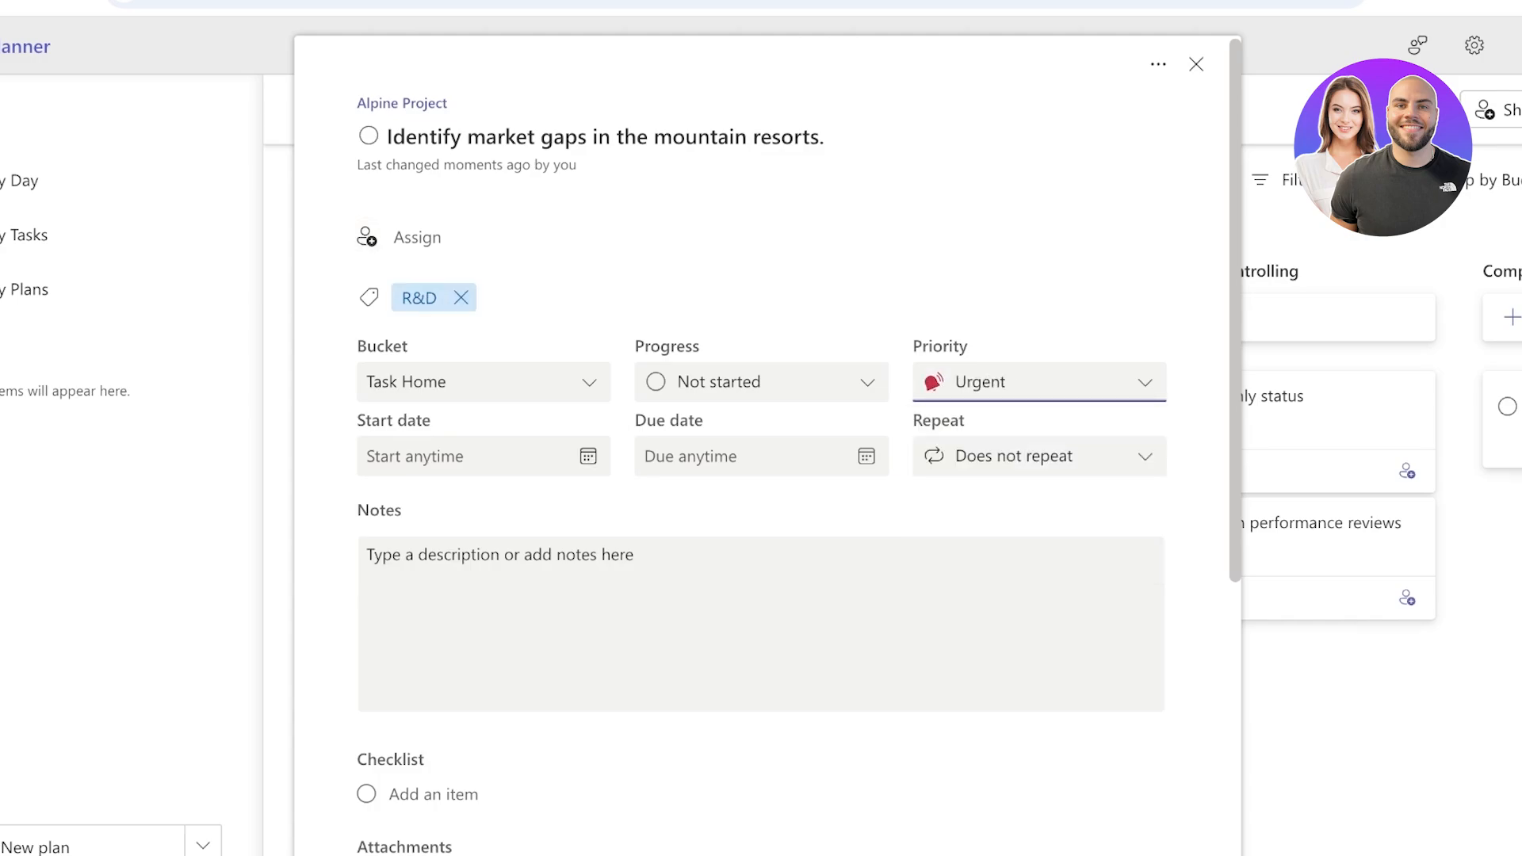
Step: Set the task's start date to 11/01/2025 and its due date to 14/01/2025
{"action": "left_click", "coordinate": [588, 456]}
{"action": "left_click", "coordinate": [553, 611]}
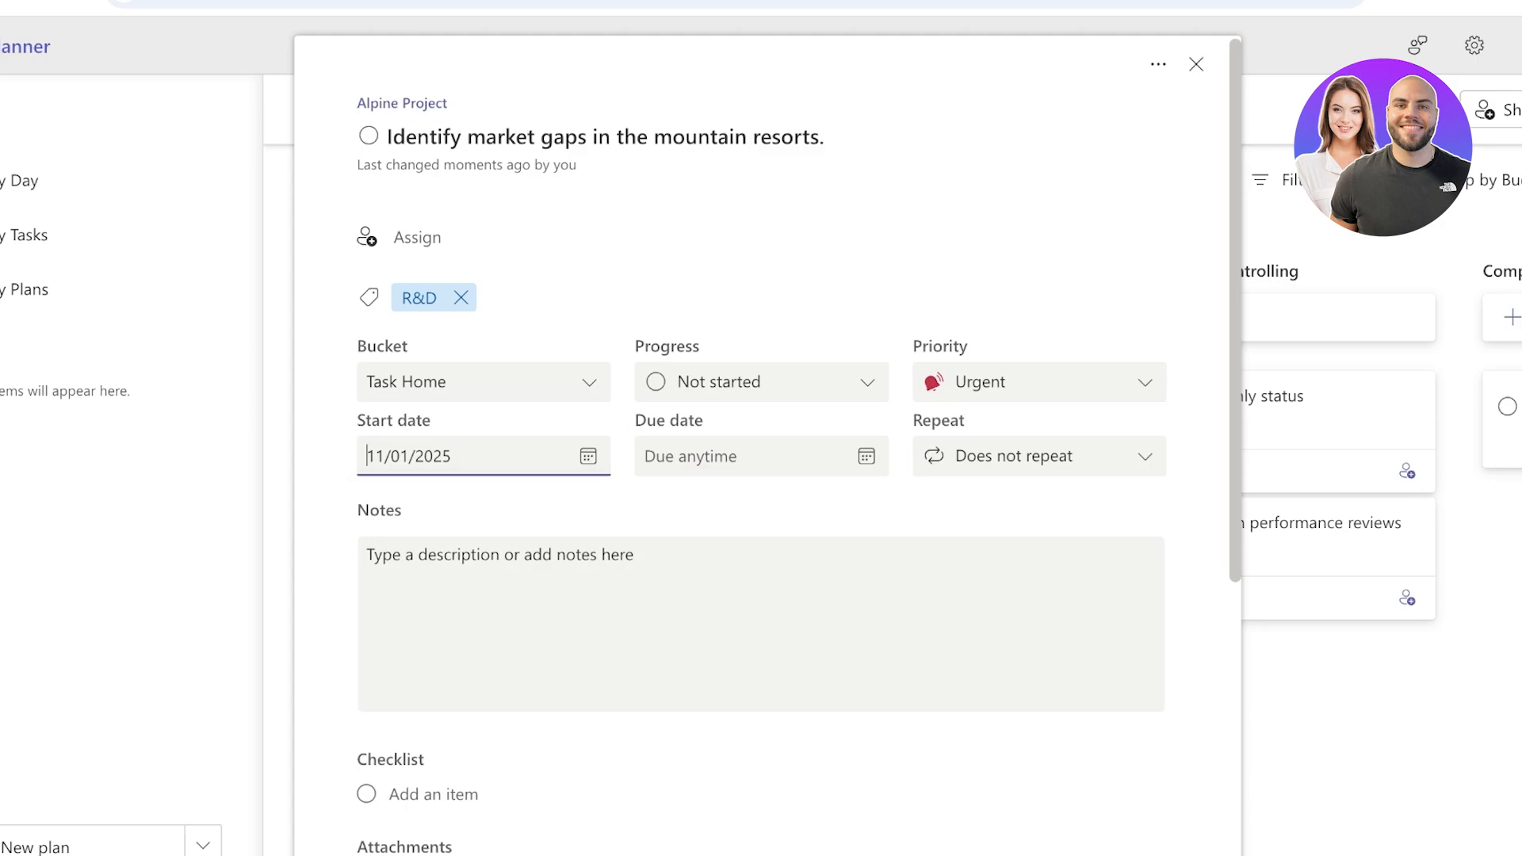
{"action": "left_click", "coordinate": [866, 456]}
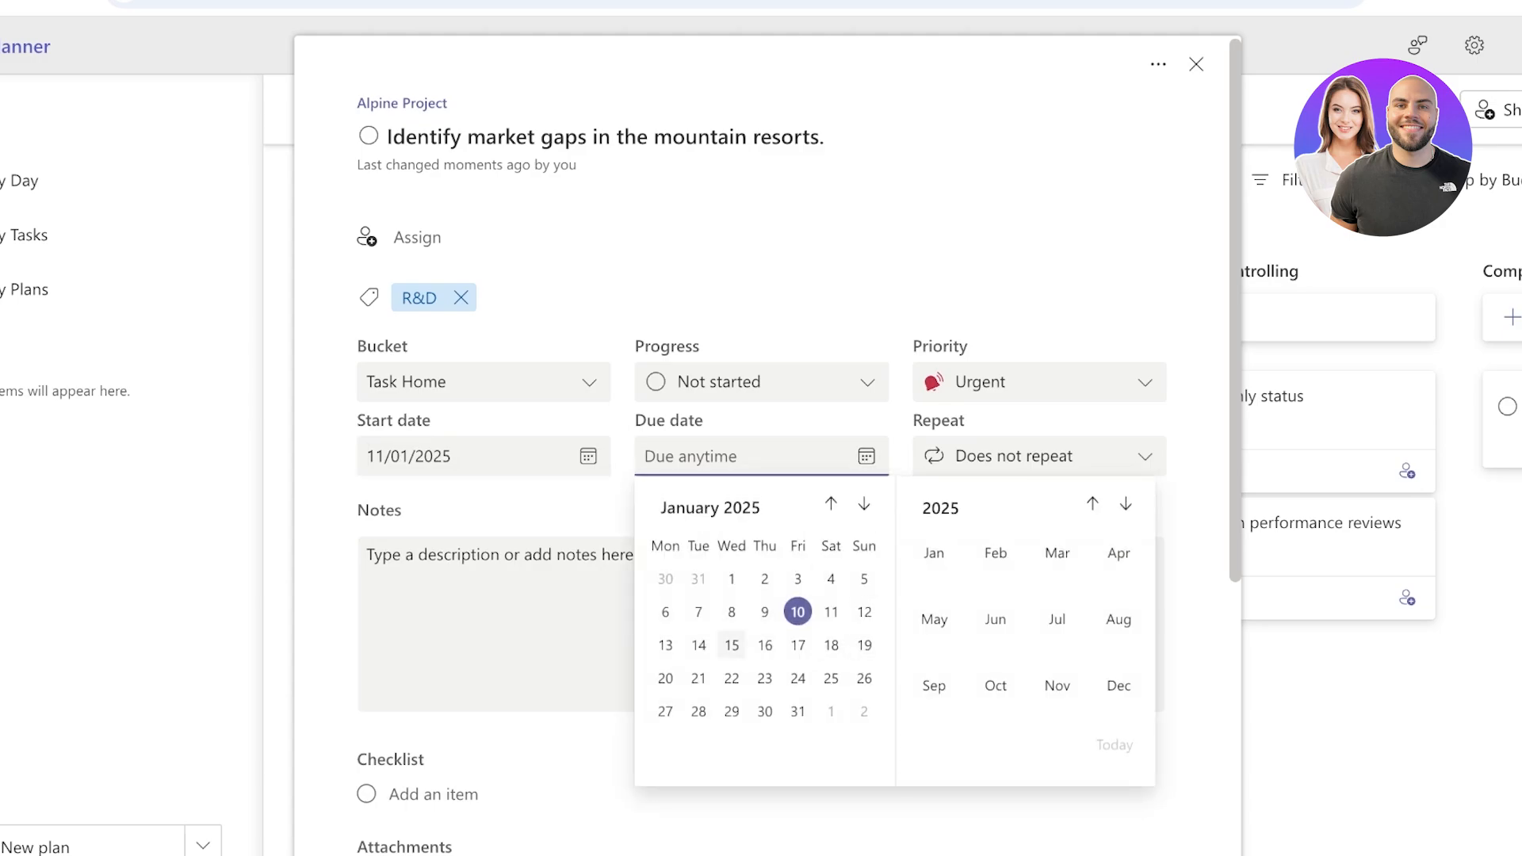
{"action": "left_click", "coordinate": [699, 644]}
Step: Examine the task's repeat options and its notes, checklist, attachments and comments sections
{"action": "left_click", "coordinate": [1039, 456]}
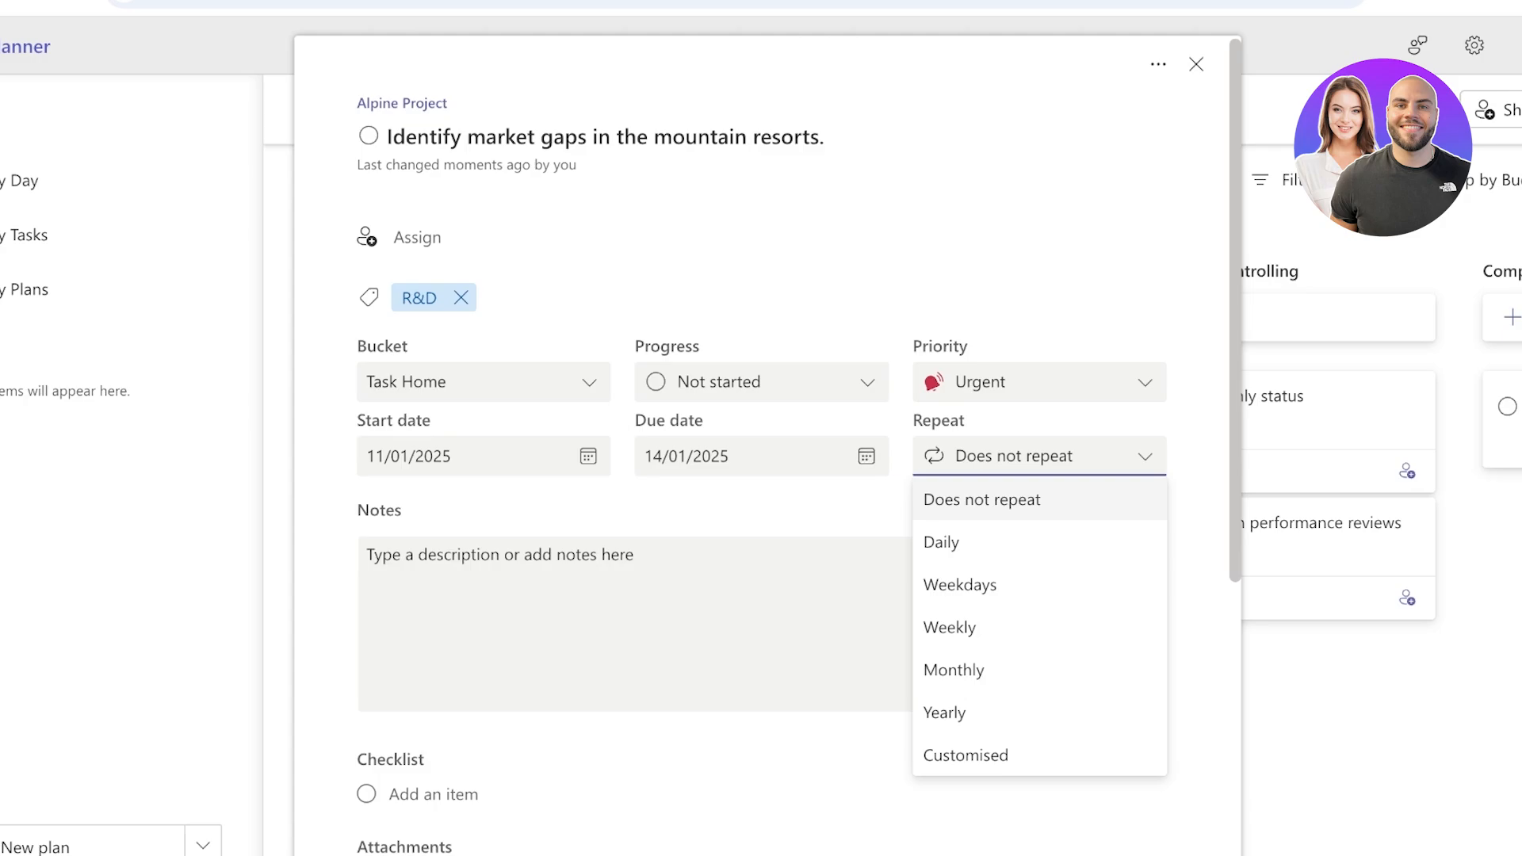
{"action": "left_click", "coordinate": [603, 602]}
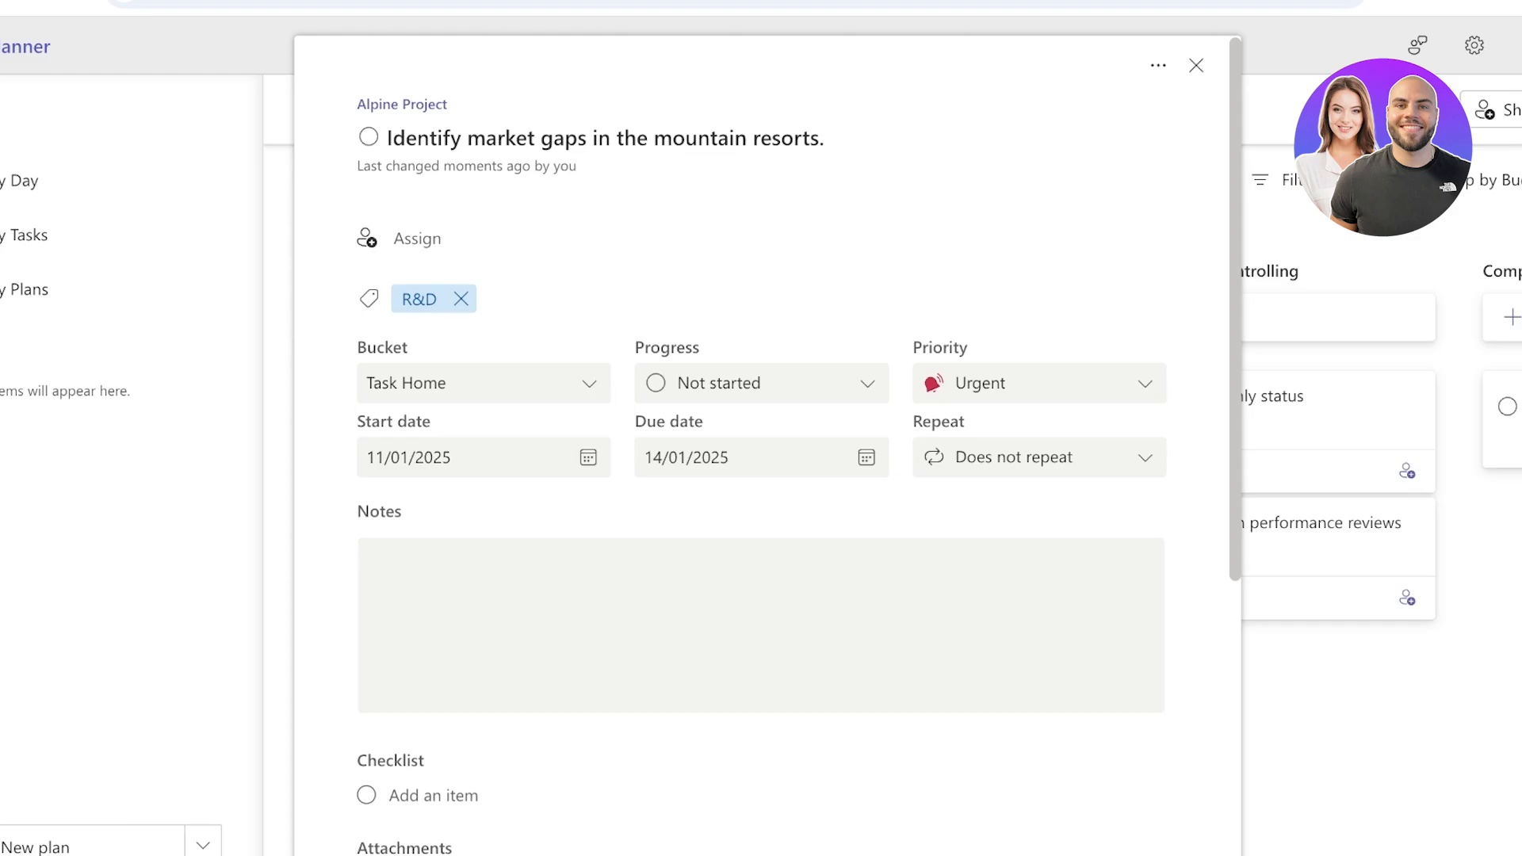
{"action": "scroll", "coordinate": [761, 556], "scroll_direction": "down", "scroll_amount": 3}
{"action": "left_click", "coordinate": [433, 556]}
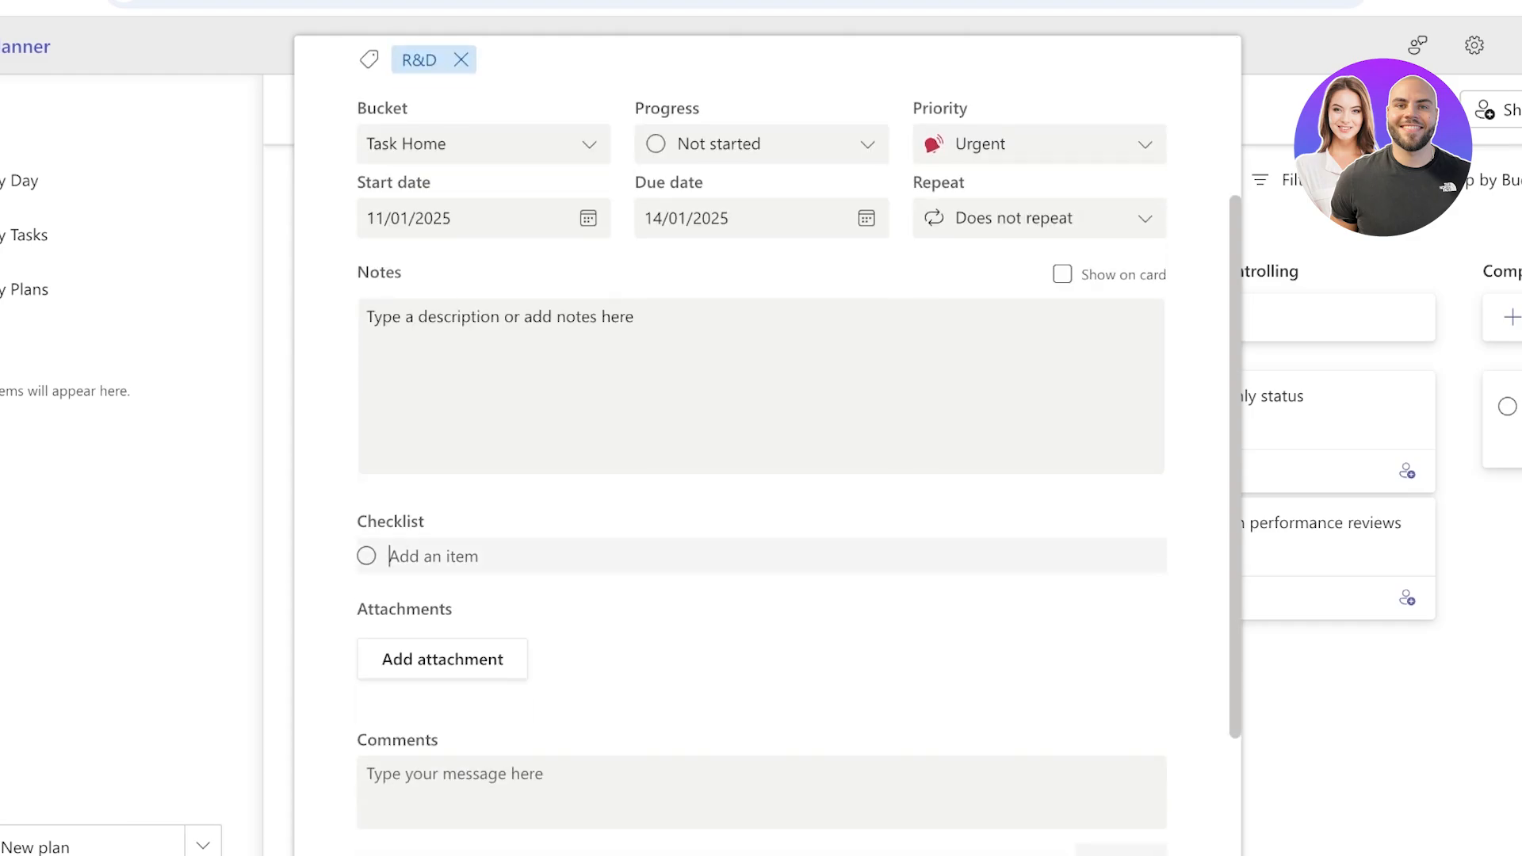
{"action": "scroll", "coordinate": [761, 556], "scroll_direction": "up", "scroll_amount": 3}
{"action": "scroll", "coordinate": [761, 556], "scroll_direction": "down", "scroll_amount": 5}
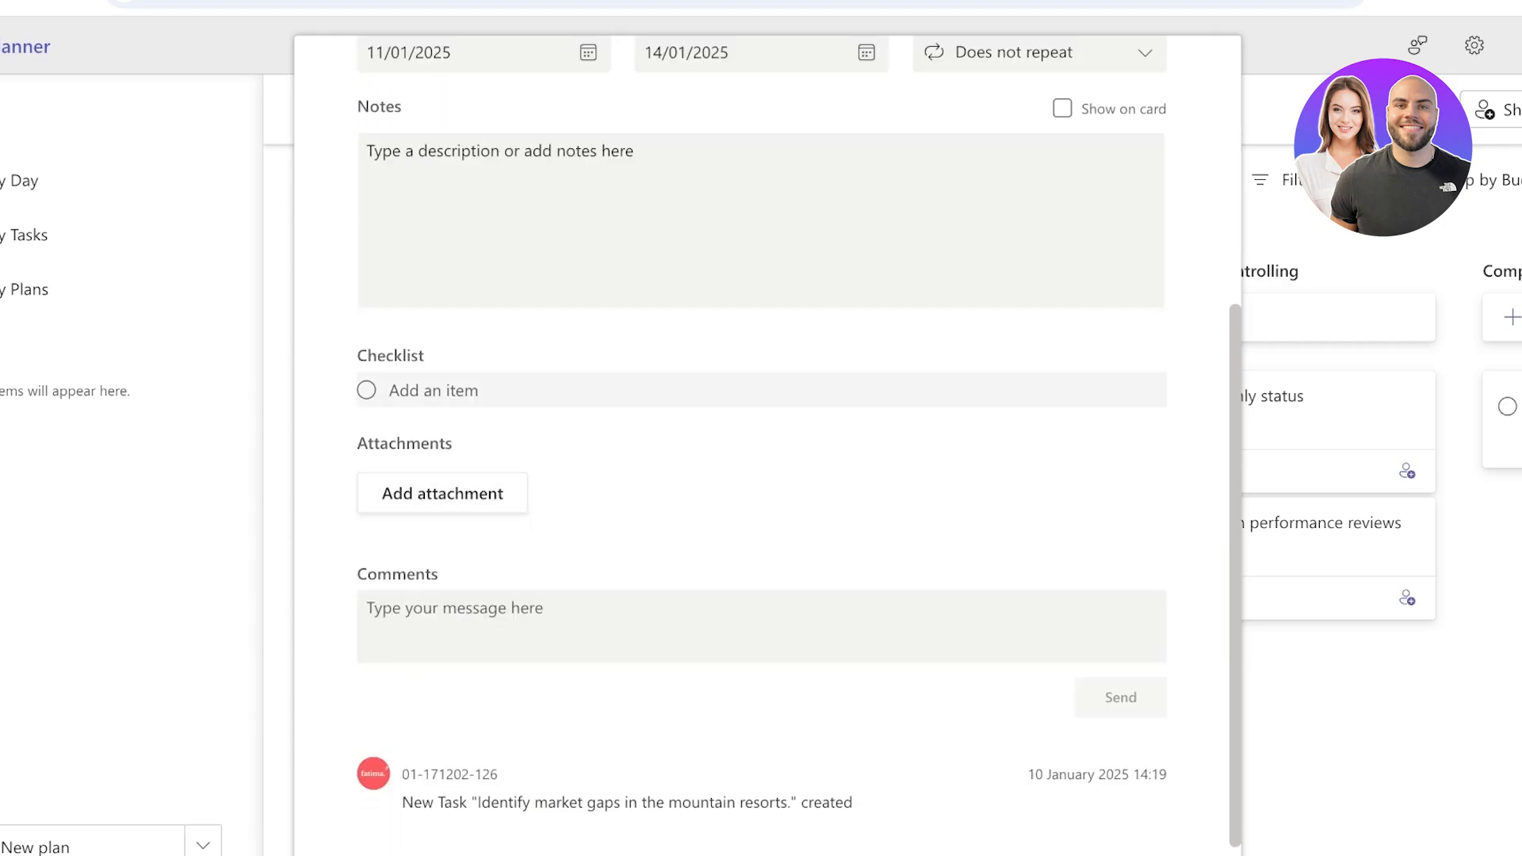
{"action": "scroll", "coordinate": [761, 445], "scroll_direction": "up", "scroll_amount": 5}
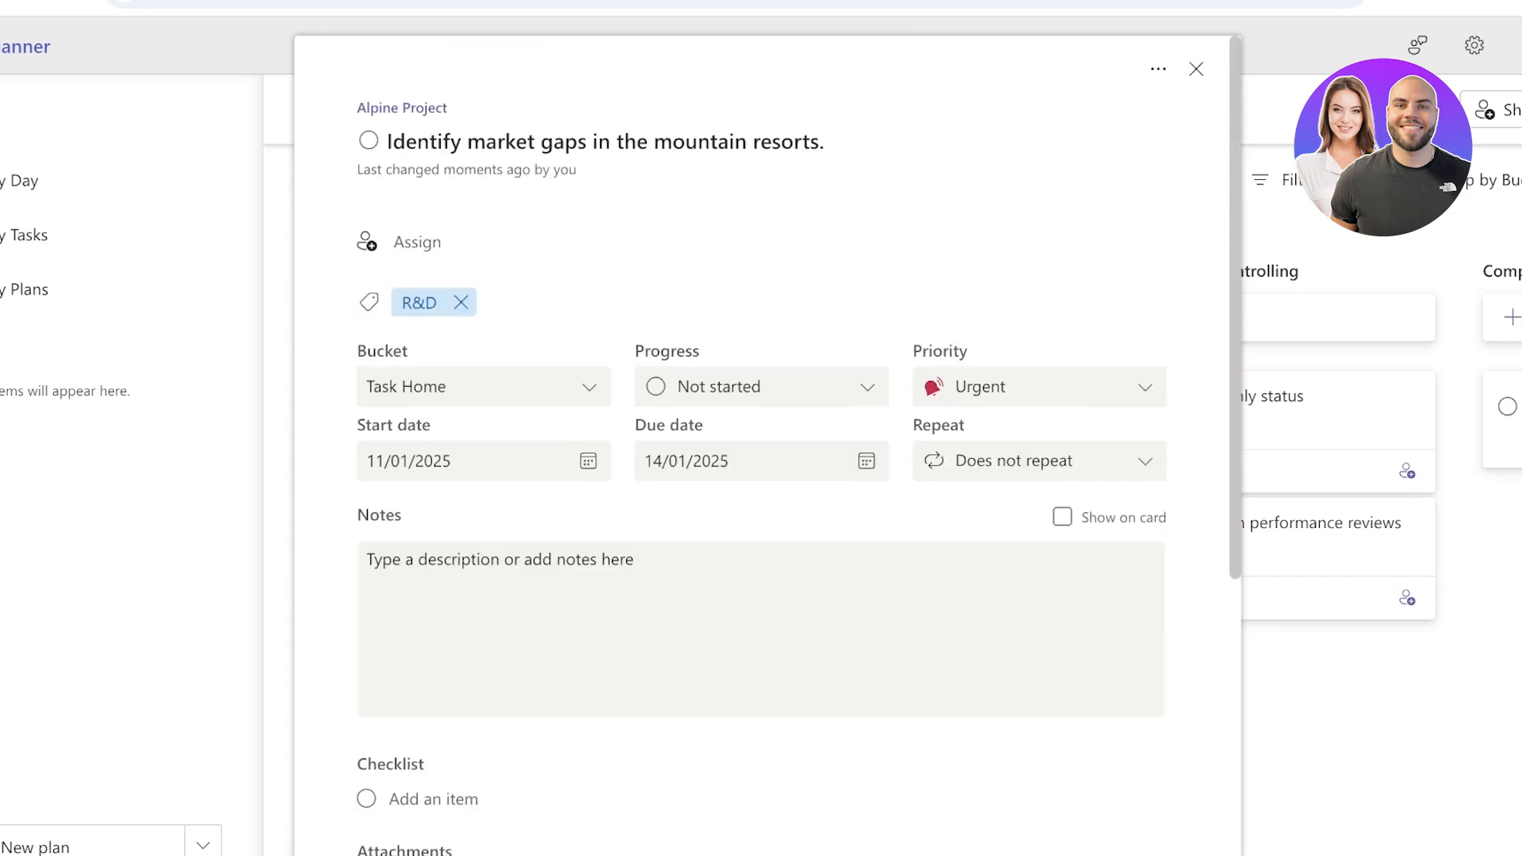
Step: Copy the task's title and submit it to ChatGPT as the prompt "Identify market gaps in the mountain resorts. build subtasks"
{"action": "left_click", "coordinate": [387, 141]}
{"action": "key", "text": "ctrl+a"}
{"action": "key", "text": "ctrl+c"}
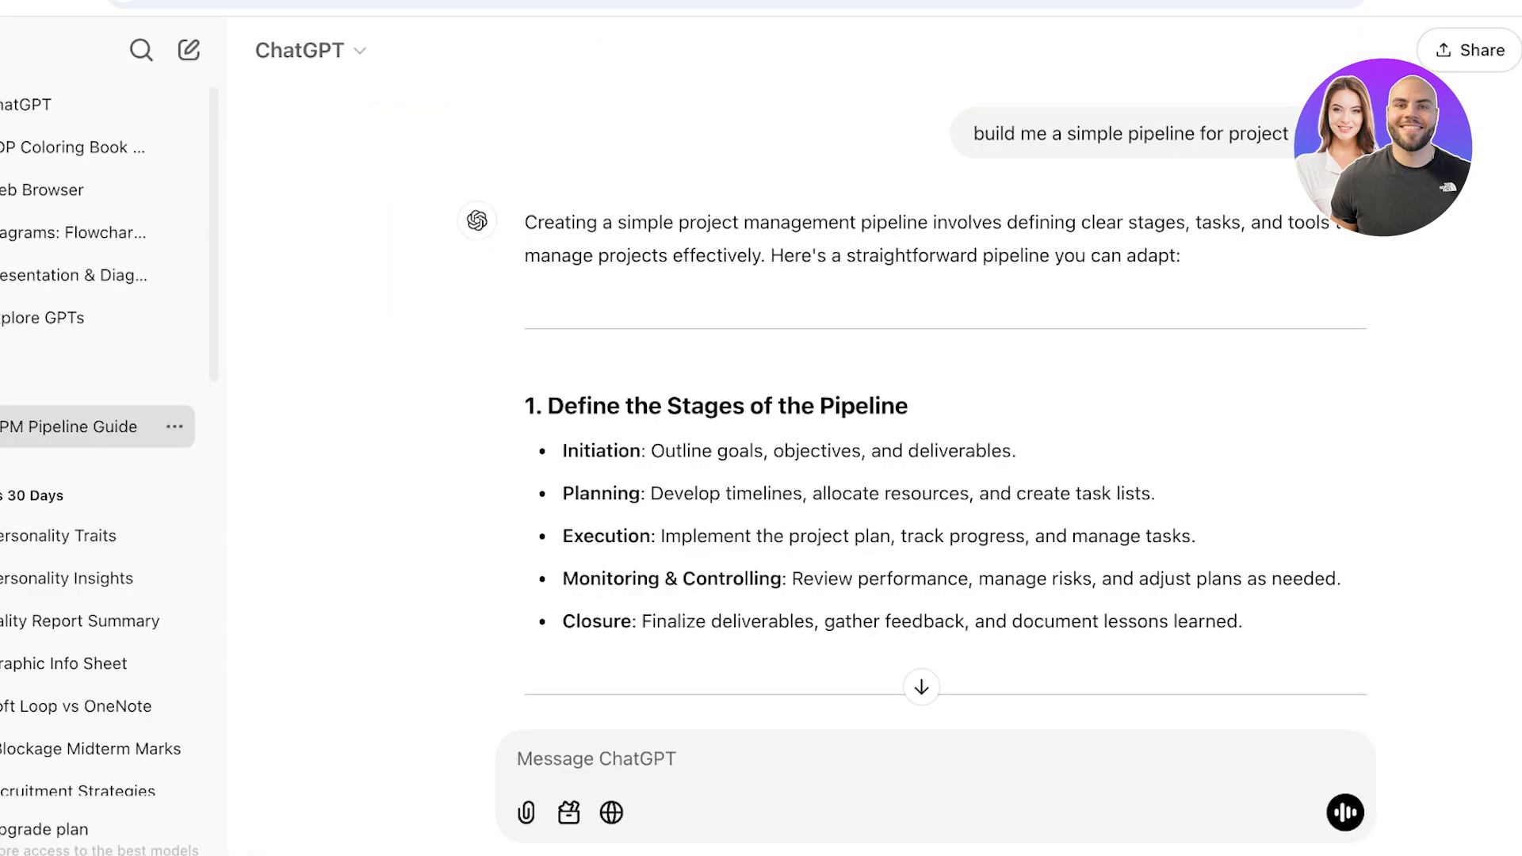
{"action": "type", "text": "build sub"}
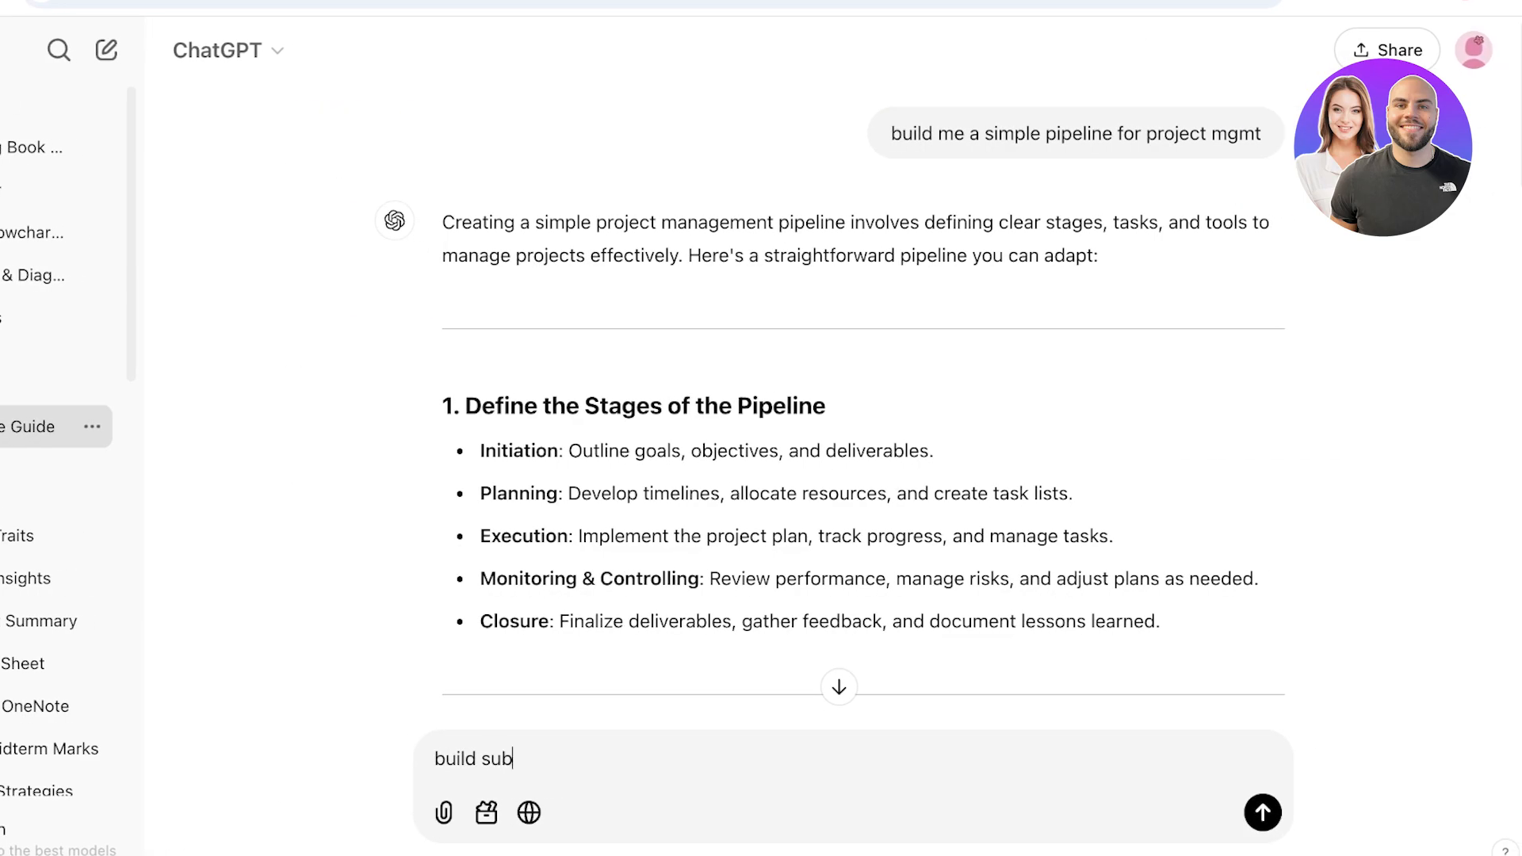
{"action": "type", "text": "tasks"}
{"action": "key", "text": "ctrl+a"}
{"action": "key", "text": "ctrl+v"}
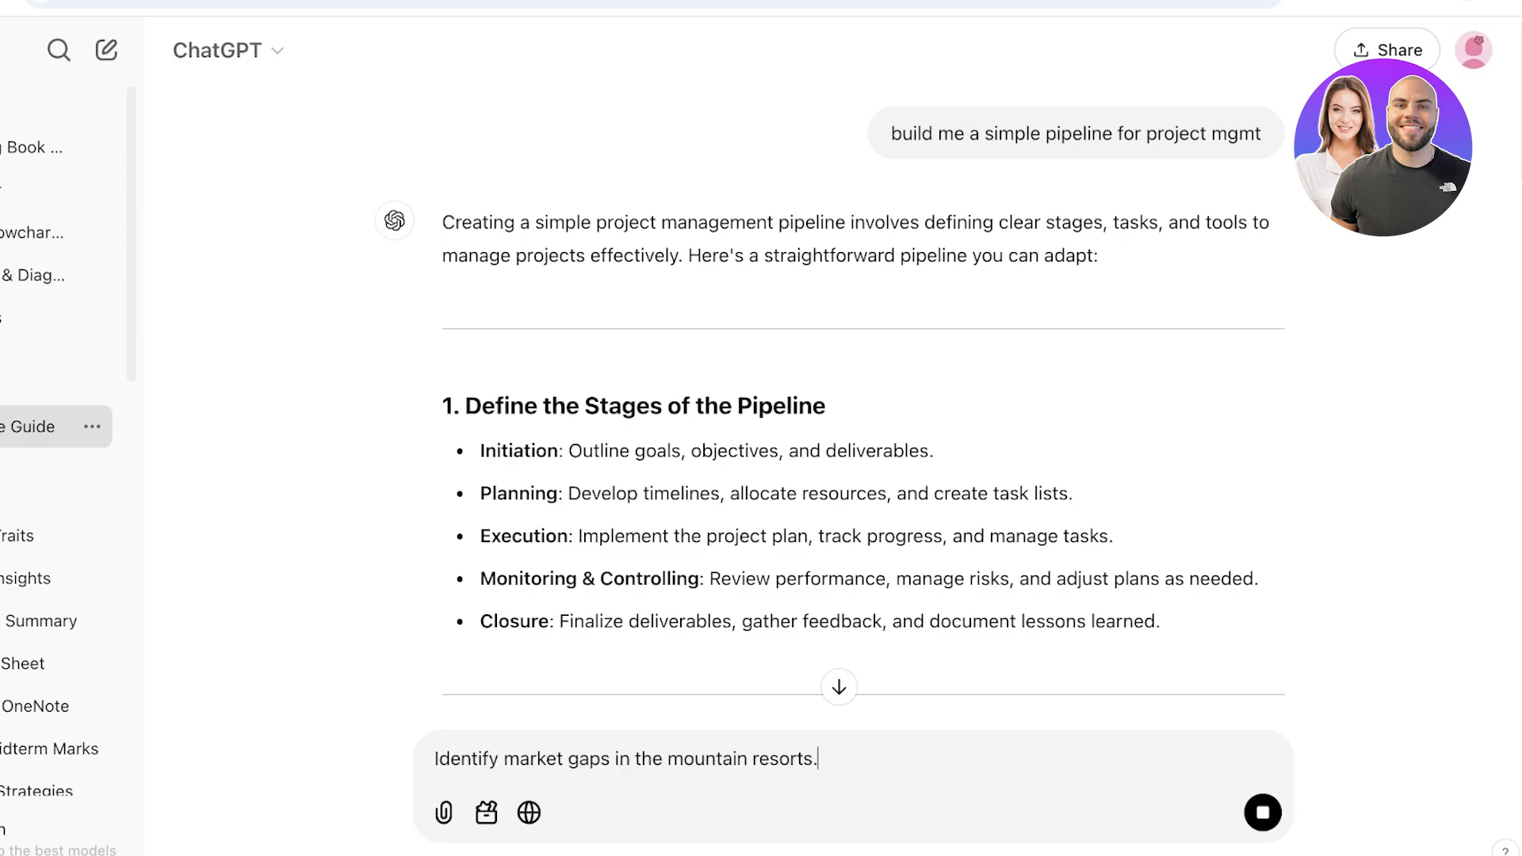
{"action": "type", "text": "build sub"}
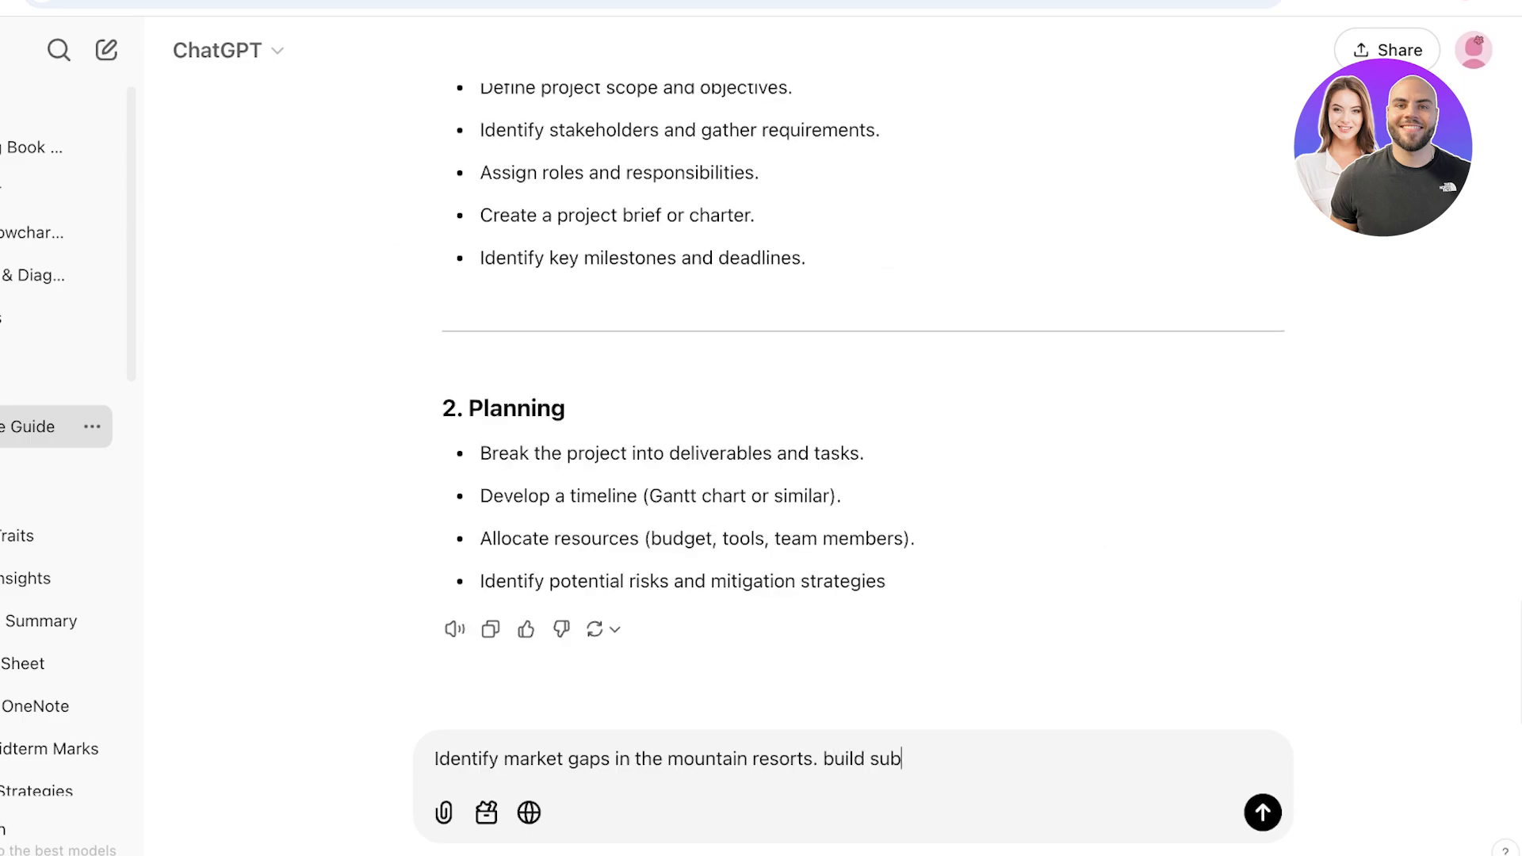
{"action": "type", "text": "tasks"}
{"action": "key", "text": "Return"}
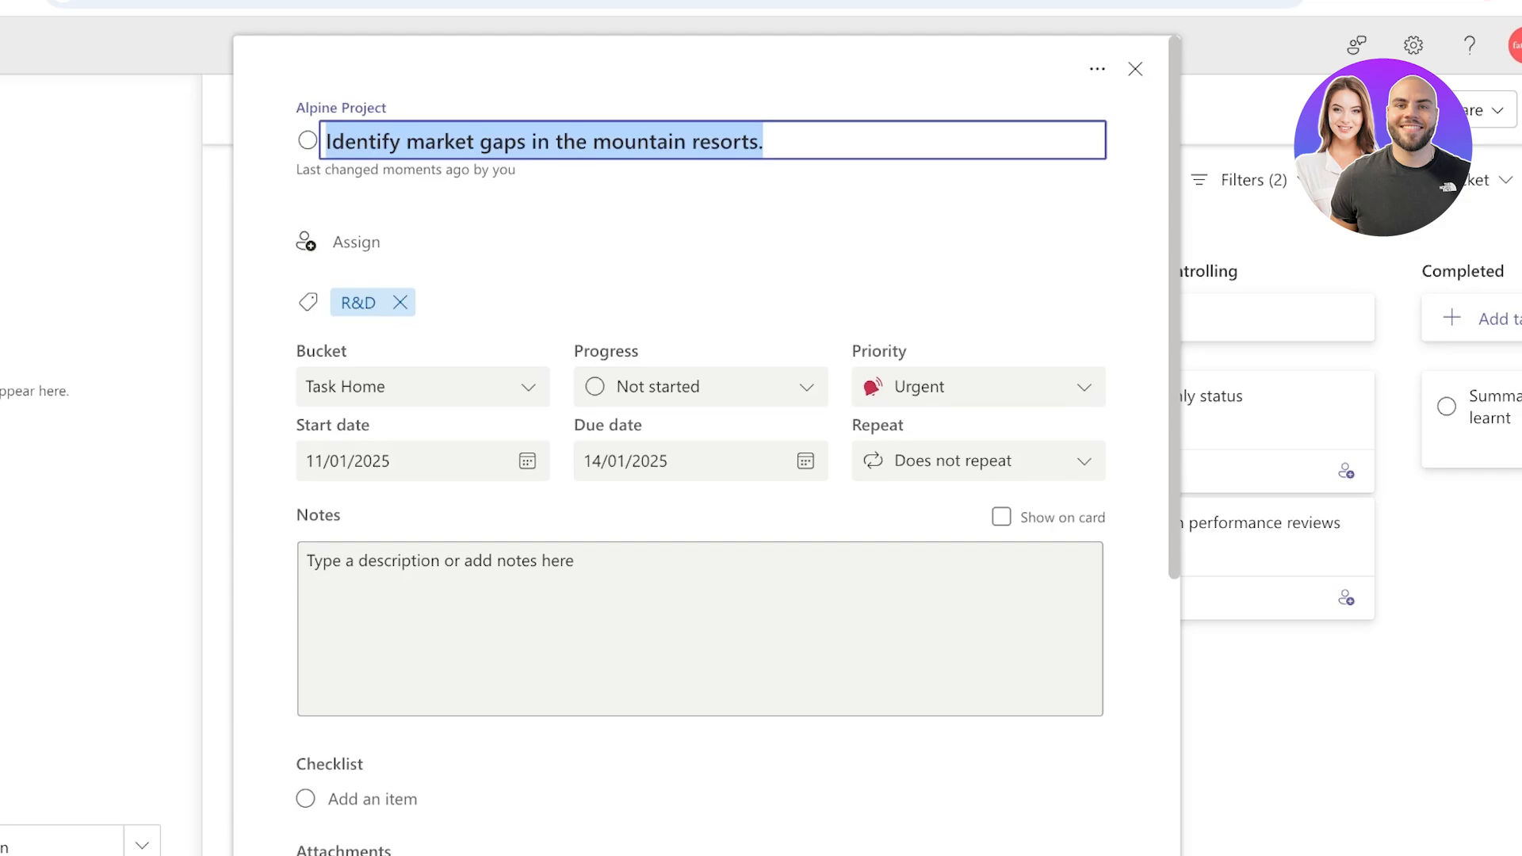
Step: Add the checklist items "market reseach" and "copretitor analysis" to the market gaps task in Planner
{"action": "scroll", "coordinate": [769, 444], "scroll_direction": "down", "scroll_amount": 5}
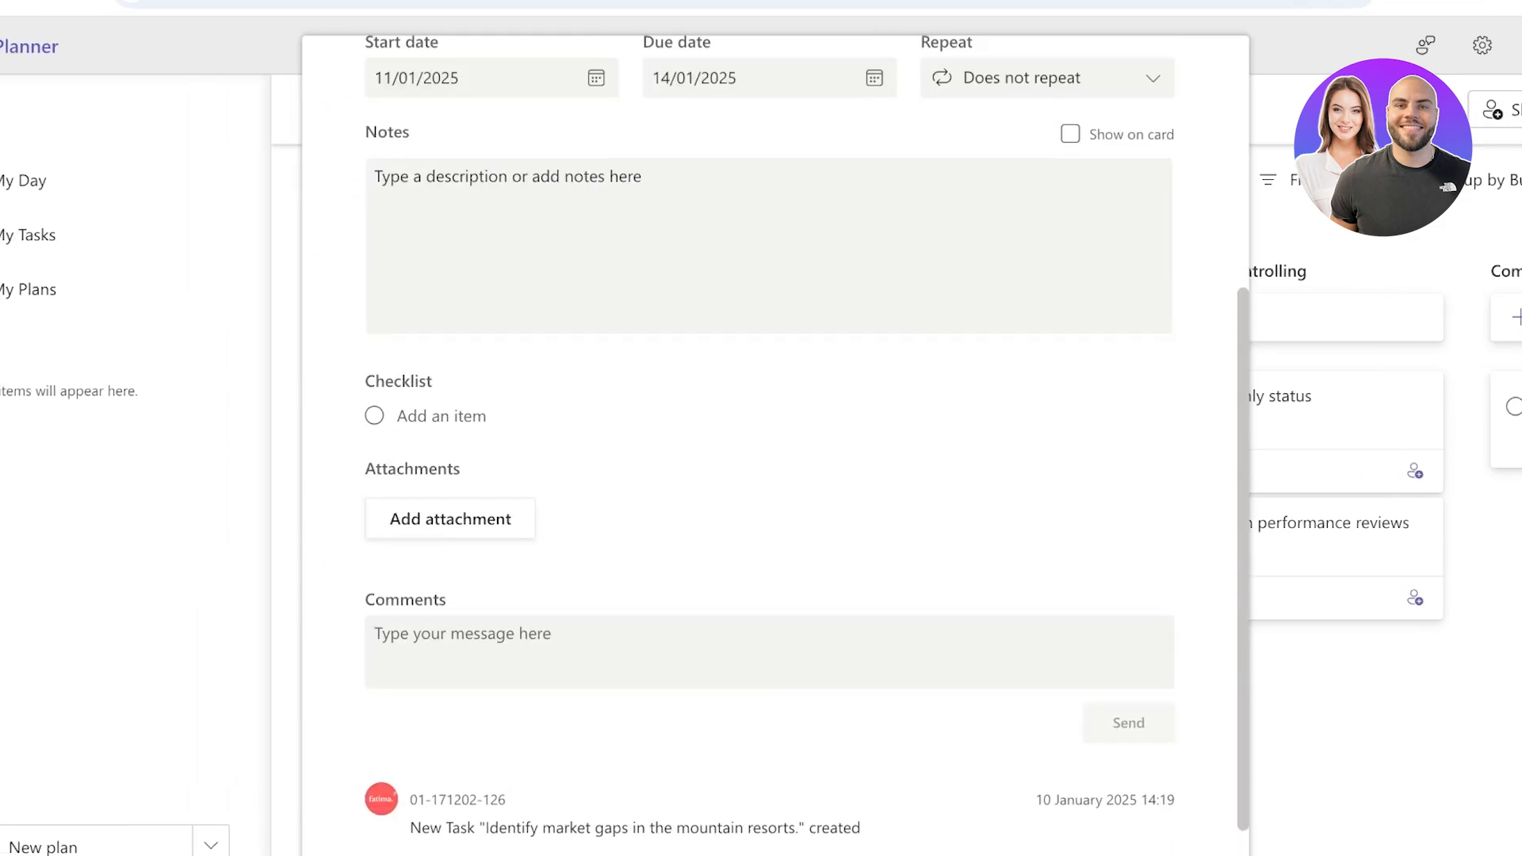
{"action": "left_click", "coordinate": [441, 415]}
{"action": "type", "text": "mar"}
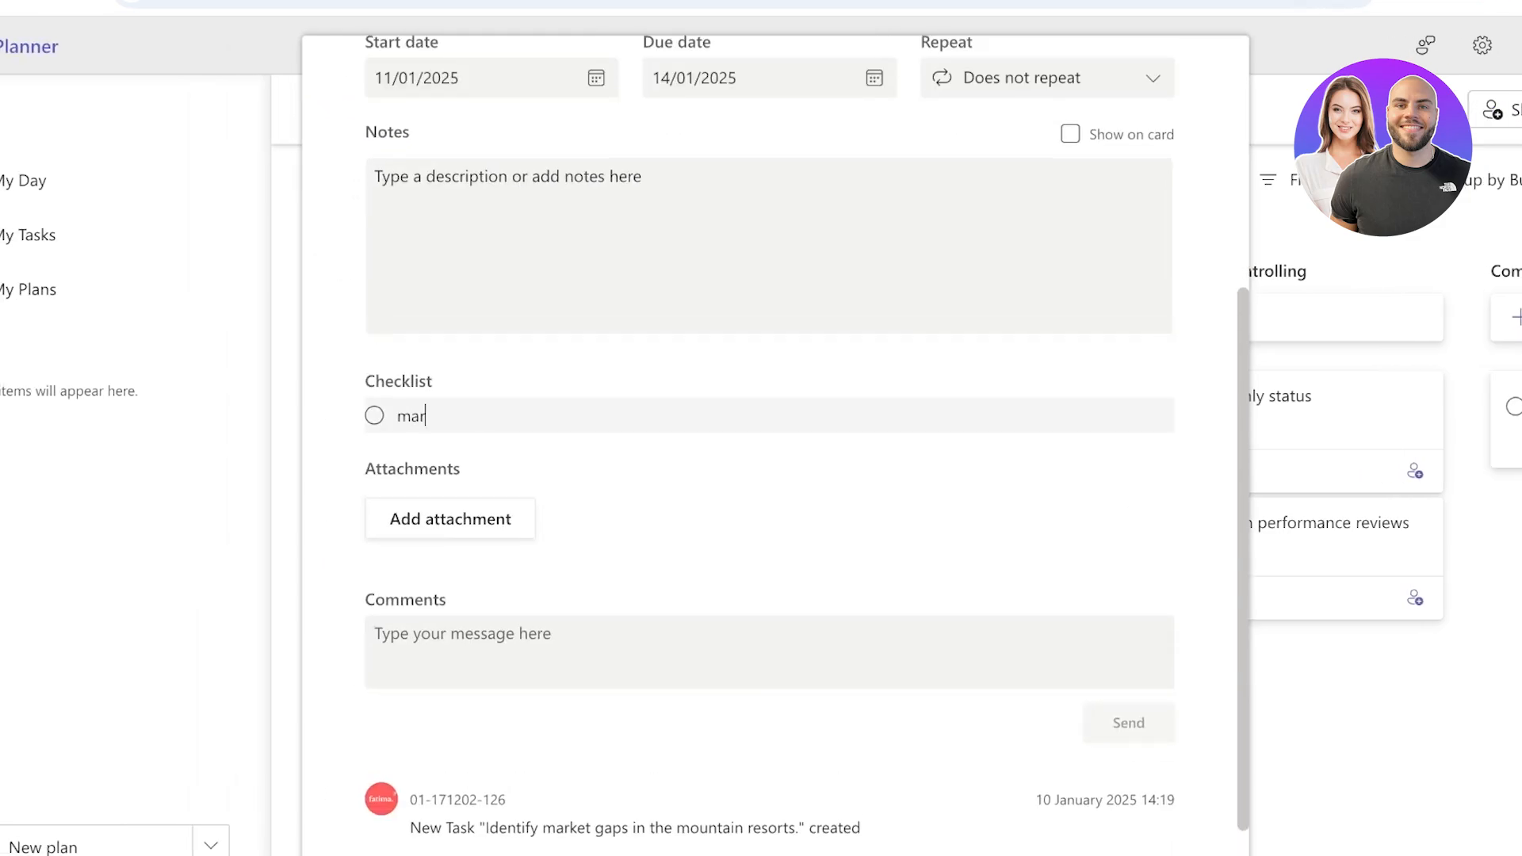
{"action": "type", "text": "ket reseach"}
{"action": "key", "text": "Return"}
{"action": "type", "text": "c"}
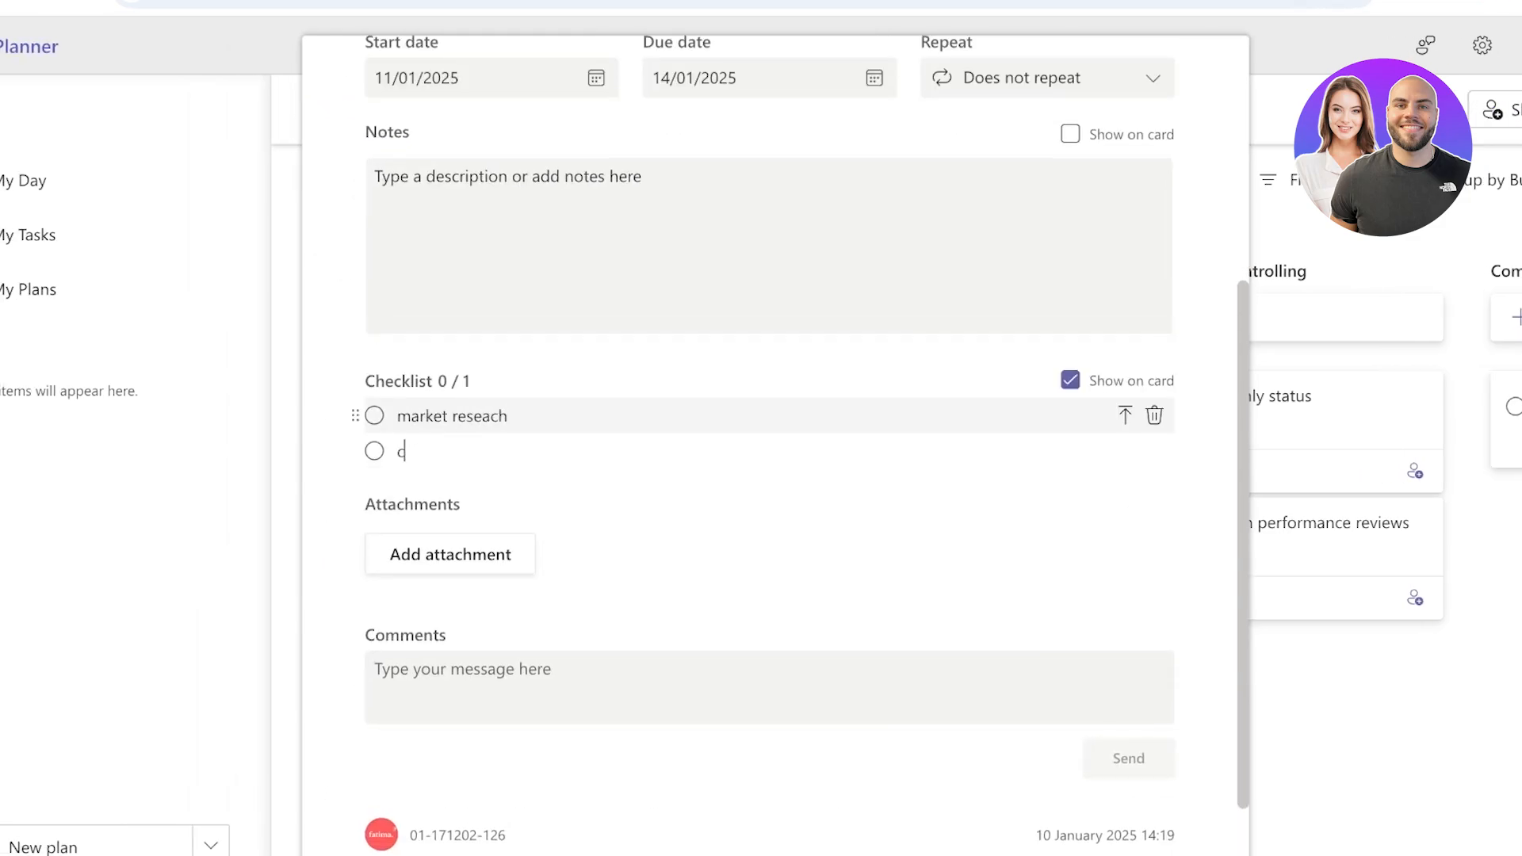
{"action": "type", "text": "opretitor analysi"}
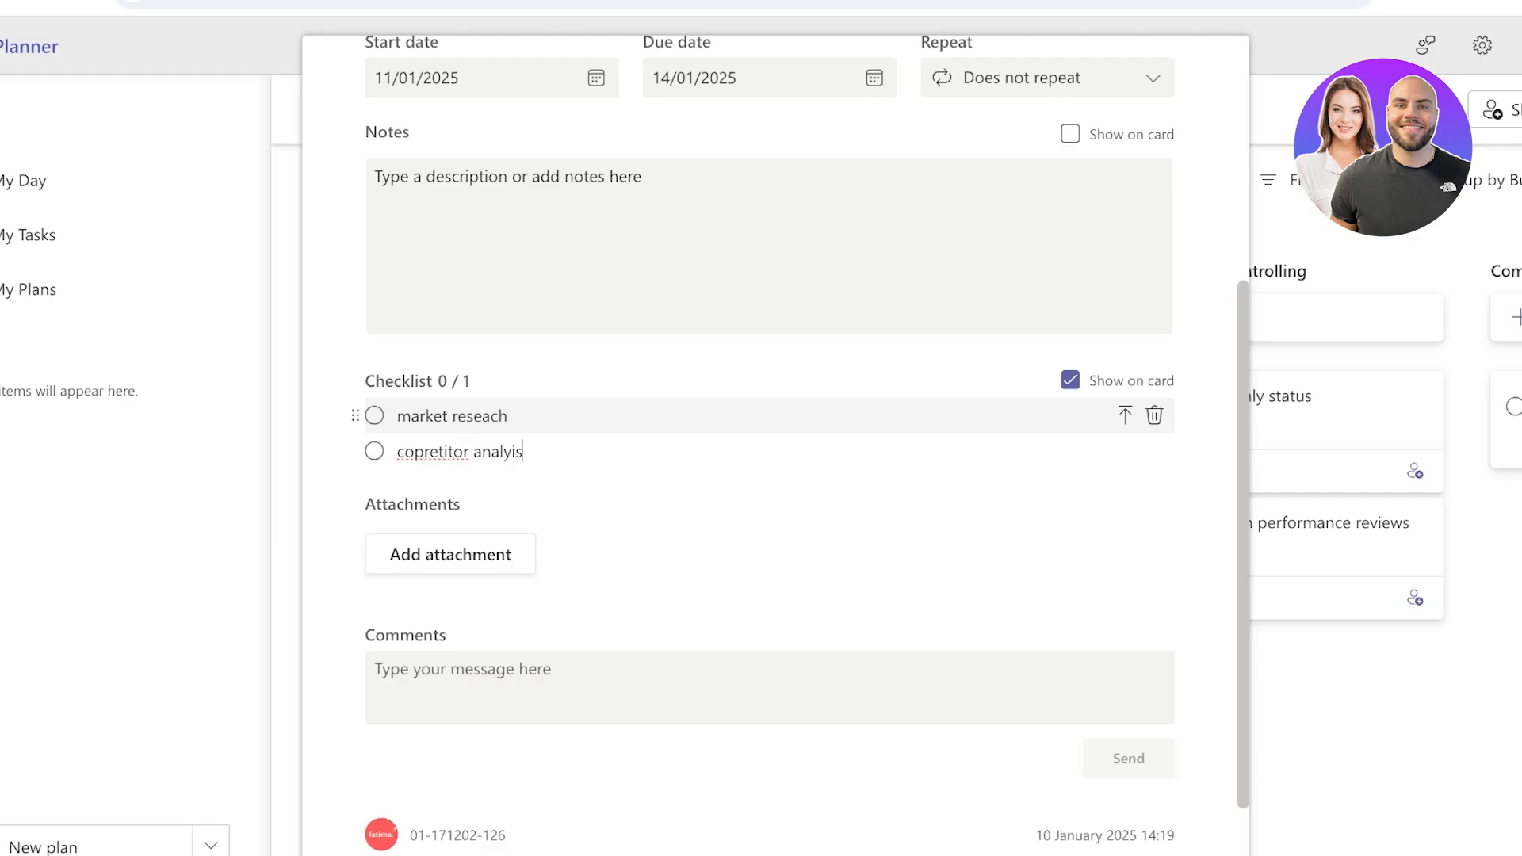
{"action": "type", "text": "s"}
{"action": "key", "text": "Return"}
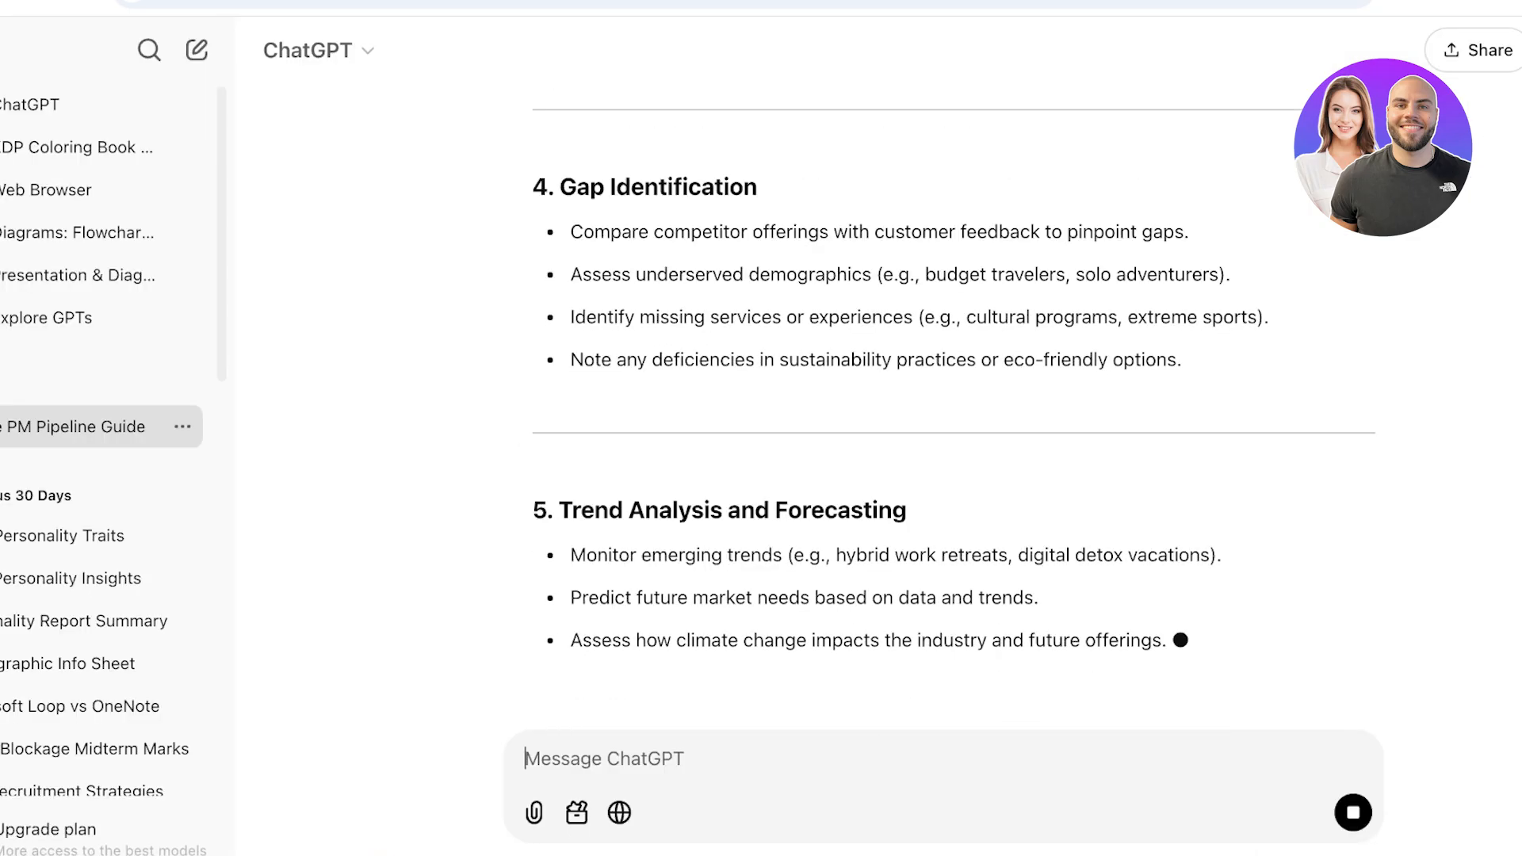
Step: Consult the ChatGPT subtasks, add "need acsssessmnent" as a third checklist item, and keep the checklist shown on the card
{"action": "scroll", "coordinate": [951, 396], "scroll_direction": "up", "scroll_amount": 5}
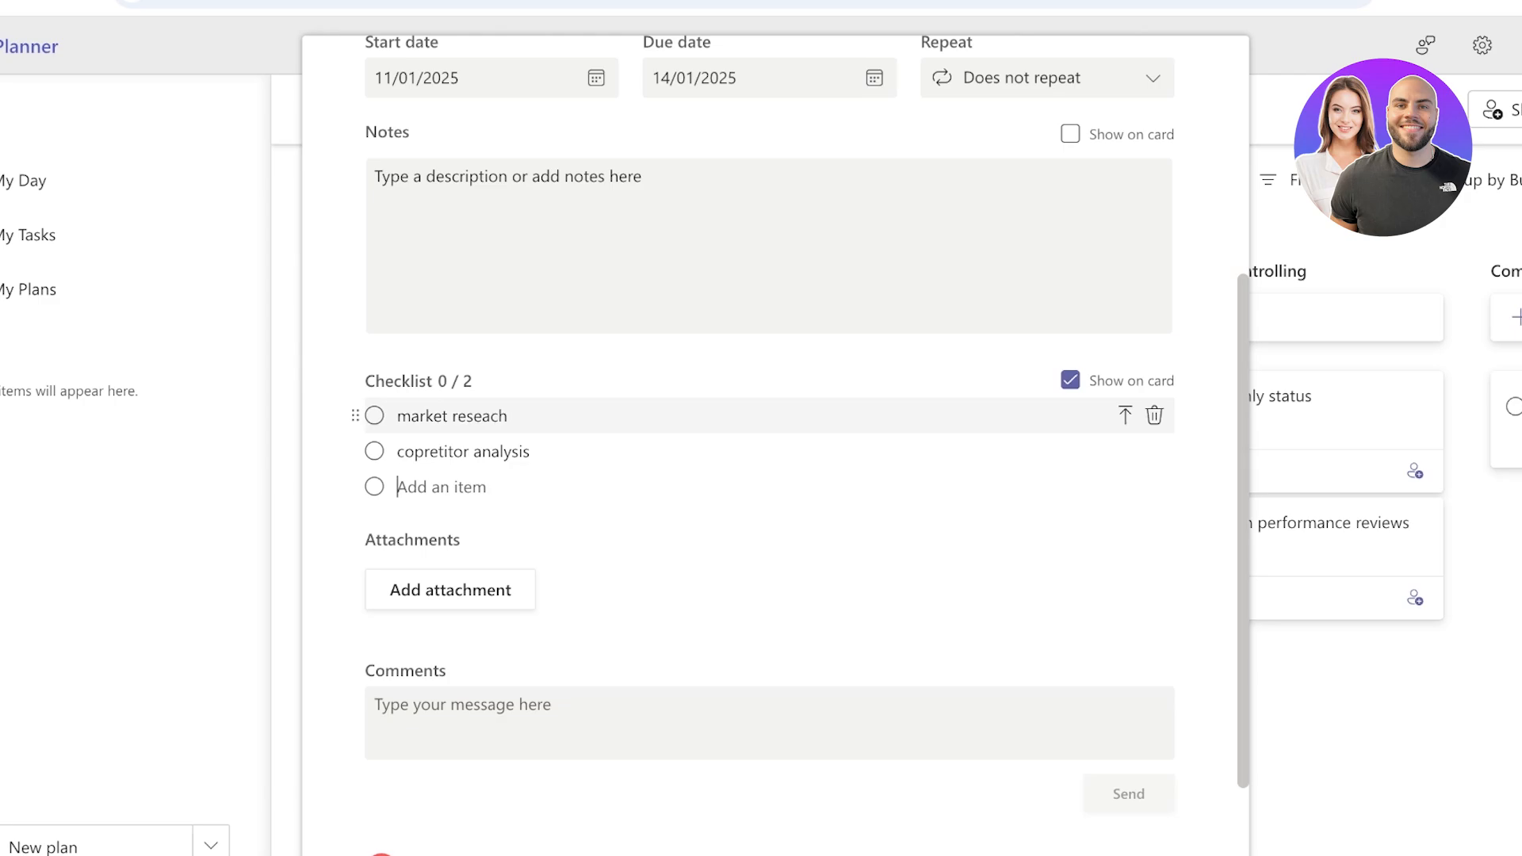
{"action": "type", "text": "need acsssessmnent"}
{"action": "key", "text": "Return"}
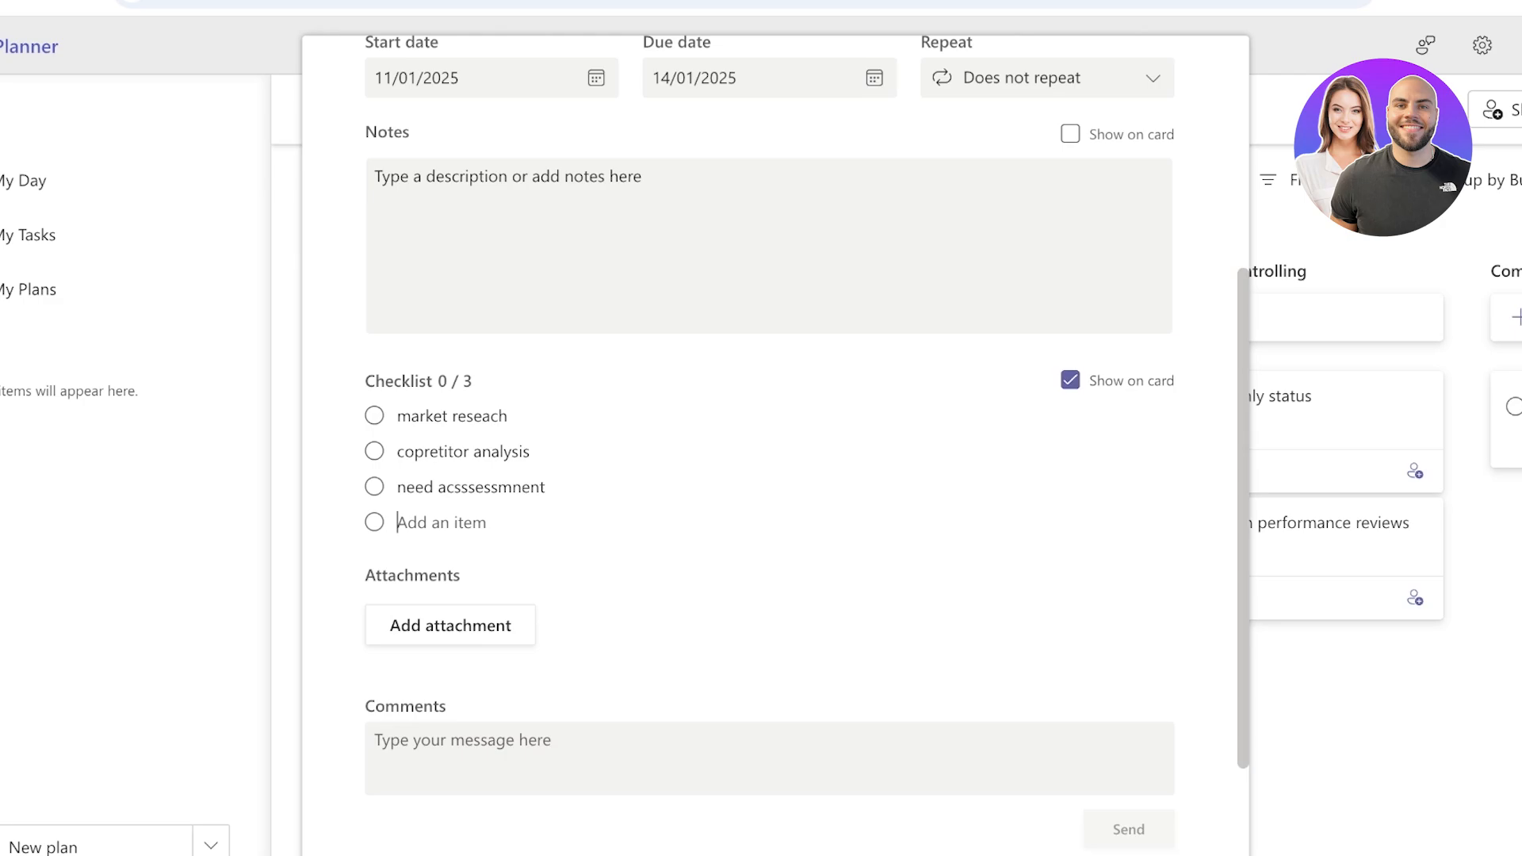
{"action": "left_click", "coordinate": [1070, 380]}
{"action": "left_click", "coordinate": [1070, 380]}
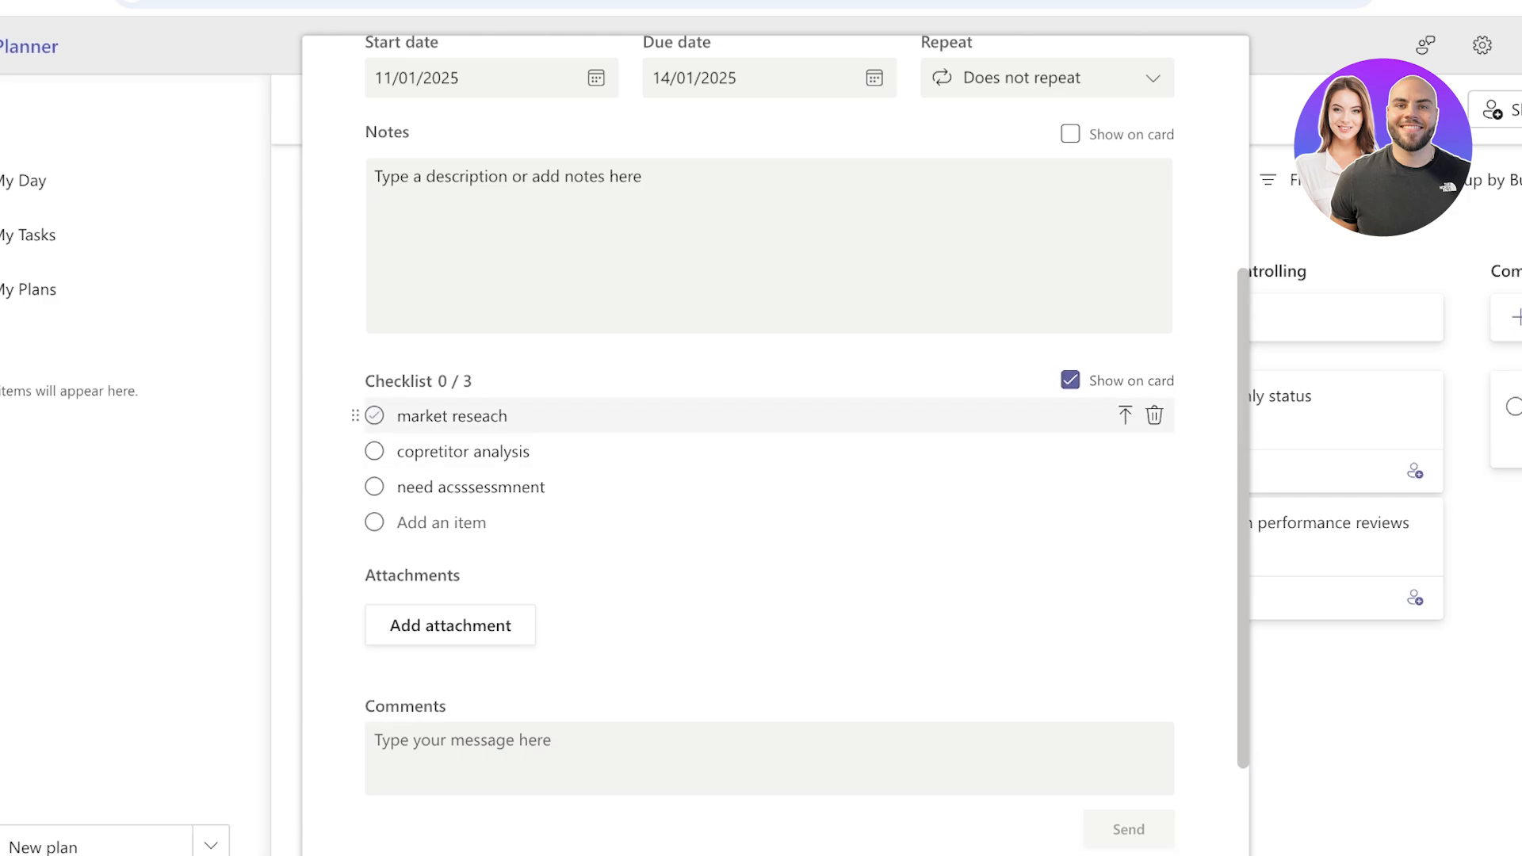
Step: Mark the "market reseach" and "copretitor analysis" checklist items complete and return to the board
{"action": "left_click", "coordinate": [375, 416]}
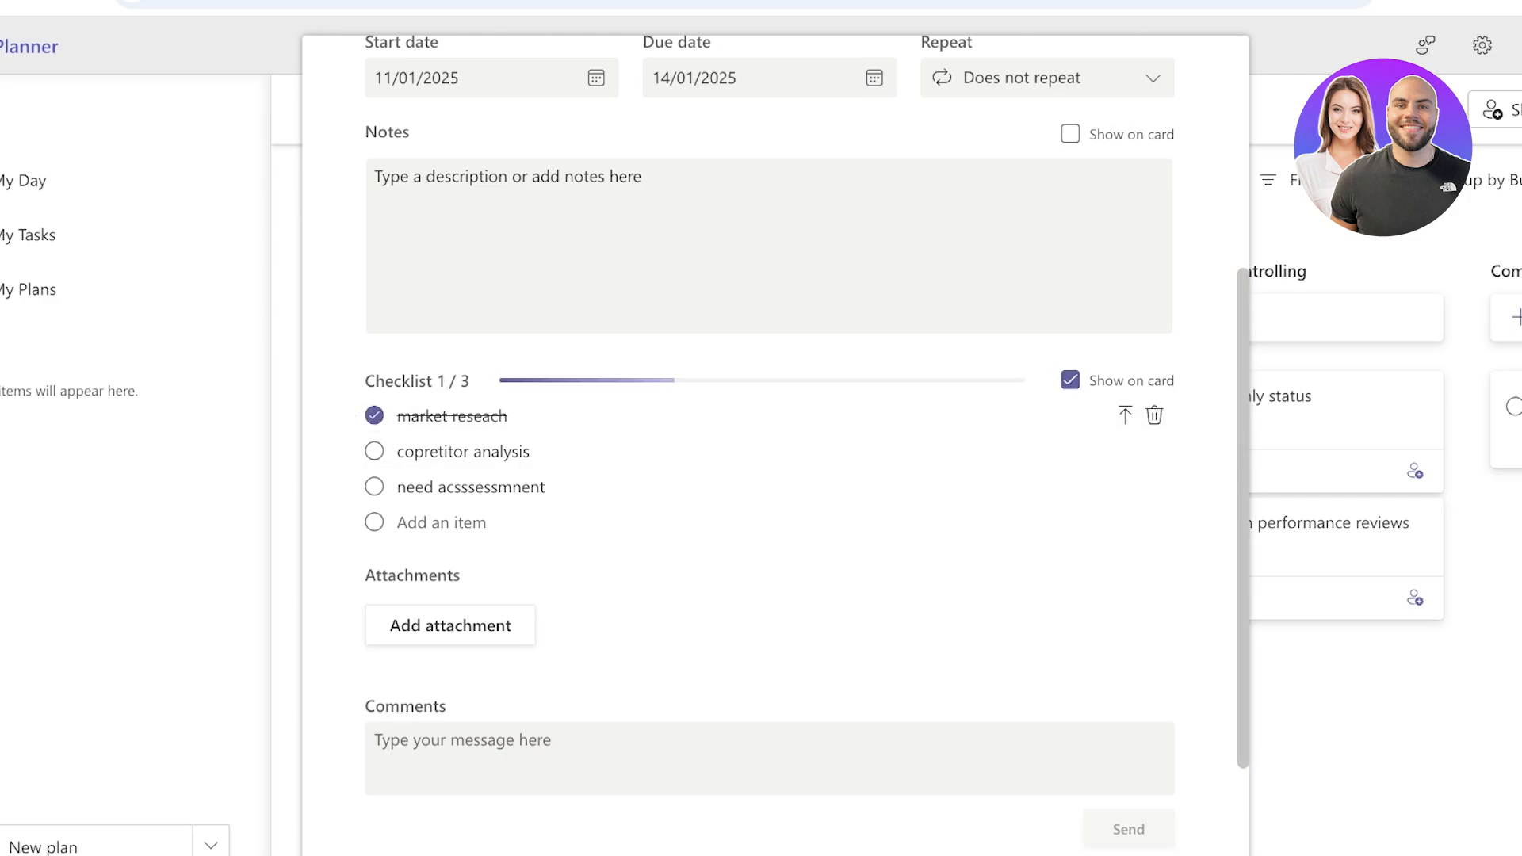
{"action": "left_click", "coordinate": [374, 451]}
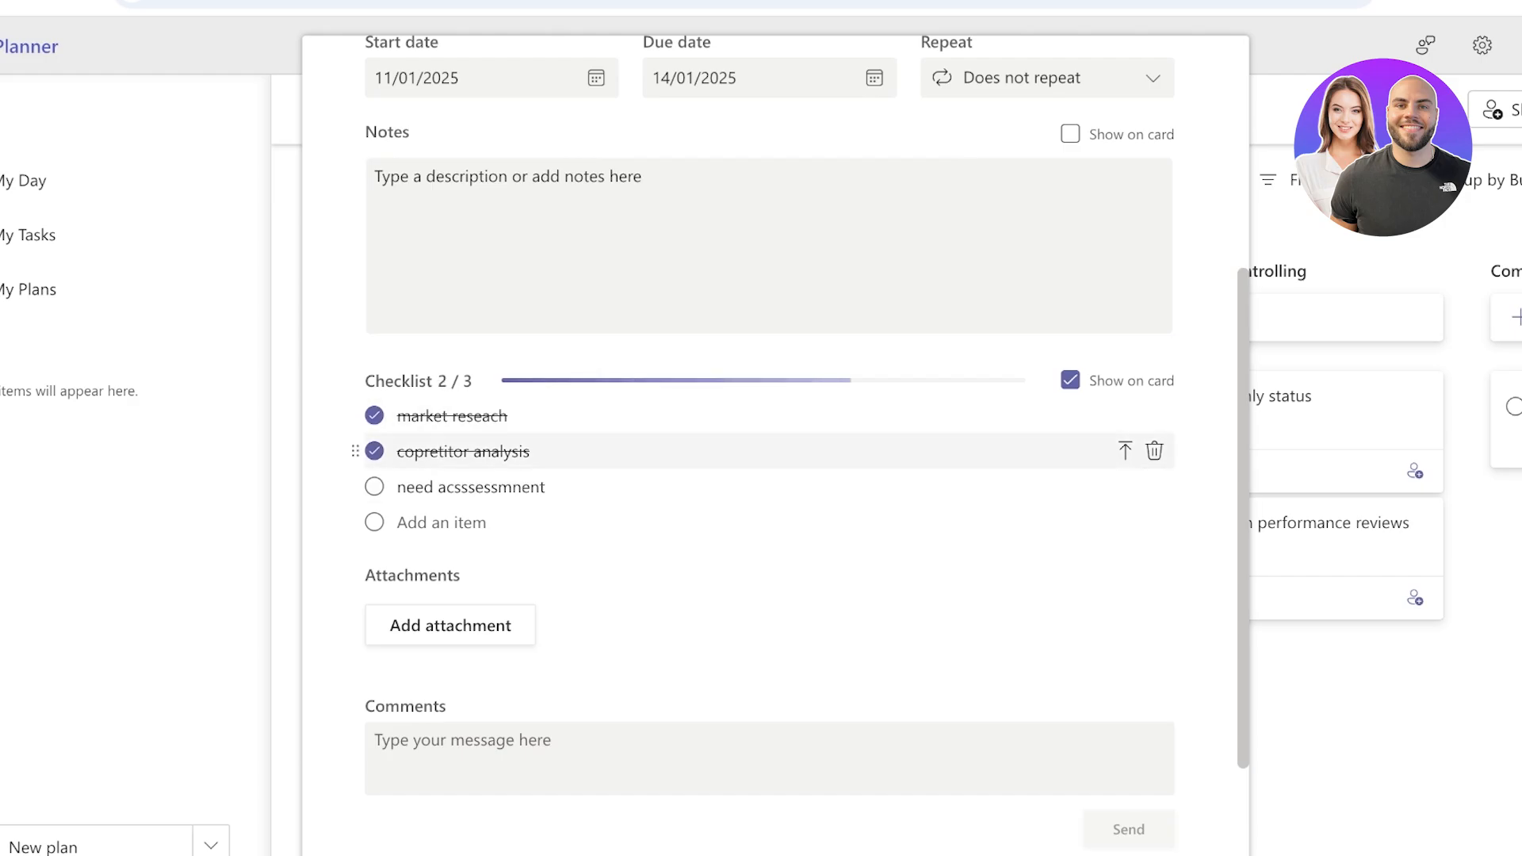
{"action": "left_click", "coordinate": [1499, 430]}
{"action": "scroll", "coordinate": [496, 595], "scroll_direction": "down", "scroll_amount": 2}
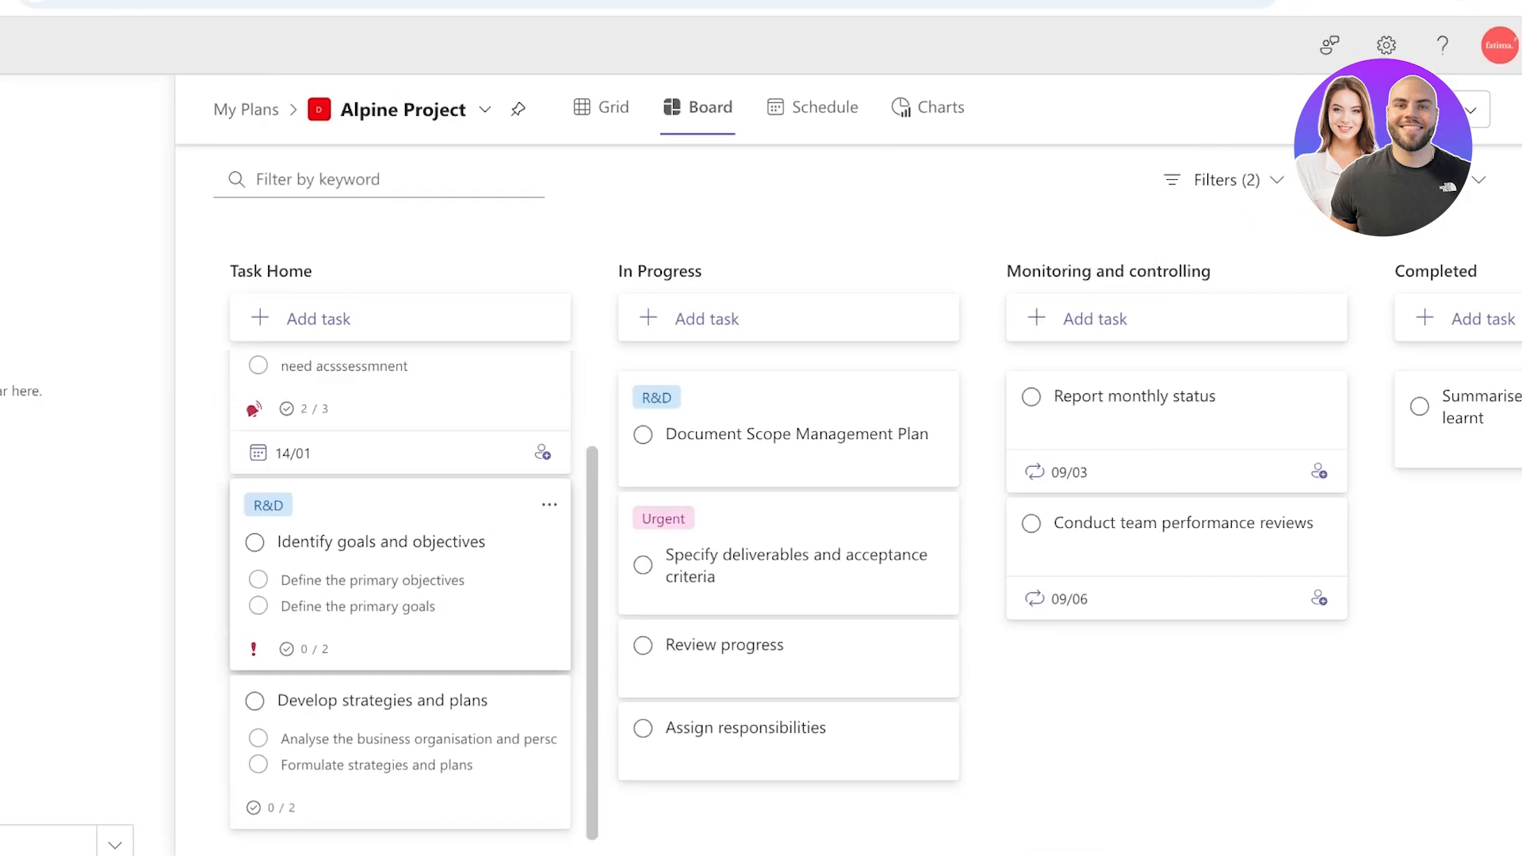
{"action": "scroll", "coordinate": [400, 594], "scroll_direction": "up", "scroll_amount": 2}
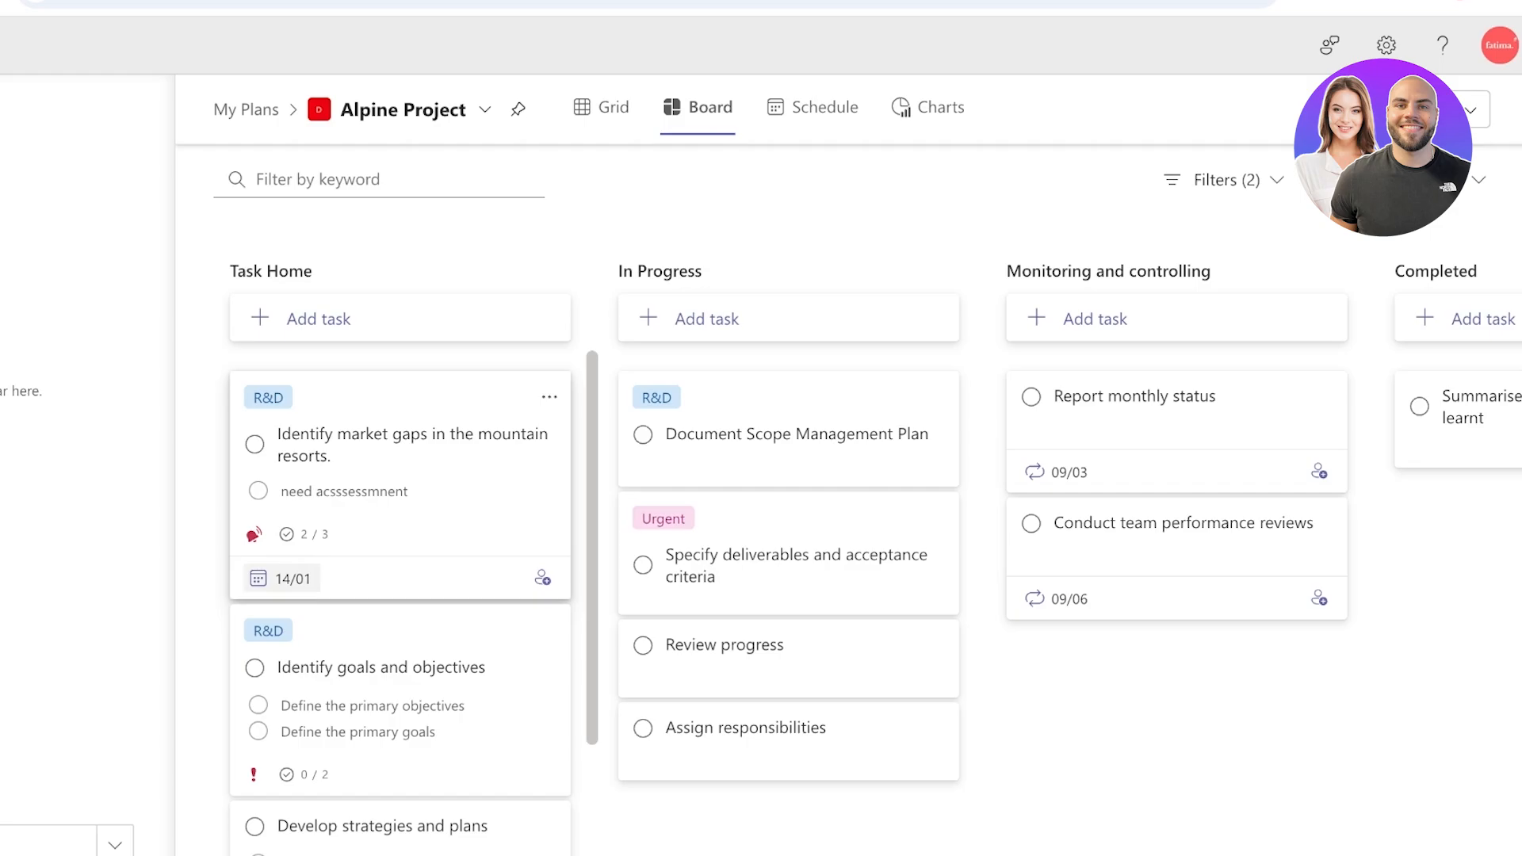
Step: Reopen the market gaps task and review its attachment source options without attaching anything
{"action": "left_click", "coordinate": [396, 507]}
{"action": "scroll", "coordinate": [396, 507], "scroll_direction": "down", "scroll_amount": 5}
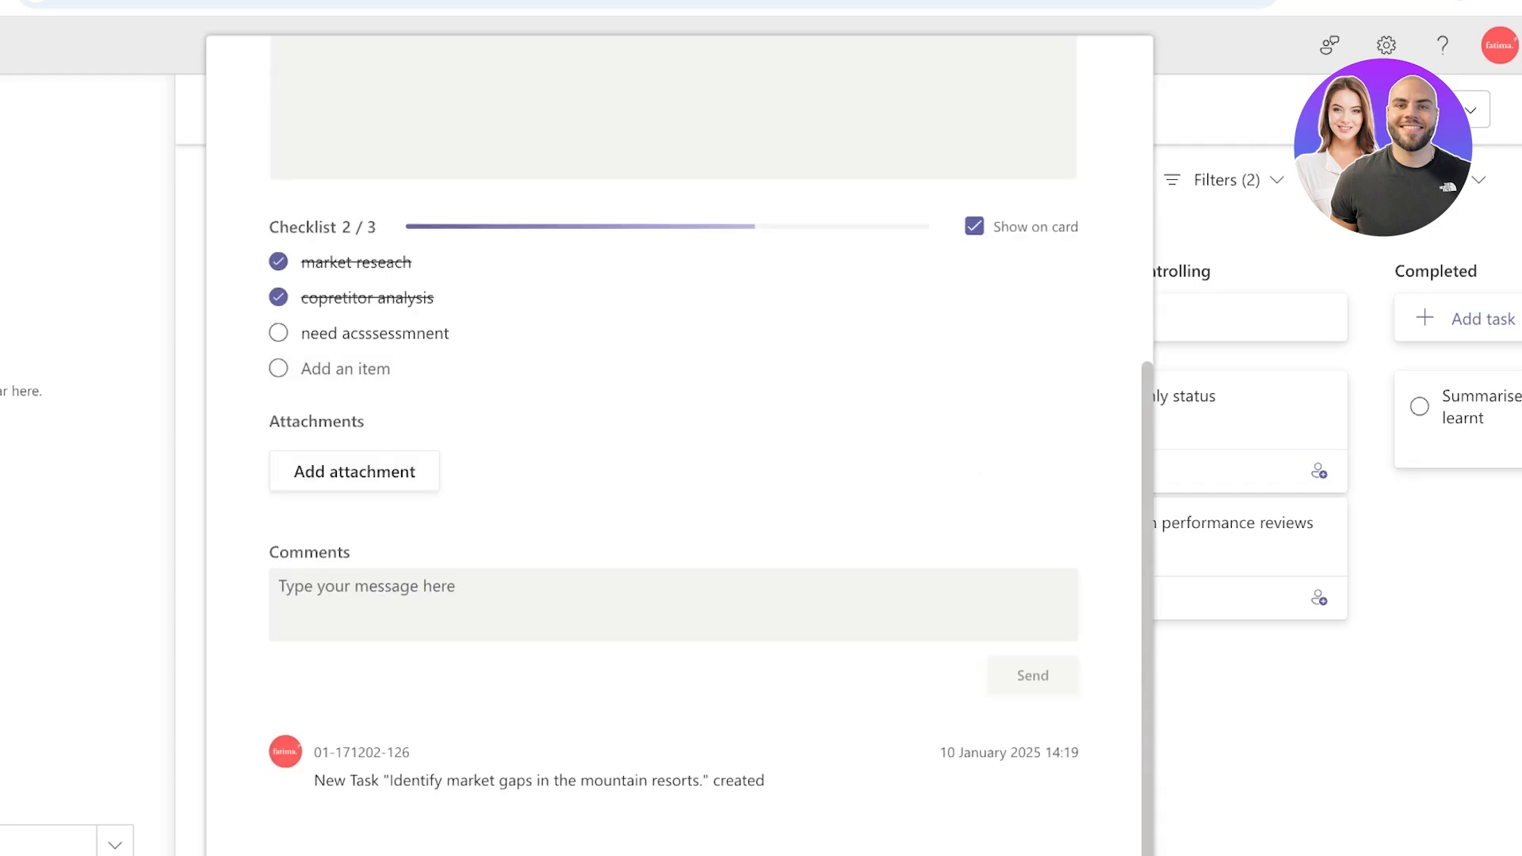
{"action": "left_click", "coordinate": [443, 471]}
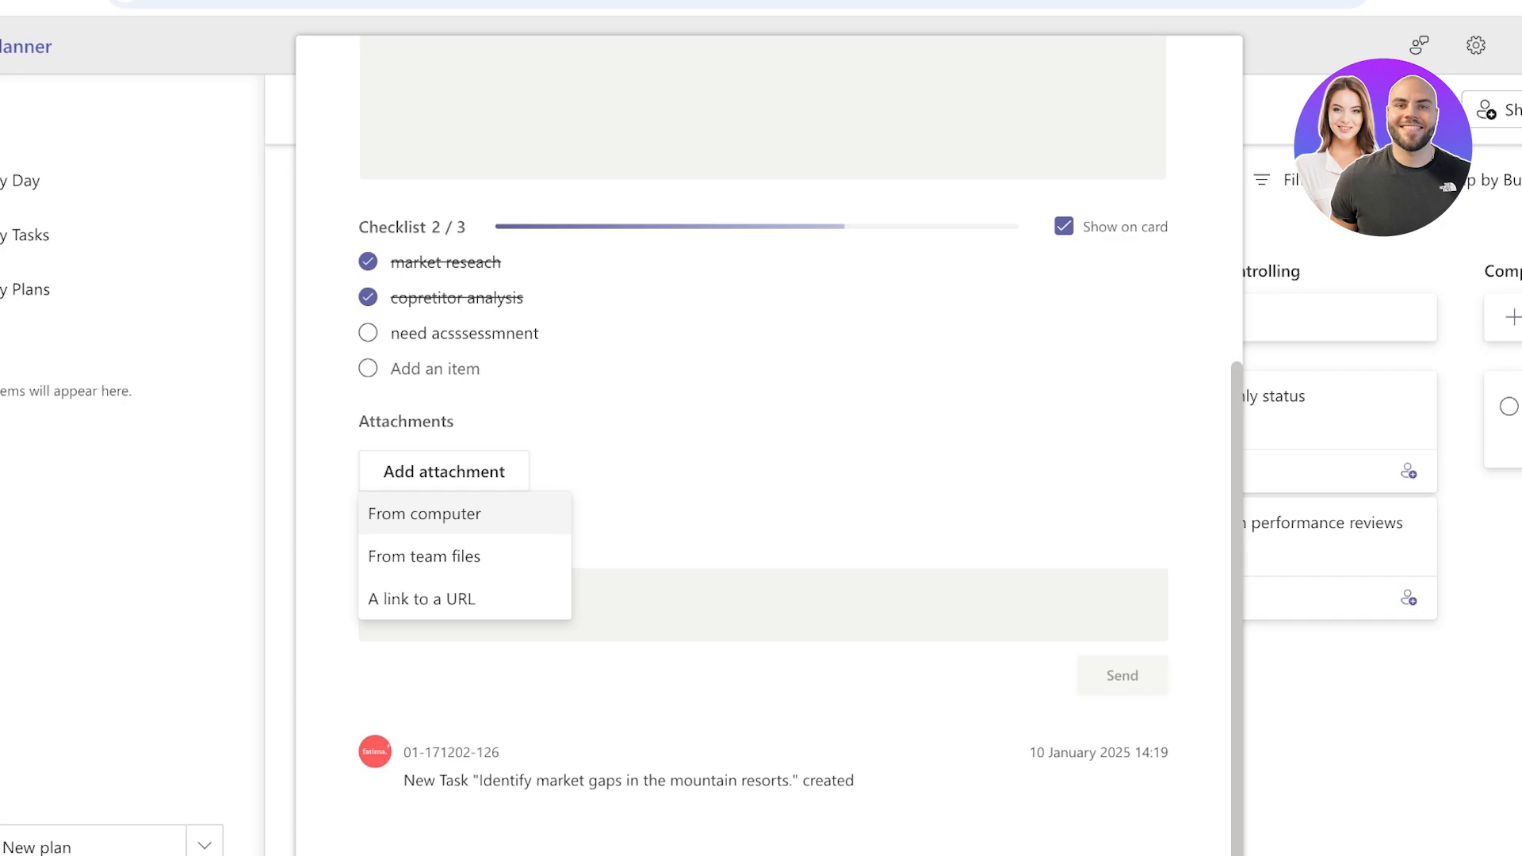
{"action": "left_click", "coordinate": [444, 472]}
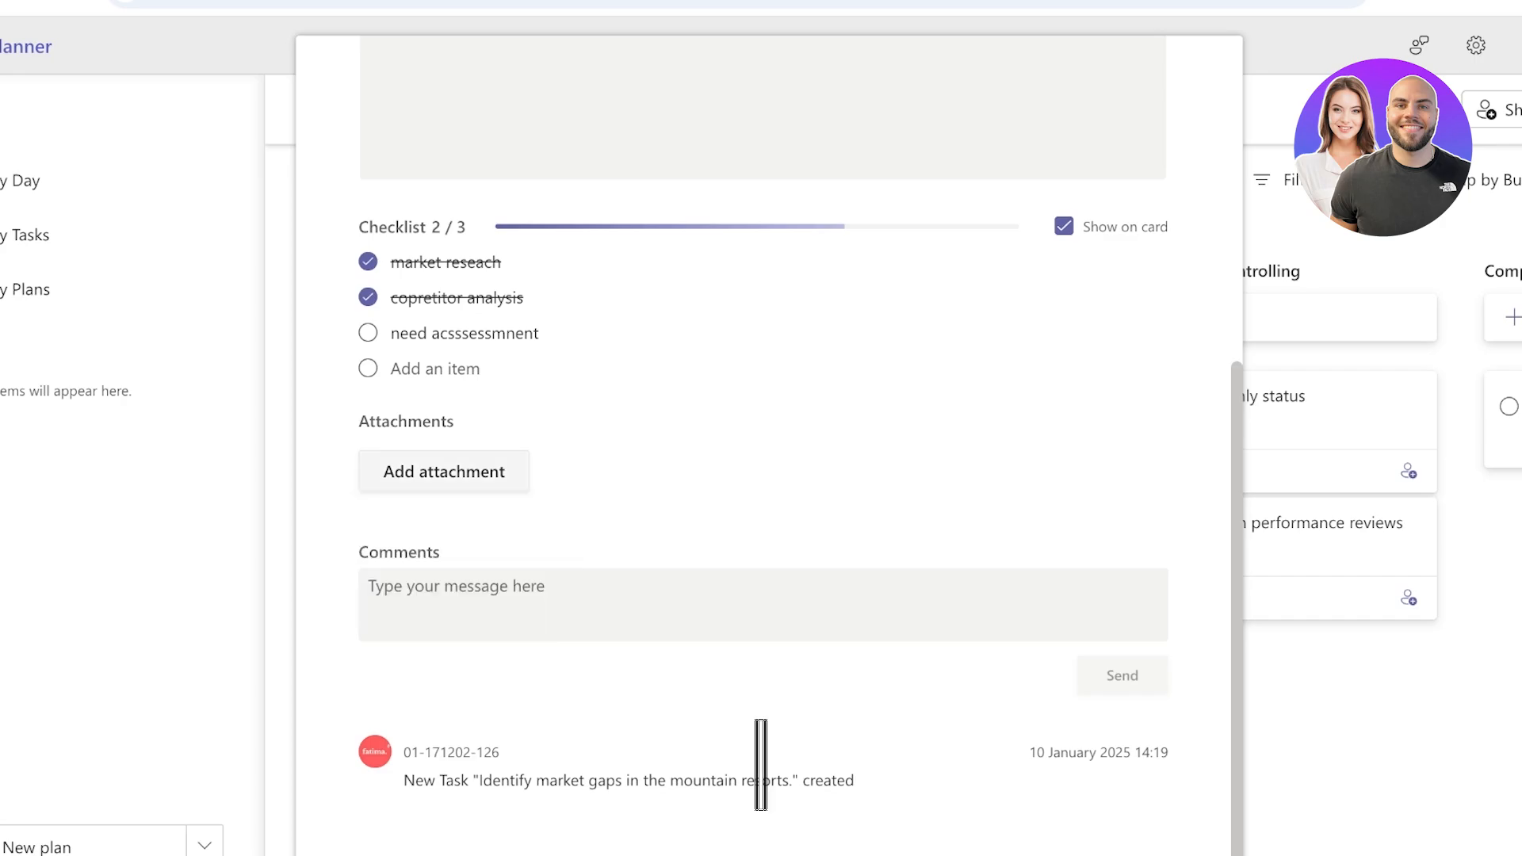
{"action": "key", "text": "Escape"}
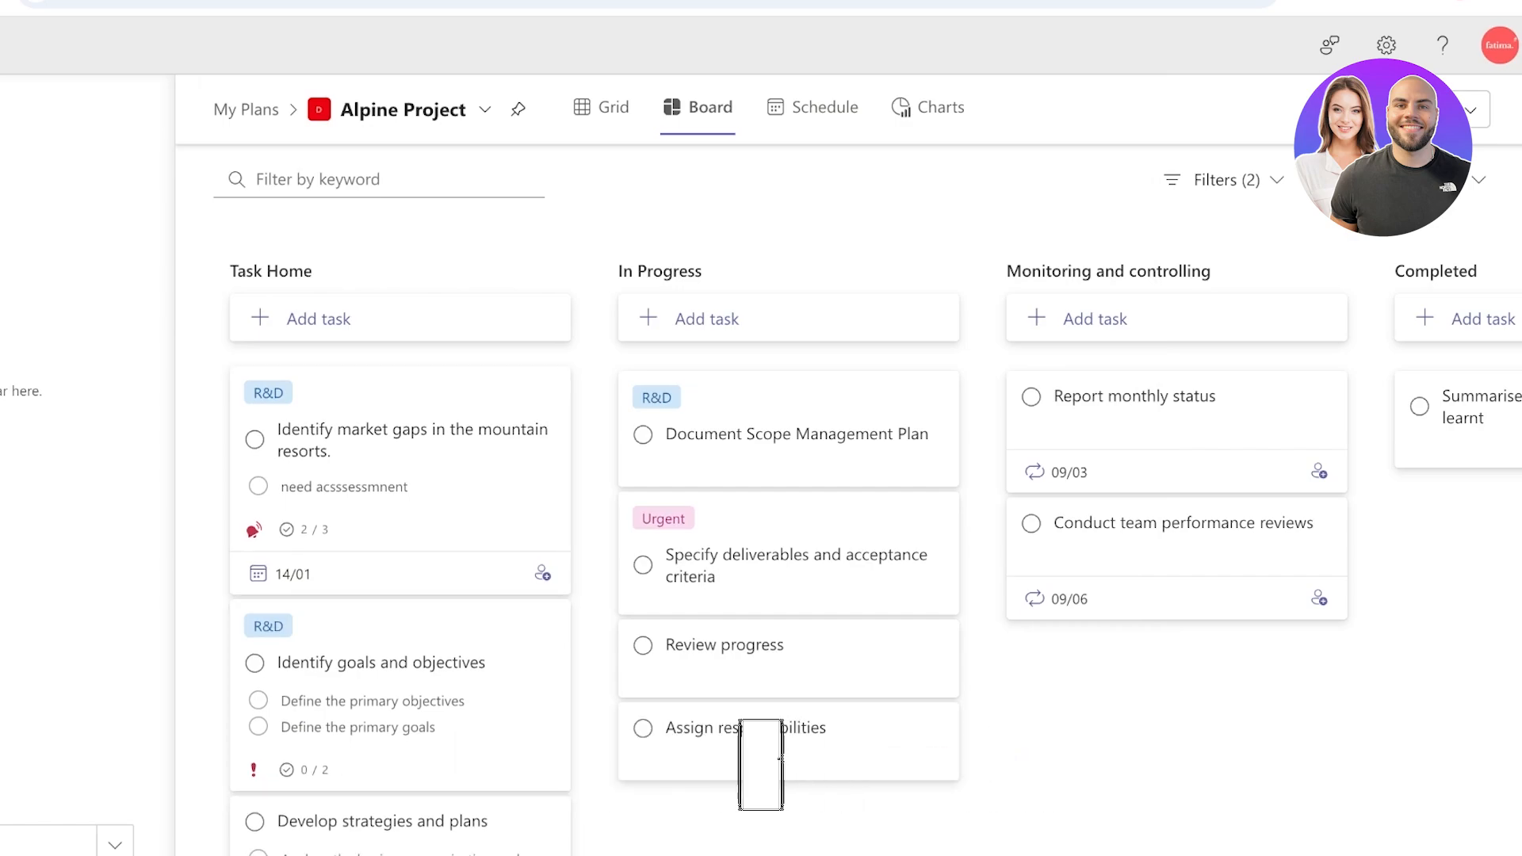
Step: Mark "Identify goals and objectives", "Develop strategies and plans" and every task in the In Progress bucket complete
{"action": "left_click", "coordinate": [254, 663]}
{"action": "left_click", "coordinate": [254, 630]}
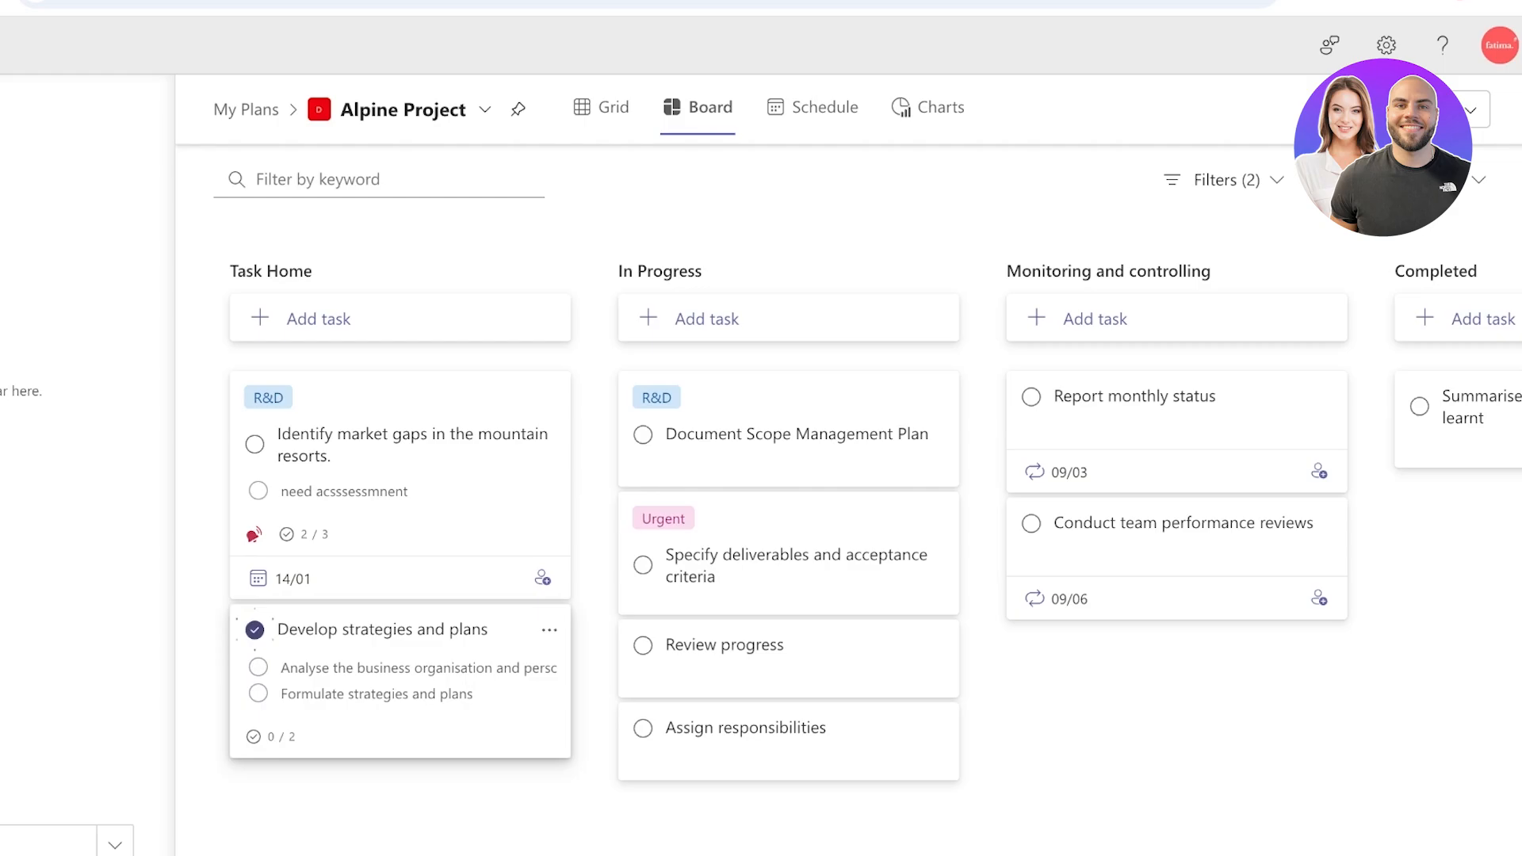
{"action": "left_click", "coordinate": [643, 434]}
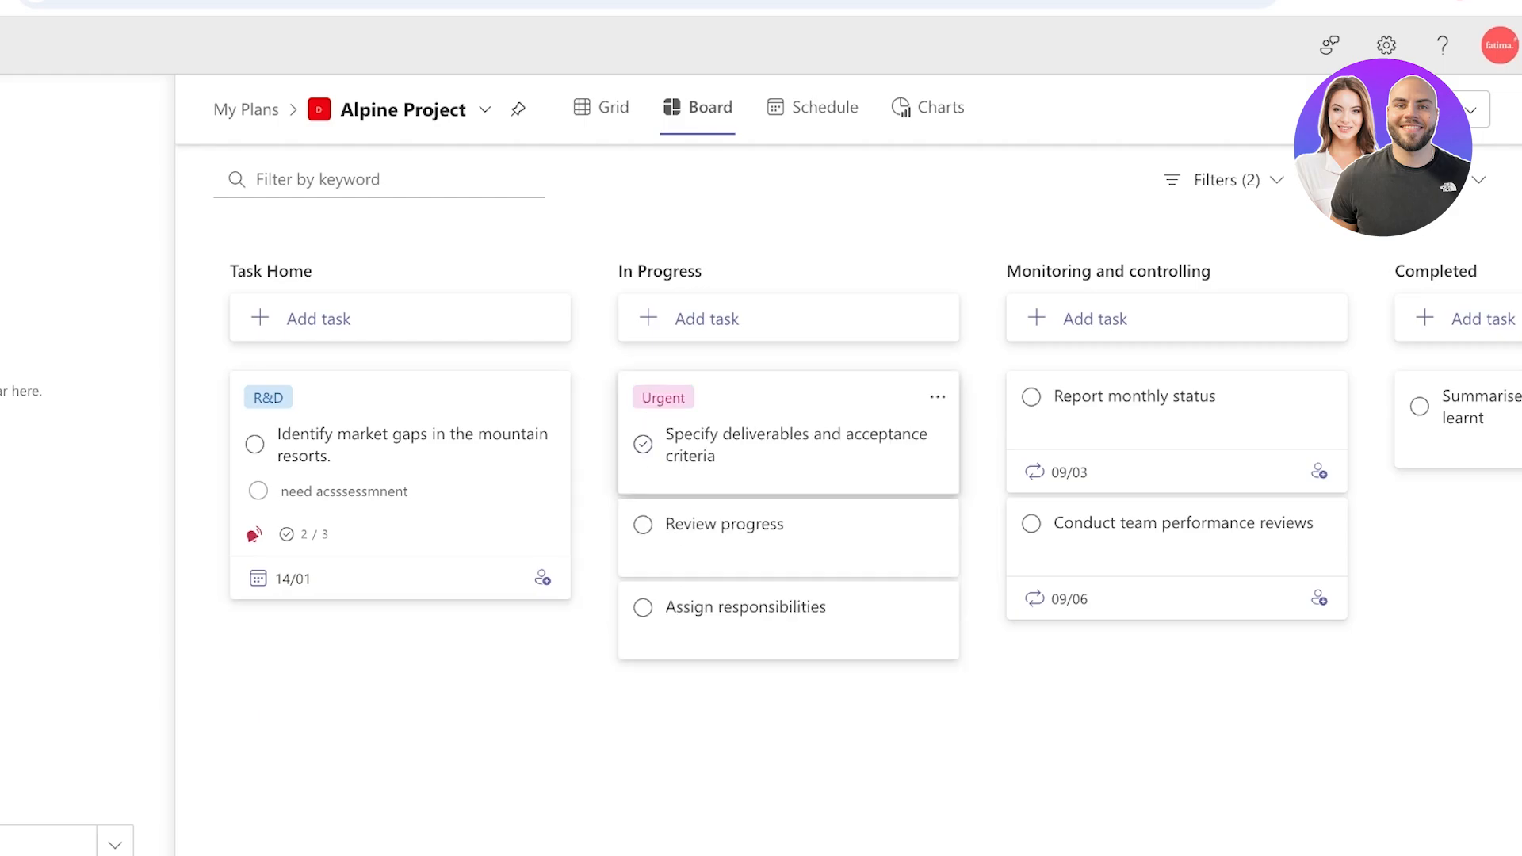
{"action": "left_click", "coordinate": [642, 444]}
{"action": "left_click", "coordinate": [643, 396]}
{"action": "left_click", "coordinate": [643, 396]}
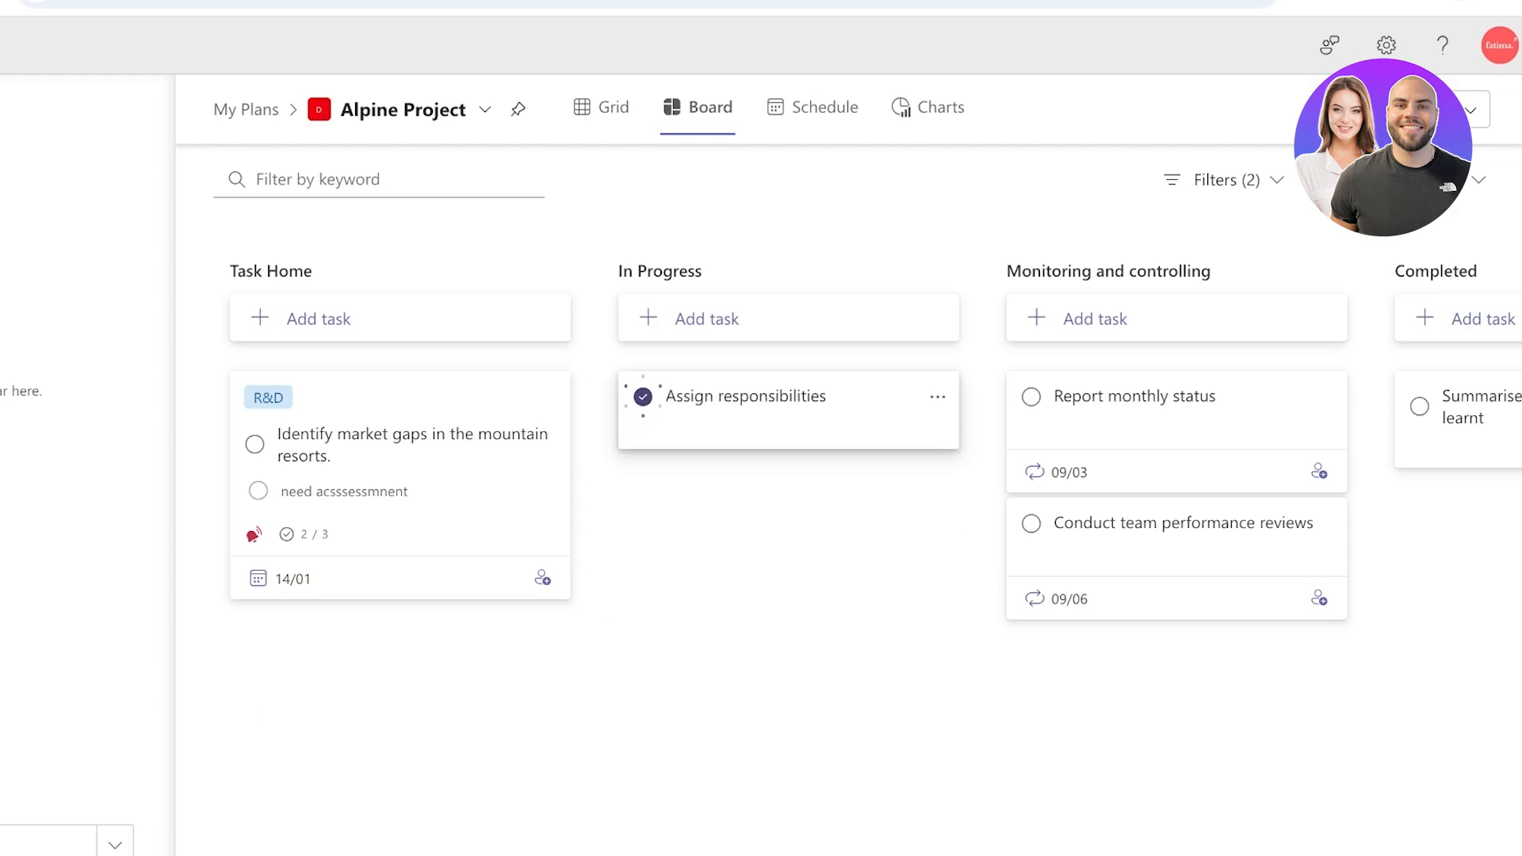
Step: Move the "Report monthly status" task to the Completed bucket and mark it complete
{"action": "mouse_move", "coordinate": [1110, 416]}
{"action": "left_mouse_down"}
{"action": "mouse_move", "coordinate": [1466, 428]}
{"action": "mouse_move", "coordinate": [1109, 428]}
{"action": "left_mouse_up"}
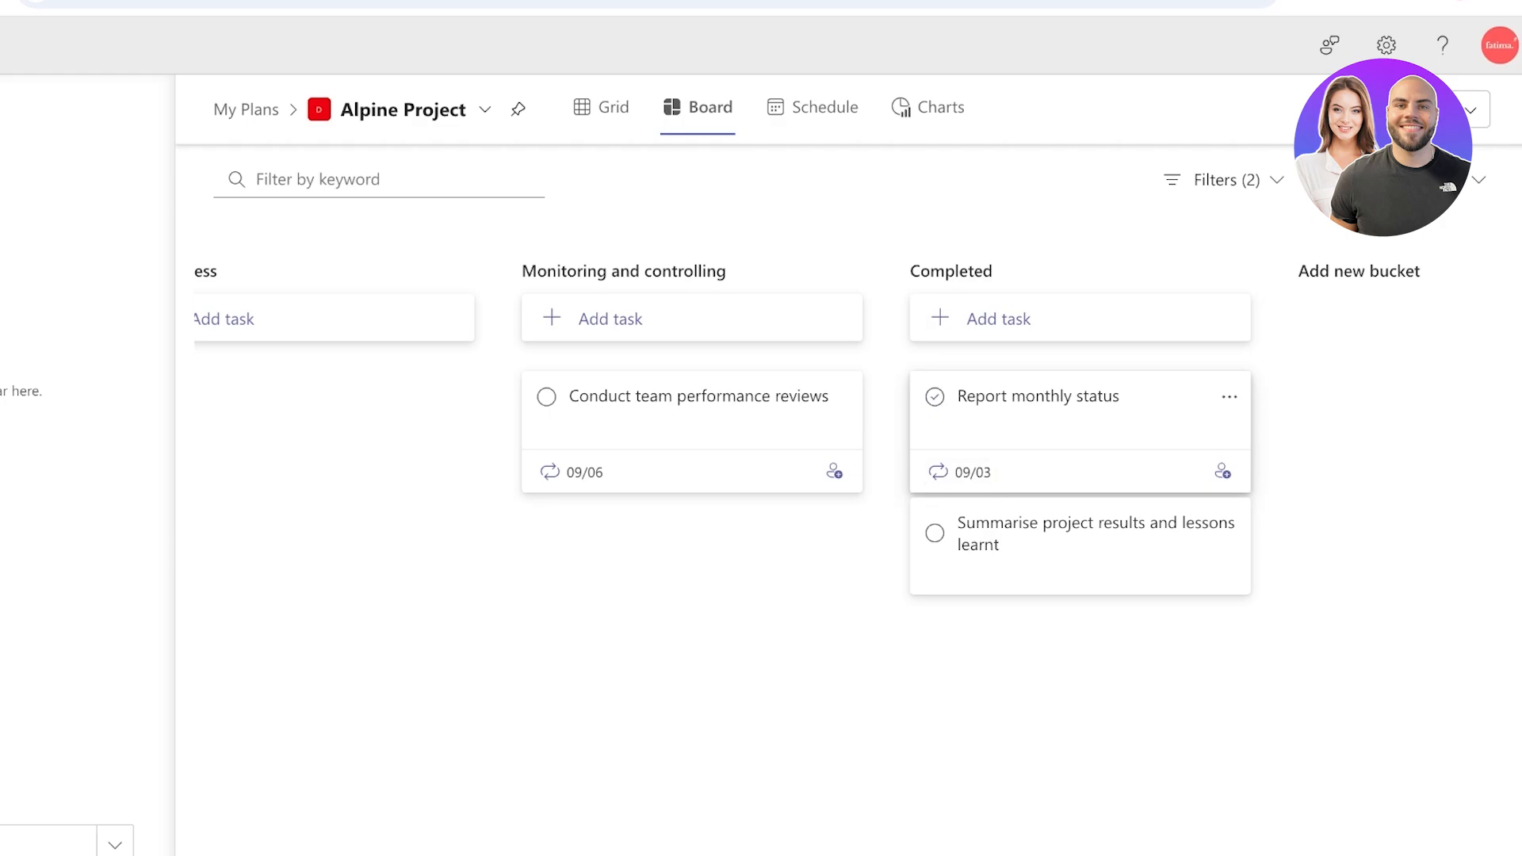
{"action": "left_click", "coordinate": [934, 396]}
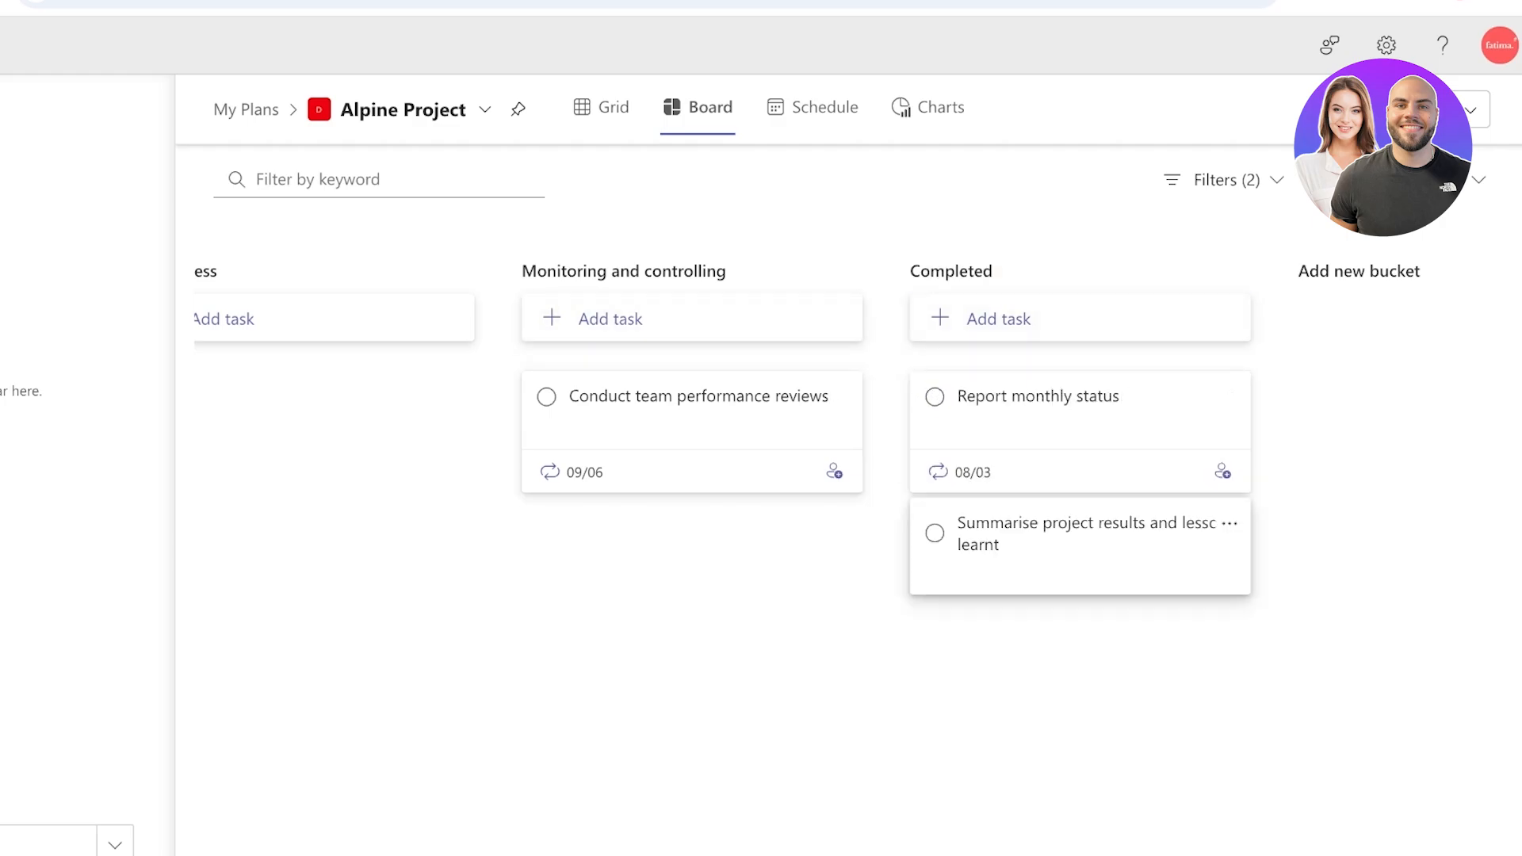
Step: Complete the "need acsssessmnent" checklist item on the market gaps card and check the task's details
{"action": "scroll", "coordinate": [848, 507], "scroll_direction": "left", "scroll_amount": 5}
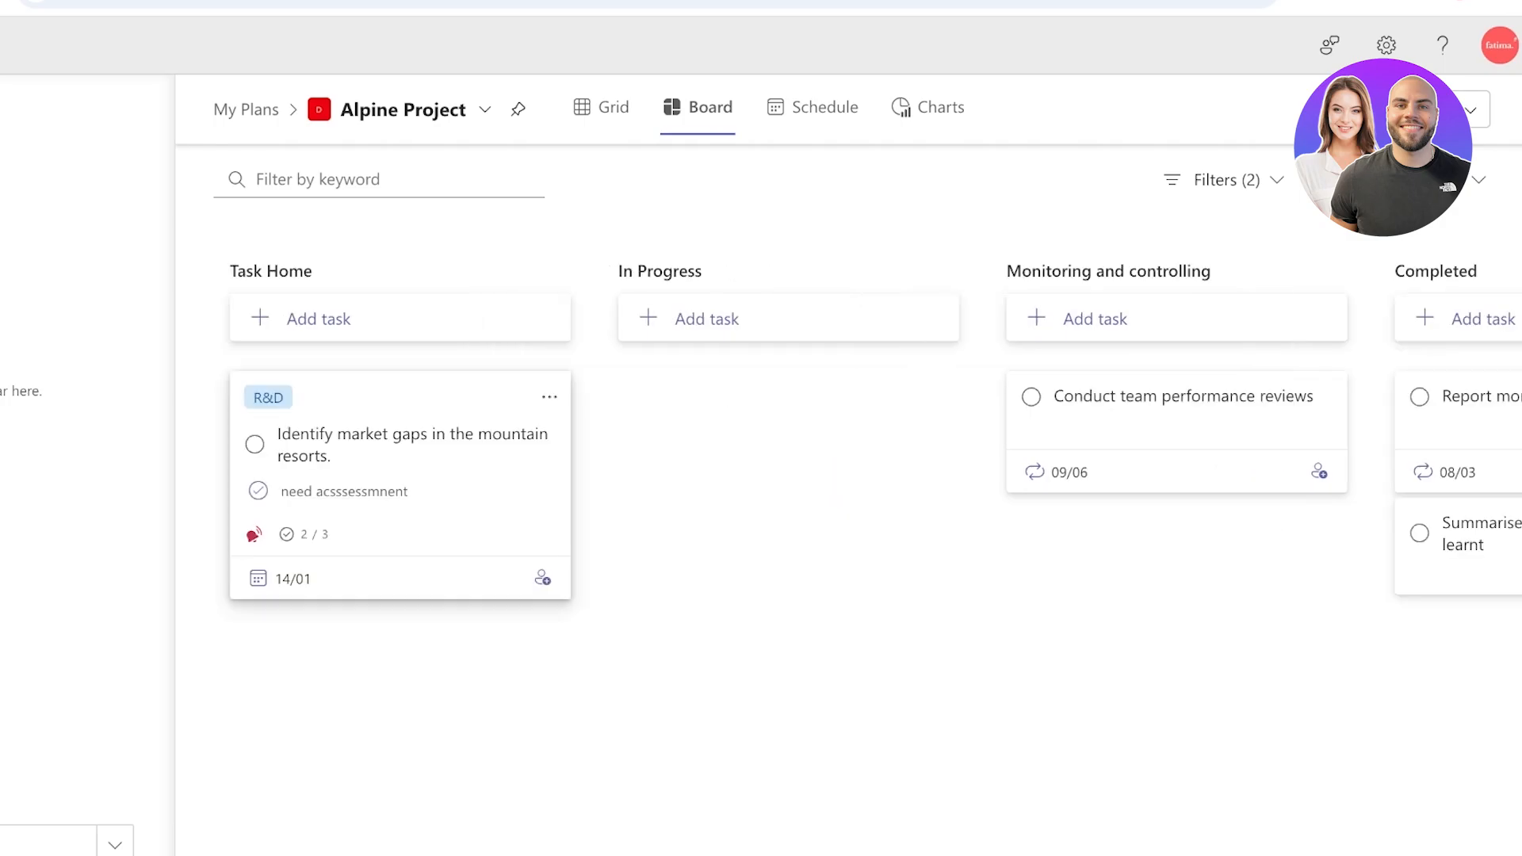
{"action": "left_click", "coordinate": [257, 491]}
{"action": "left_click", "coordinate": [412, 473]}
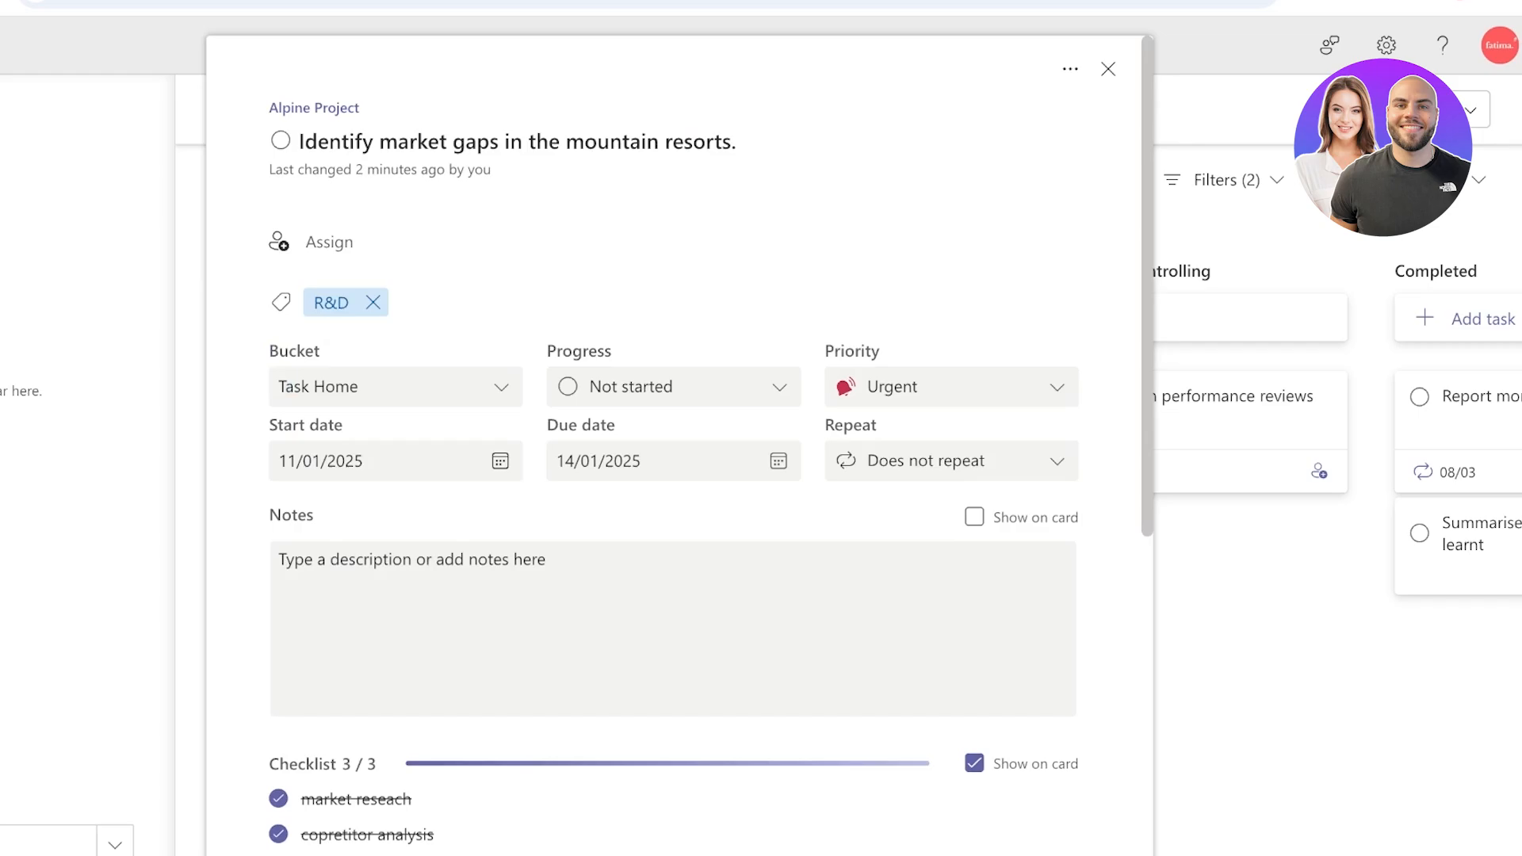
{"action": "scroll", "coordinate": [443, 565], "scroll_direction": "down", "scroll_amount": 3}
{"action": "left_click", "coordinate": [151, 523]}
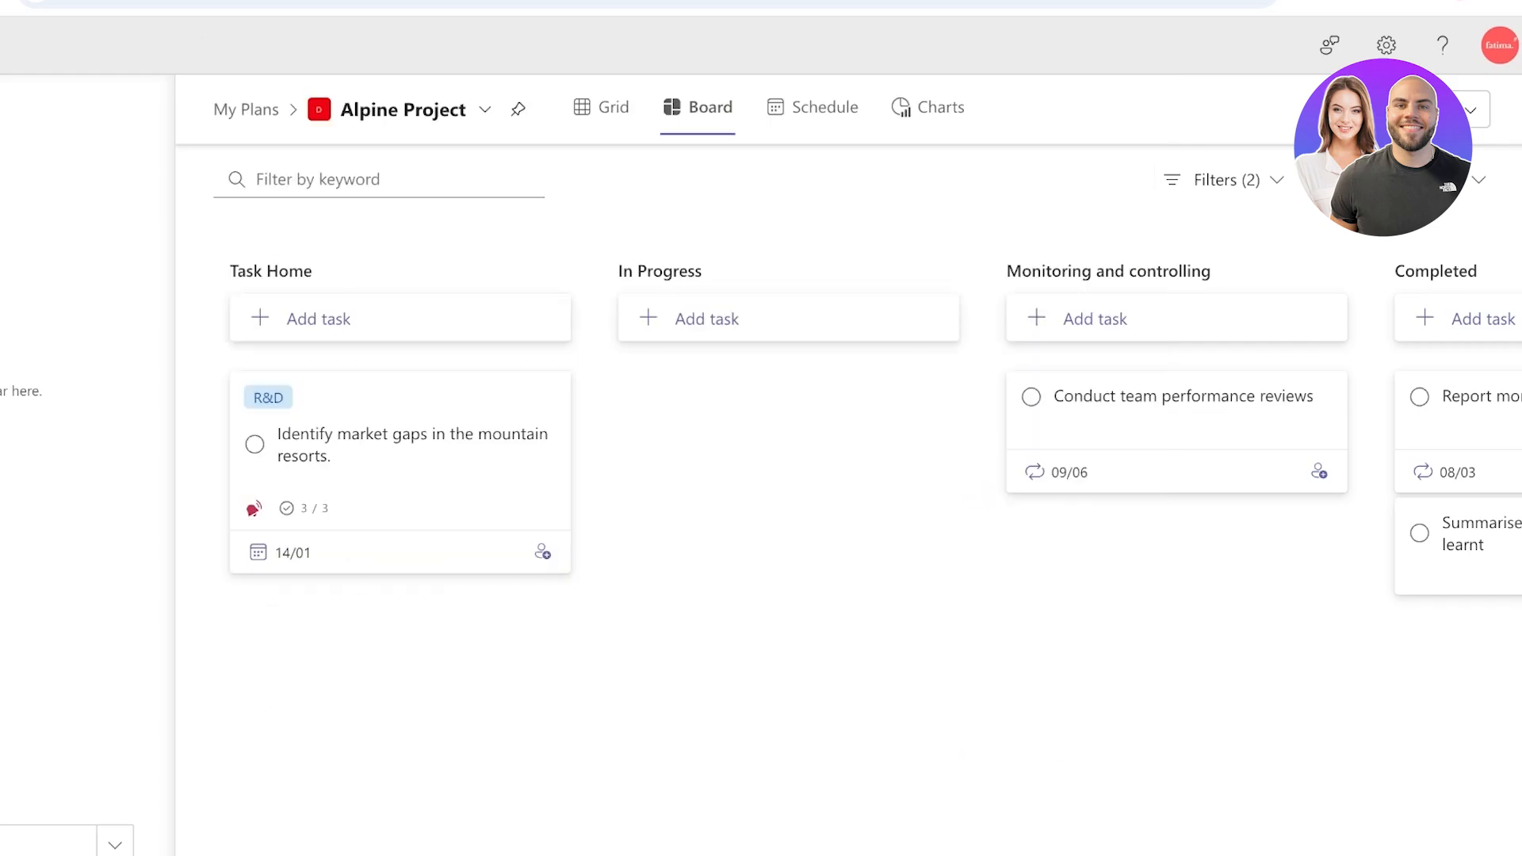
Step: Uncheck all three checklist items in the market gaps task's details and return to the board
{"action": "left_click", "coordinate": [413, 523]}
{"action": "left_click", "coordinate": [279, 799]}
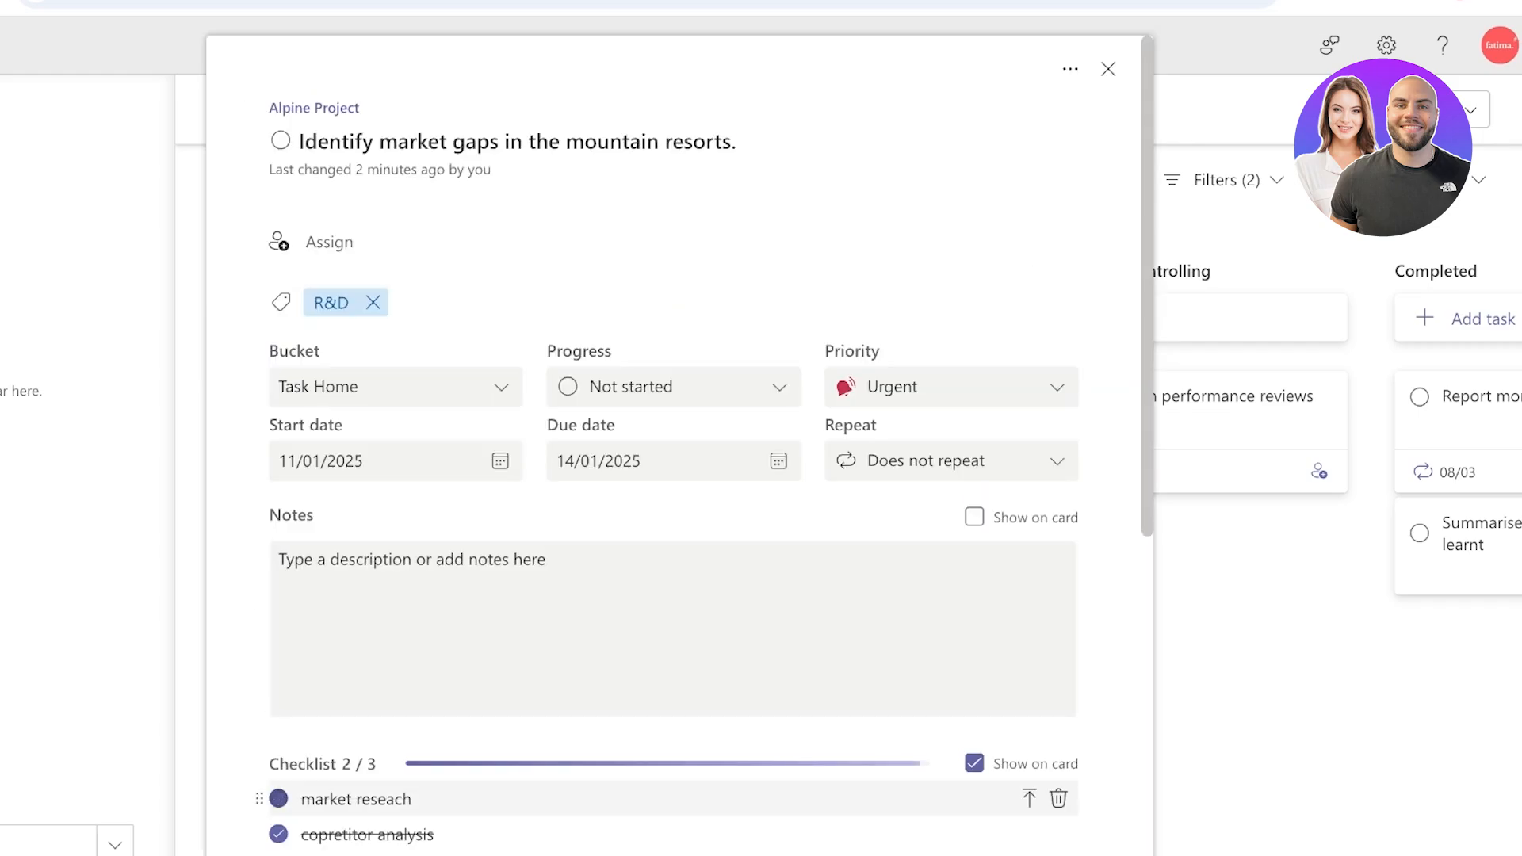
{"action": "scroll", "coordinate": [476, 832], "scroll_direction": "down", "scroll_amount": 1}
{"action": "left_click", "coordinate": [278, 807]}
{"action": "left_click", "coordinate": [278, 842]}
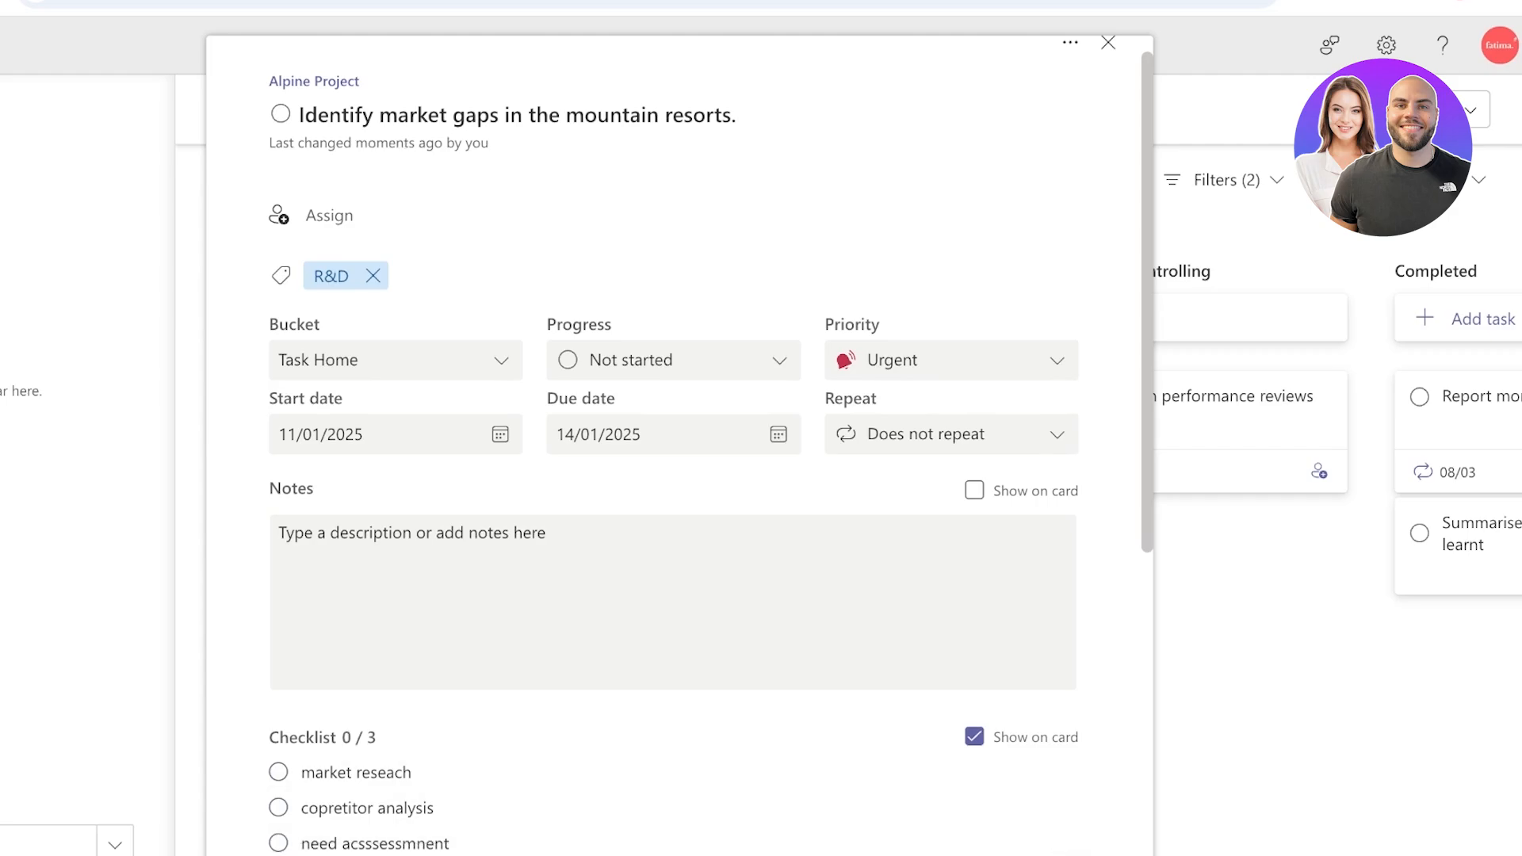
{"action": "key", "text": "Escape"}
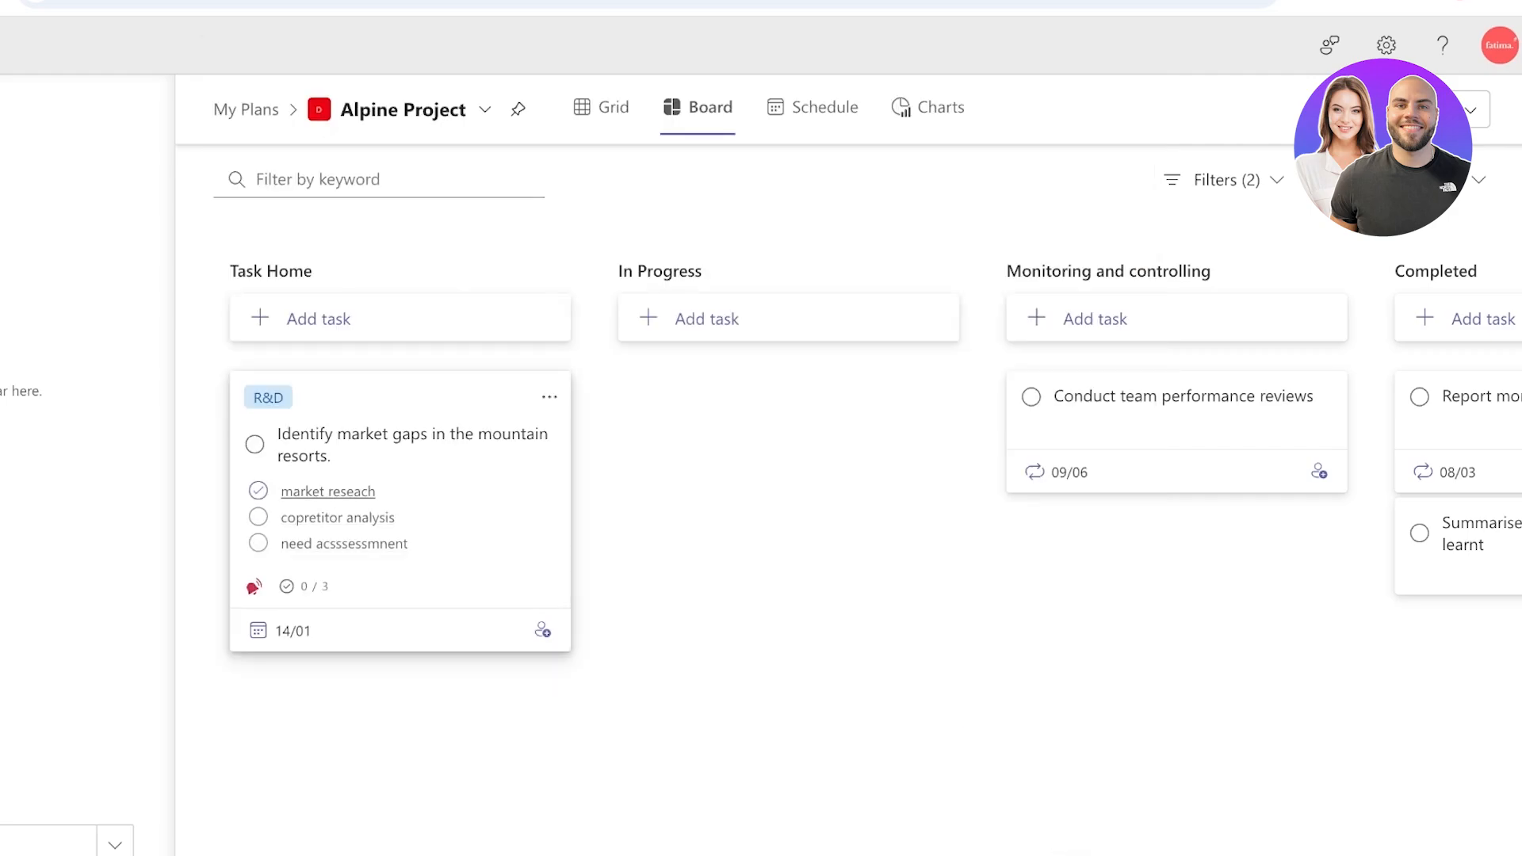
Step: Complete all three checklist items directly on the market gaps card and assign the task to your own account
{"action": "left_click", "coordinate": [258, 491]}
{"action": "left_click", "coordinate": [258, 491]}
{"action": "left_click", "coordinate": [401, 515]}
{"action": "key", "text": "Escape"}
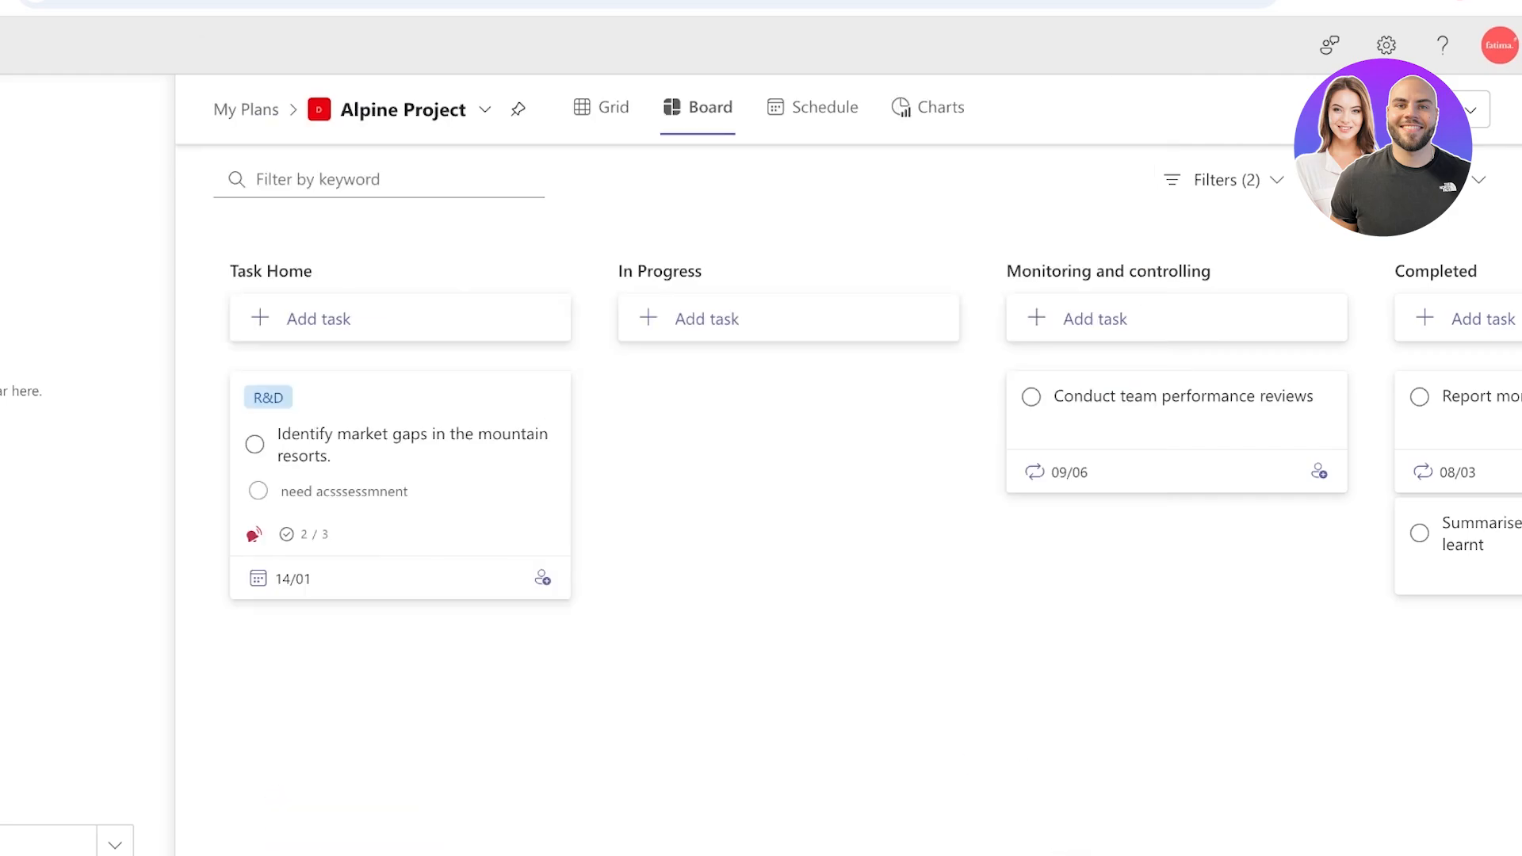
{"action": "left_click", "coordinate": [254, 489]}
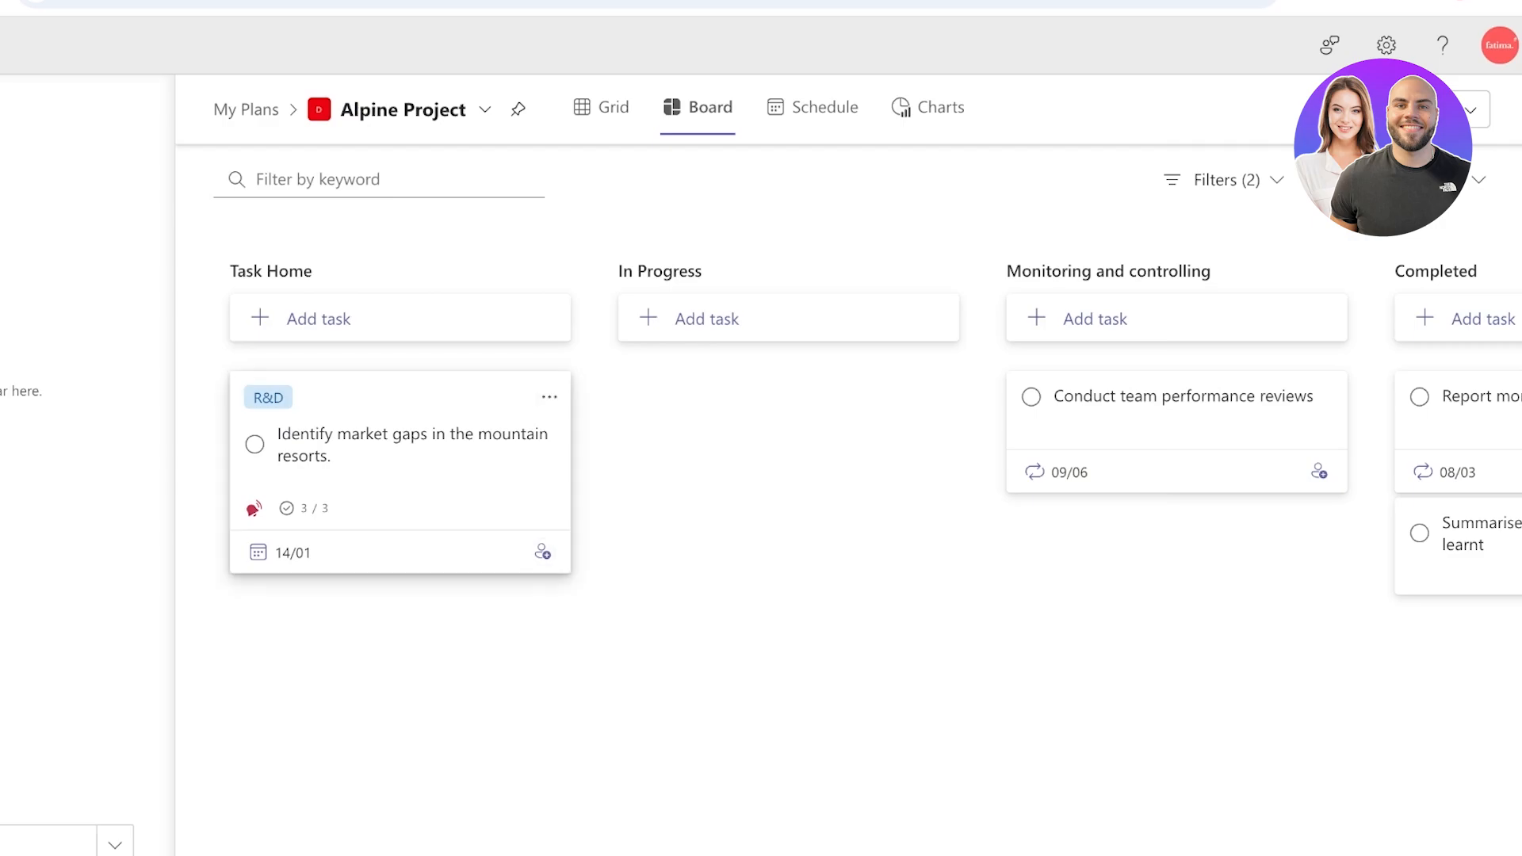
{"action": "left_click", "coordinate": [542, 552]}
{"action": "left_click", "coordinate": [282, 700]}
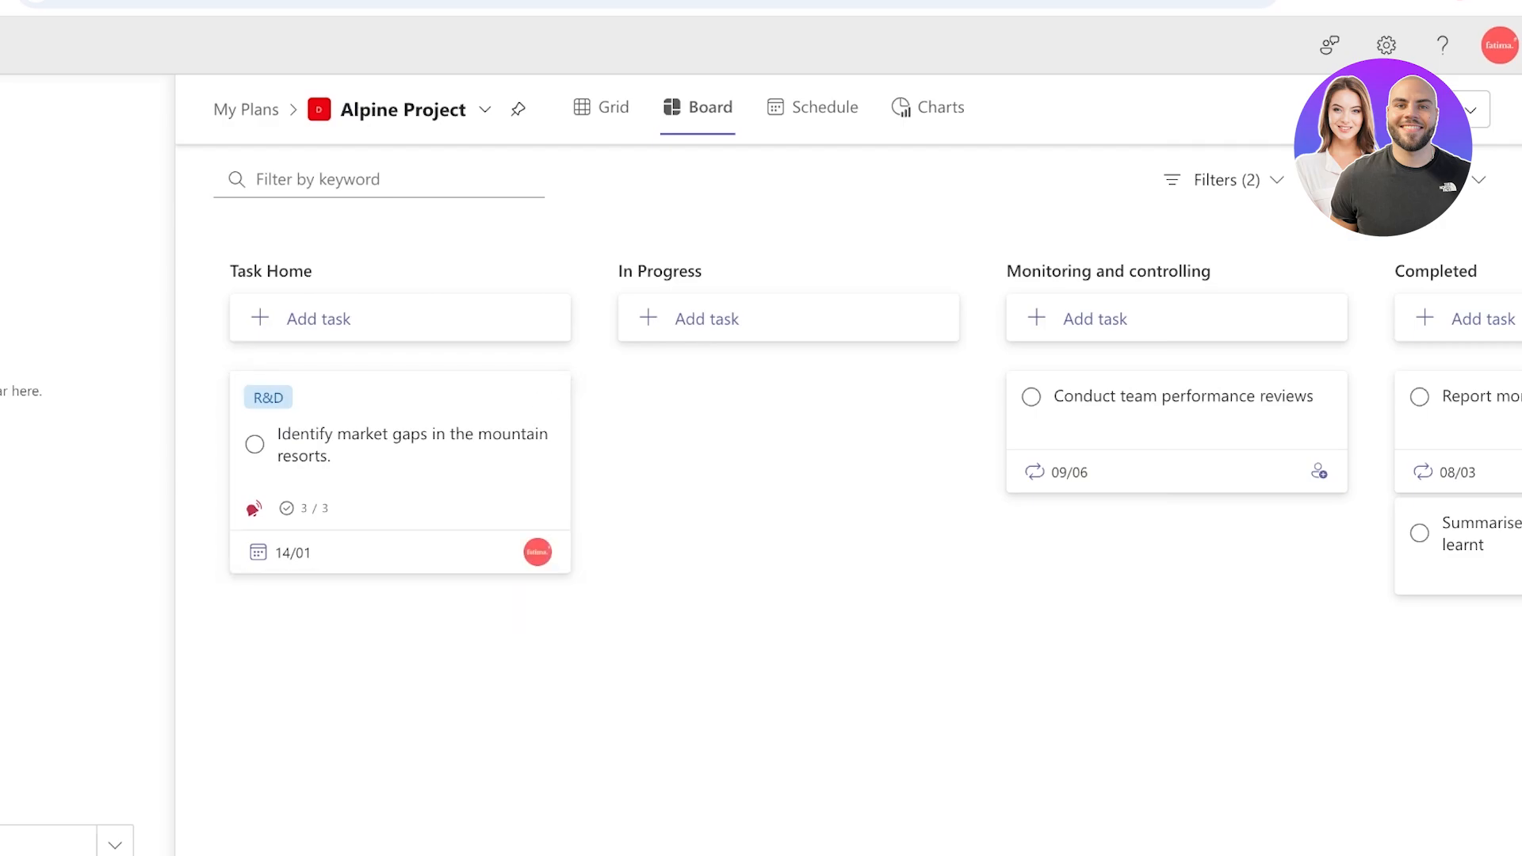
Step: Move the "Identify market gaps in the mountain resorts." task to the In Progress bucket and switch to the schedule view
{"action": "left_click_drag", "start_coordinate": [400, 483], "coordinate": [788, 480]}
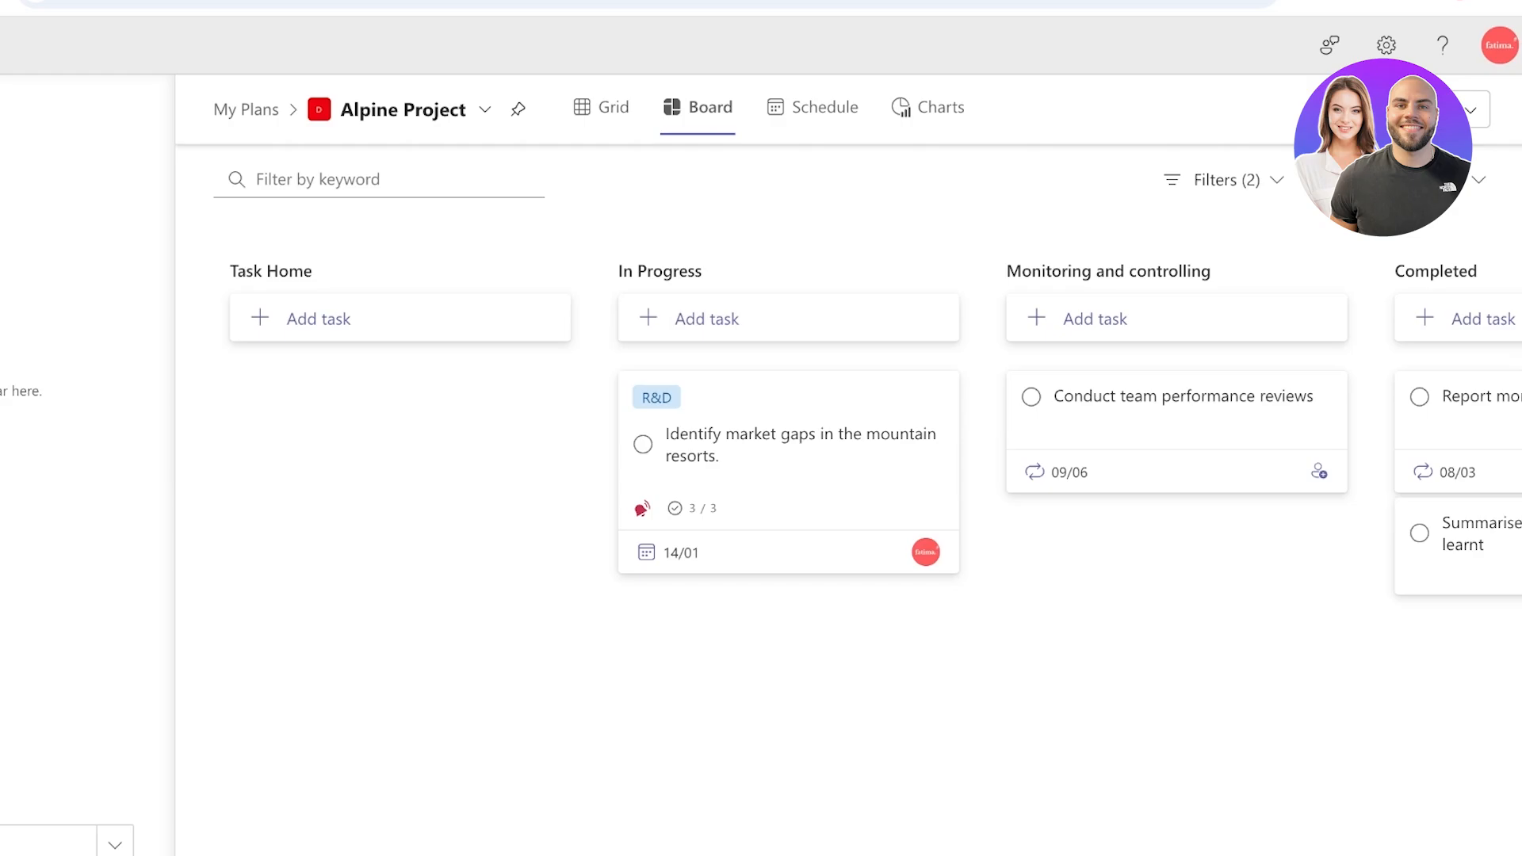
{"action": "left_click", "coordinate": [812, 107]}
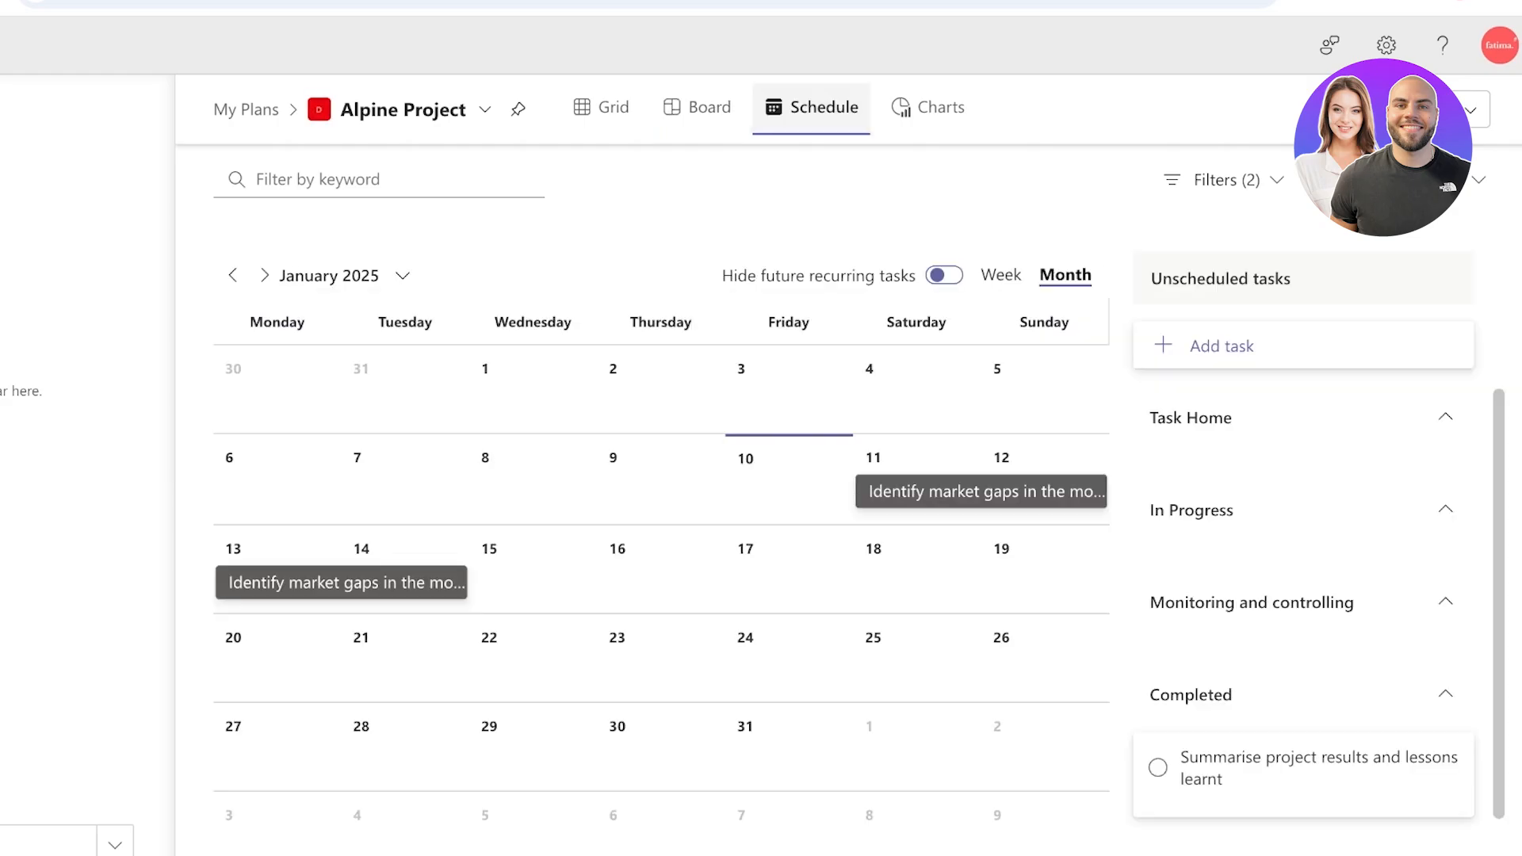
{"action": "left_click", "coordinate": [578, 544]}
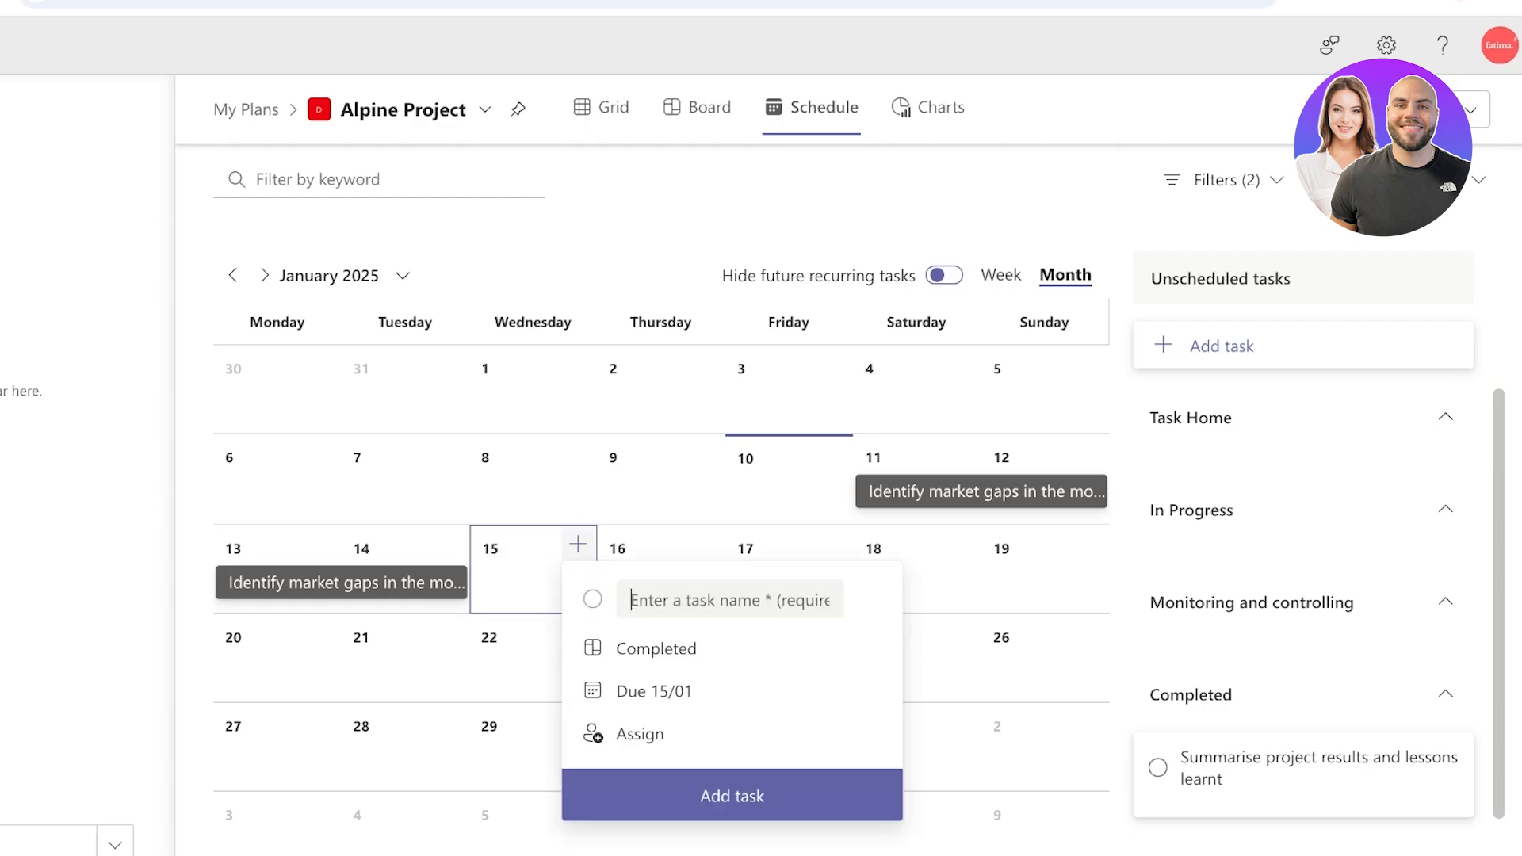
{"action": "left_click", "coordinate": [803, 556]}
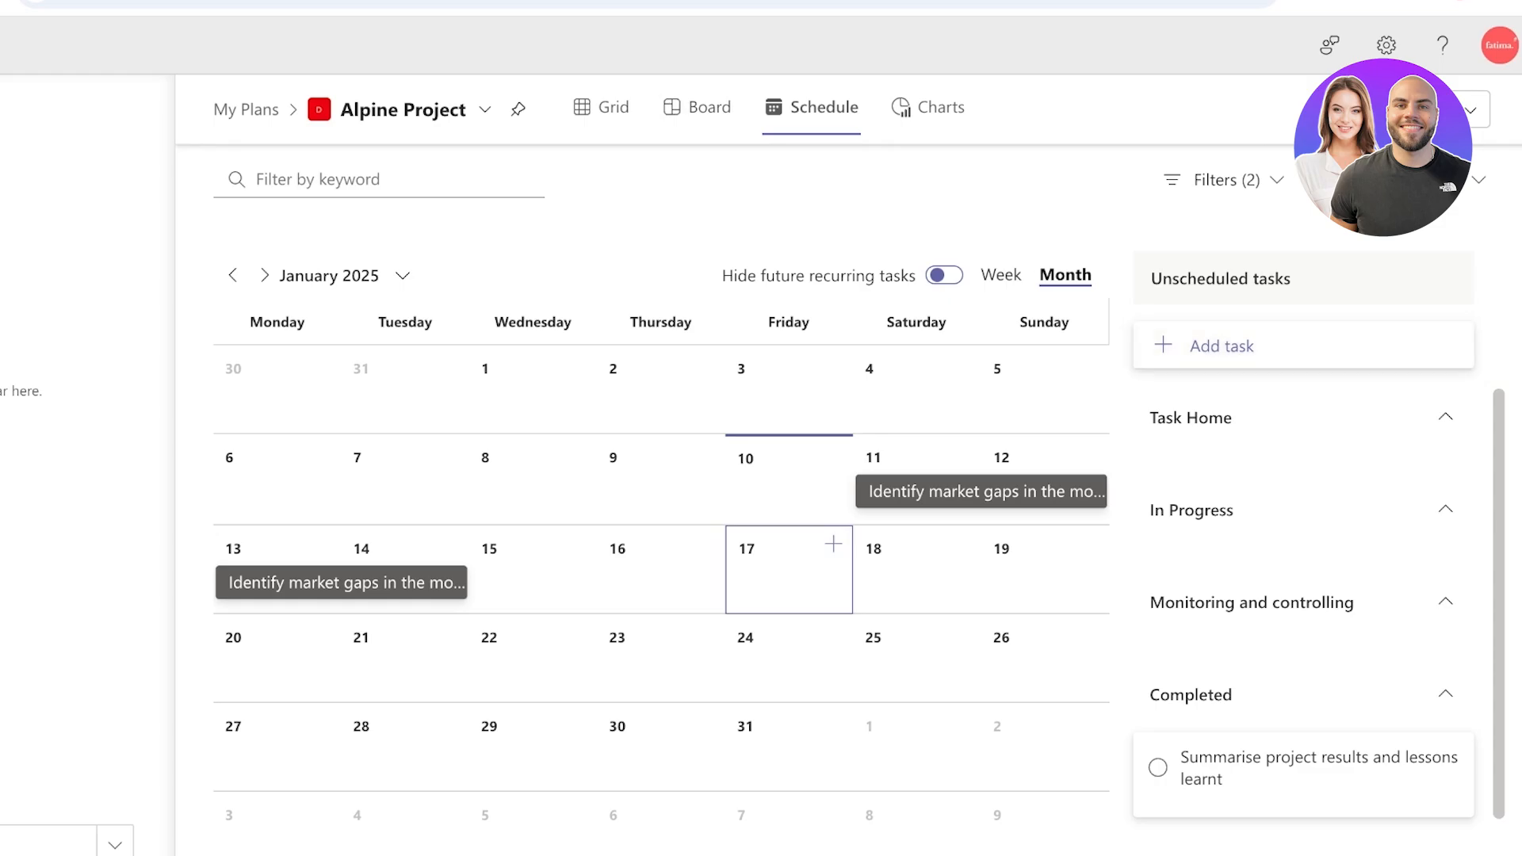
{"action": "left_click", "coordinate": [1221, 345]}
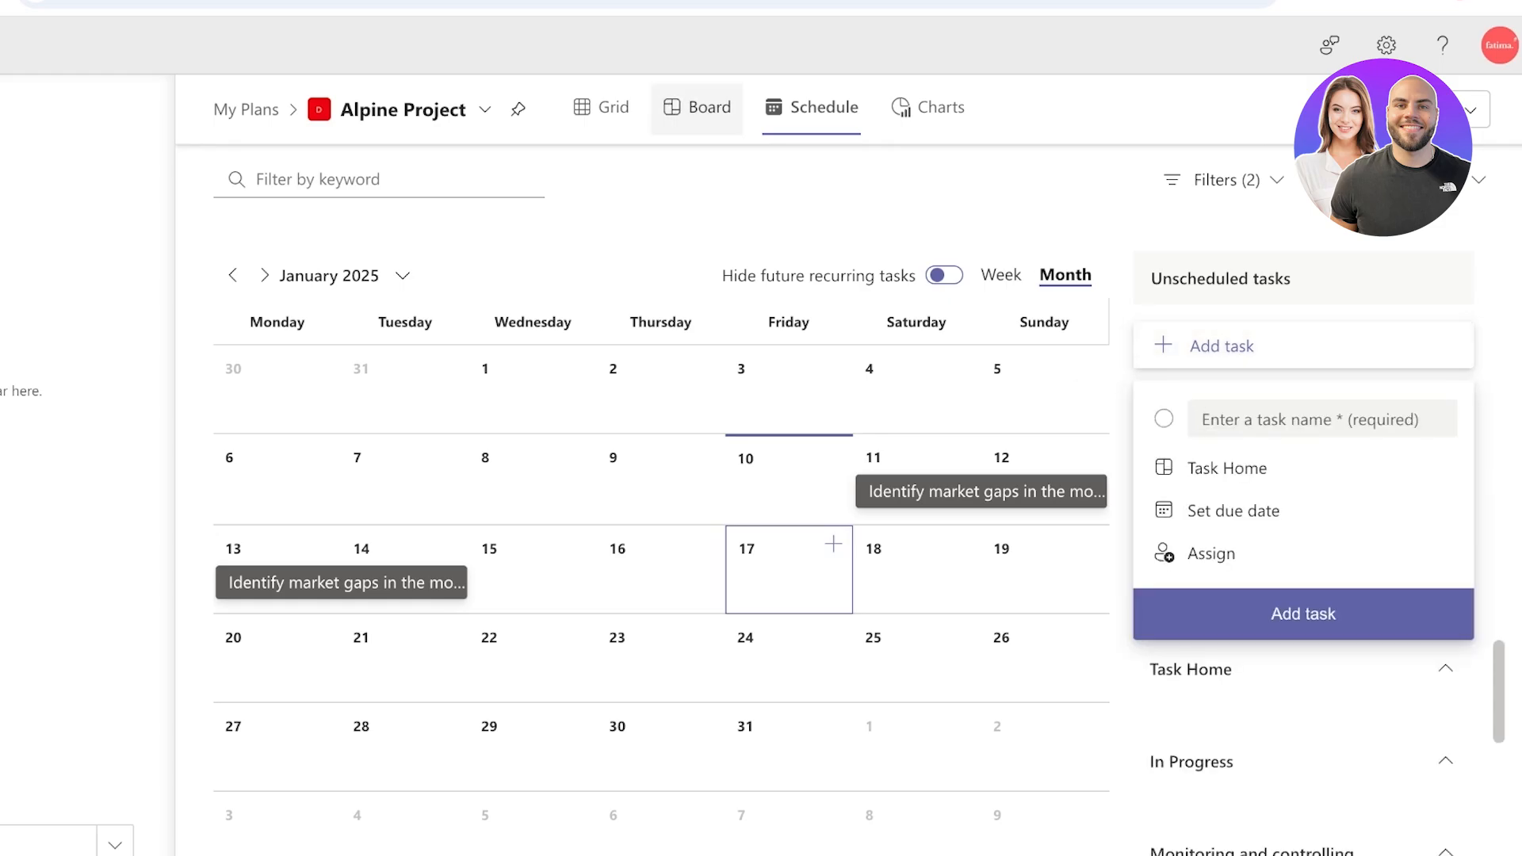
Step: Add a task named "build a new map for x resort" to the Task Home bucket on the board
{"action": "left_click", "coordinate": [698, 107]}
{"action": "left_click", "coordinate": [399, 319]}
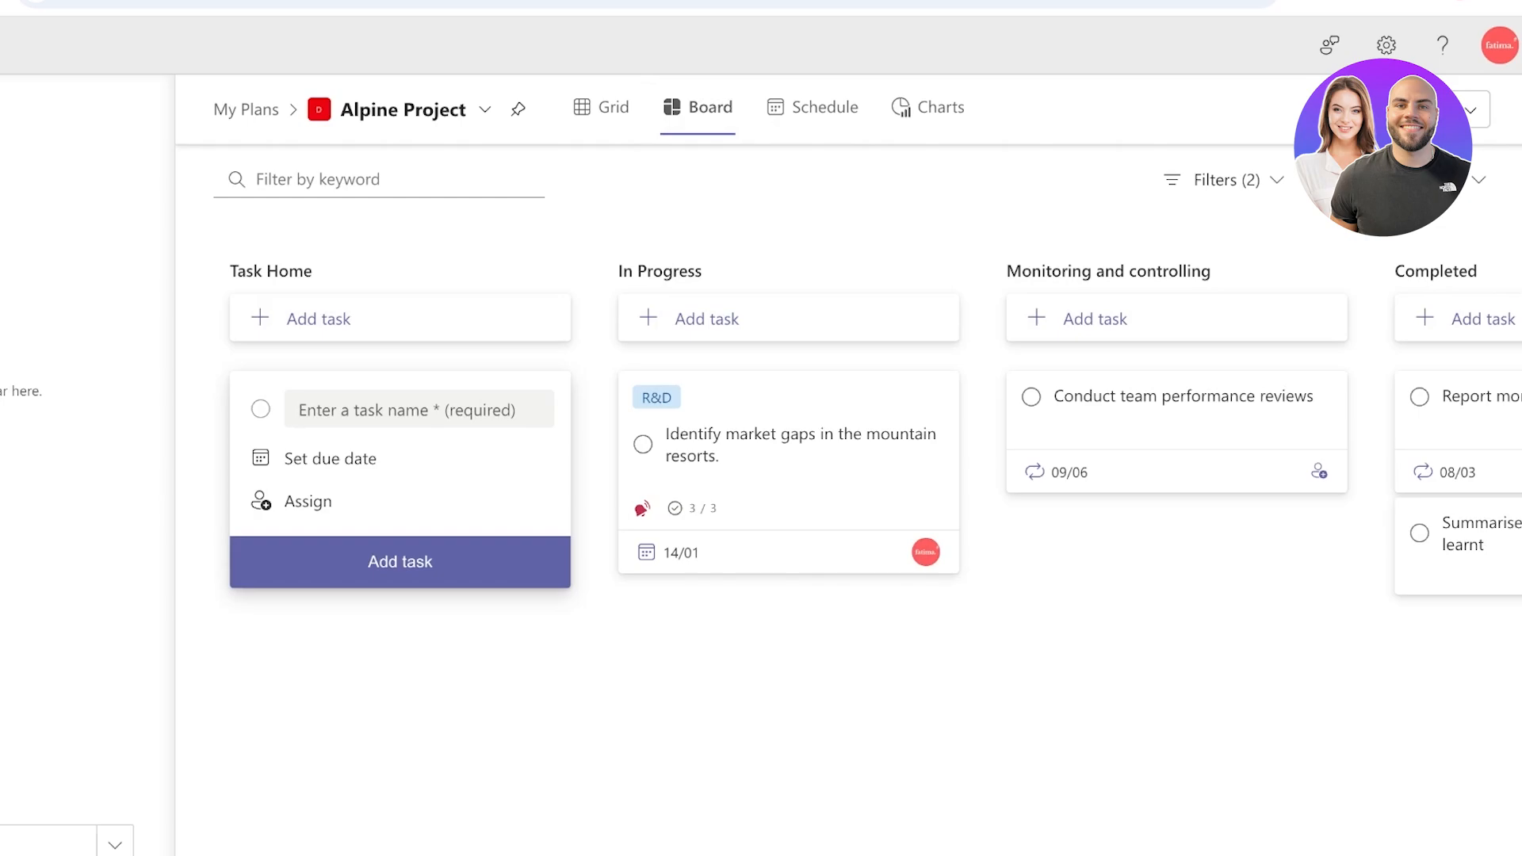
{"action": "type", "text": "build "}
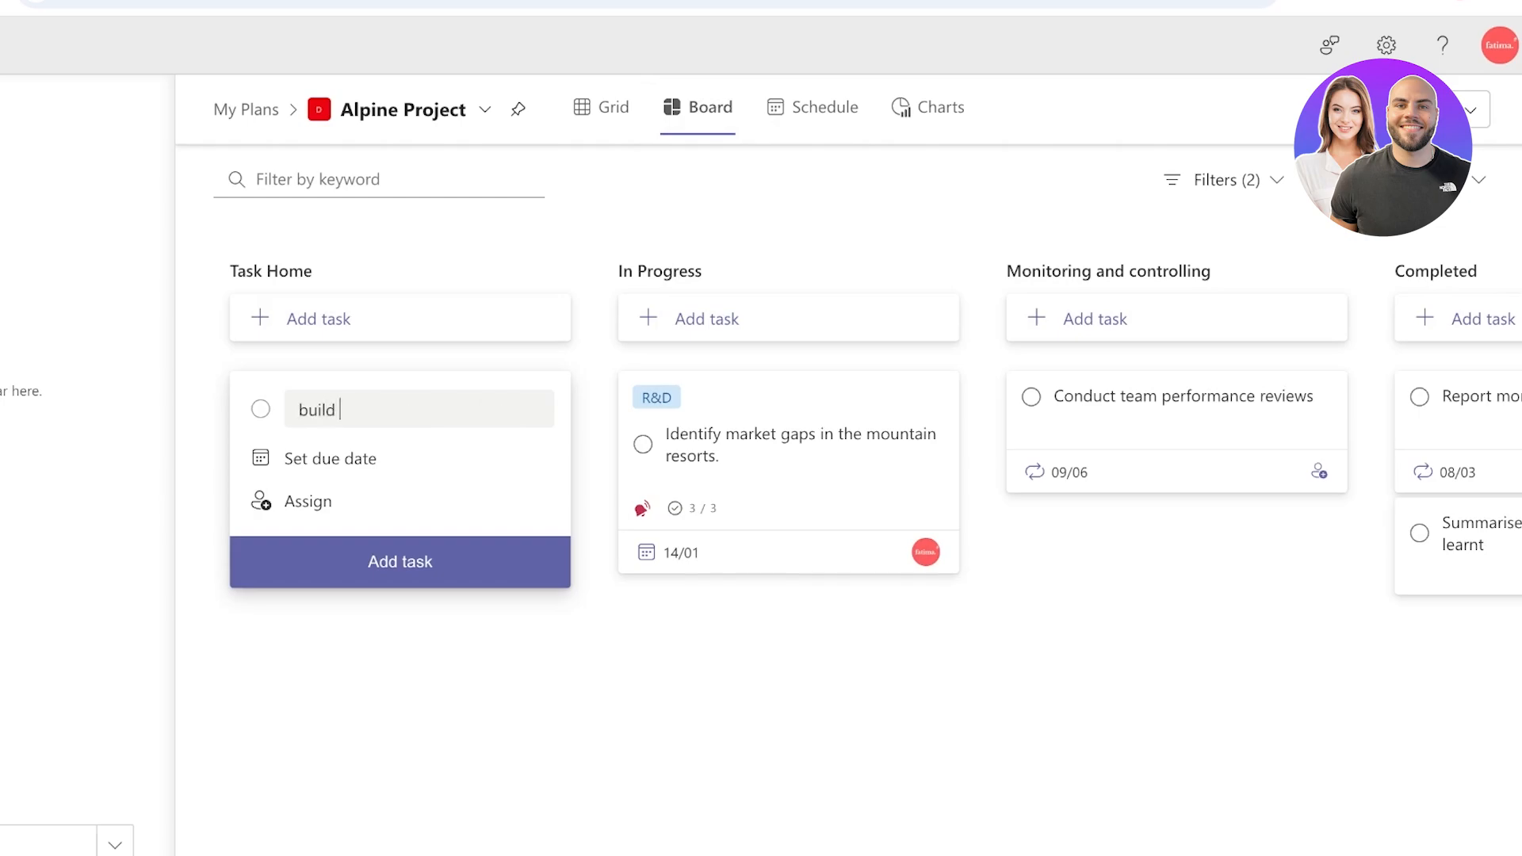
{"action": "type", "text": "a new map for x resort"}
{"action": "key", "text": "Return"}
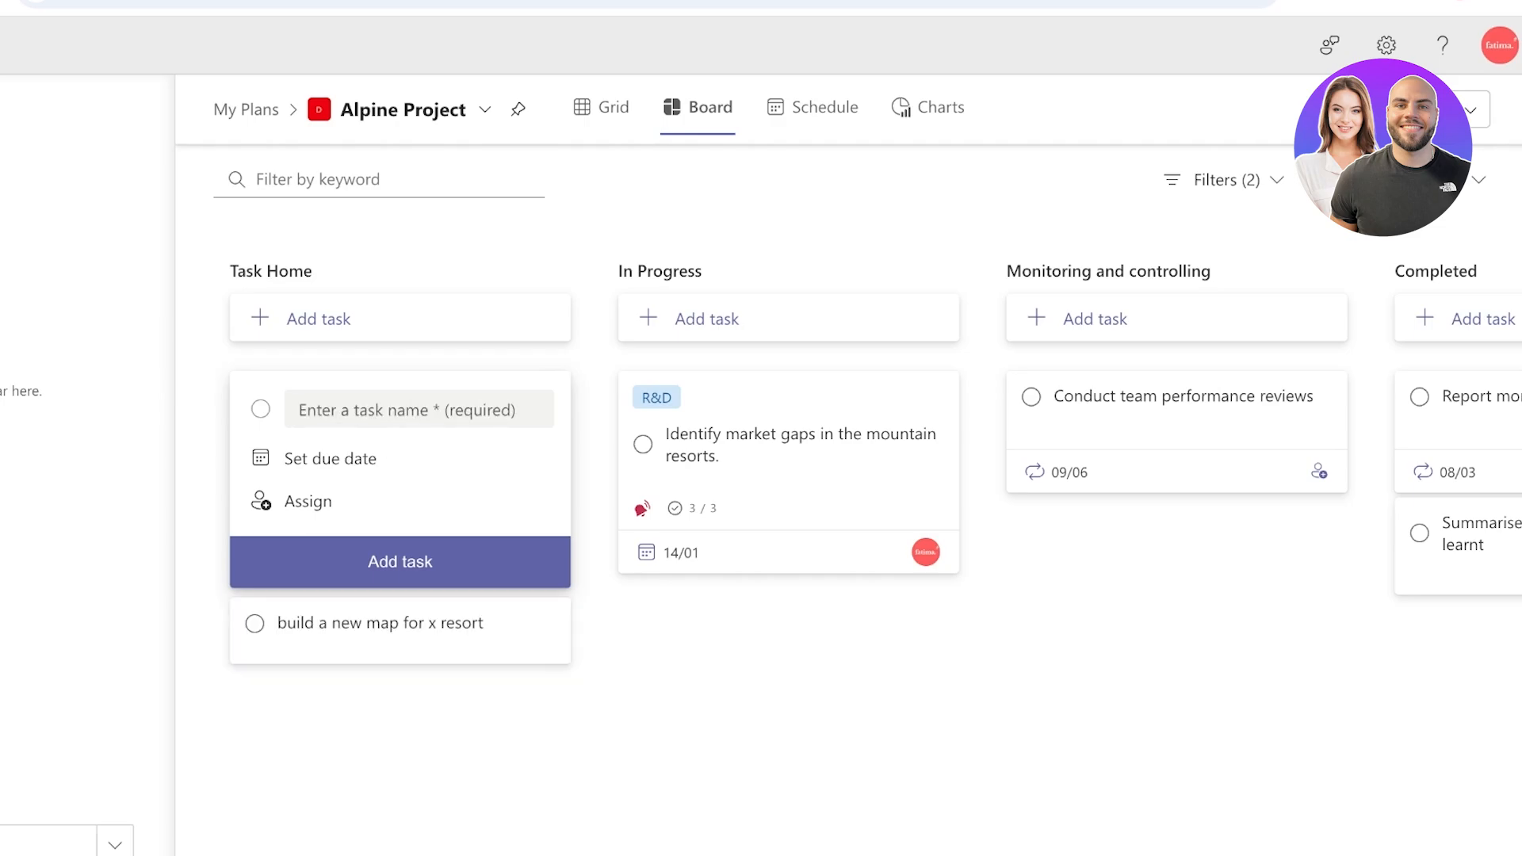
Step: Add a second task named "build a staircase design" to the Task Home bucket and close the task entry form
{"action": "type", "text": "b"}
{"action": "key", "text": "BackSpace"}
{"action": "type", "text": "build "}
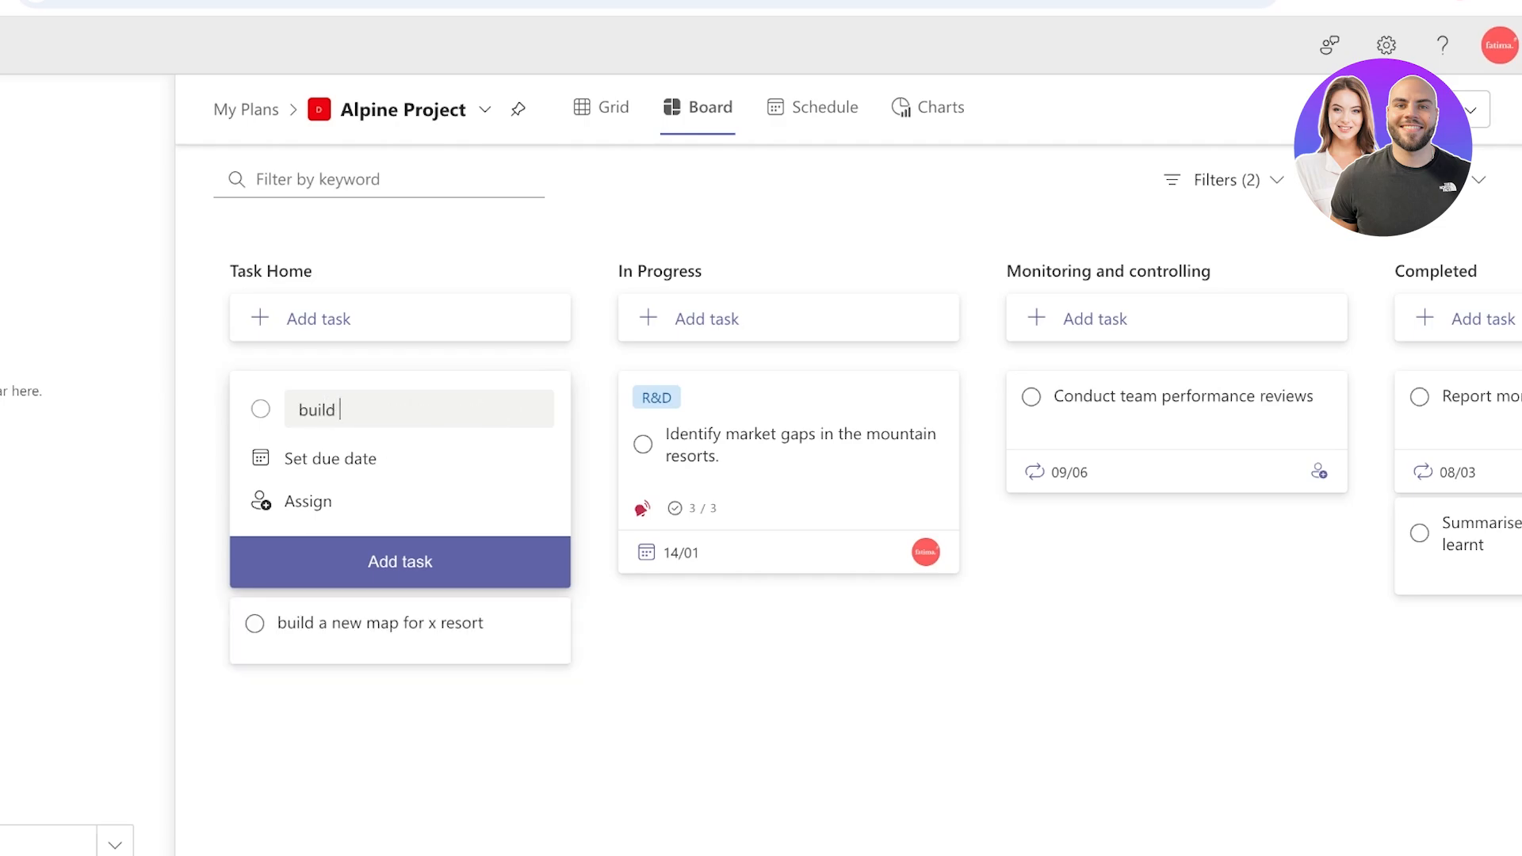
{"action": "type", "text": "a stair"}
{"action": "key", "text": "BackSpace"}
{"action": "key", "text": "BackSpace"}
{"action": "type", "text": "aircase se"}
{"action": "key", "text": "BackSpace"}
{"action": "key", "text": "BackSpace"}
{"action": "type", "text": "design"}
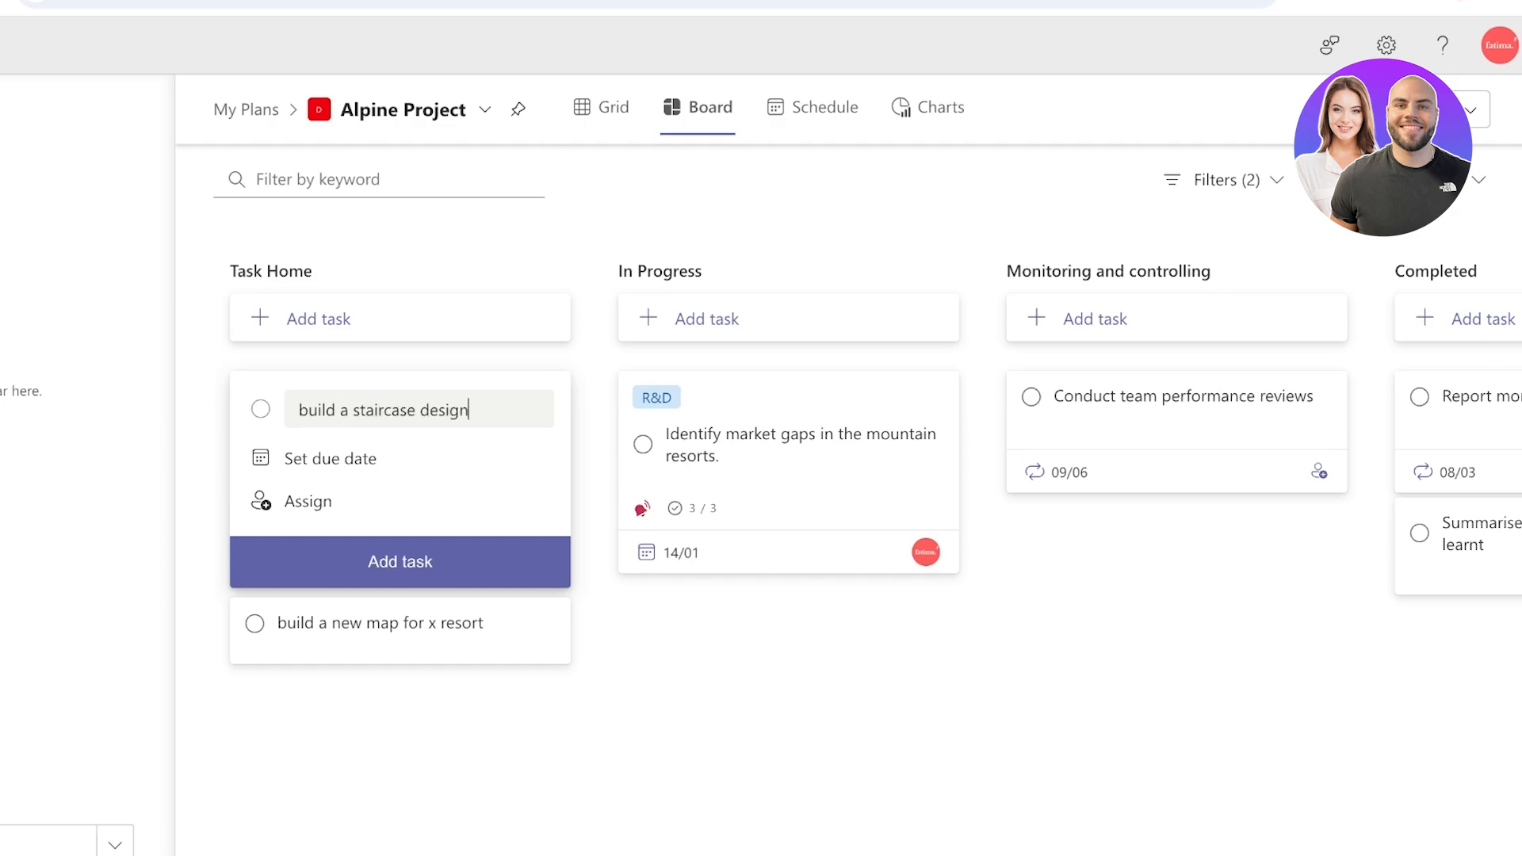
{"action": "key", "text": "Return"}
{"action": "key", "text": "Escape"}
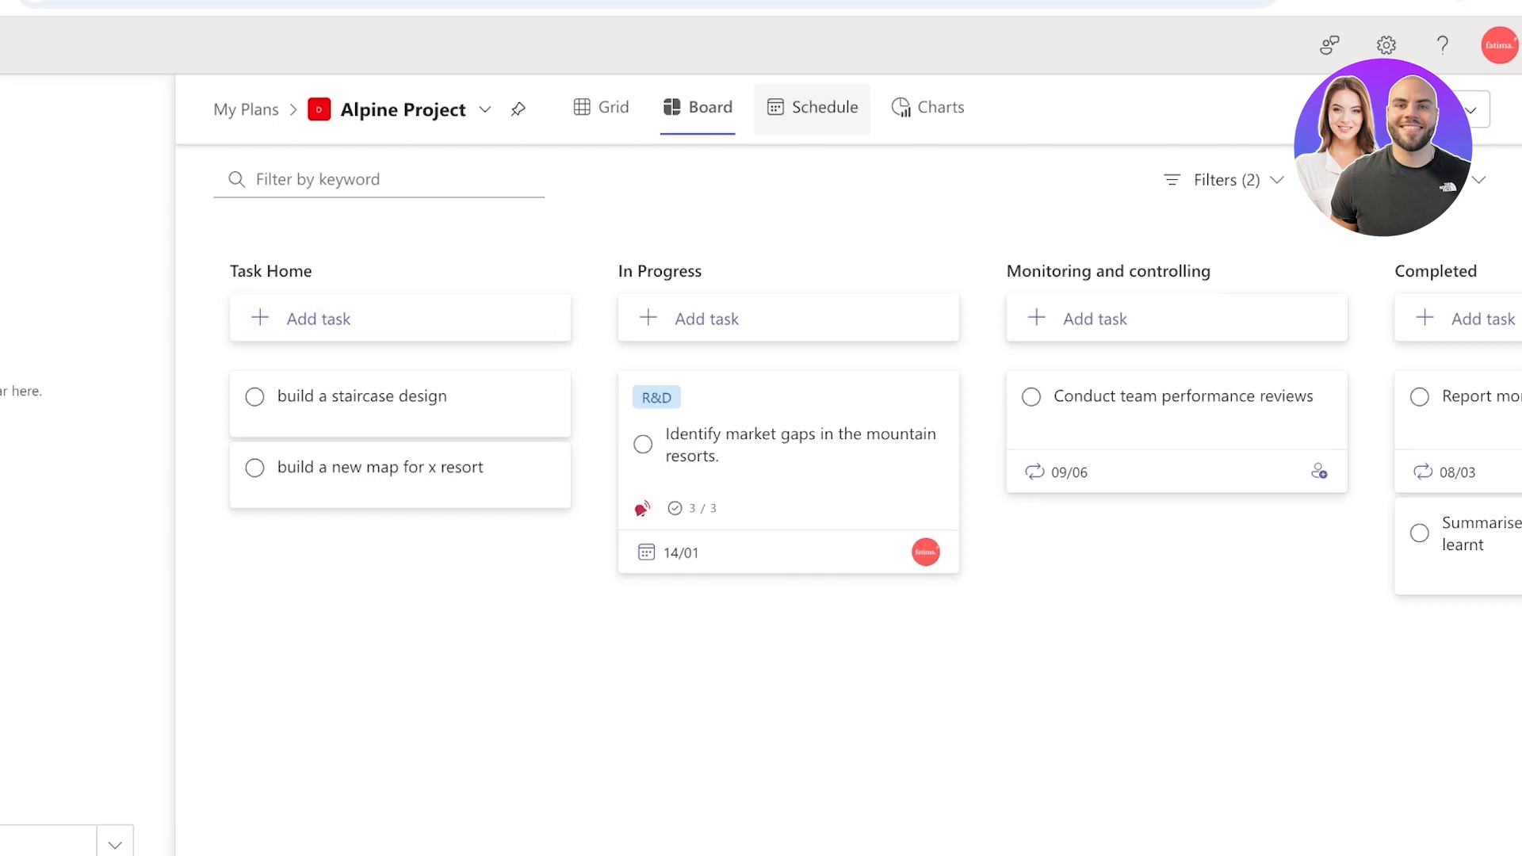
Step: Place the "build a staircase design" task on 15 January 2025 in the schedule and check the resort map task's details
{"action": "left_click", "coordinate": [813, 107]}
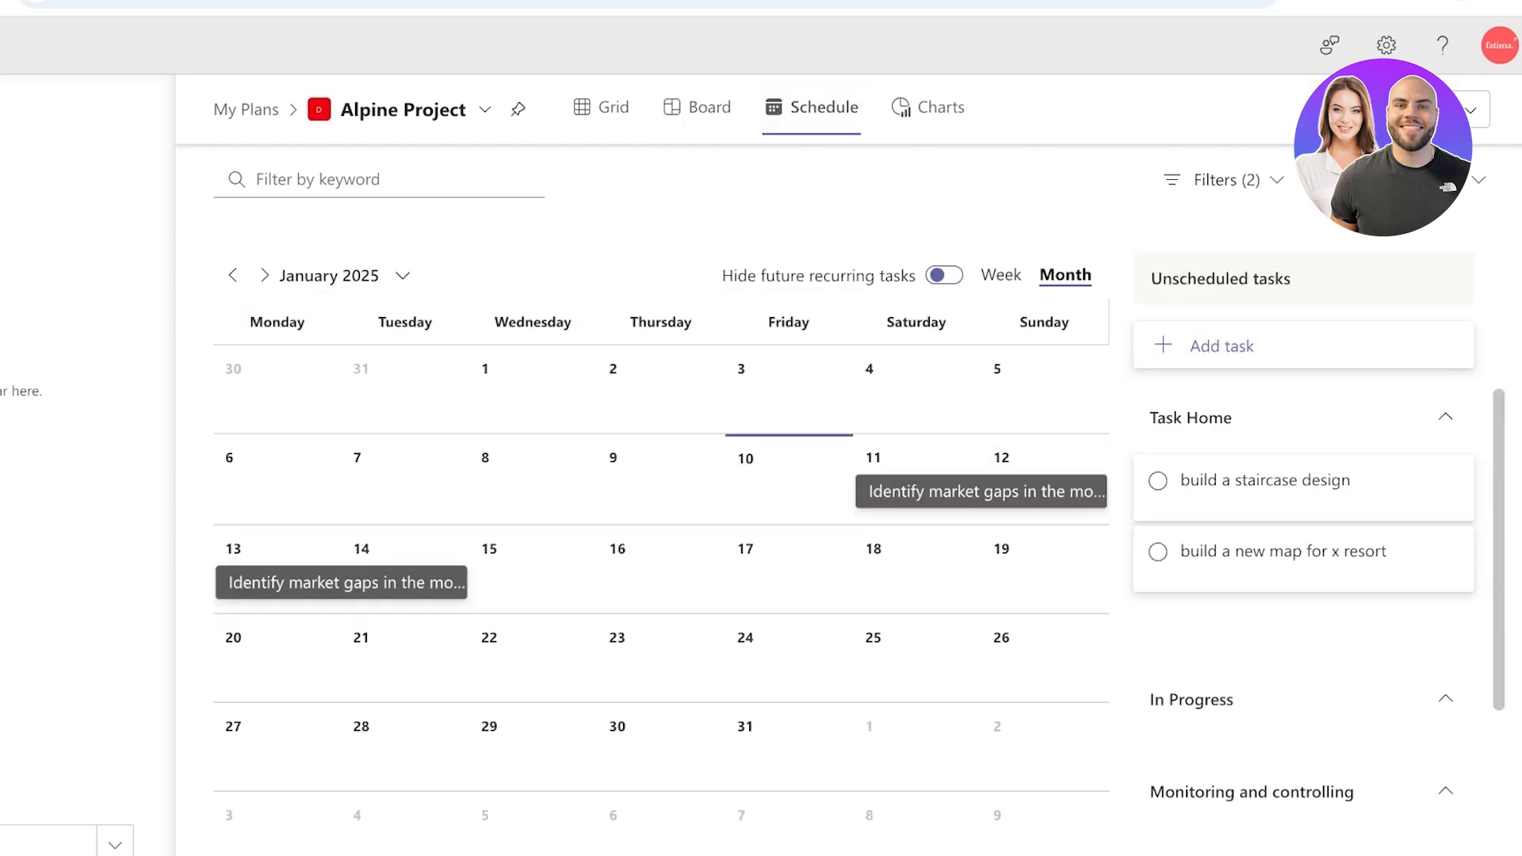
{"action": "left_click_drag", "start_coordinate": [1274, 460], "coordinate": [563, 559]}
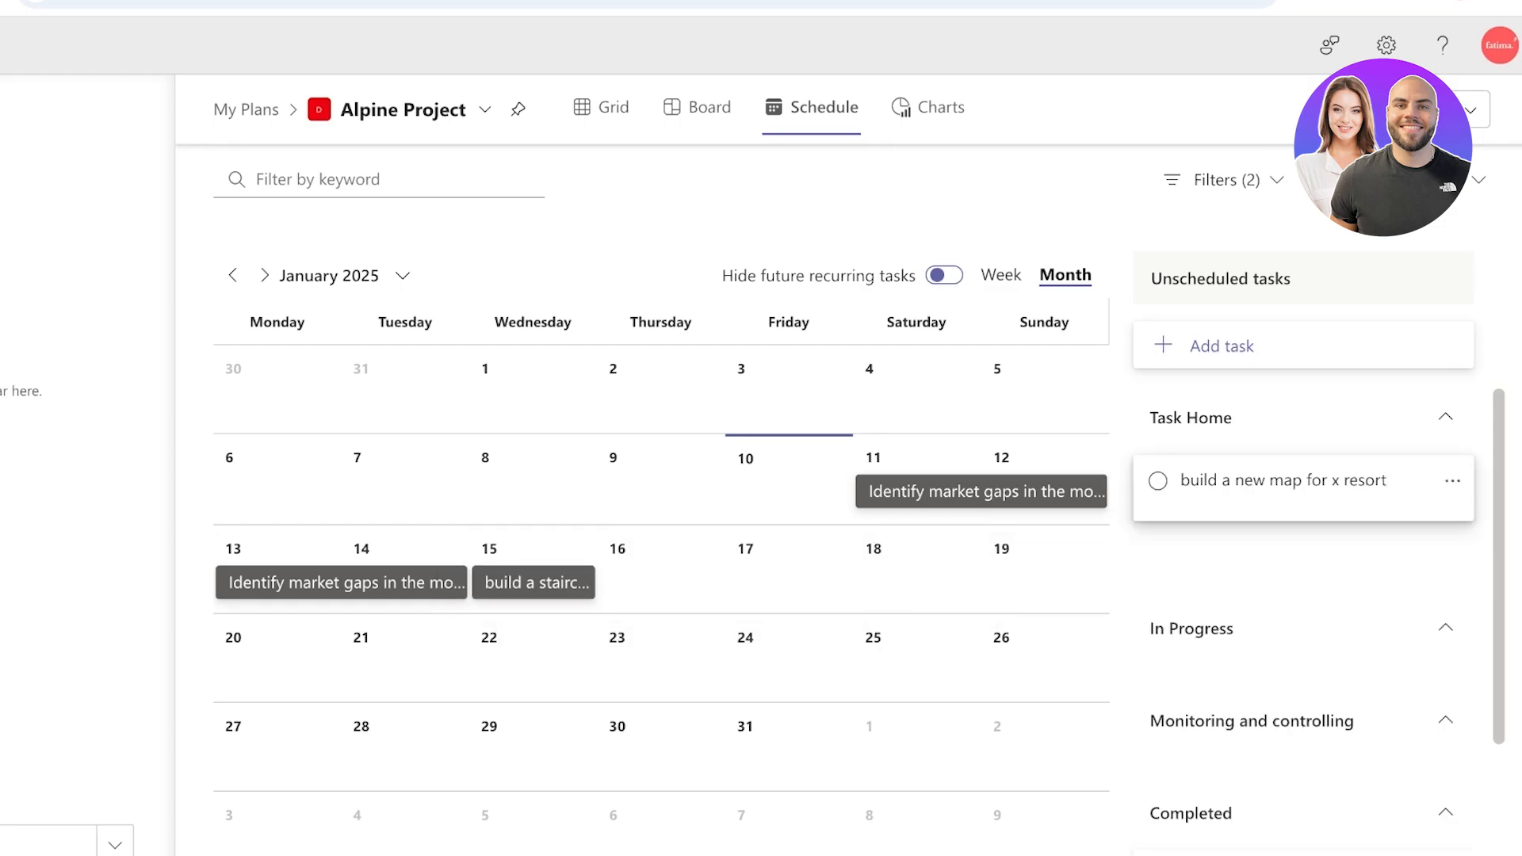
{"action": "mouse_move", "coordinate": [1372, 482]}
{"action": "left_mouse_down"}
{"action": "mouse_move", "coordinate": [913, 579]}
{"action": "mouse_move", "coordinate": [1362, 510]}
{"action": "left_mouse_up"}
{"action": "left_click", "coordinate": [1361, 504]}
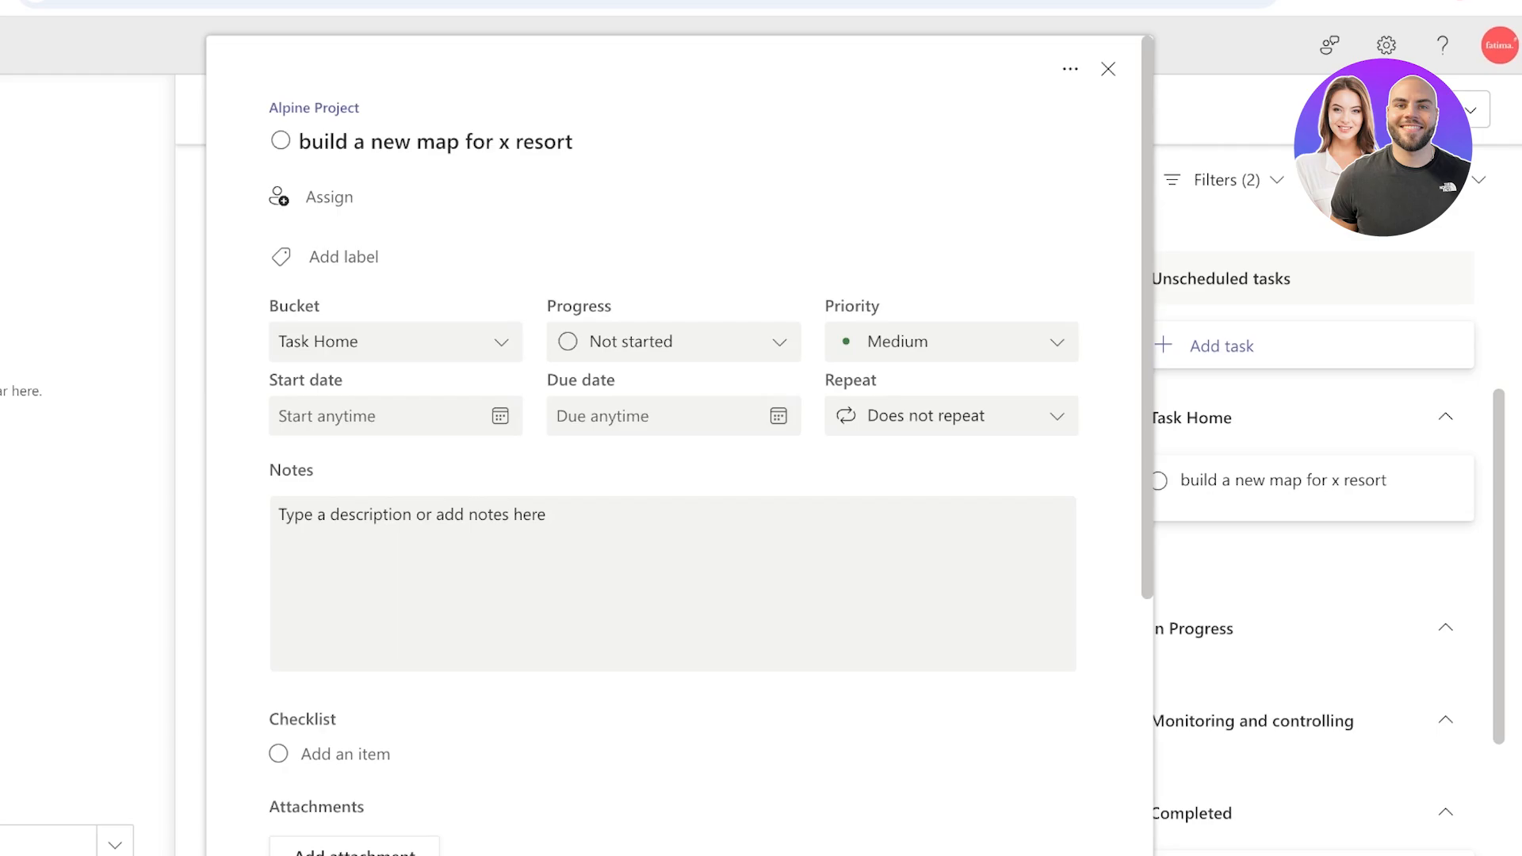
{"action": "key", "text": "Escape"}
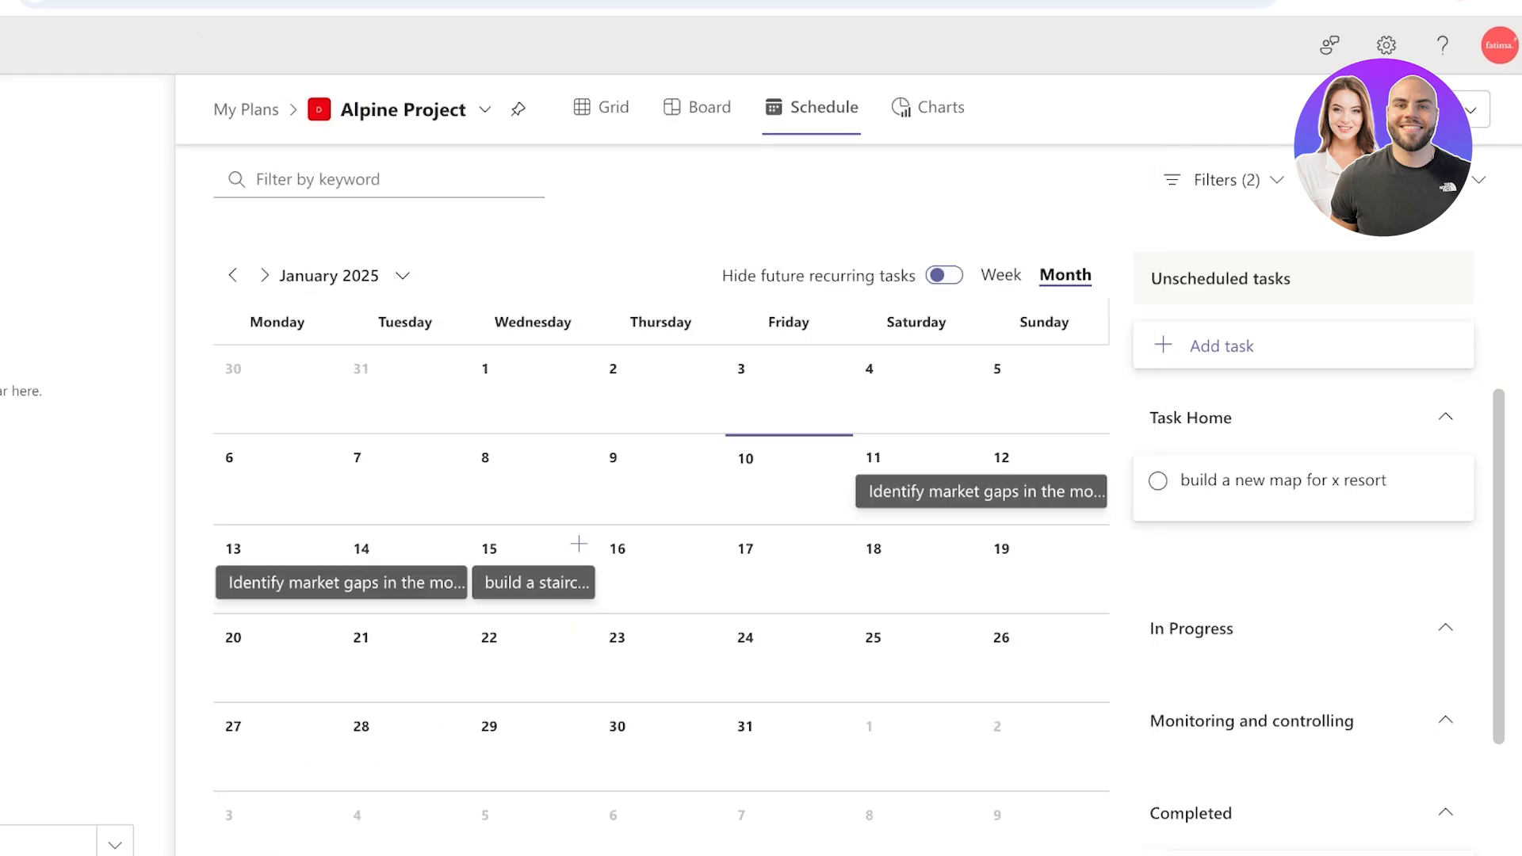
Step: Extend the staircase design task to 25 January 2025 on the calendar and check its dates in the task details
{"action": "left_click", "coordinate": [555, 583]}
{"action": "key", "text": "Escape"}
{"action": "mouse_move", "coordinate": [592, 582]}
{"action": "left_mouse_down"}
{"action": "mouse_move", "coordinate": [1039, 589]}
{"action": "mouse_move", "coordinate": [1046, 753]}
{"action": "mouse_move", "coordinate": [963, 674]}
{"action": "mouse_move", "coordinate": [964, 646]}
{"action": "mouse_move", "coordinate": [959, 670]}
{"action": "left_mouse_up"}
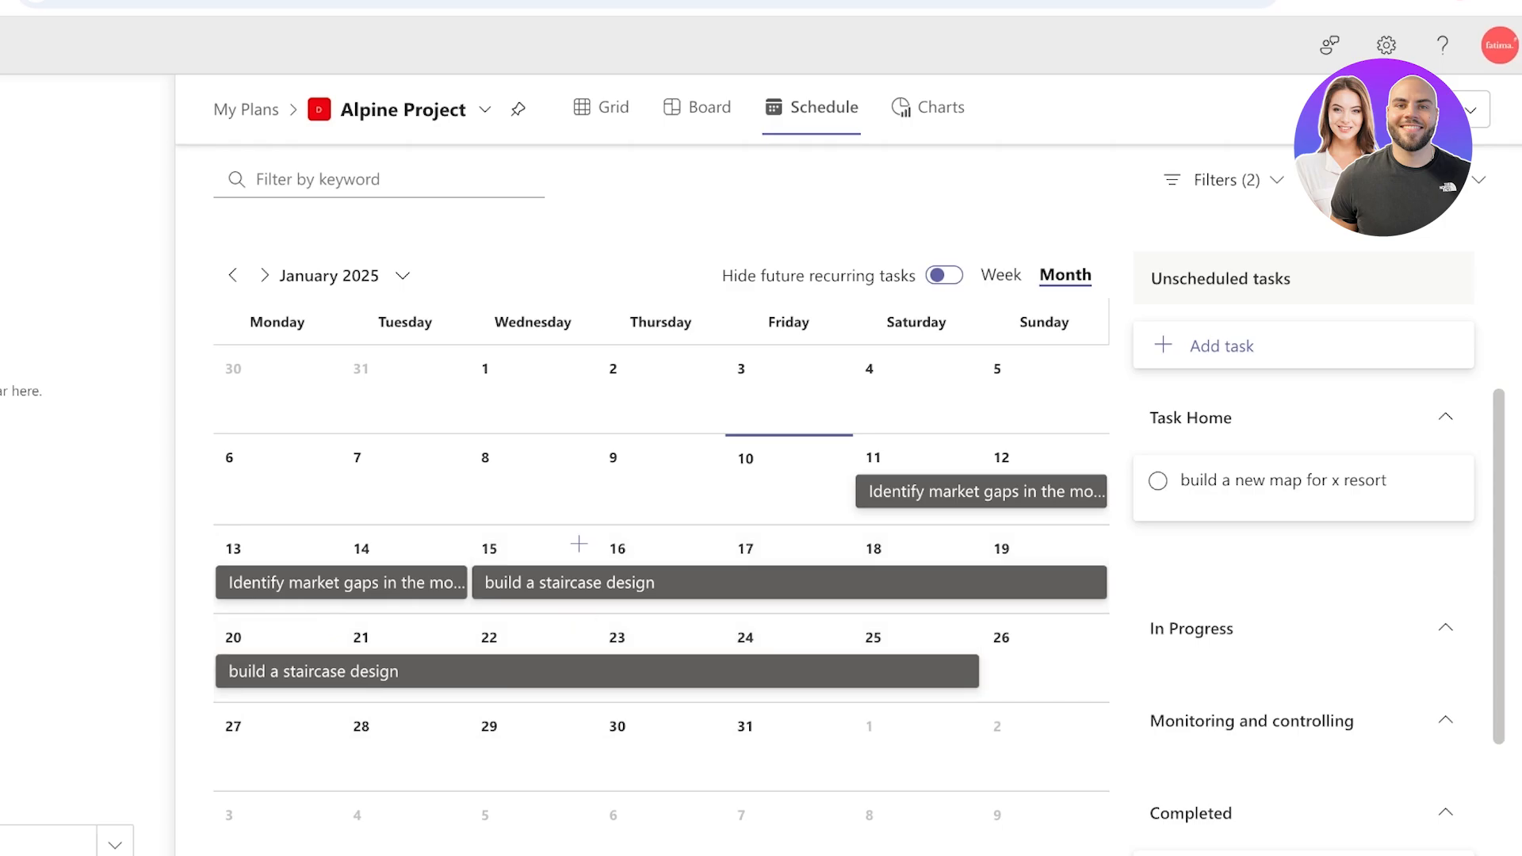
{"action": "left_click", "coordinate": [574, 583]}
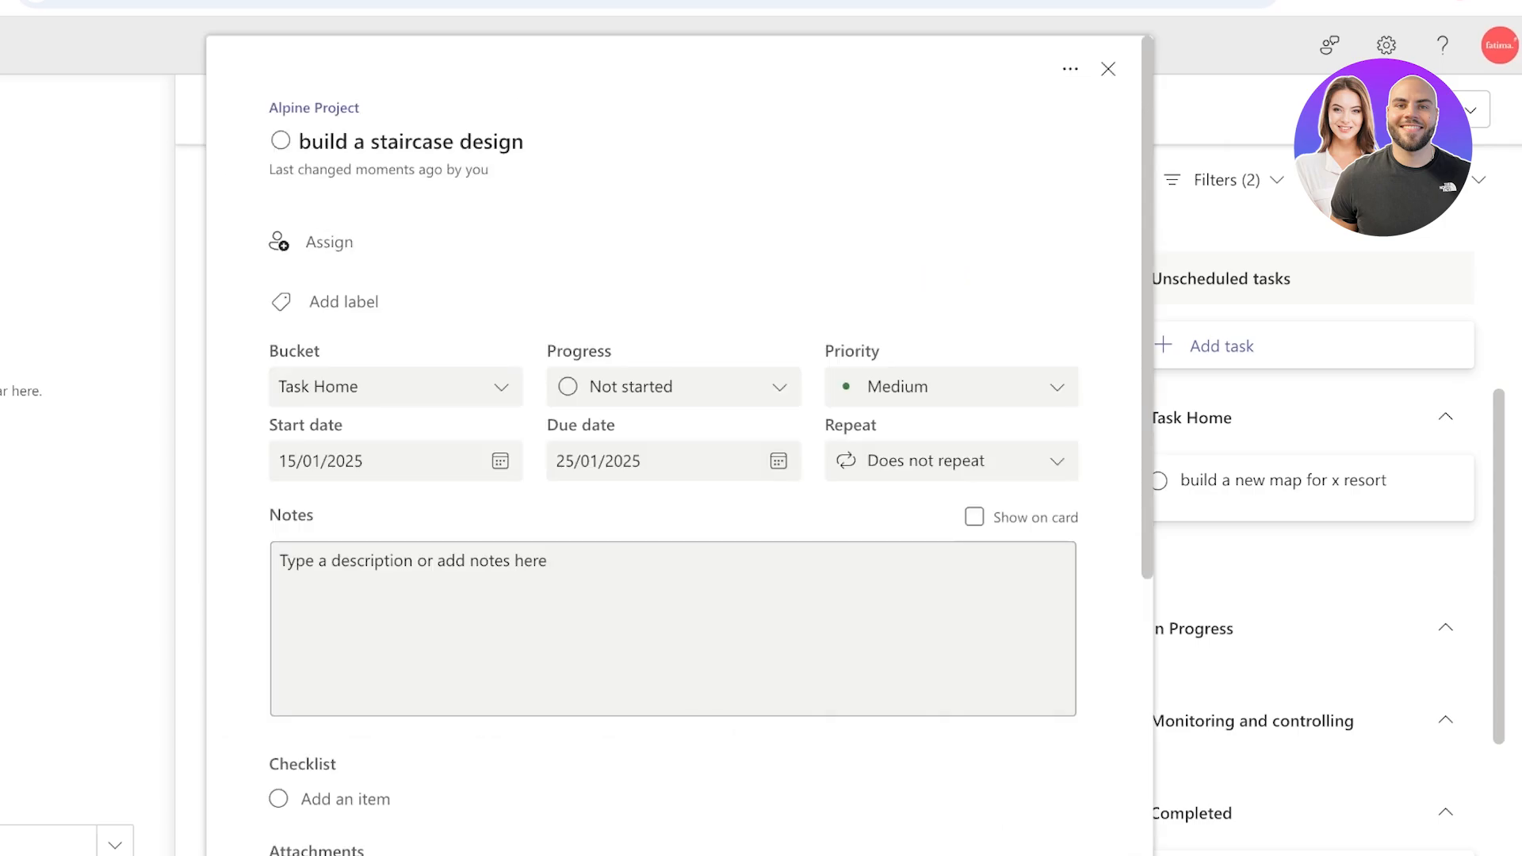
{"action": "left_click", "coordinate": [1108, 69]}
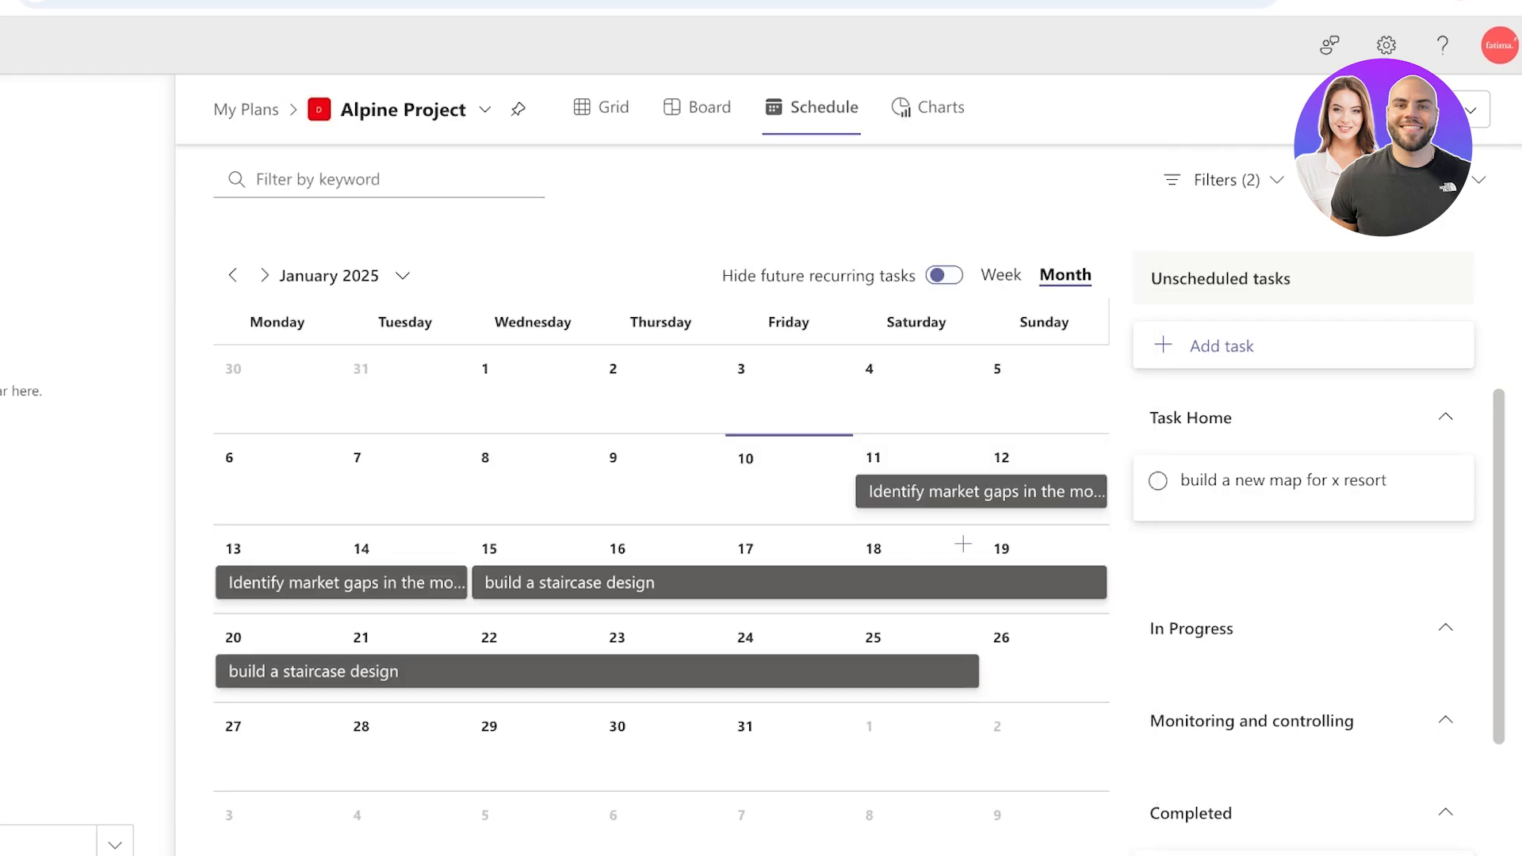
Step: Pick 15/01/2025 as the start date in the staircase design task's details and return to the calendar
{"action": "left_click", "coordinate": [574, 583]}
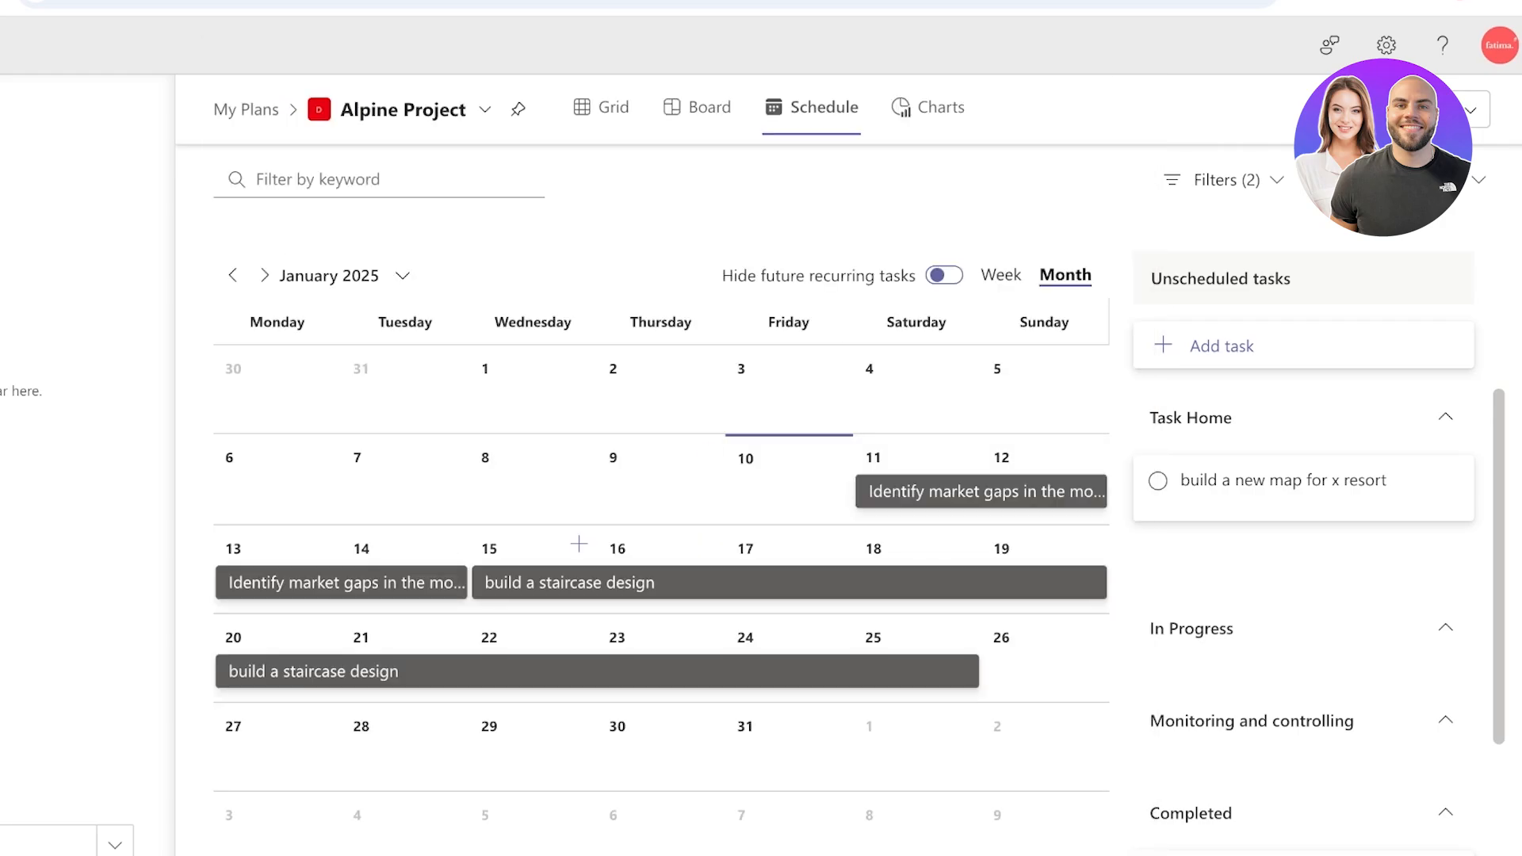
{"action": "left_click", "coordinate": [575, 581]}
{"action": "mouse_move", "coordinate": [465, 582]}
{"action": "left_mouse_down"}
{"action": "mouse_move", "coordinate": [555, 583]}
{"action": "mouse_move", "coordinate": [456, 583]}
{"action": "left_mouse_up"}
{"action": "left_click", "coordinate": [575, 583]}
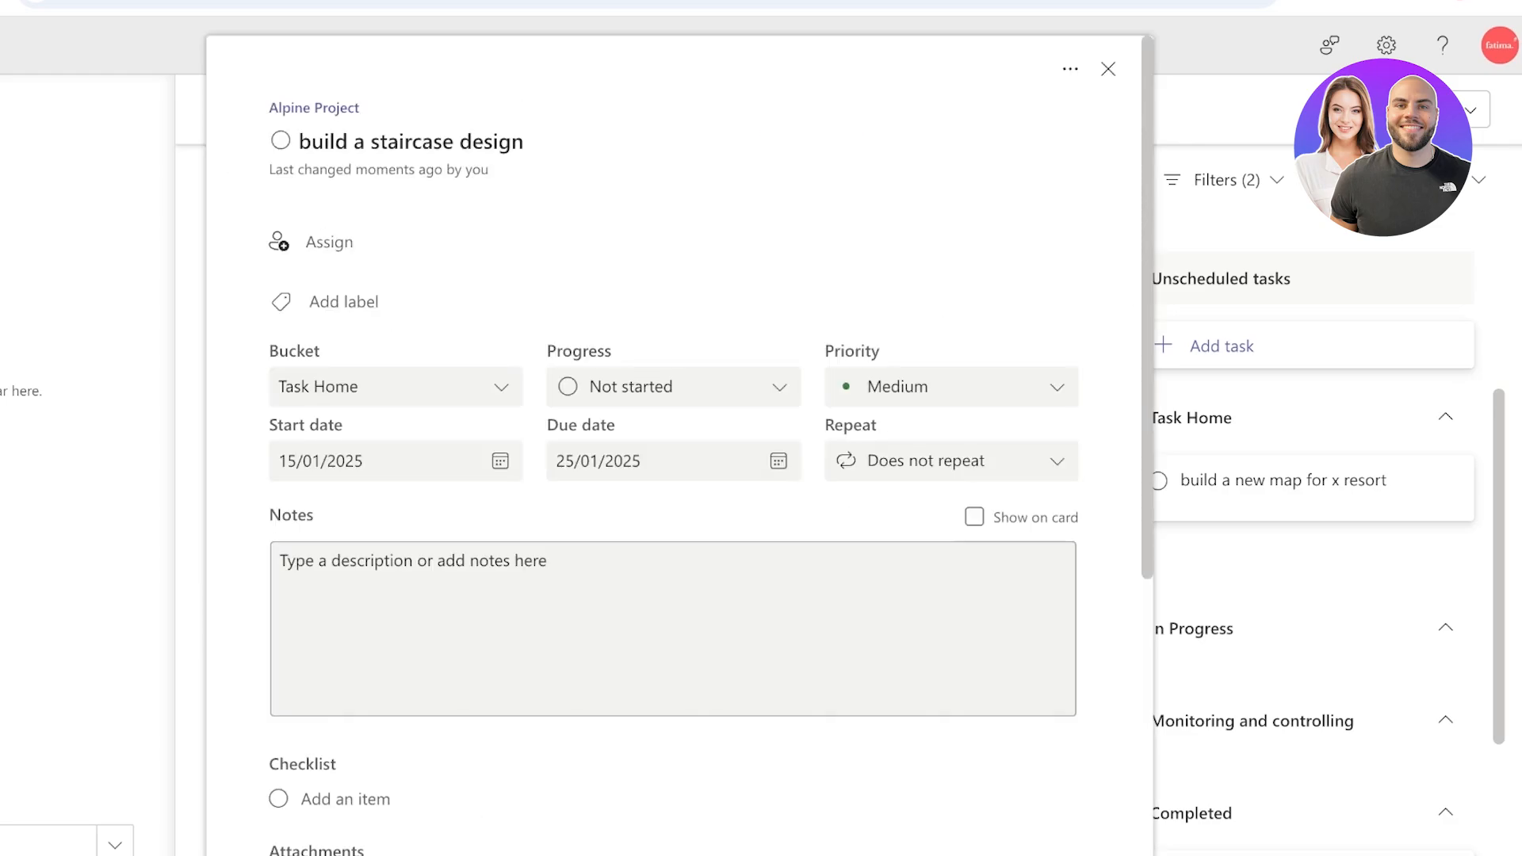
{"action": "left_click", "coordinate": [500, 460]}
{"action": "left_click", "coordinate": [365, 649]}
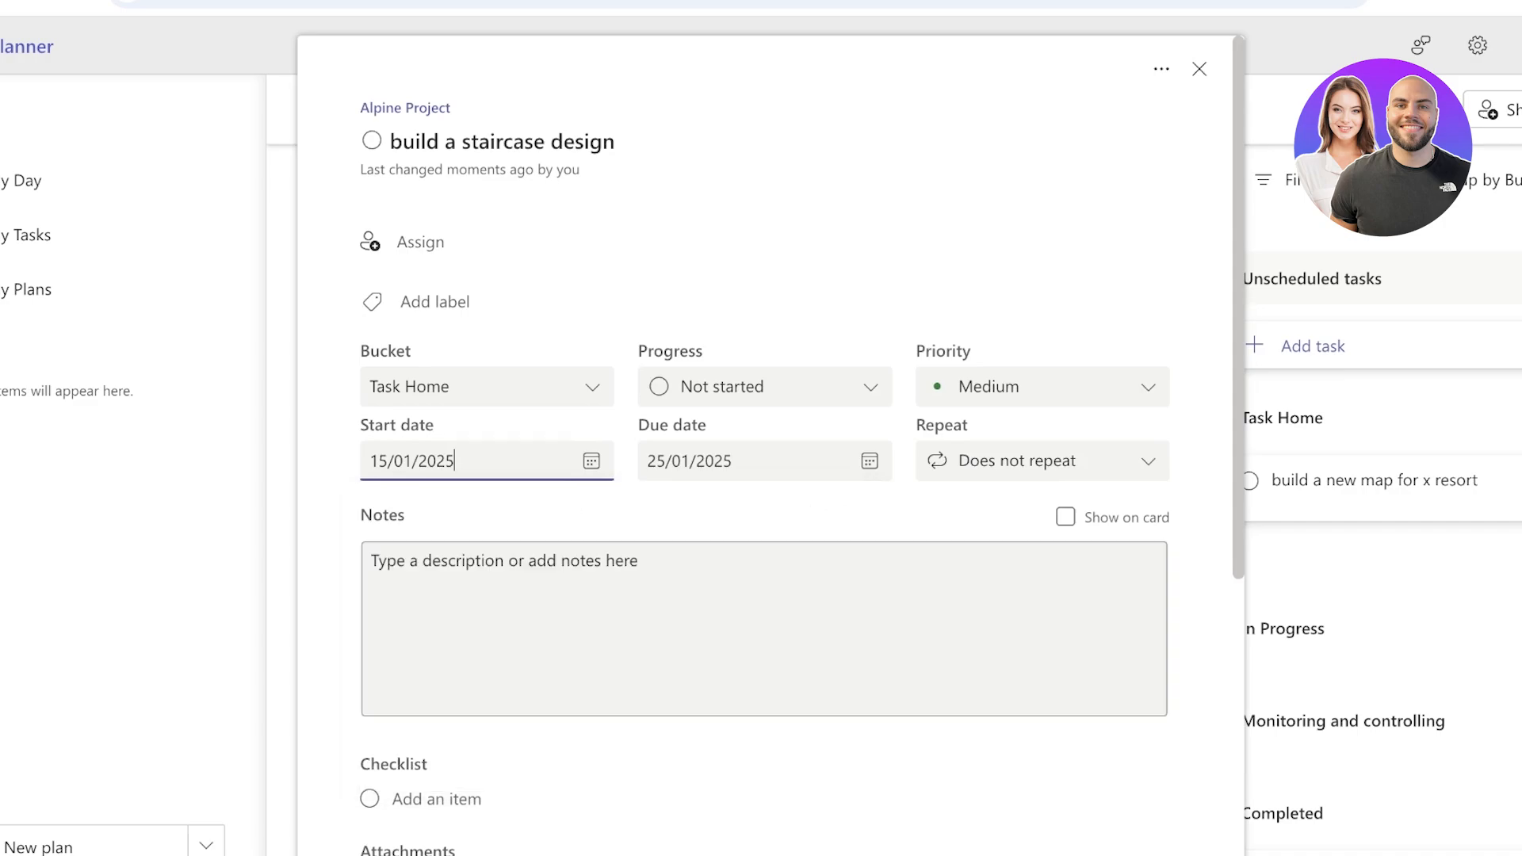
{"action": "left_click", "coordinate": [591, 460]}
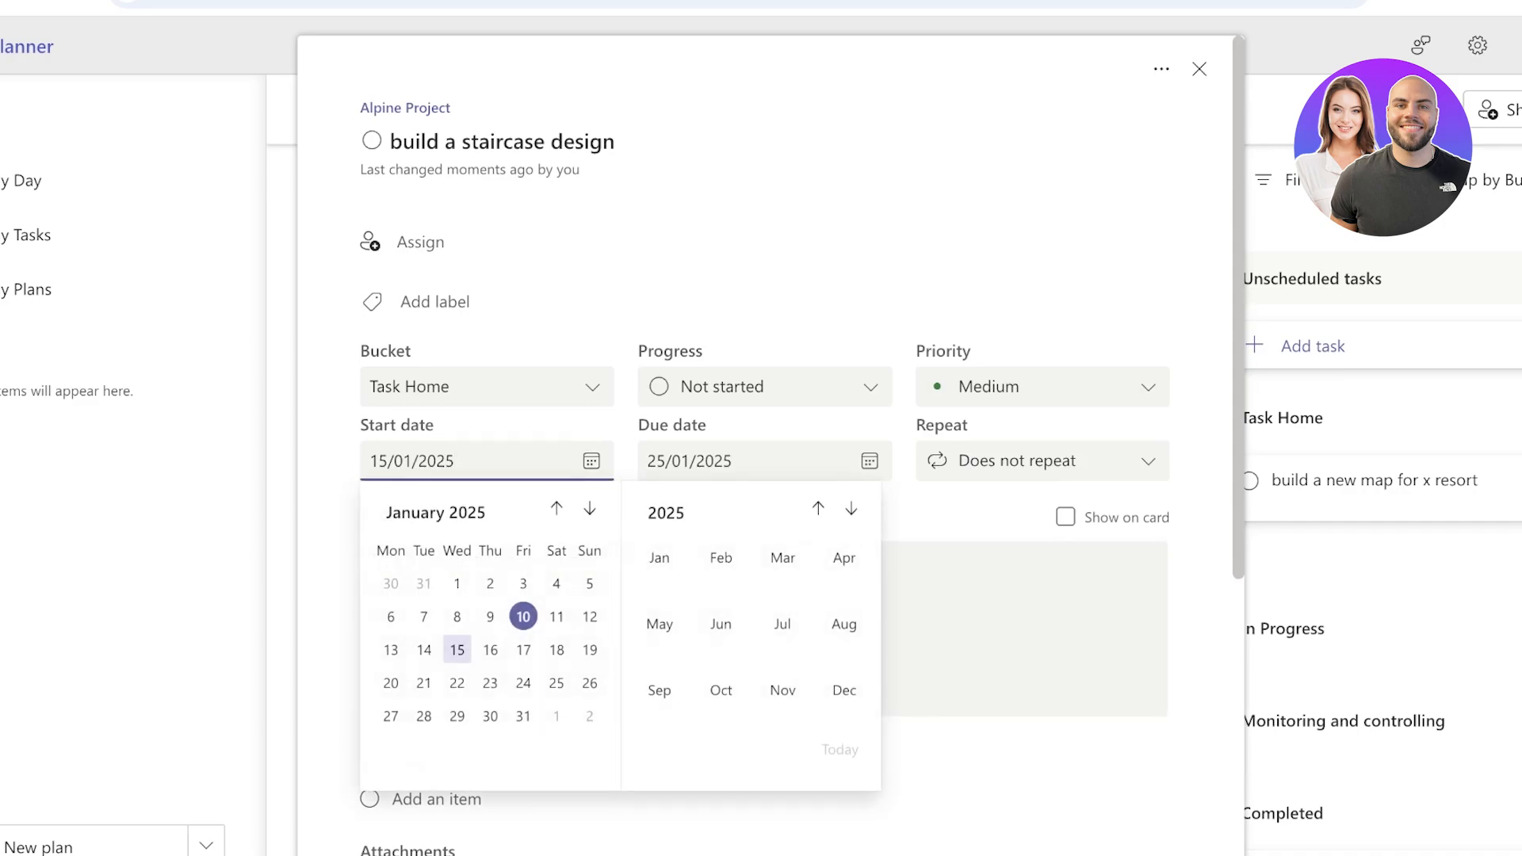
{"action": "left_click", "coordinate": [458, 650]}
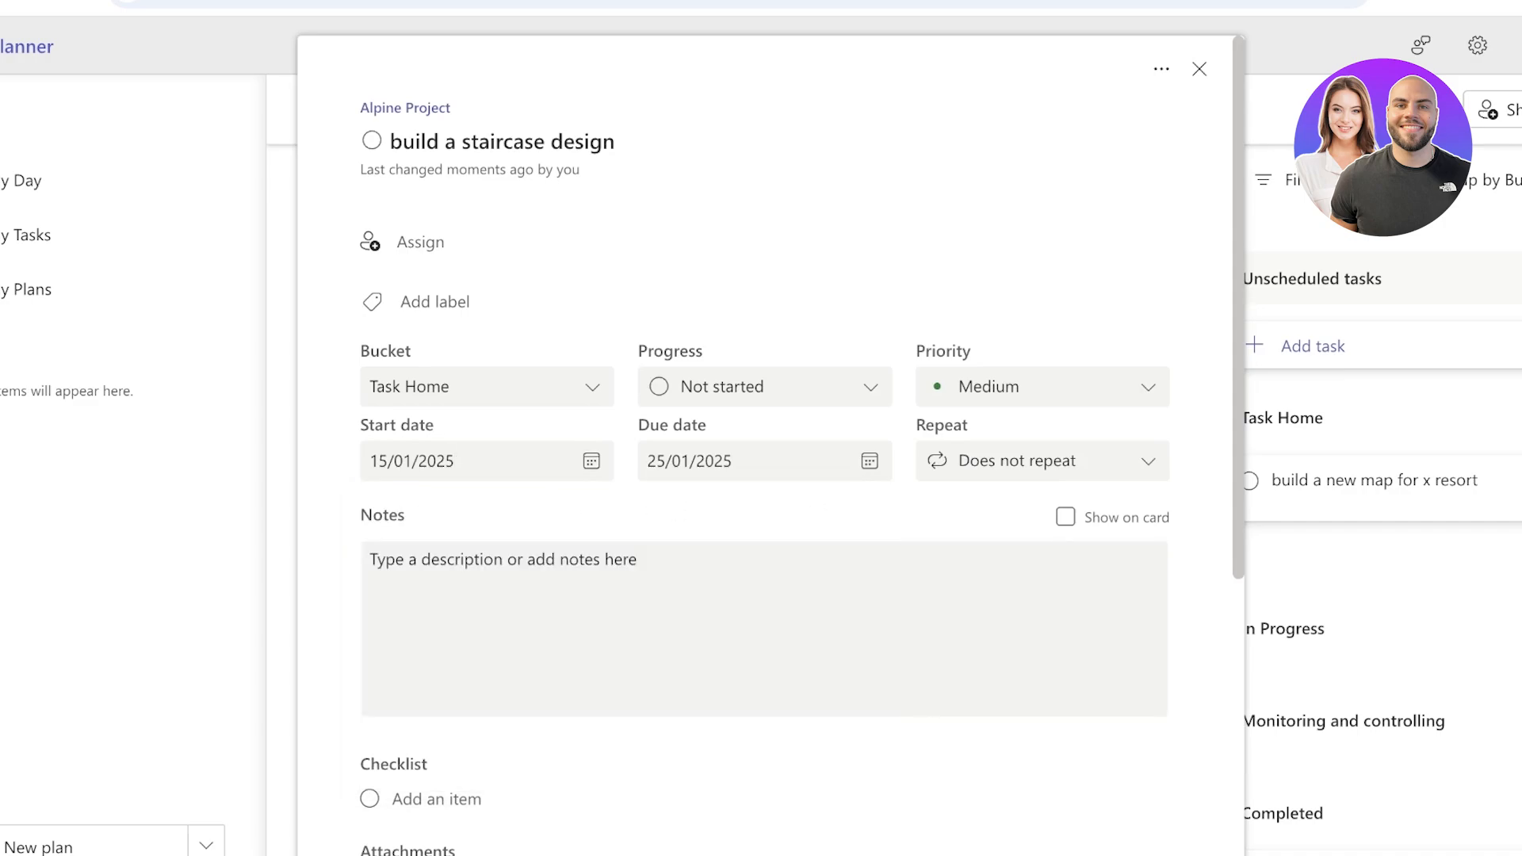
{"action": "left_click", "coordinate": [1200, 69]}
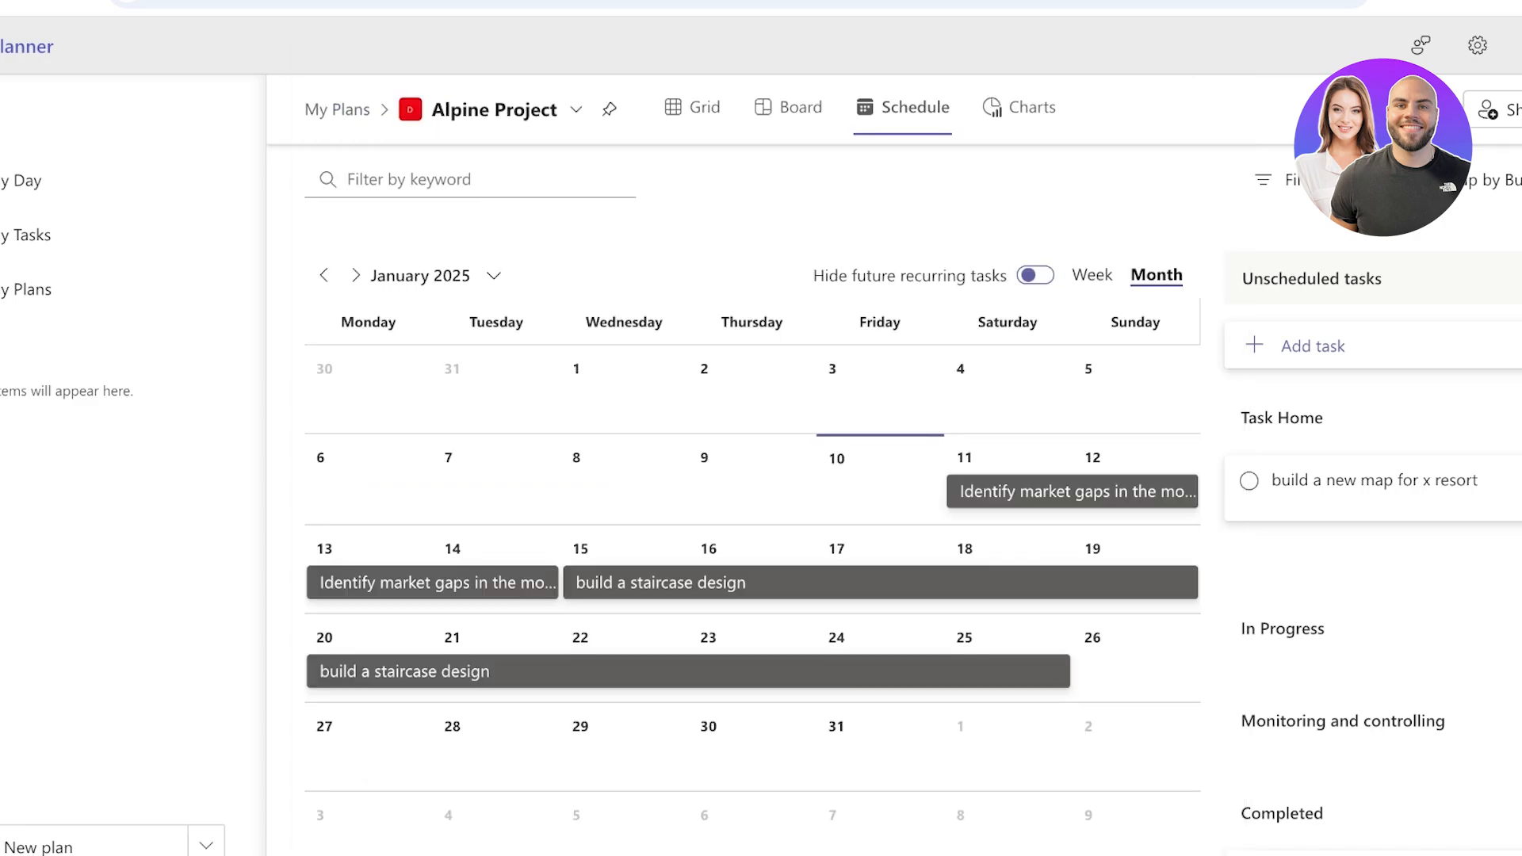
Step: Schedule the "build a new map for x resort" task on 31 January 2025
{"action": "left_click_drag", "start_coordinate": [1296, 481], "coordinate": [824, 757]}
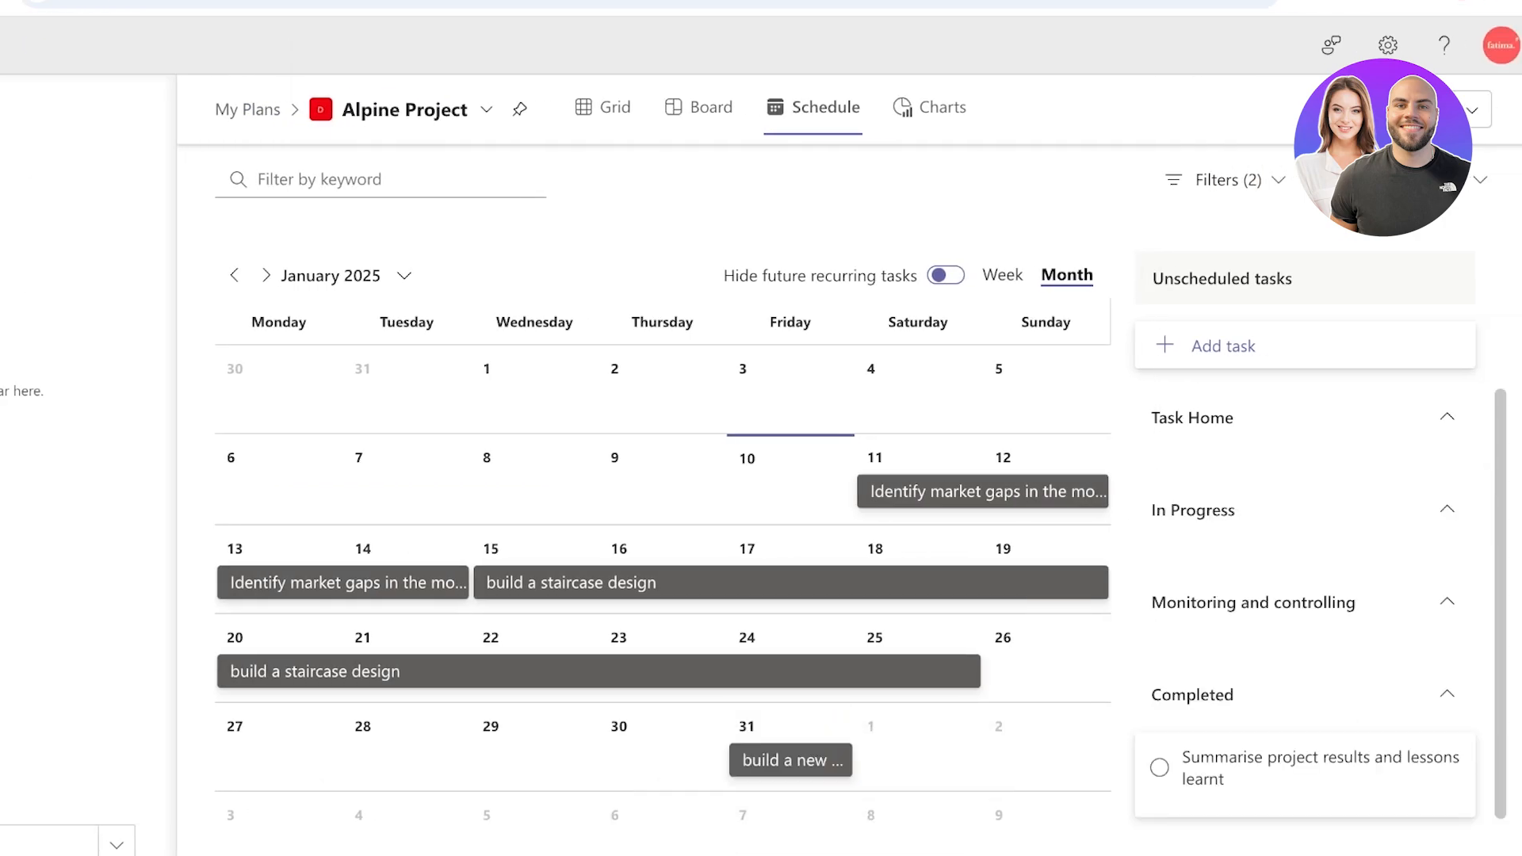
Step: Examine the plan's charts for task status, buckets, priority and members, along with the task list beside them
{"action": "left_click", "coordinate": [929, 107]}
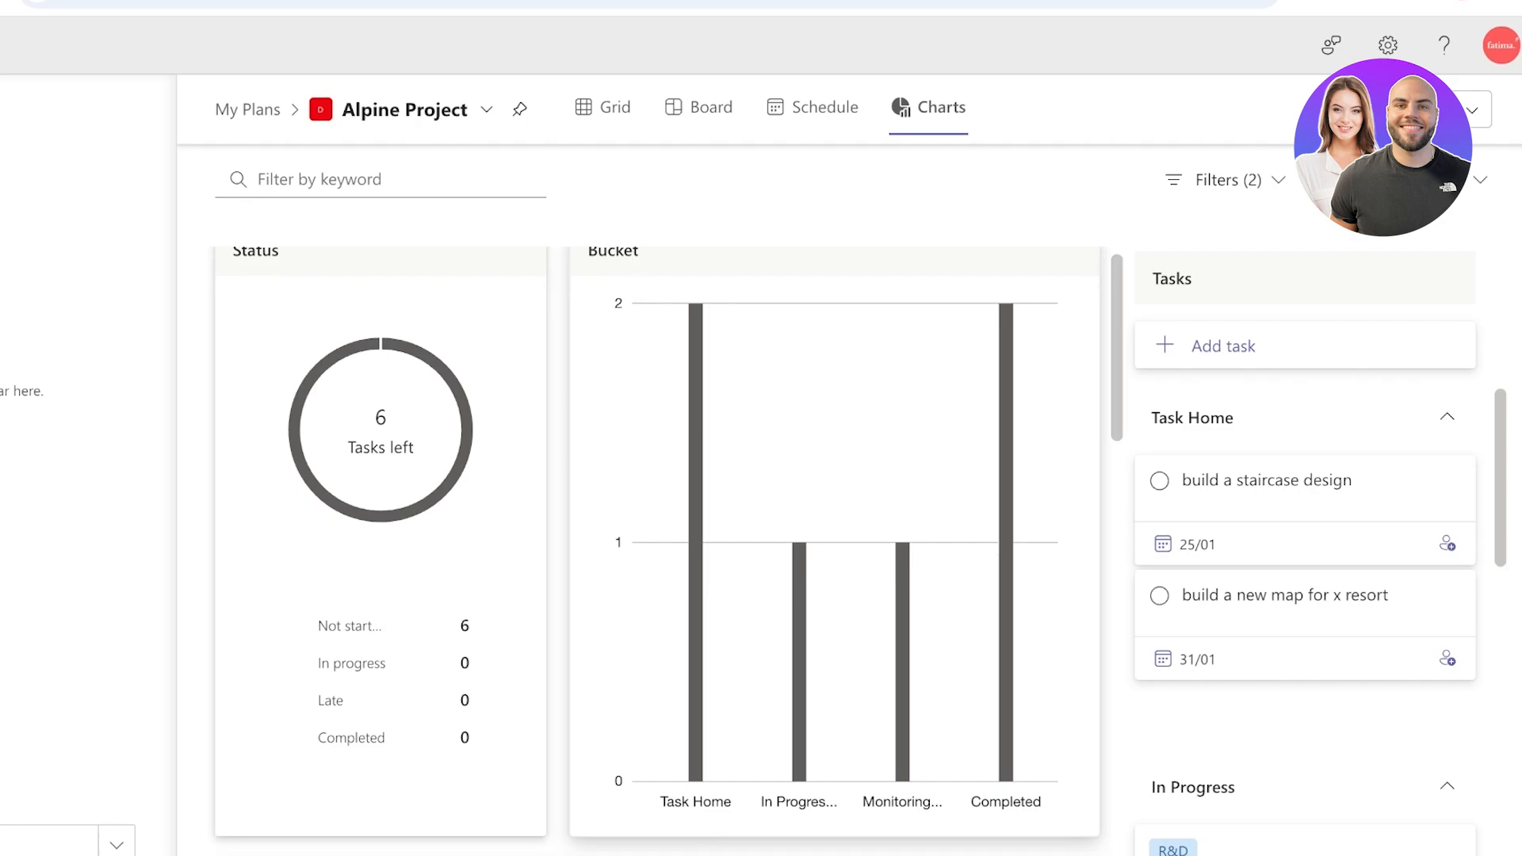
{"action": "scroll", "coordinate": [658, 547], "scroll_direction": "down", "scroll_amount": 8}
{"action": "scroll", "coordinate": [657, 547], "scroll_direction": "down", "scroll_amount": 8}
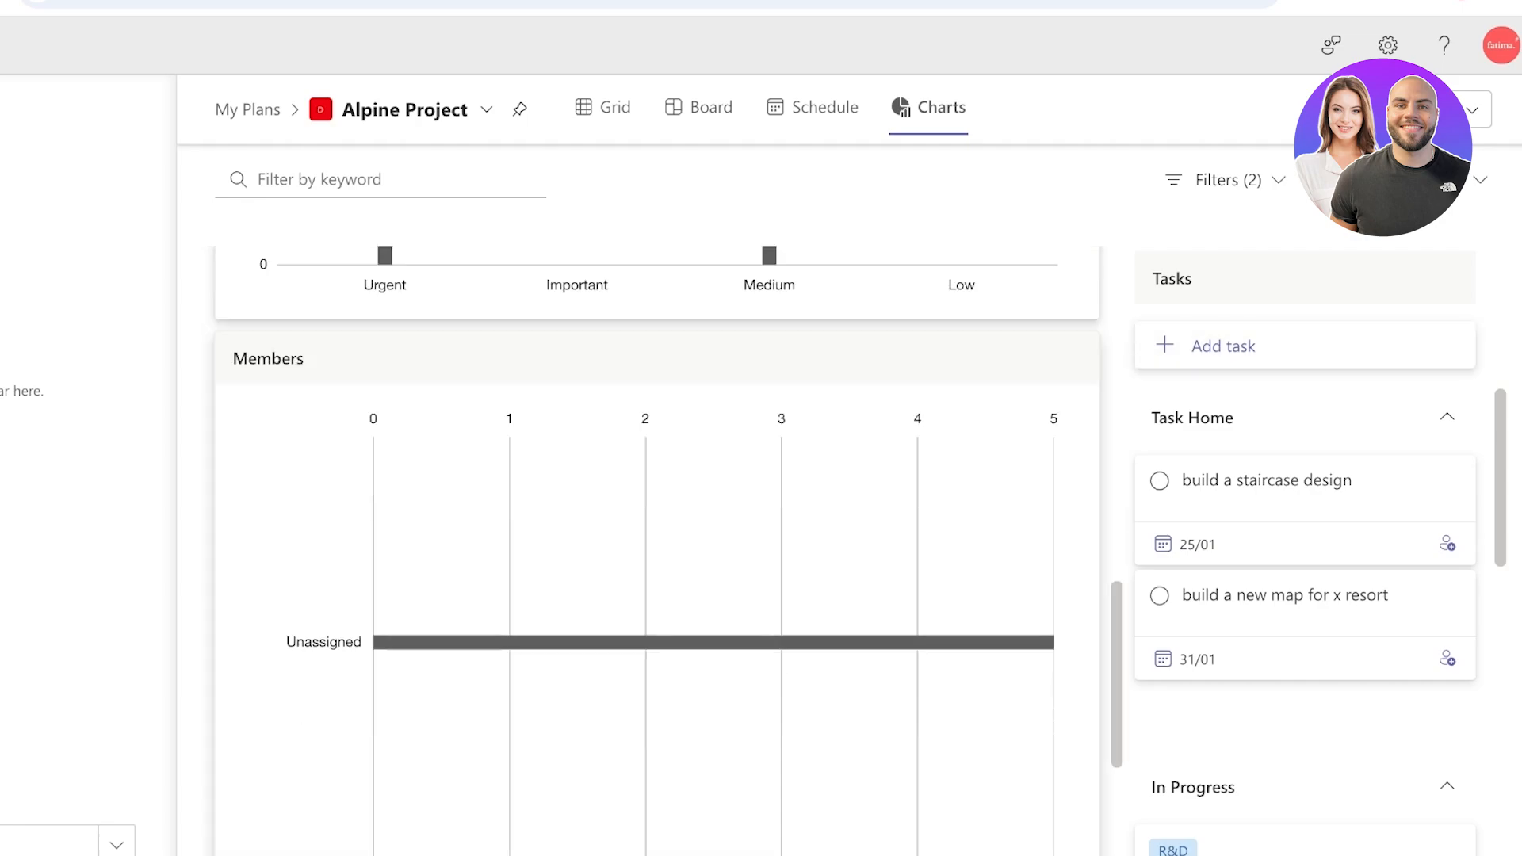
{"action": "scroll", "coordinate": [658, 546], "scroll_direction": "up", "scroll_amount": 15}
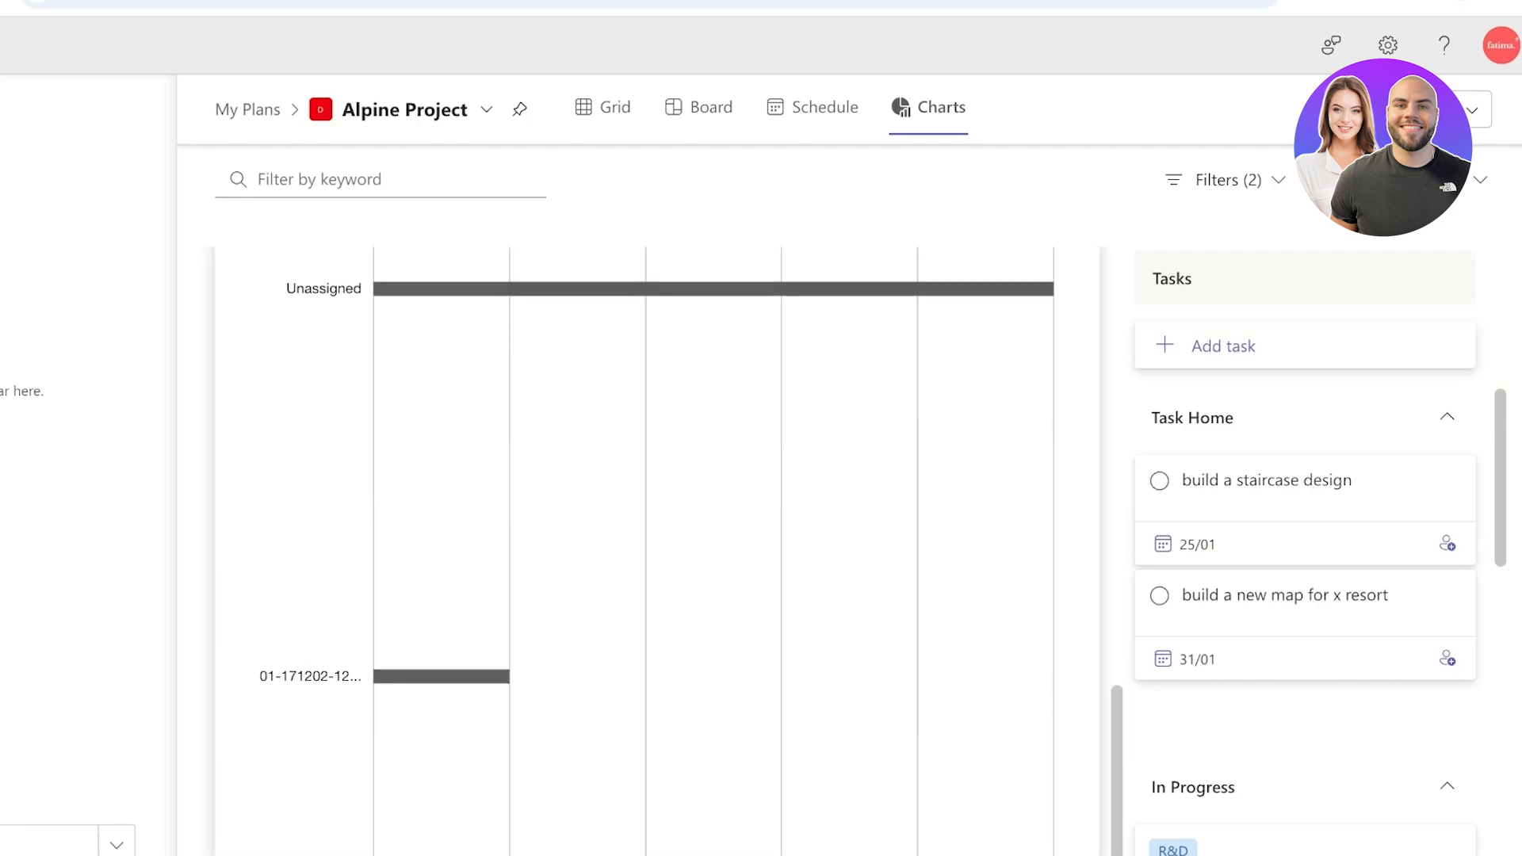
{"action": "scroll", "coordinate": [1303, 515], "scroll_direction": "down", "scroll_amount": 5}
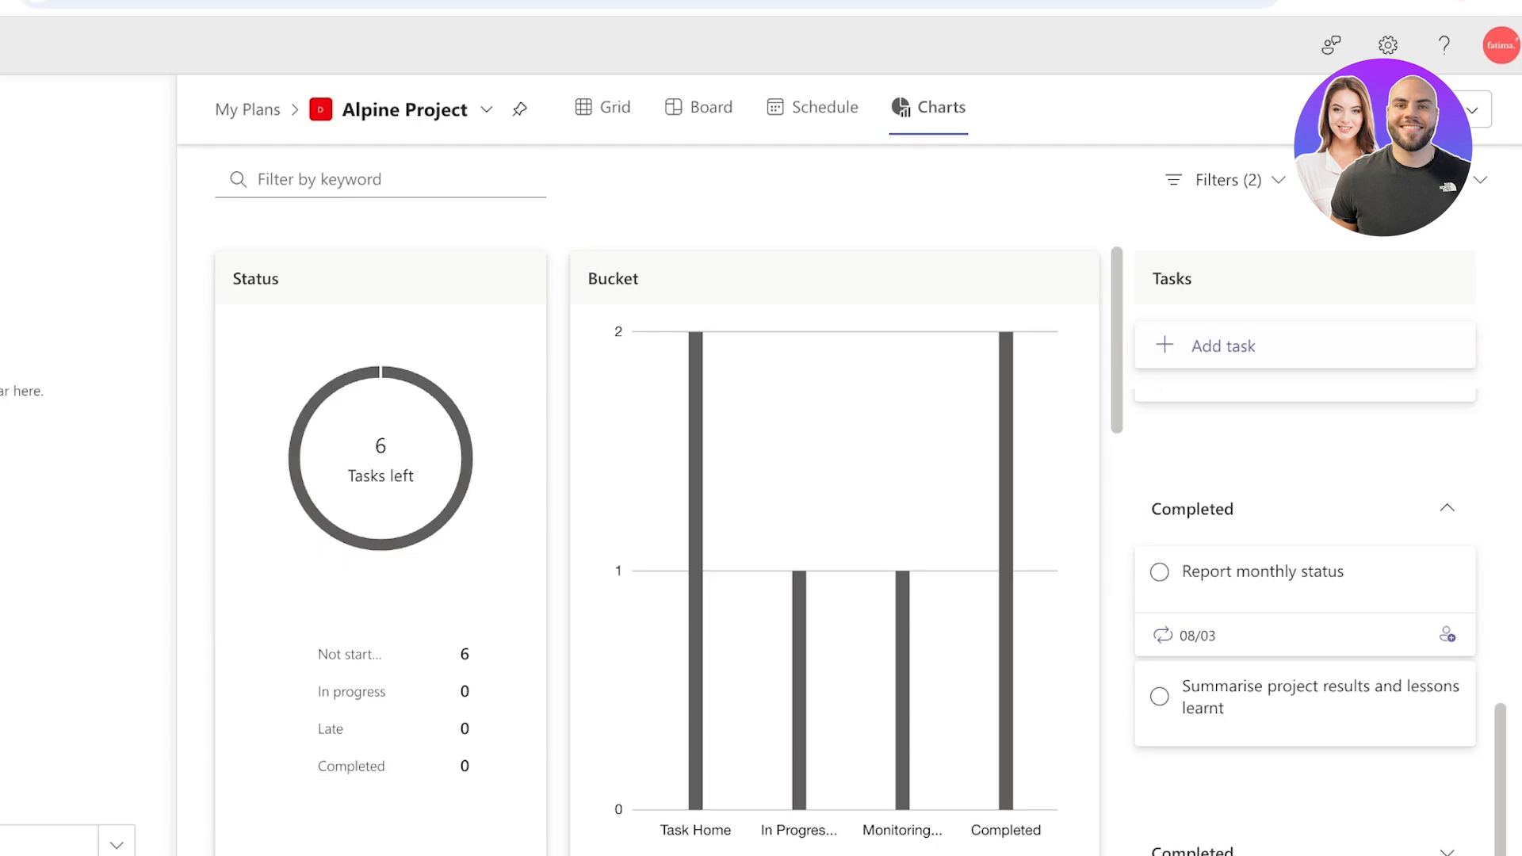
{"action": "scroll", "coordinate": [1304, 555], "scroll_direction": "up", "scroll_amount": 5}
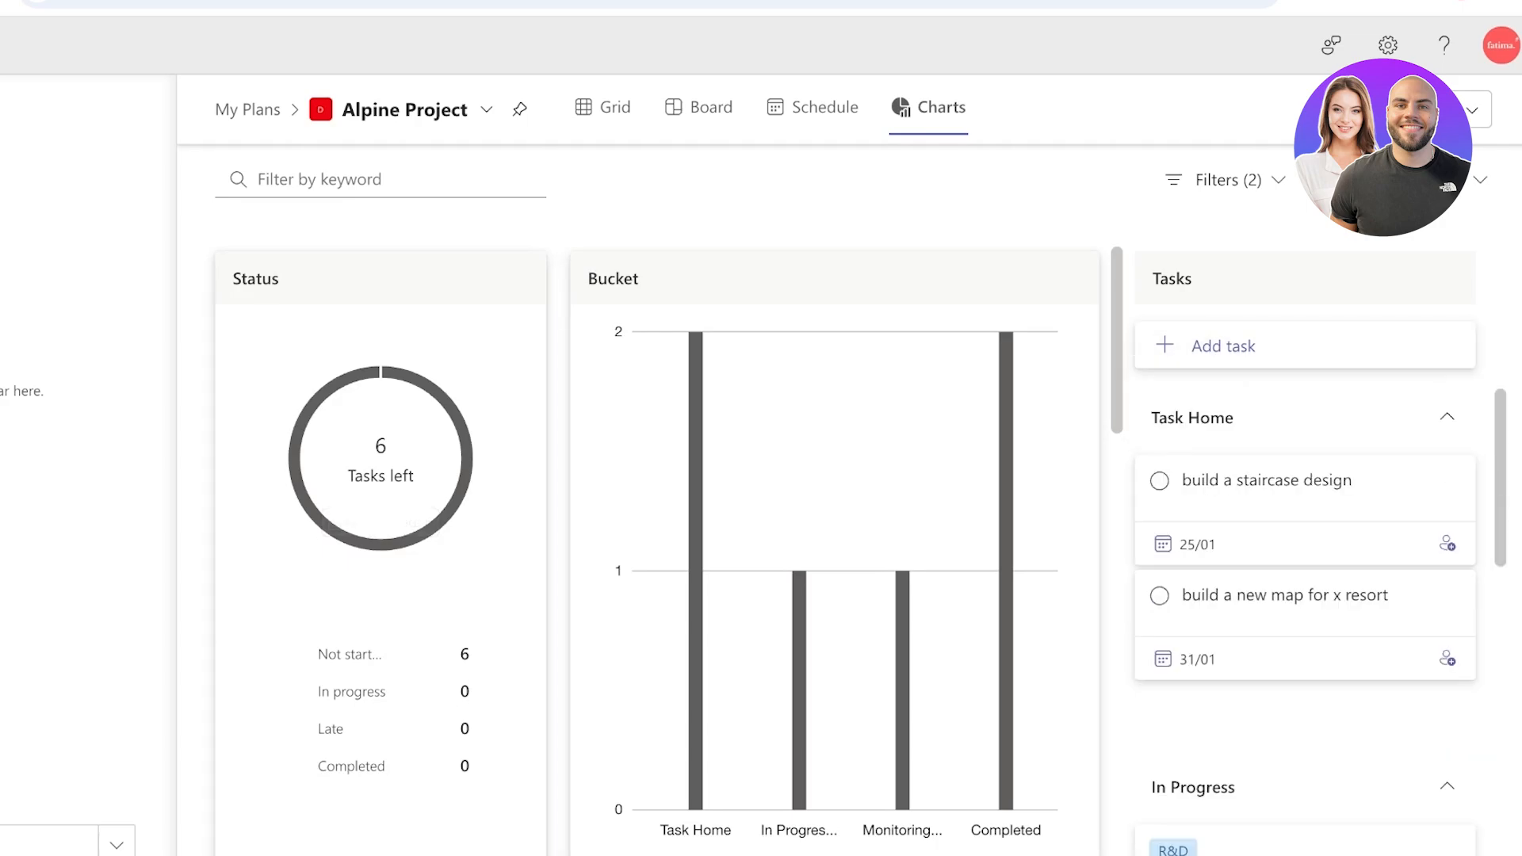
{"action": "scroll", "coordinate": [658, 547], "scroll_direction": "down", "scroll_amount": 1}
{"action": "scroll", "coordinate": [658, 547], "scroll_direction": "up", "scroll_amount": 1}
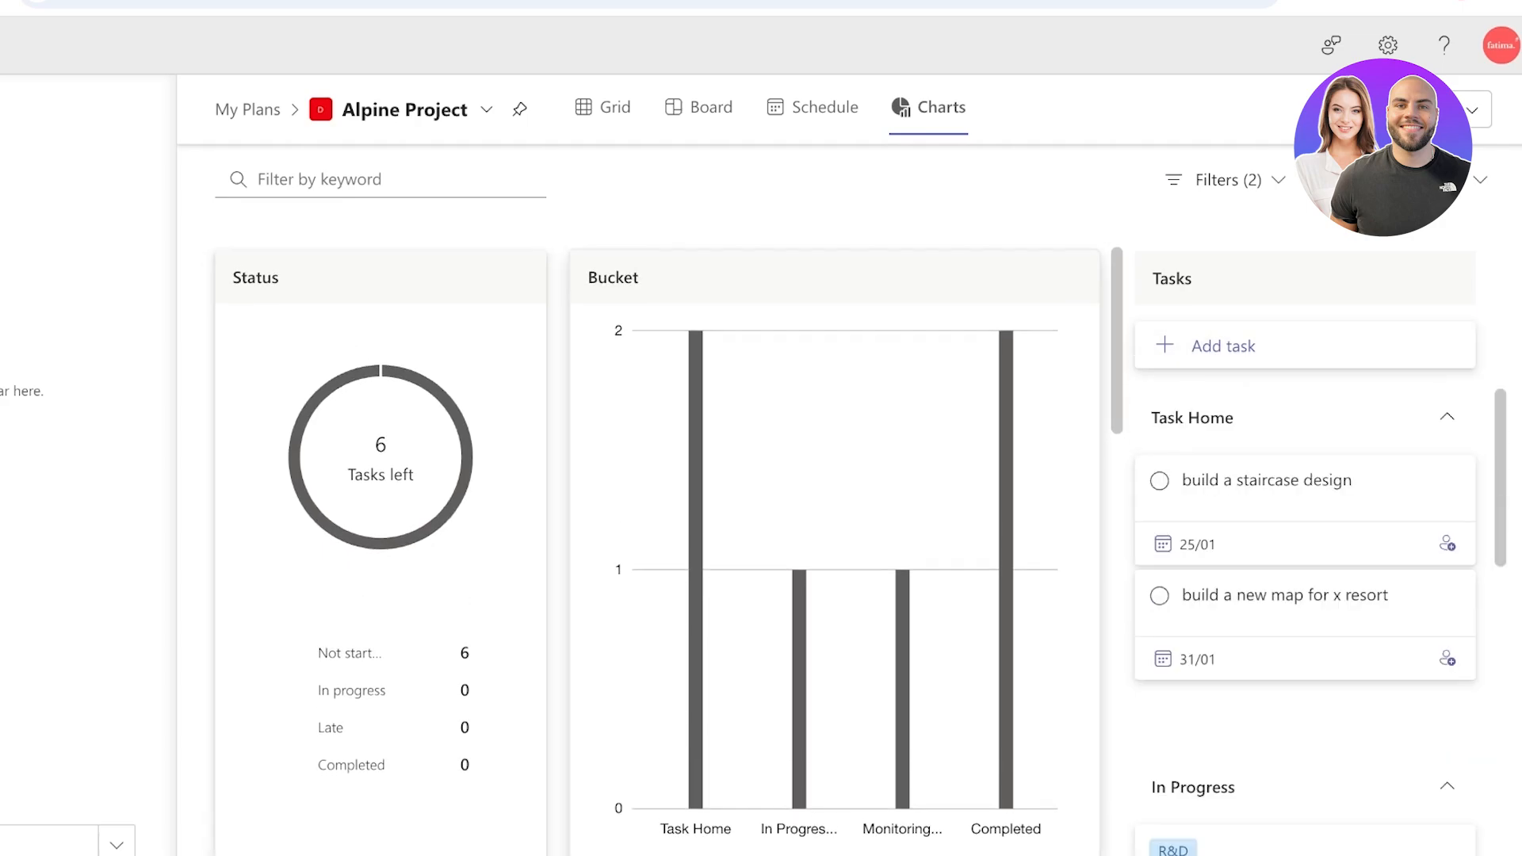
{"action": "scroll", "coordinate": [658, 547], "scroll_direction": "down", "scroll_amount": 15}
{"action": "scroll", "coordinate": [658, 547], "scroll_direction": "up", "scroll_amount": 15}
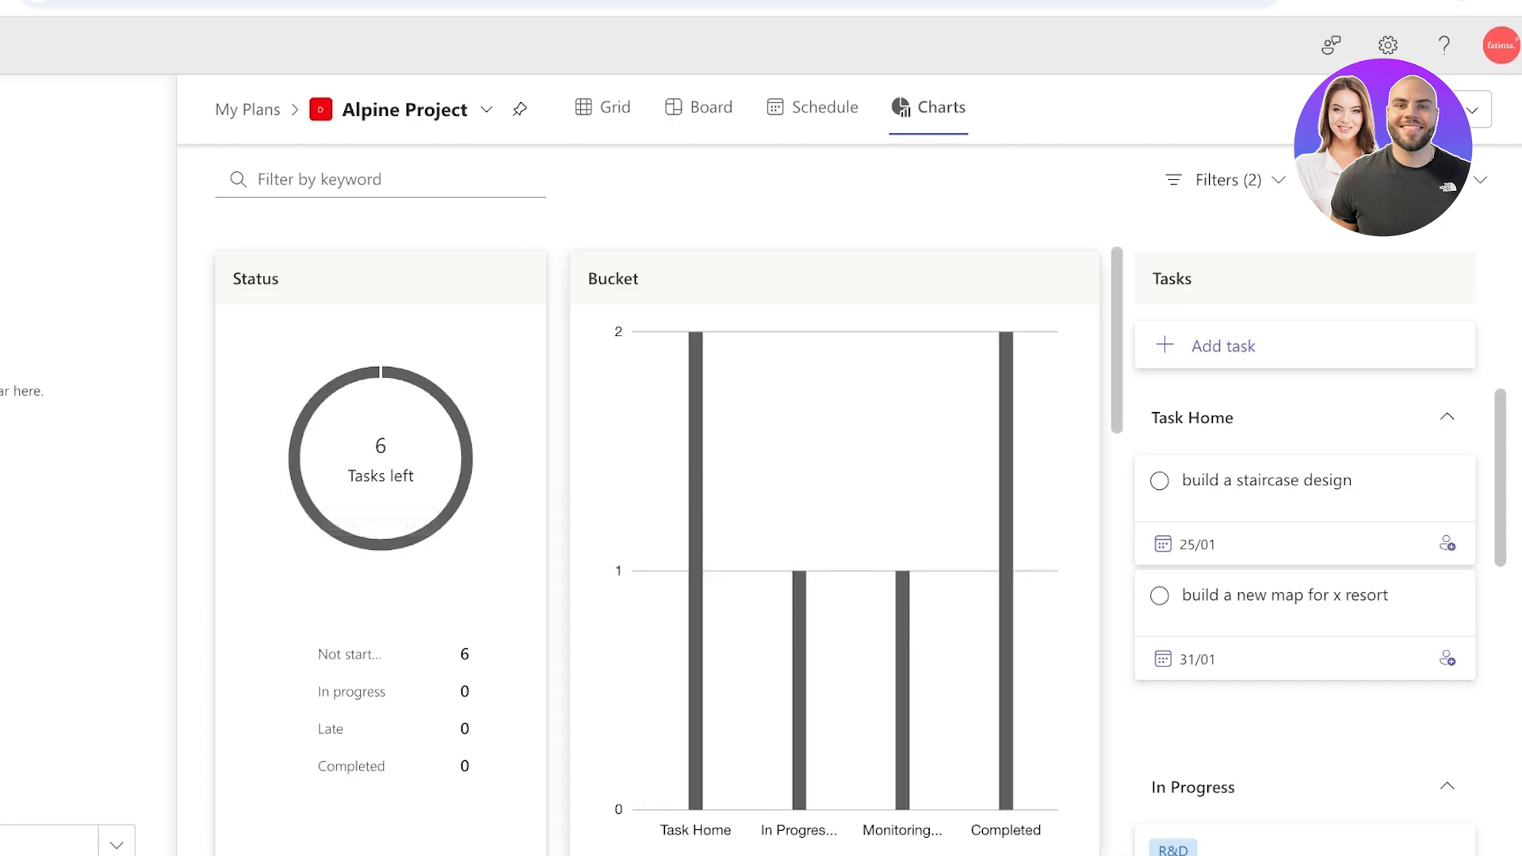
{"action": "scroll", "coordinate": [658, 547], "scroll_direction": "down", "scroll_amount": 2}
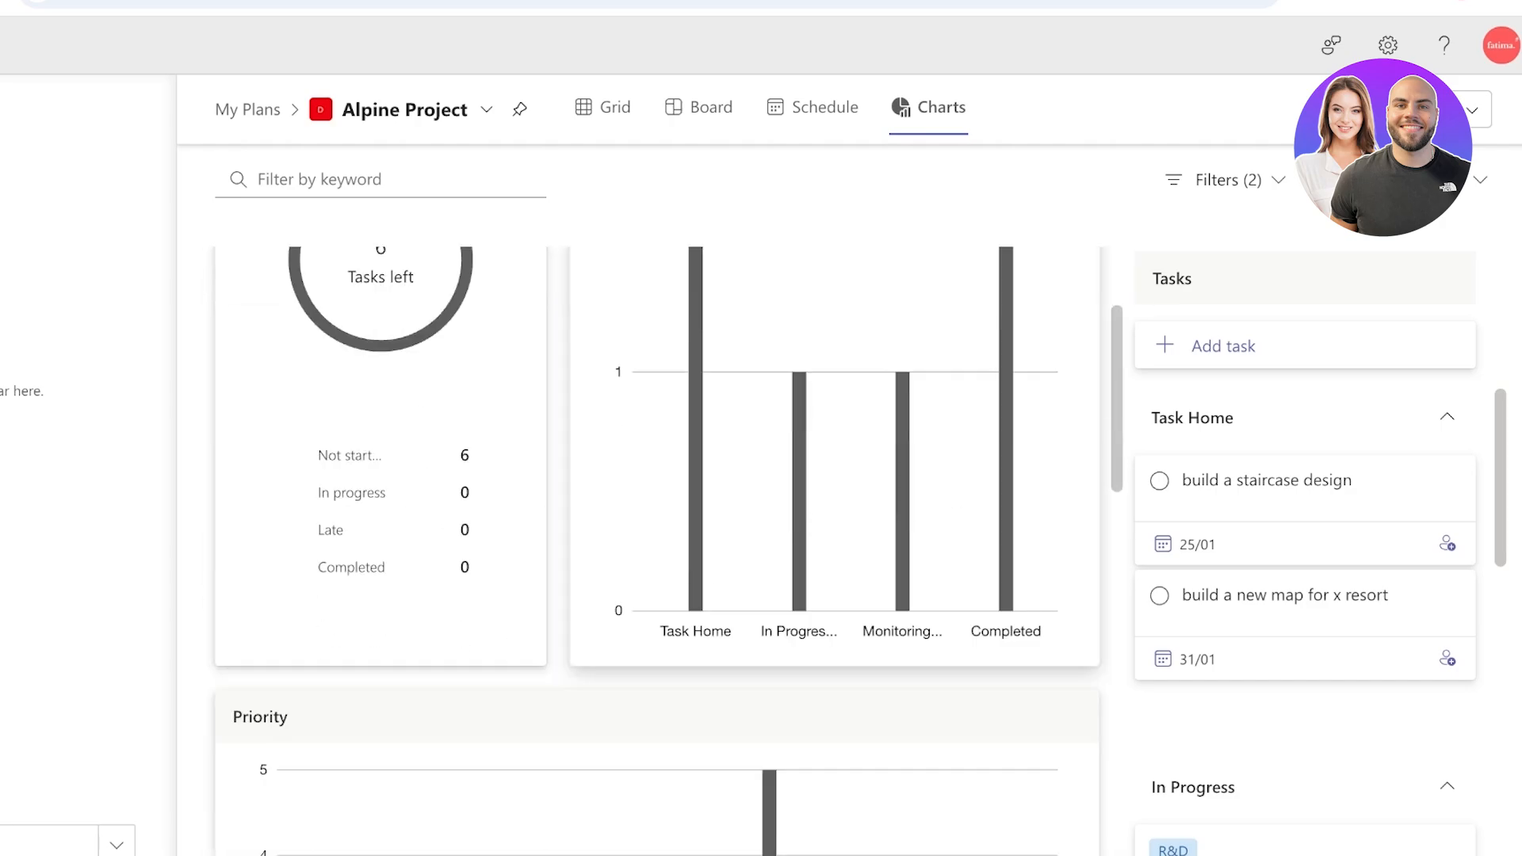
{"action": "scroll", "coordinate": [658, 547], "scroll_direction": "up", "scroll_amount": 2}
{"action": "scroll", "coordinate": [657, 547], "scroll_direction": "down", "scroll_amount": 3}
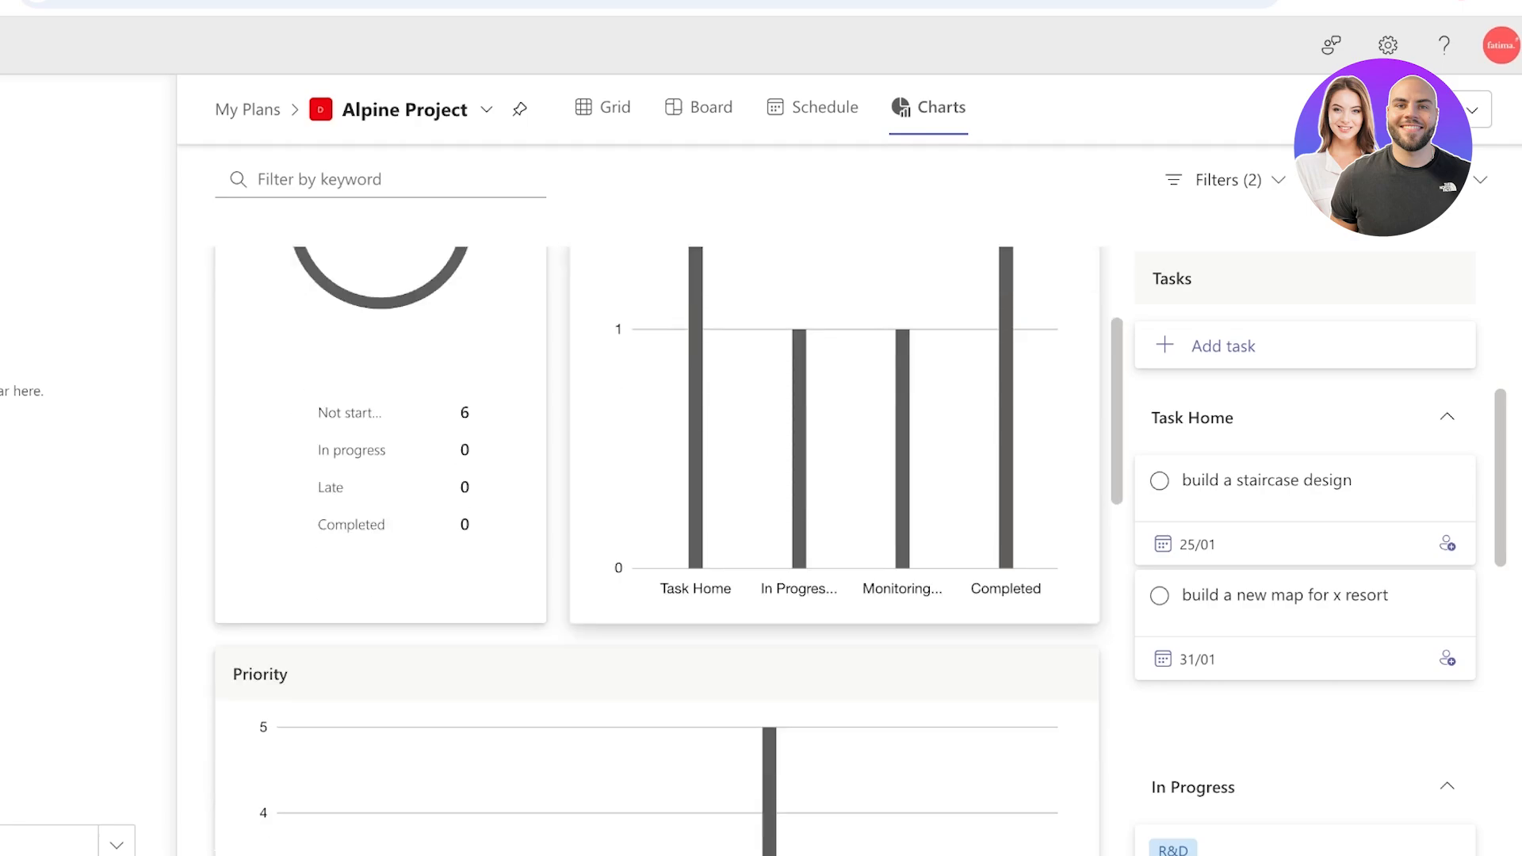
{"action": "scroll", "coordinate": [658, 546], "scroll_direction": "down", "scroll_amount": 5}
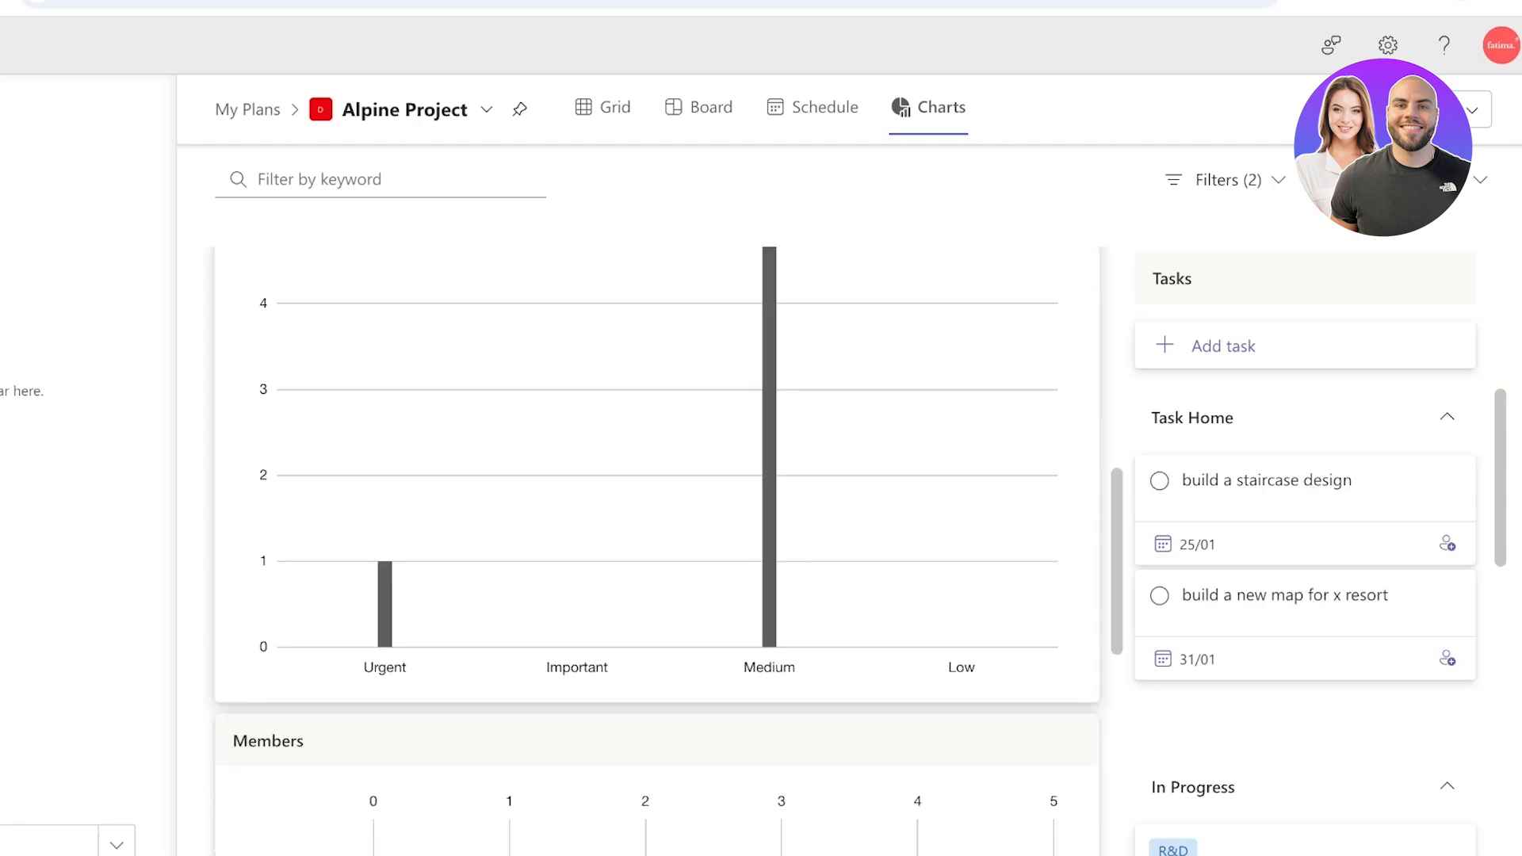
Step: Check the Members chart, the plan's task grid and the bucket and assignment filter options
{"action": "scroll", "coordinate": [658, 547], "scroll_direction": "down", "scroll_amount": 7}
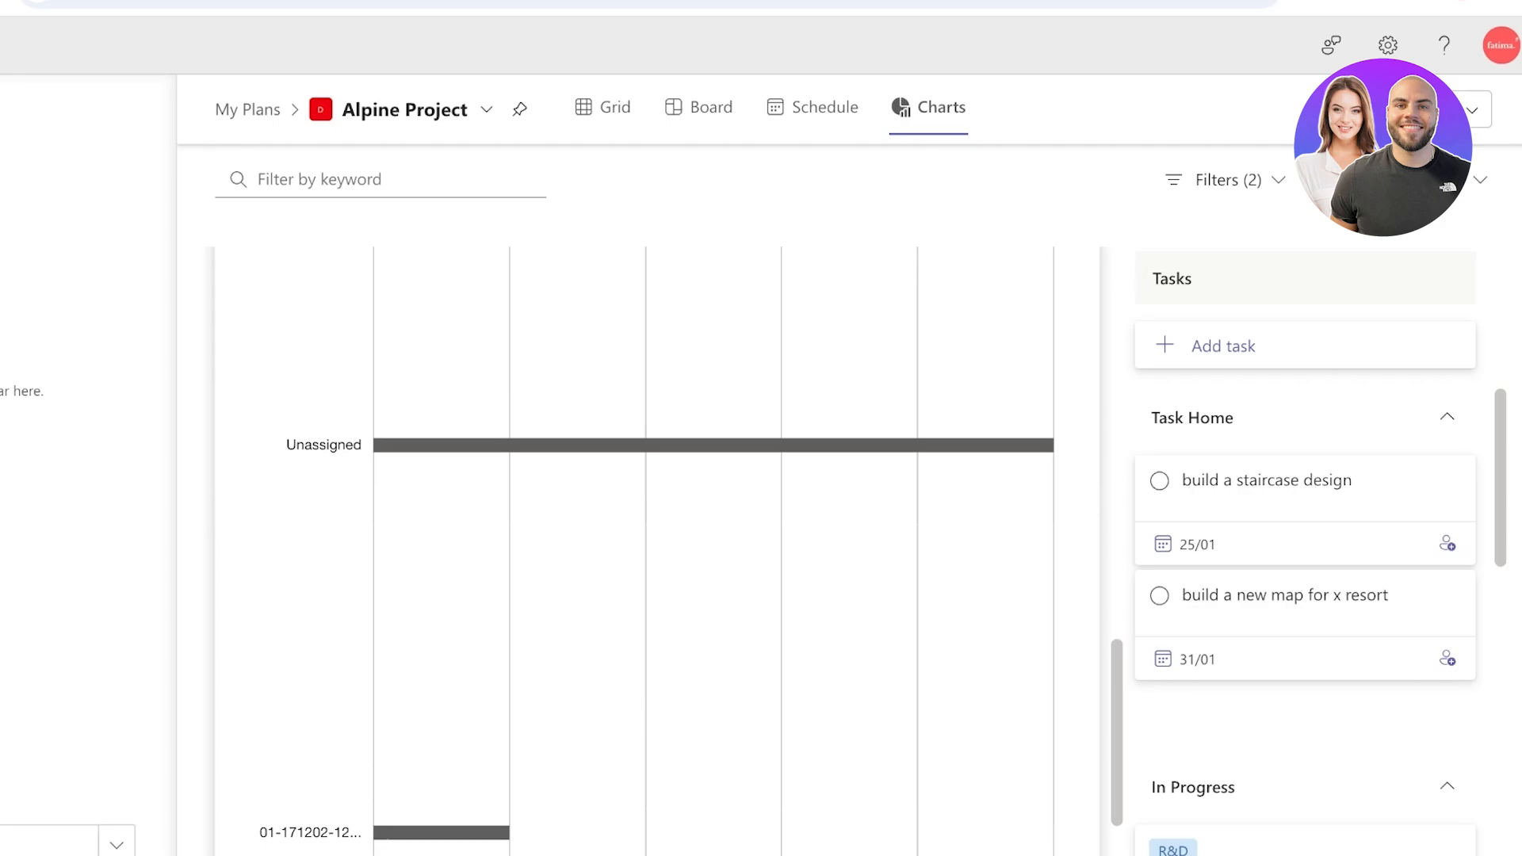
{"action": "scroll", "coordinate": [658, 547], "scroll_direction": "down", "scroll_amount": 2}
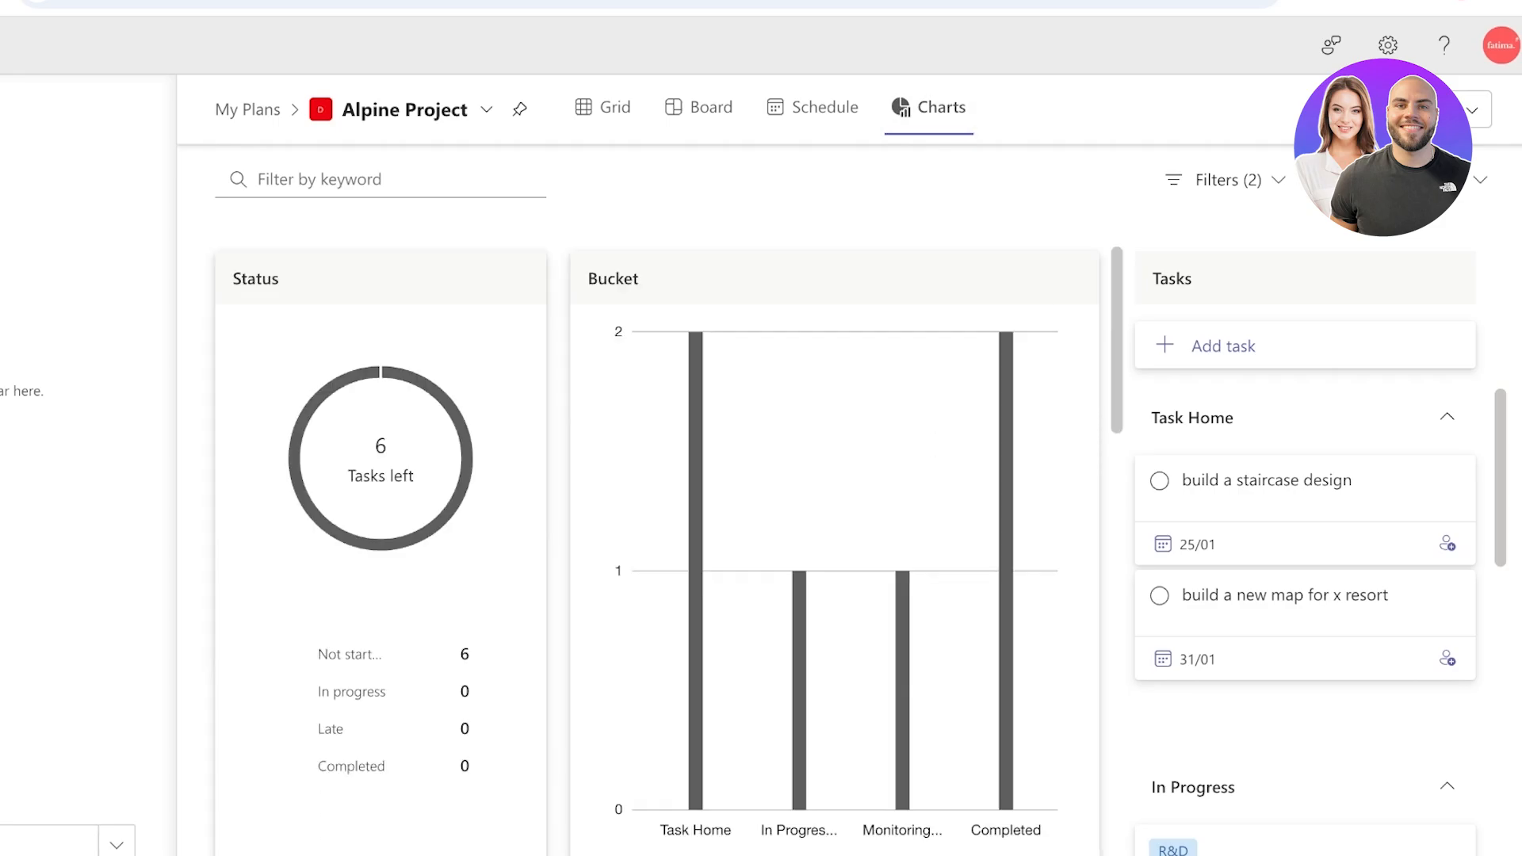
{"action": "left_click", "coordinate": [603, 108]}
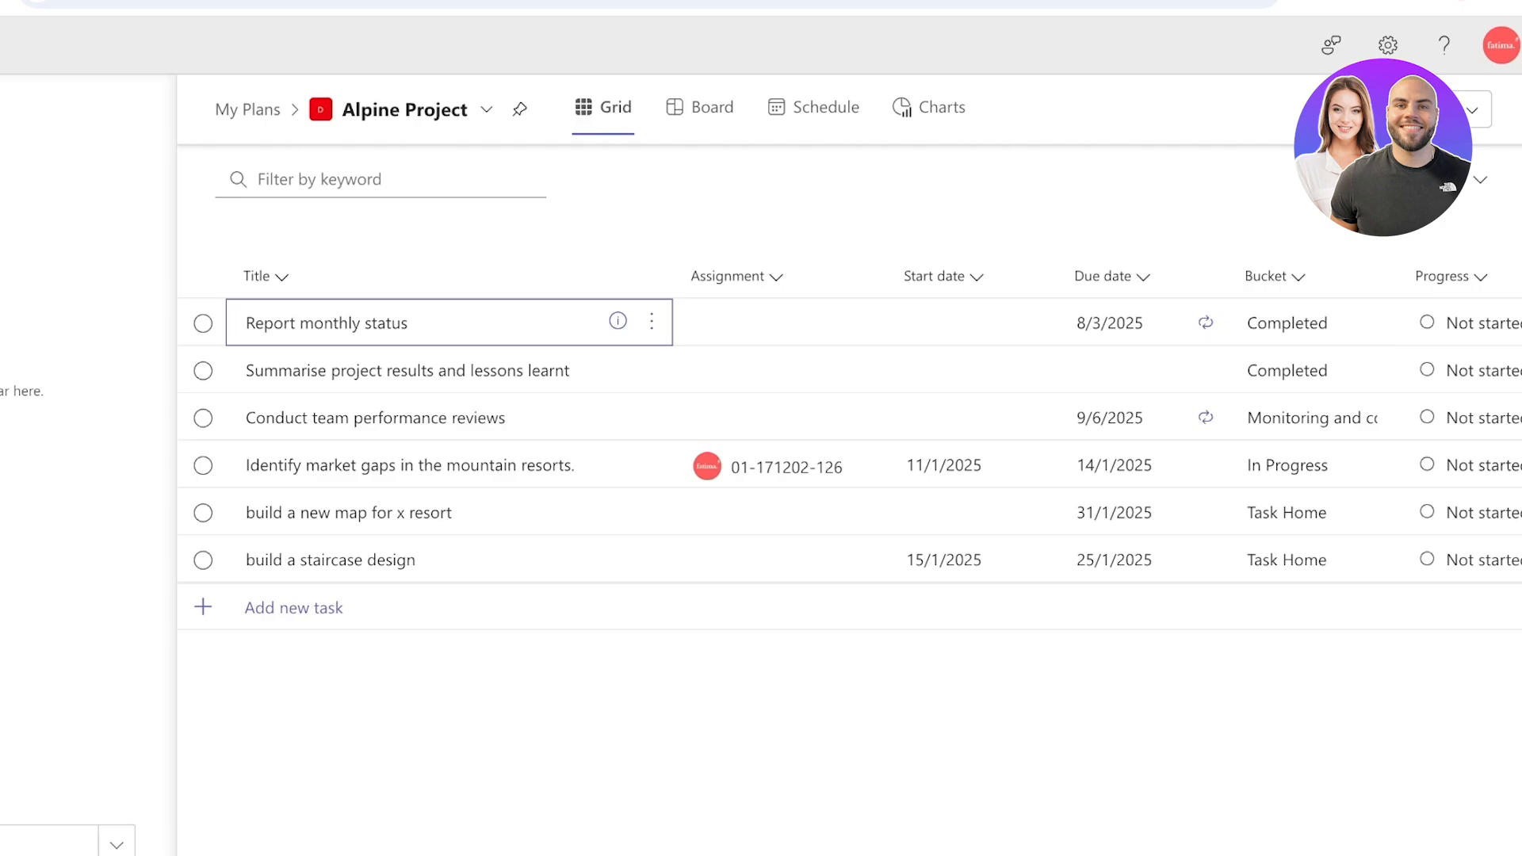
{"action": "left_click", "coordinate": [1452, 180]}
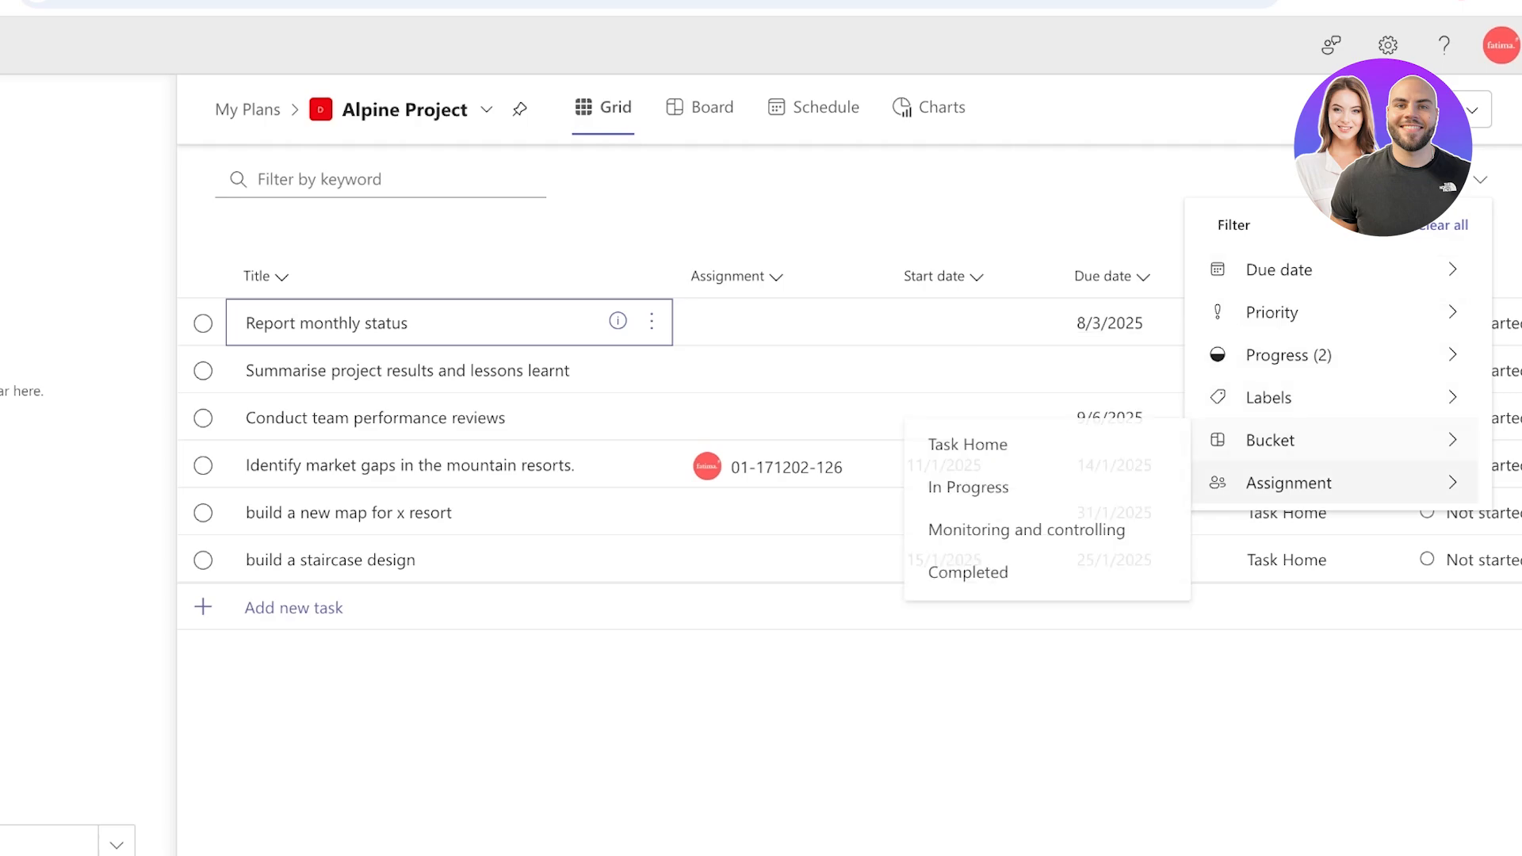
{"action": "mouse_move", "coordinate": [1299, 483]}
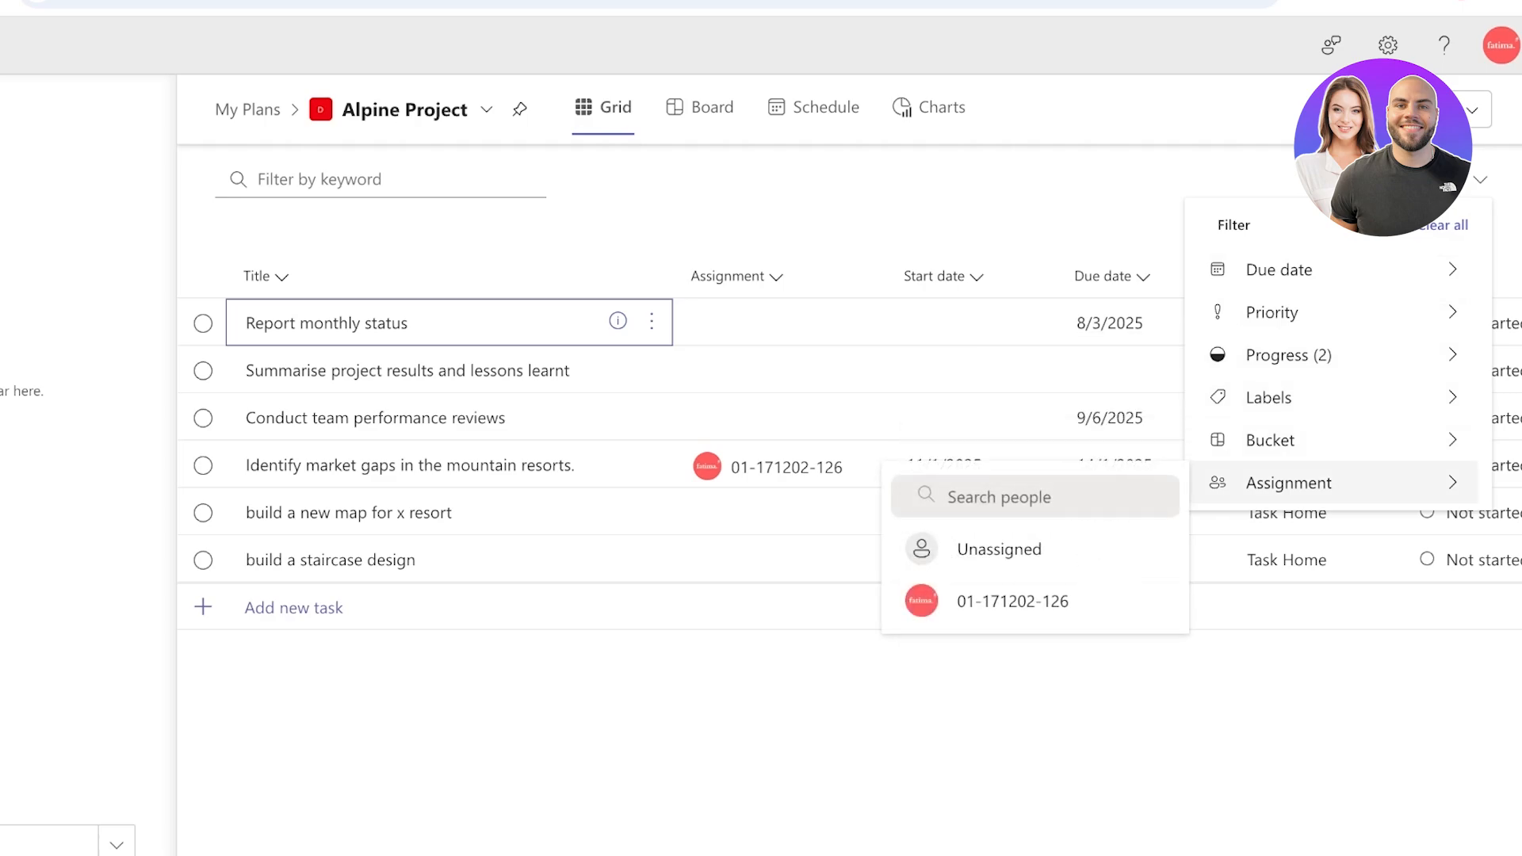
{"action": "left_click", "coordinate": [460, 226]}
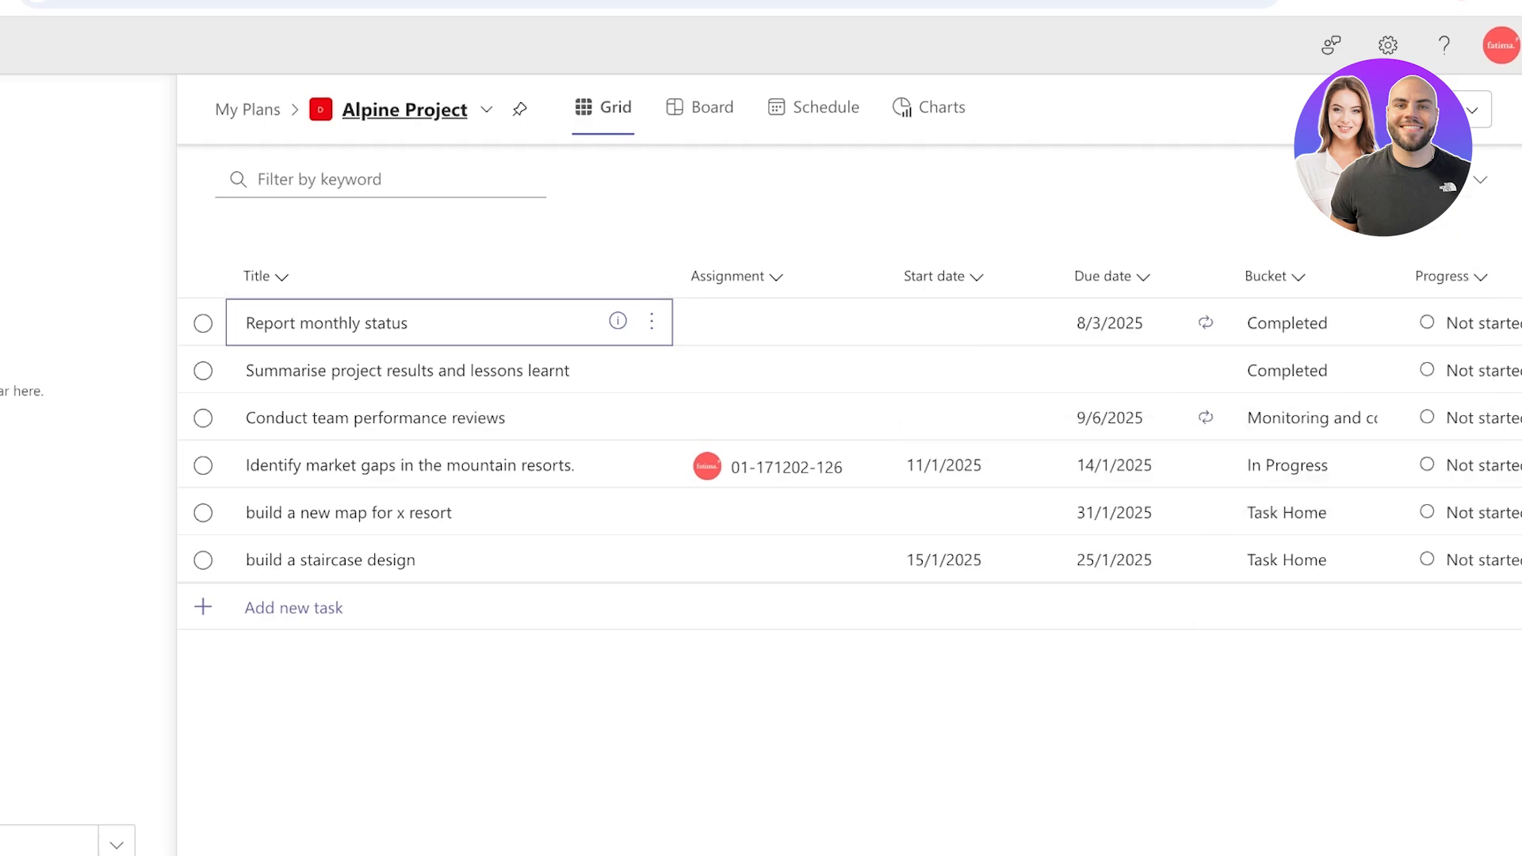
Step: Return to the overview of all plans and create a basic plan from scratch named Meraki
{"action": "left_click", "coordinate": [300, 107]}
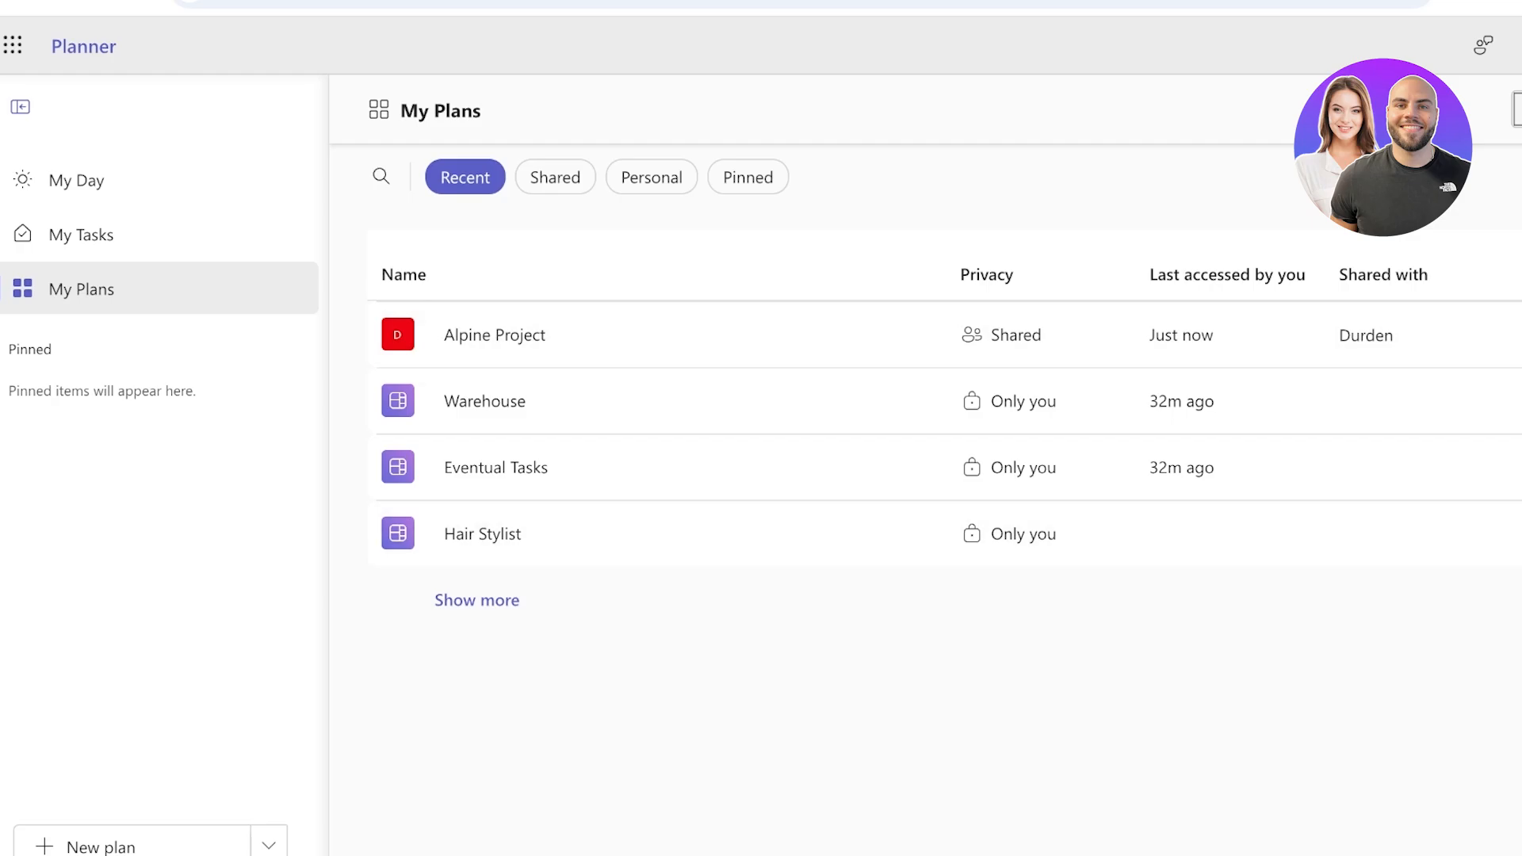
{"action": "left_click", "coordinate": [1515, 110]}
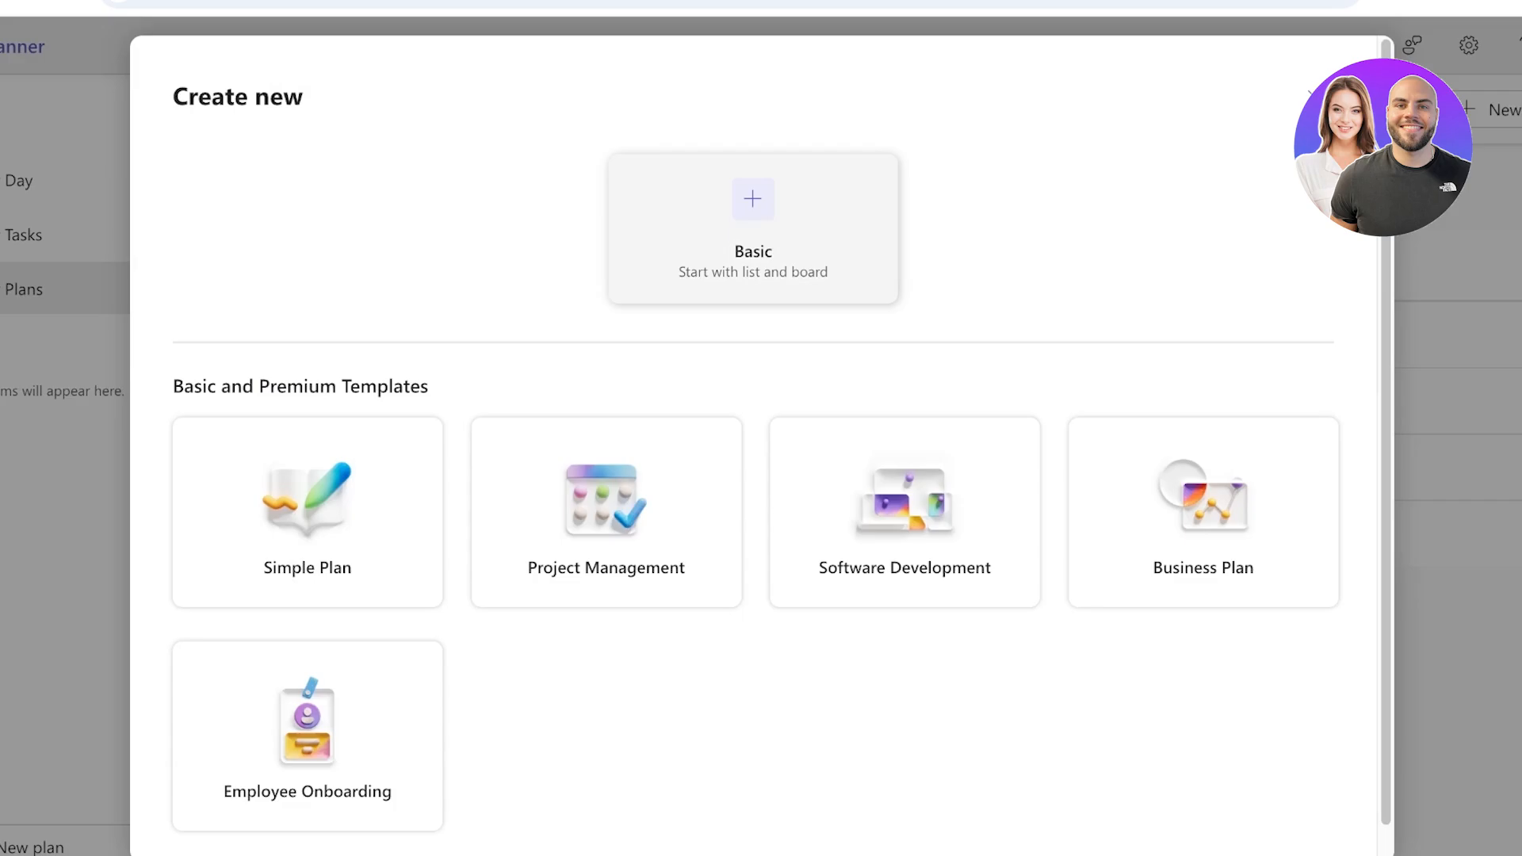
{"action": "left_click", "coordinate": [753, 230]}
{"action": "left_click", "coordinate": [761, 410]}
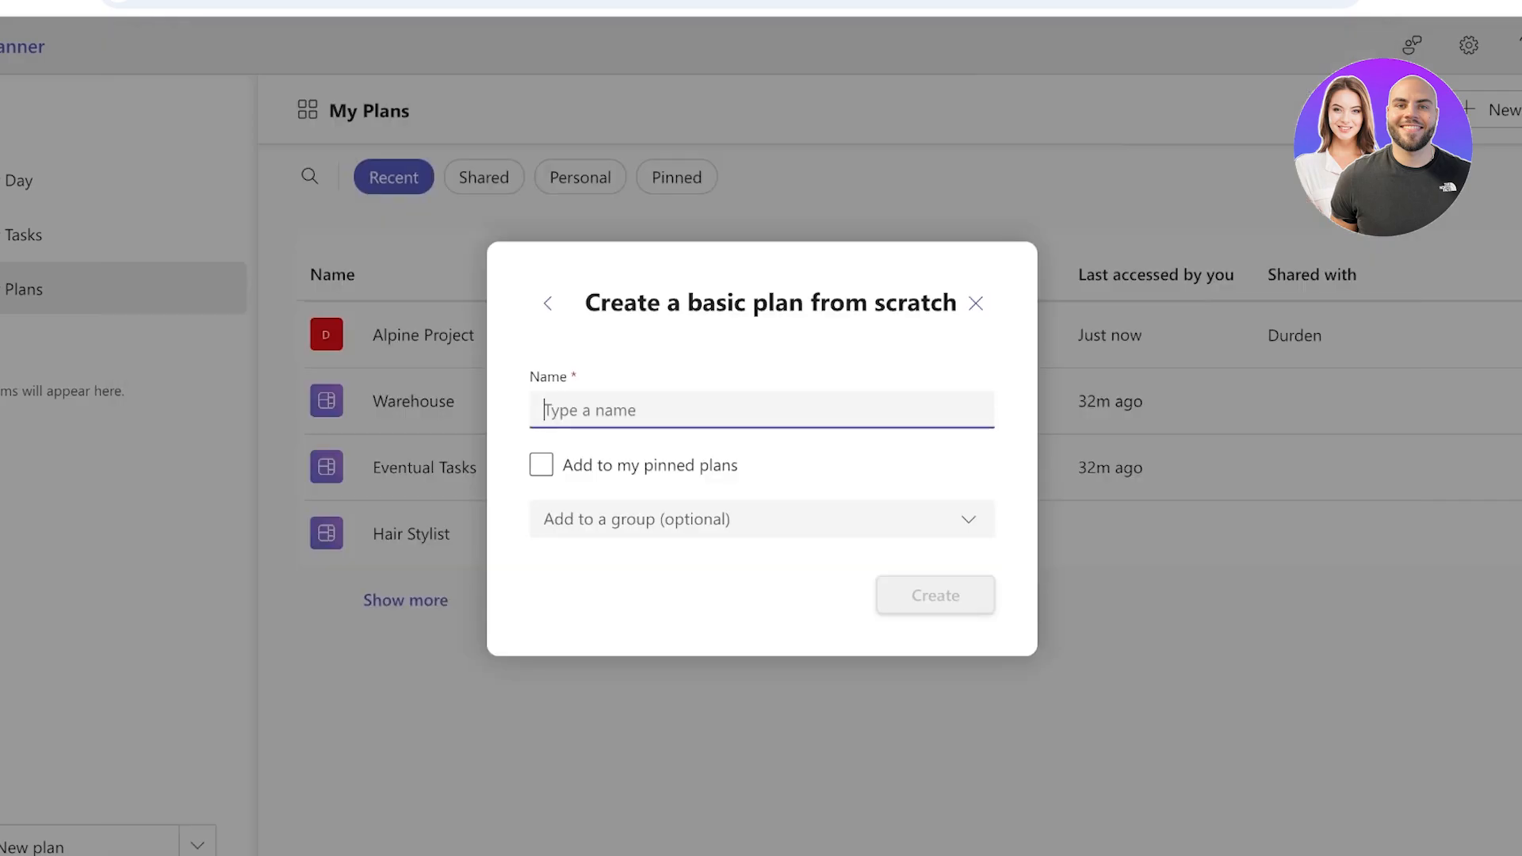
{"action": "type", "text": "a"}
{"action": "key", "text": "BackSpace"}
{"action": "type", "text": "A"}
{"action": "key", "text": "BackSpace"}
{"action": "type", "text": "Meraki"}
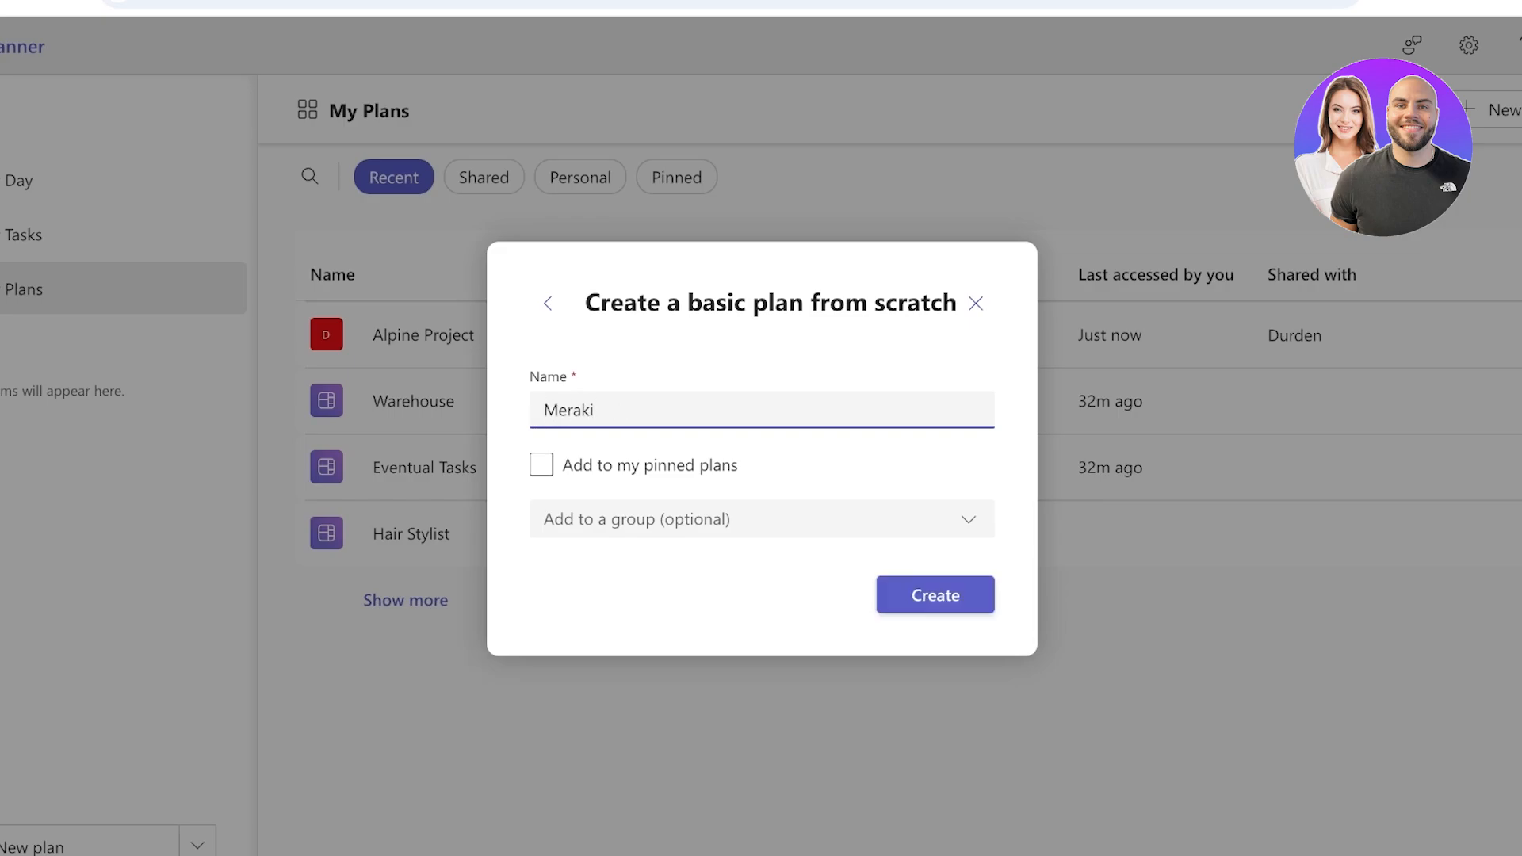
{"action": "key", "text": "Return"}
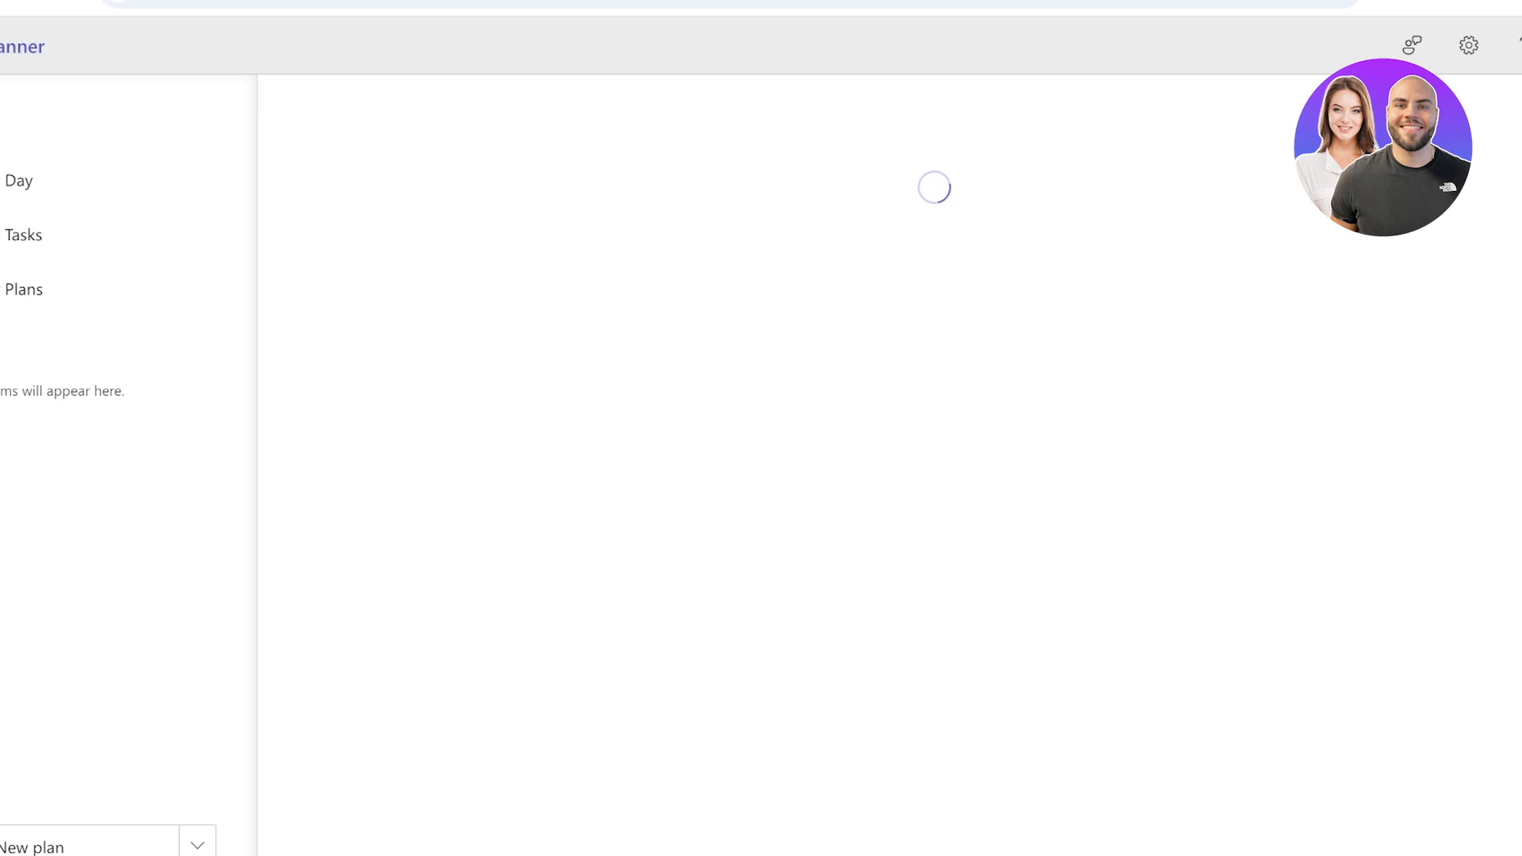
{"action": "key", "text": "Escape"}
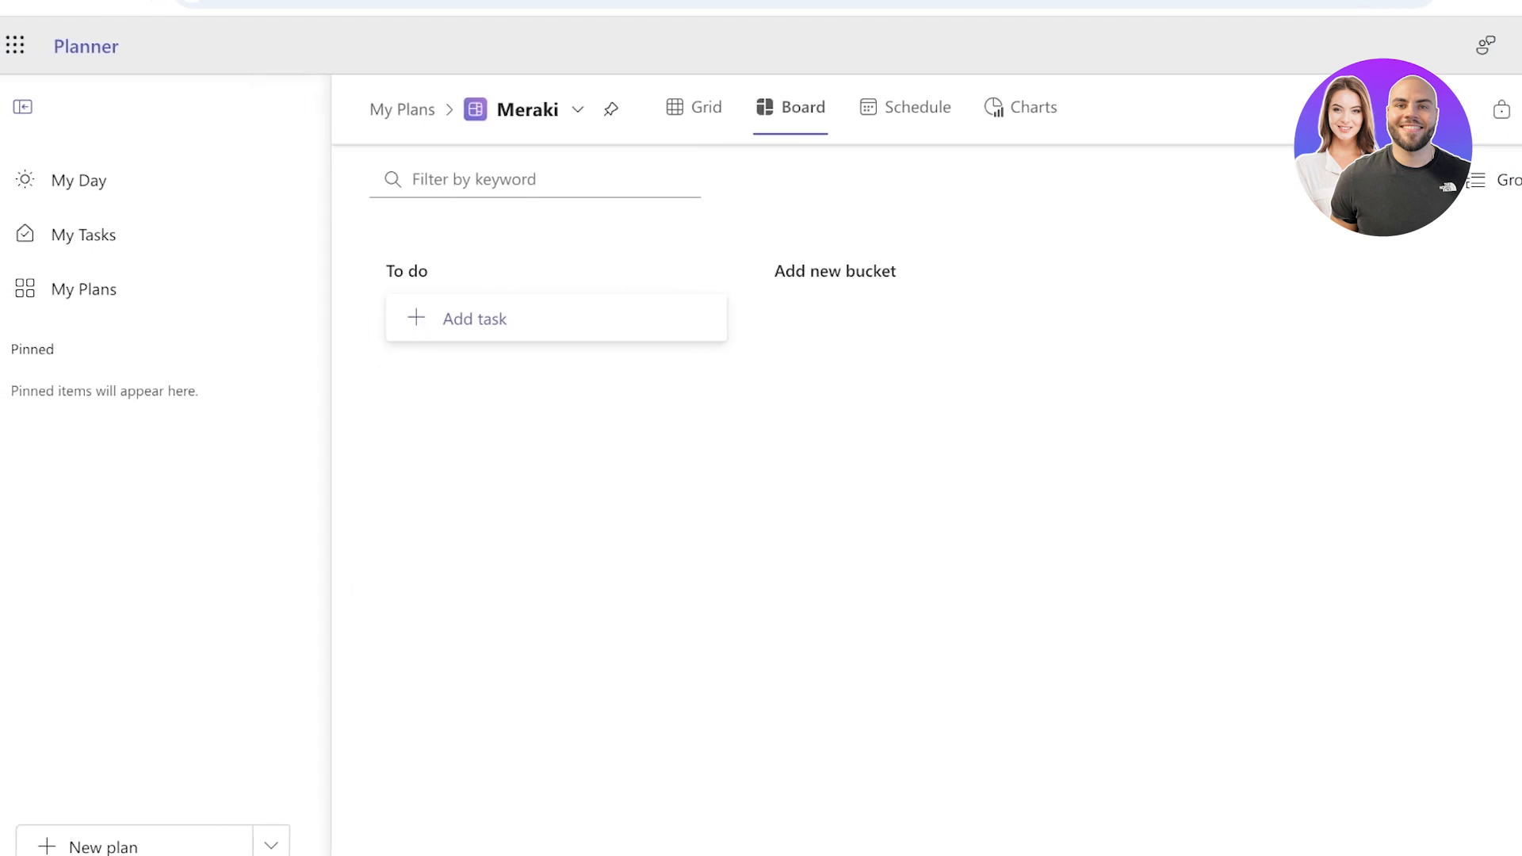
Step: Rename the To do bucket as Finance
{"action": "left_click", "coordinate": [407, 272]}
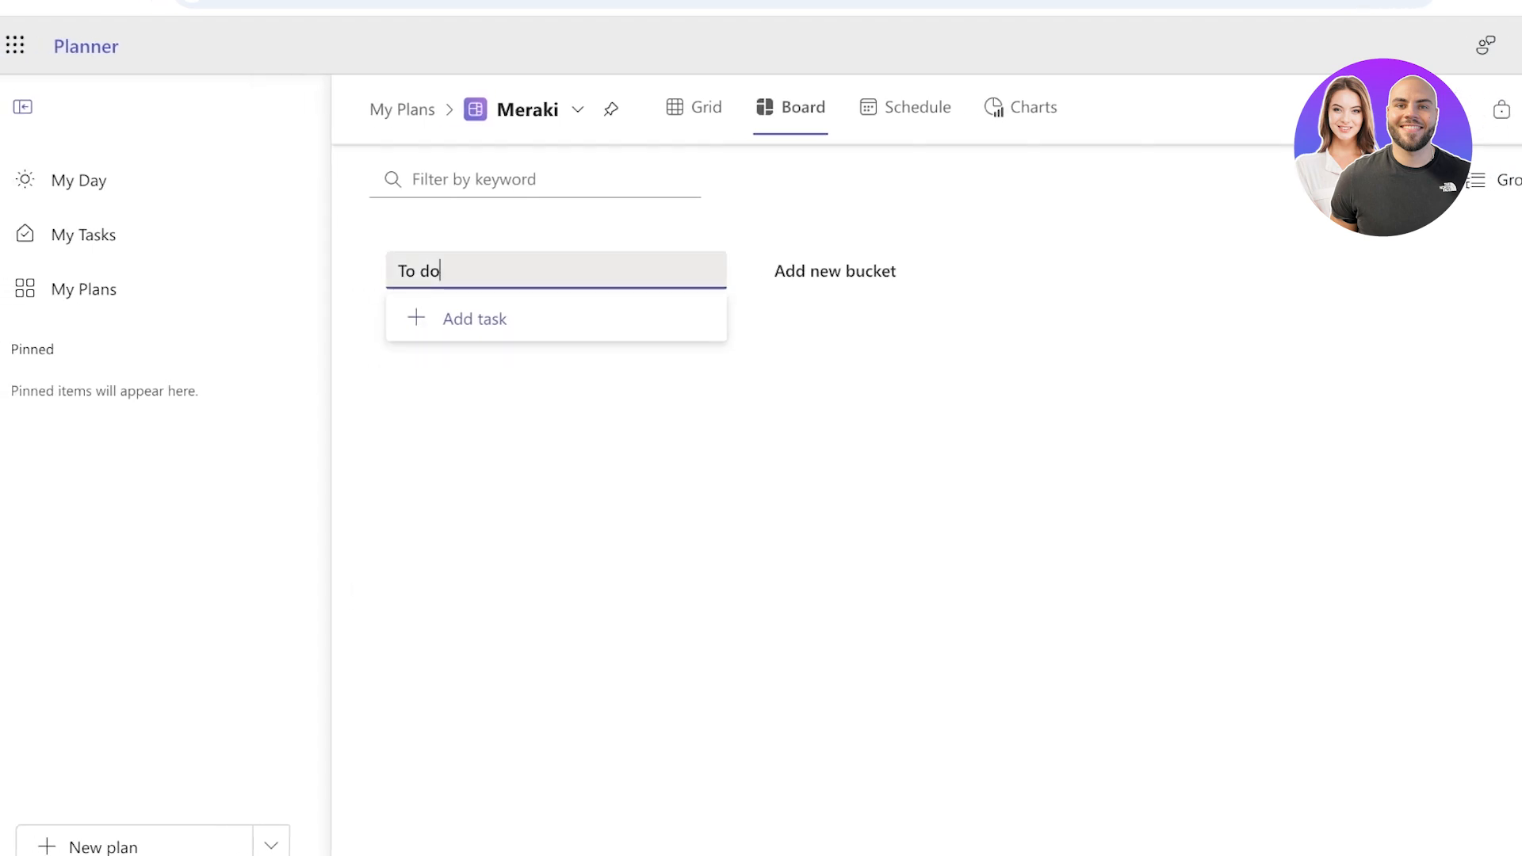
{"action": "triple_click", "coordinate": [430, 271]}
{"action": "key", "text": "BackSpace"}
{"action": "type", "text": "F"}
{"action": "key", "text": "BackSpace"}
{"action": "type", "text": "F"}
{"action": "key", "text": "BackSpace"}
{"action": "type", "text": "Finance"}
{"action": "key", "text": "Return"}
Step: Add two more buckets named Marketing and Operations
{"action": "type", "text": "Marketing"}
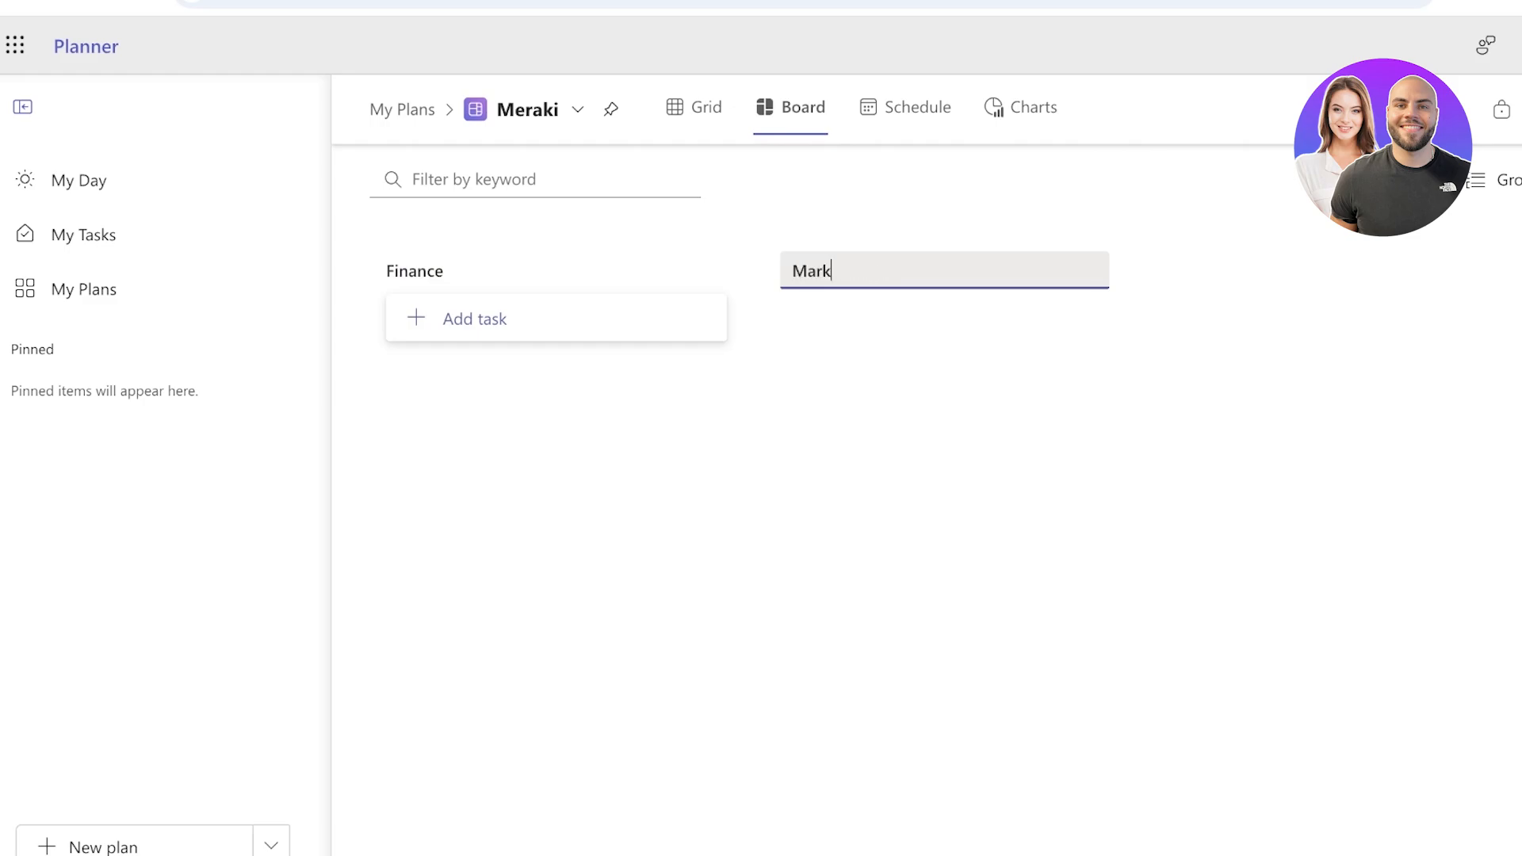
{"action": "key", "text": "Return"}
{"action": "type", "text": "Operations &"}
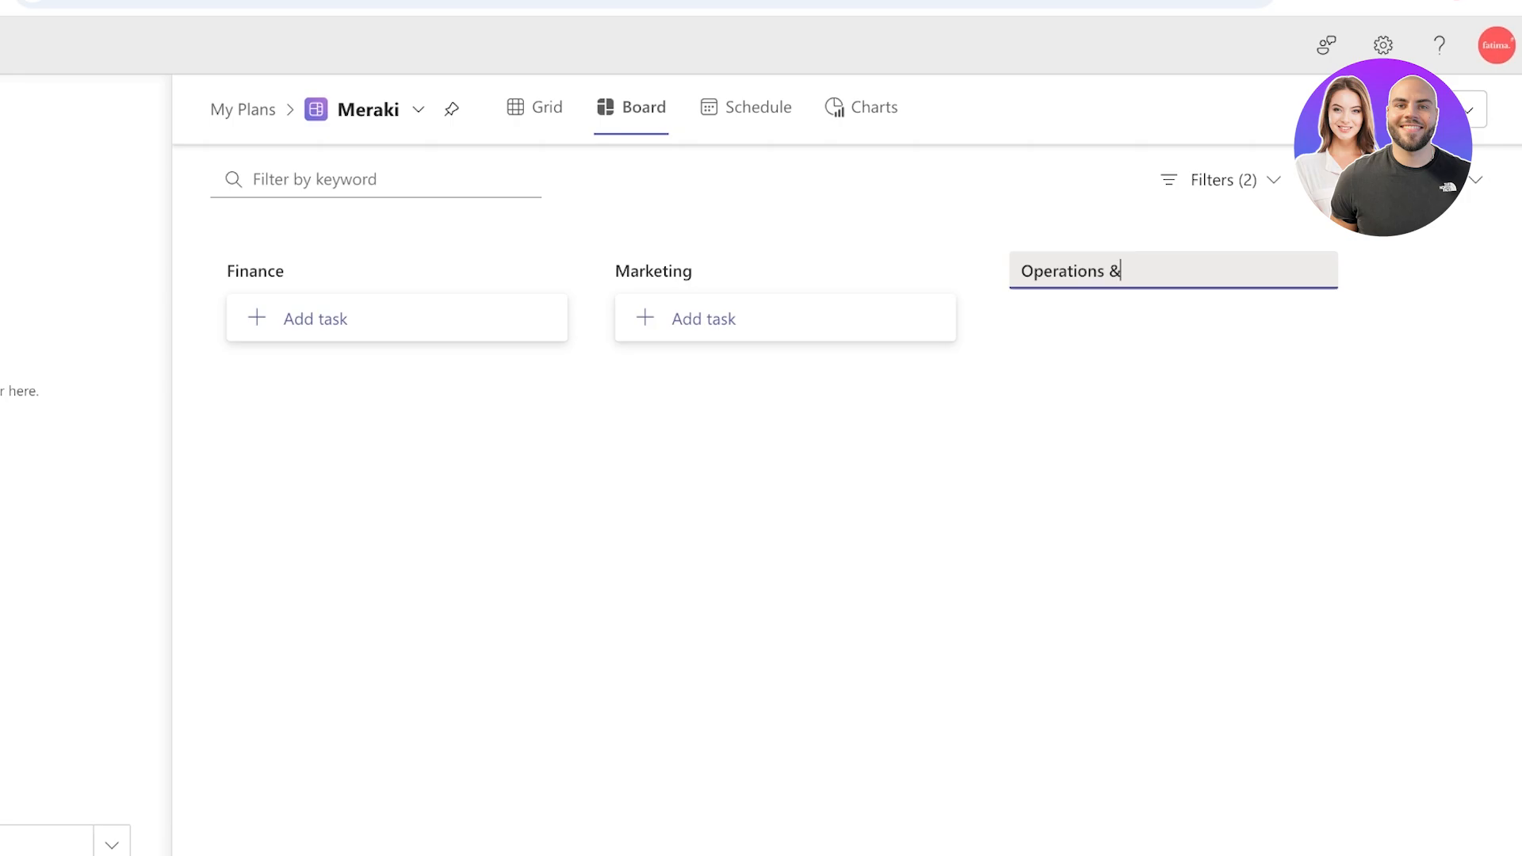
{"action": "key", "text": "Return"}
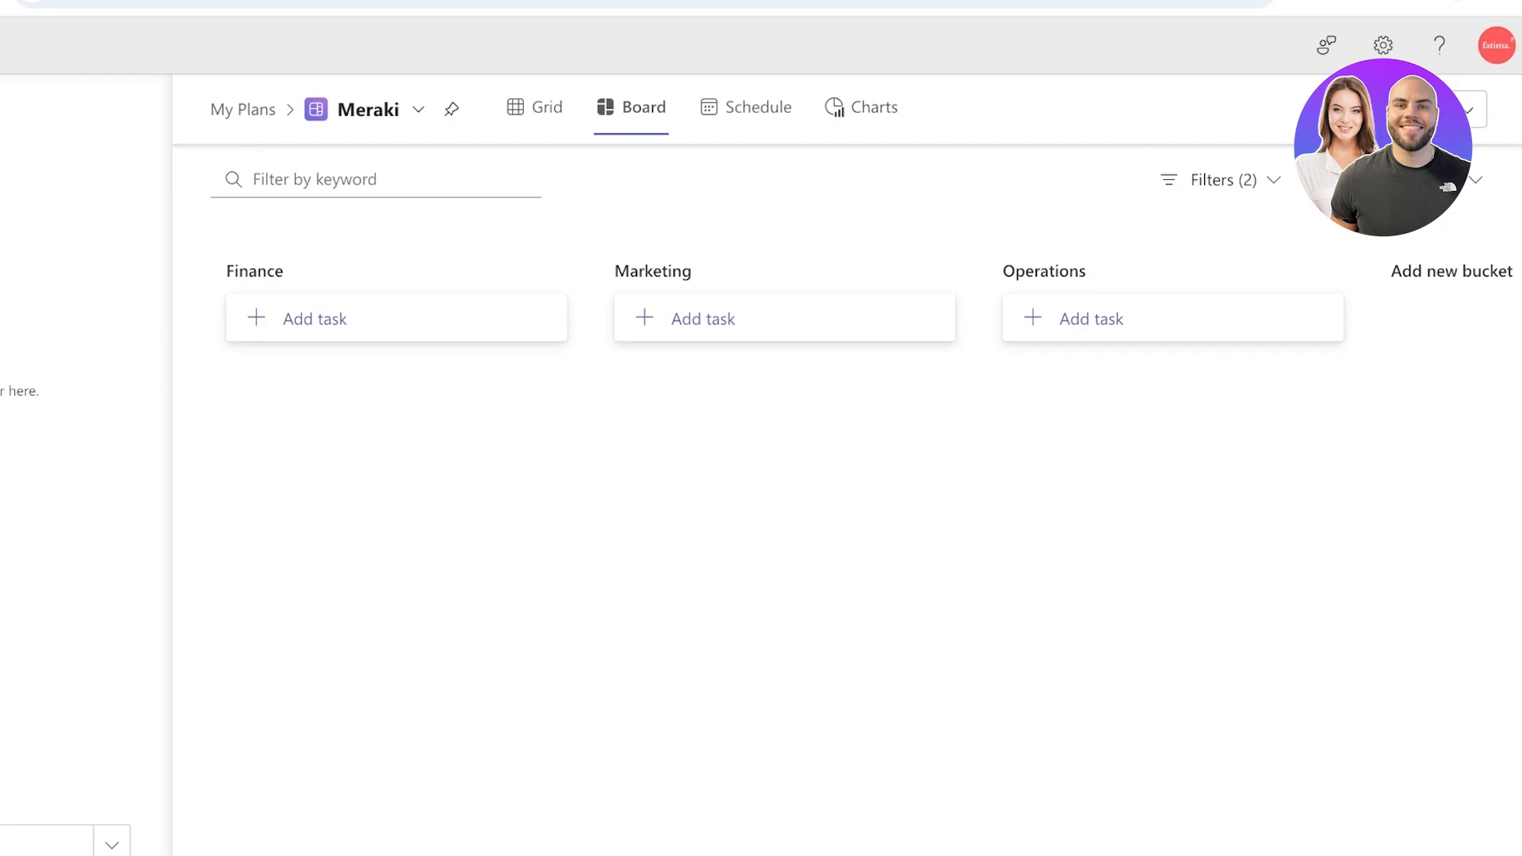
Step: Add a task named "payout for xyz refund" to the Finance bucket
{"action": "left_click", "coordinate": [317, 318]}
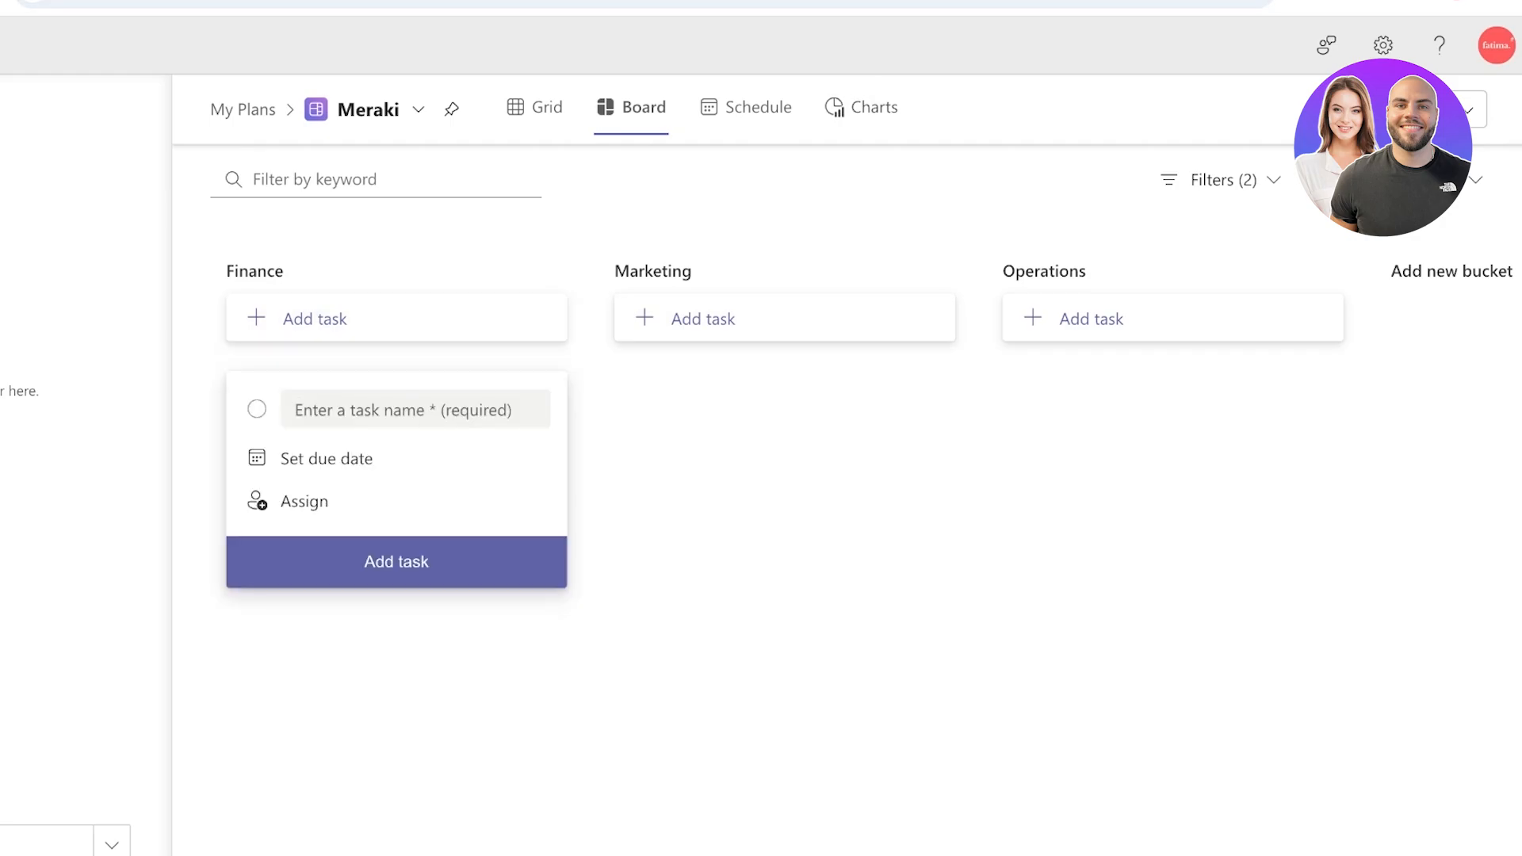
{"action": "type", "text": "pa"}
{"action": "key", "text": "BackSpace"}
{"action": "key", "text": "BackSpace"}
{"action": "type", "text": "payout for "}
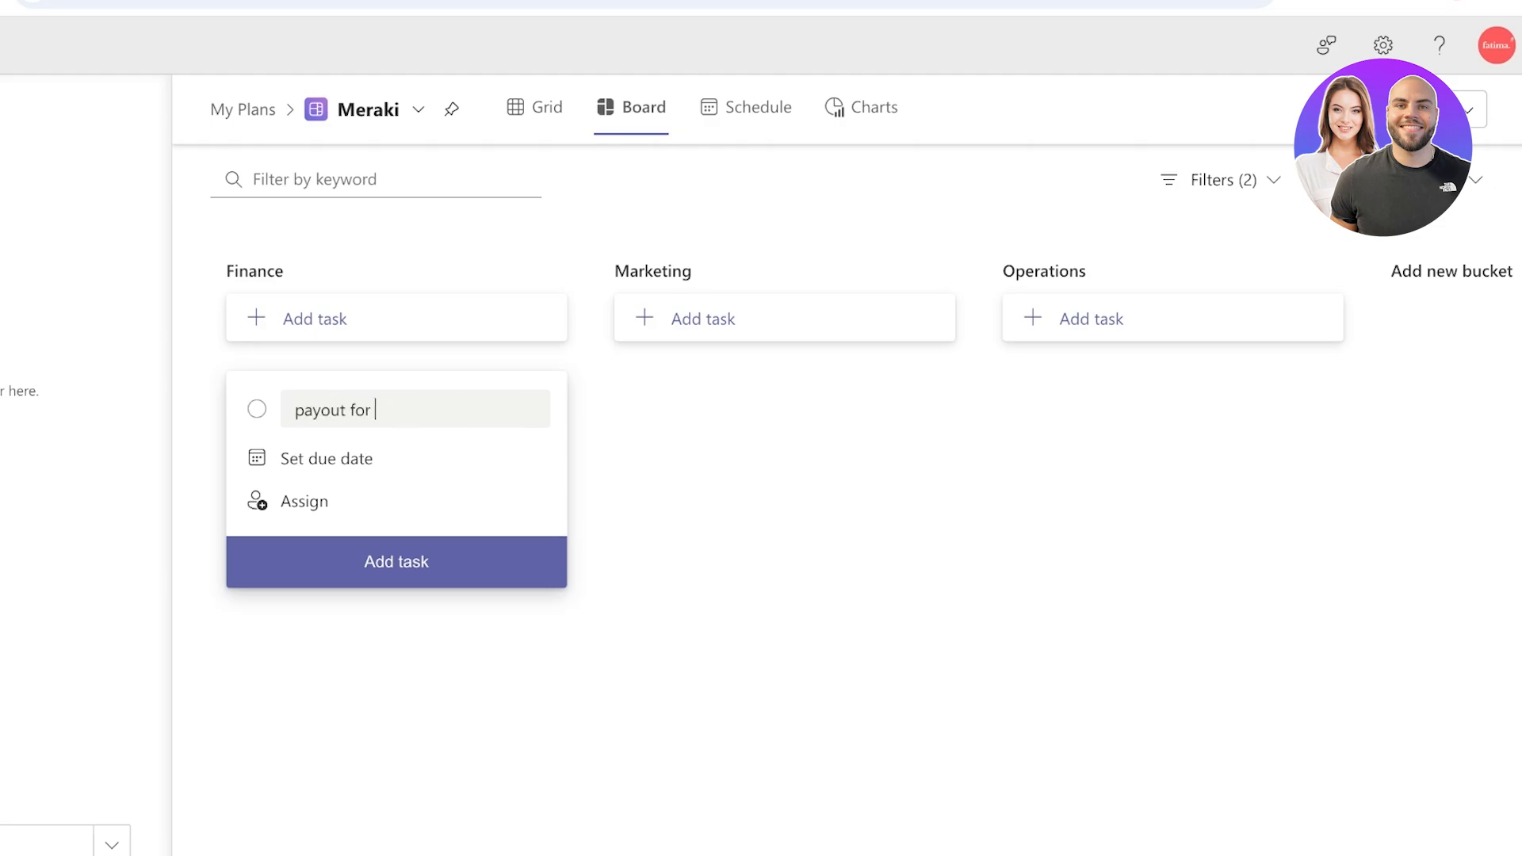
{"action": "type", "text": "xyz refund"}
{"action": "key", "text": "Return"}
Step: Add a second task named "payroll for jan" to the Finance bucket
{"action": "type", "text": "payroll "}
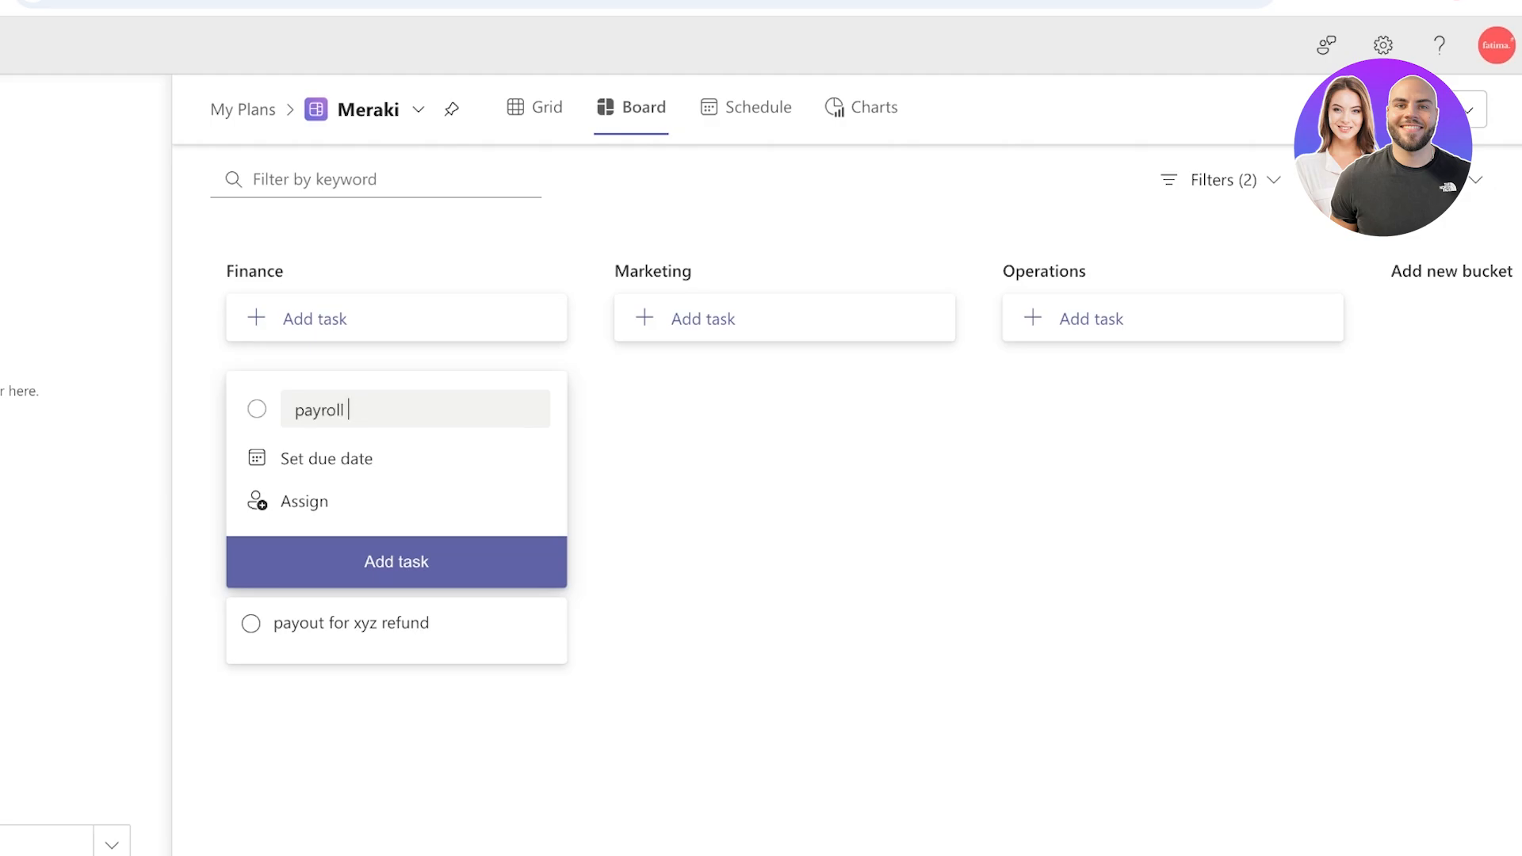
{"action": "type", "text": "o for jan"}
{"action": "key", "text": "Return"}
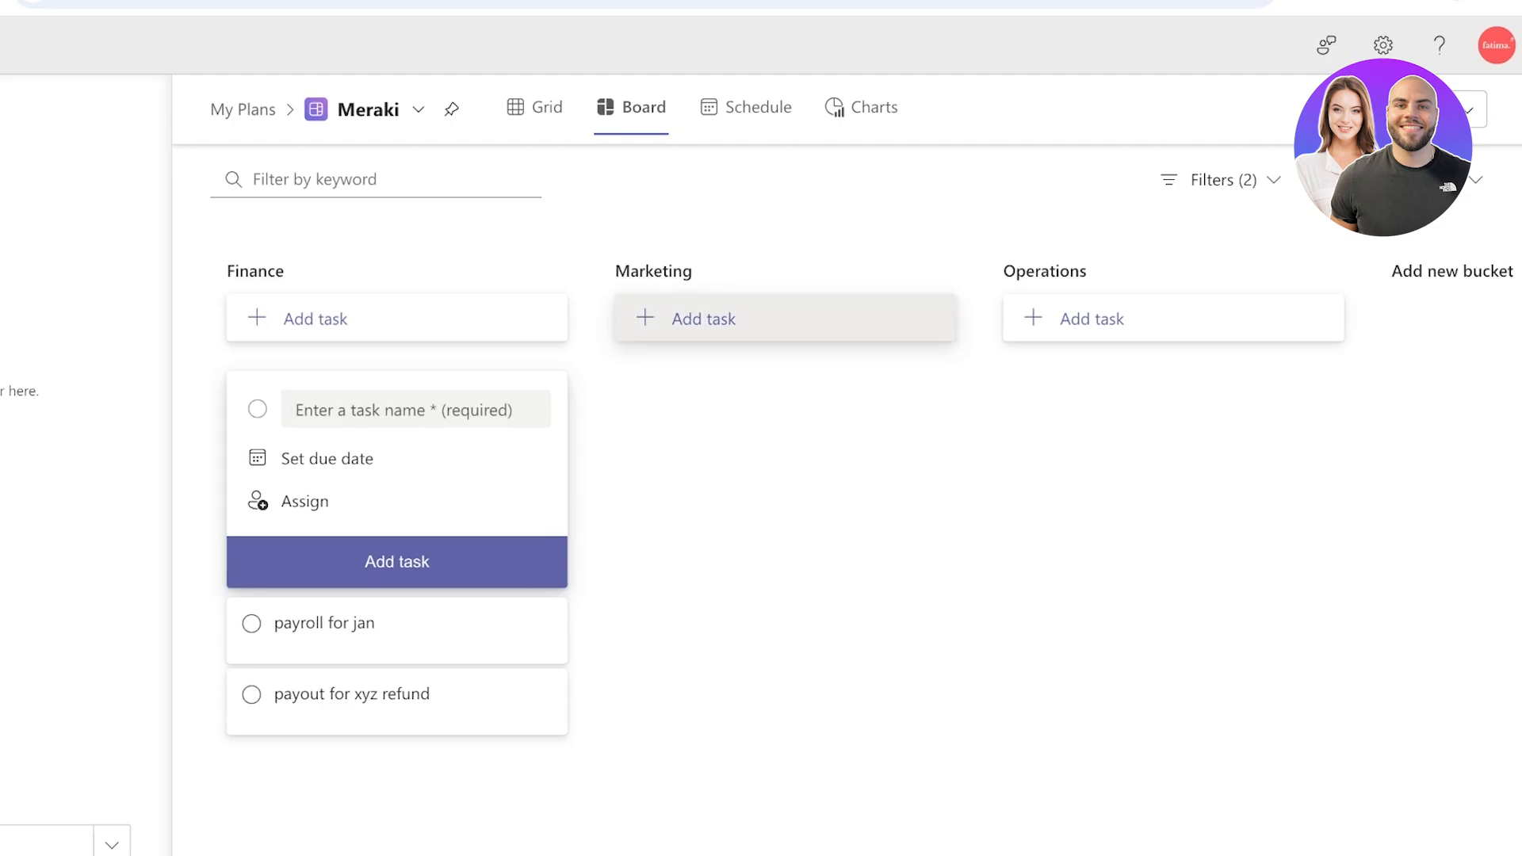
Step: Add a task named "build 1 dhort for A product" to the Marketing bucket
{"action": "left_click", "coordinate": [704, 318]}
{"action": "type", "text": "o"}
{"action": "key", "text": "BackSpace"}
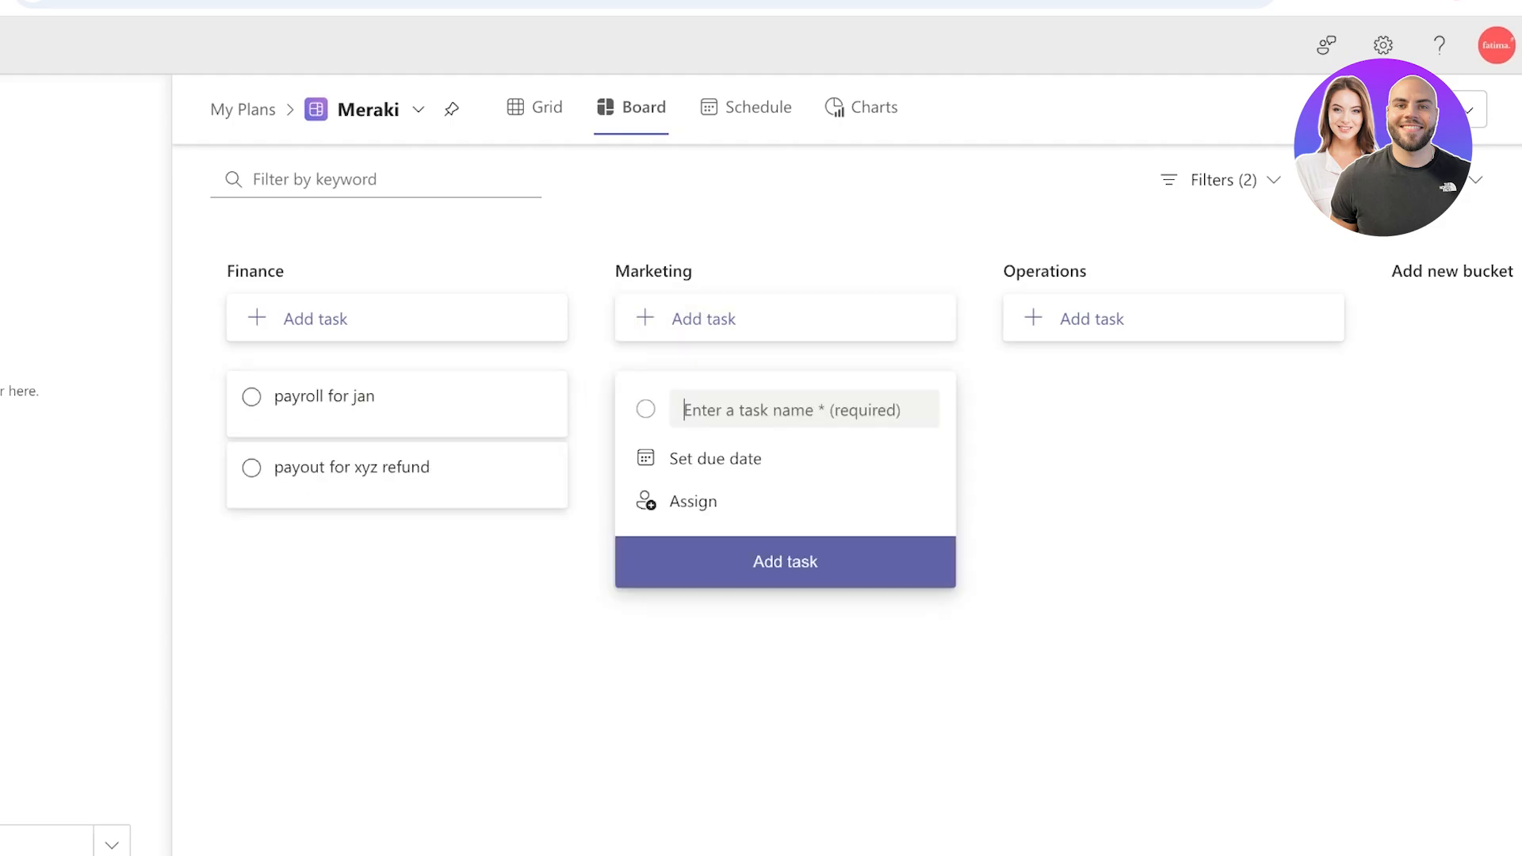
{"action": "type", "text": "build 1 d"}
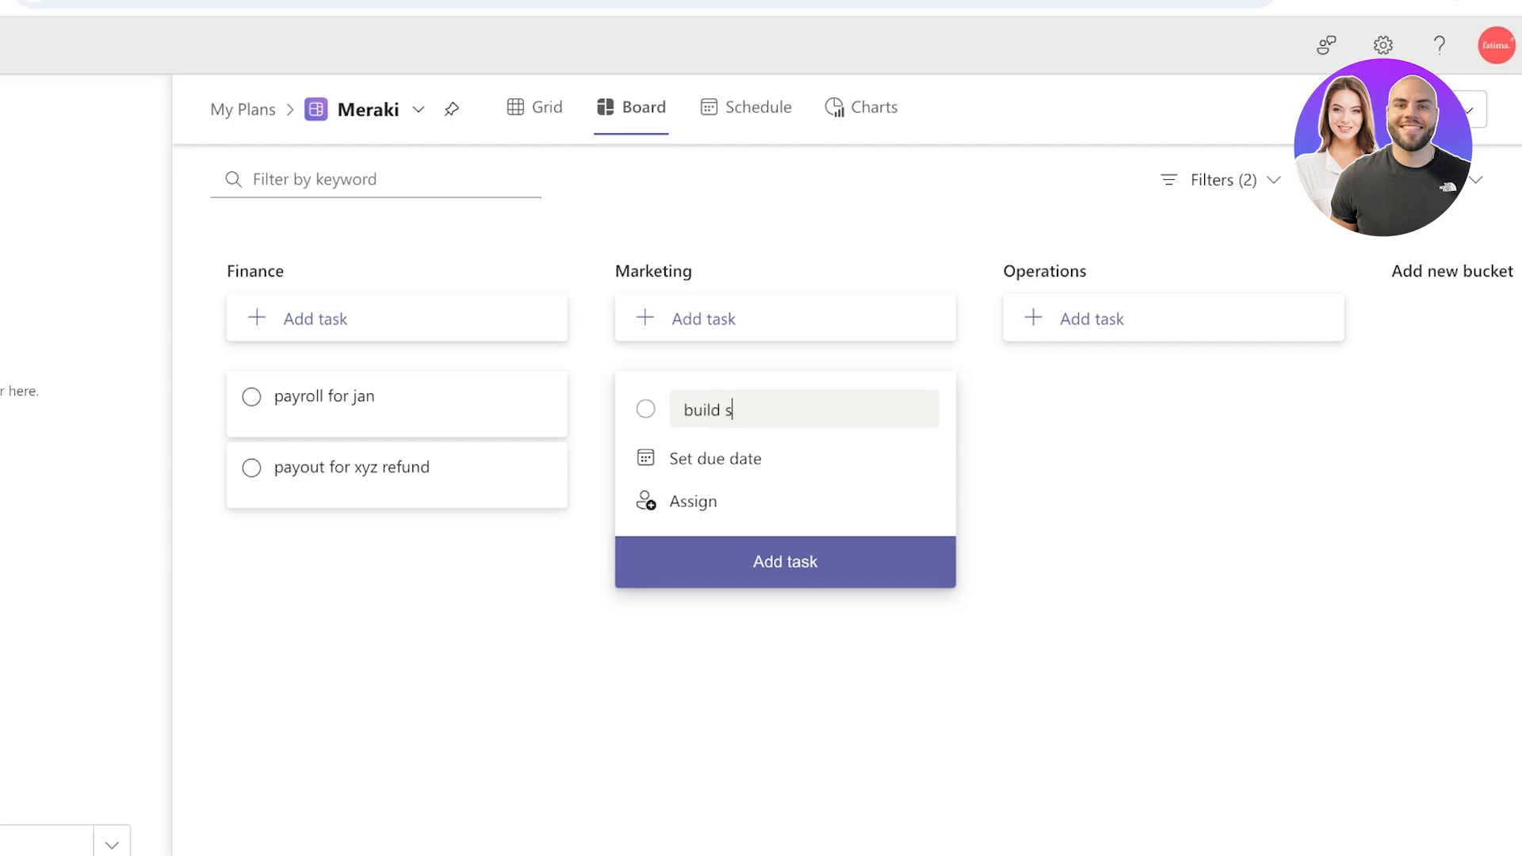
{"action": "type", "text": "t for A product"}
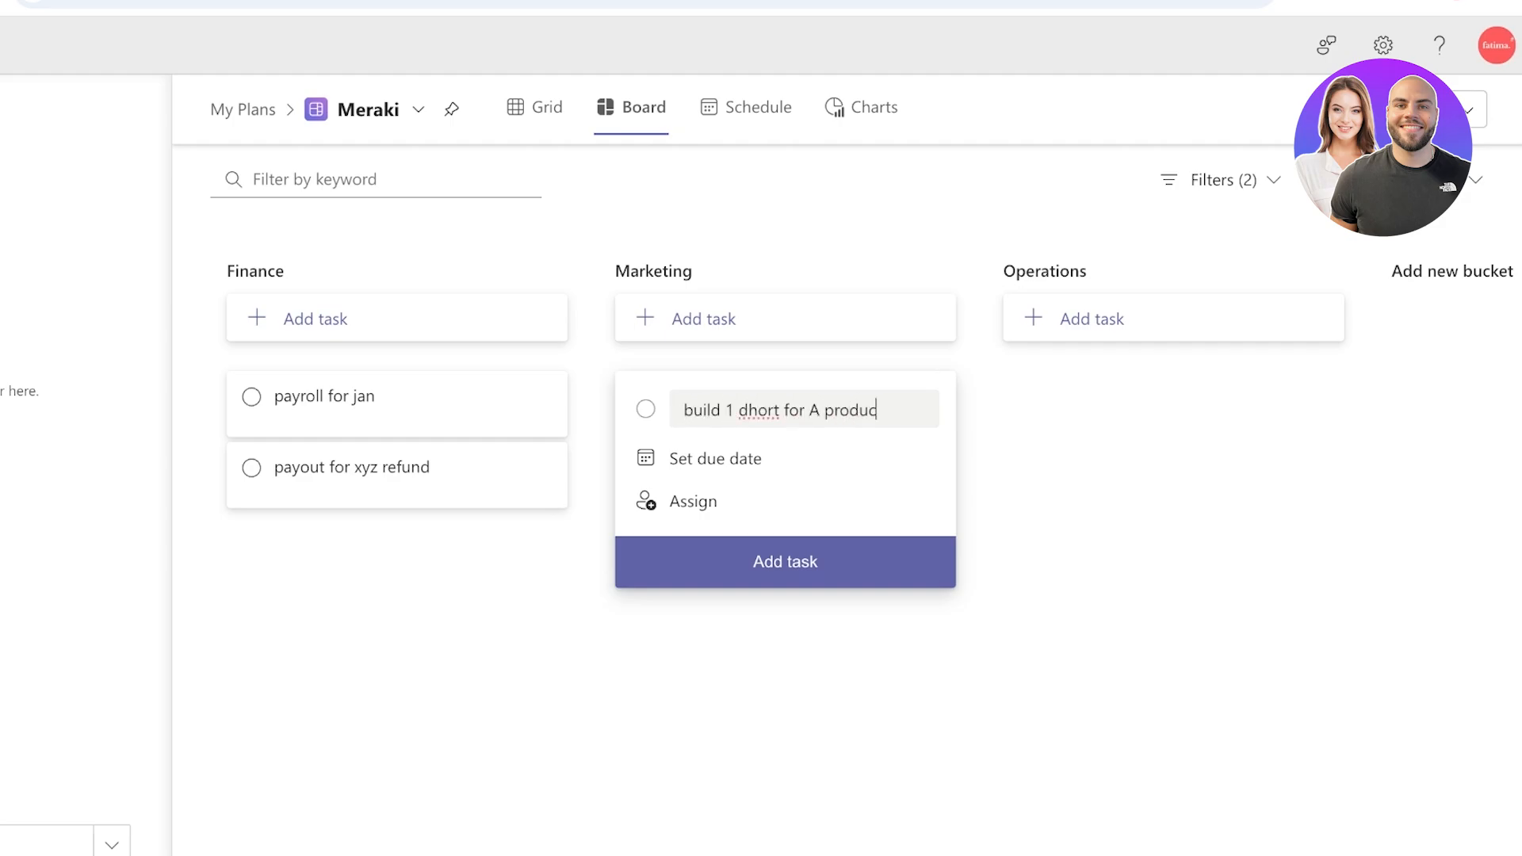
{"action": "key", "text": "Return"}
{"action": "left_click", "coordinate": [1173, 318]}
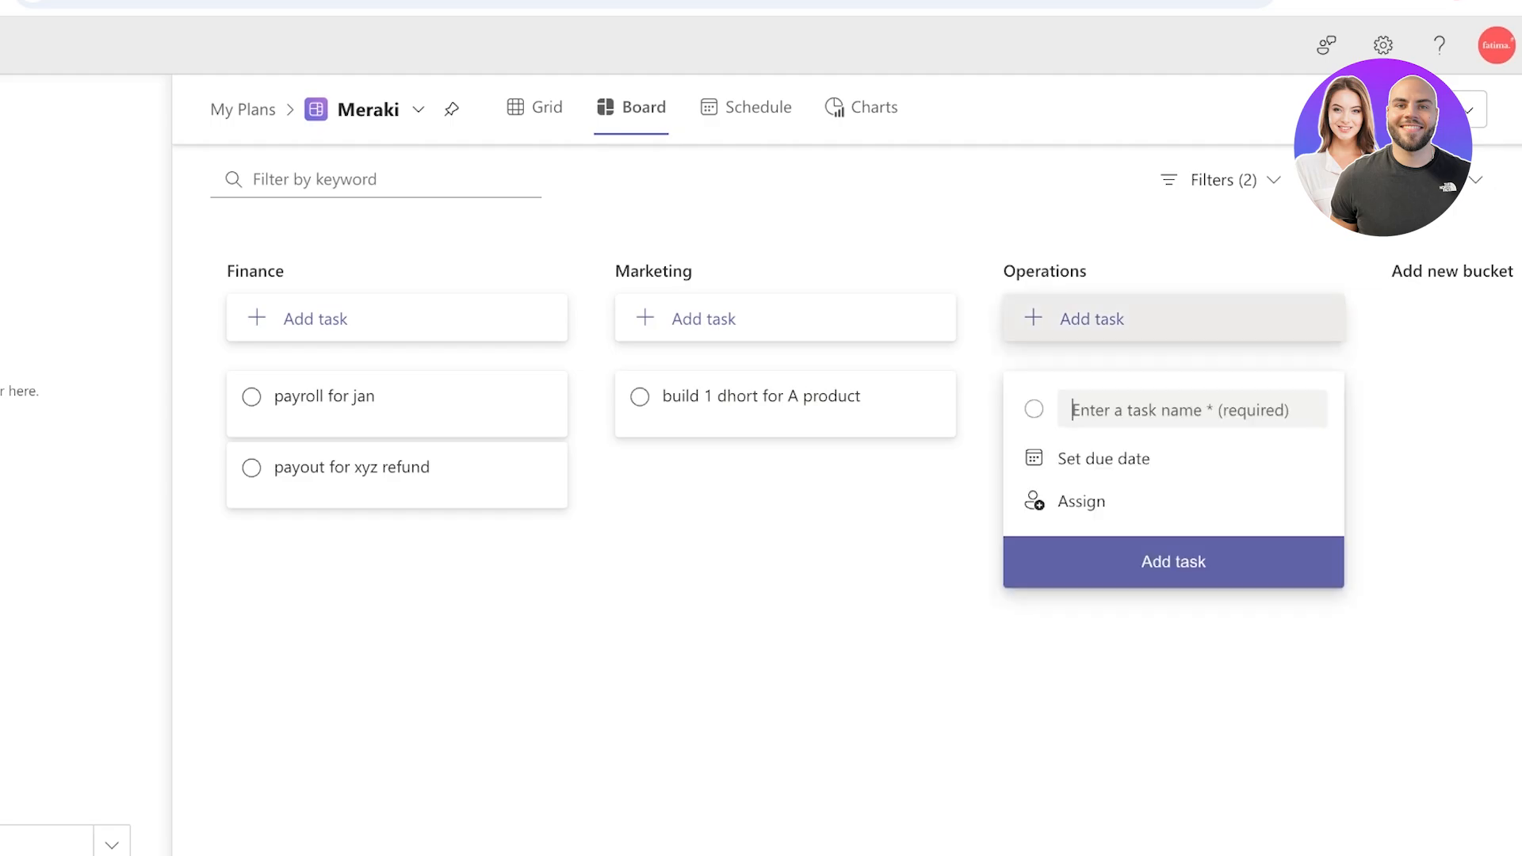
{"action": "left_click", "coordinate": [1452, 271]}
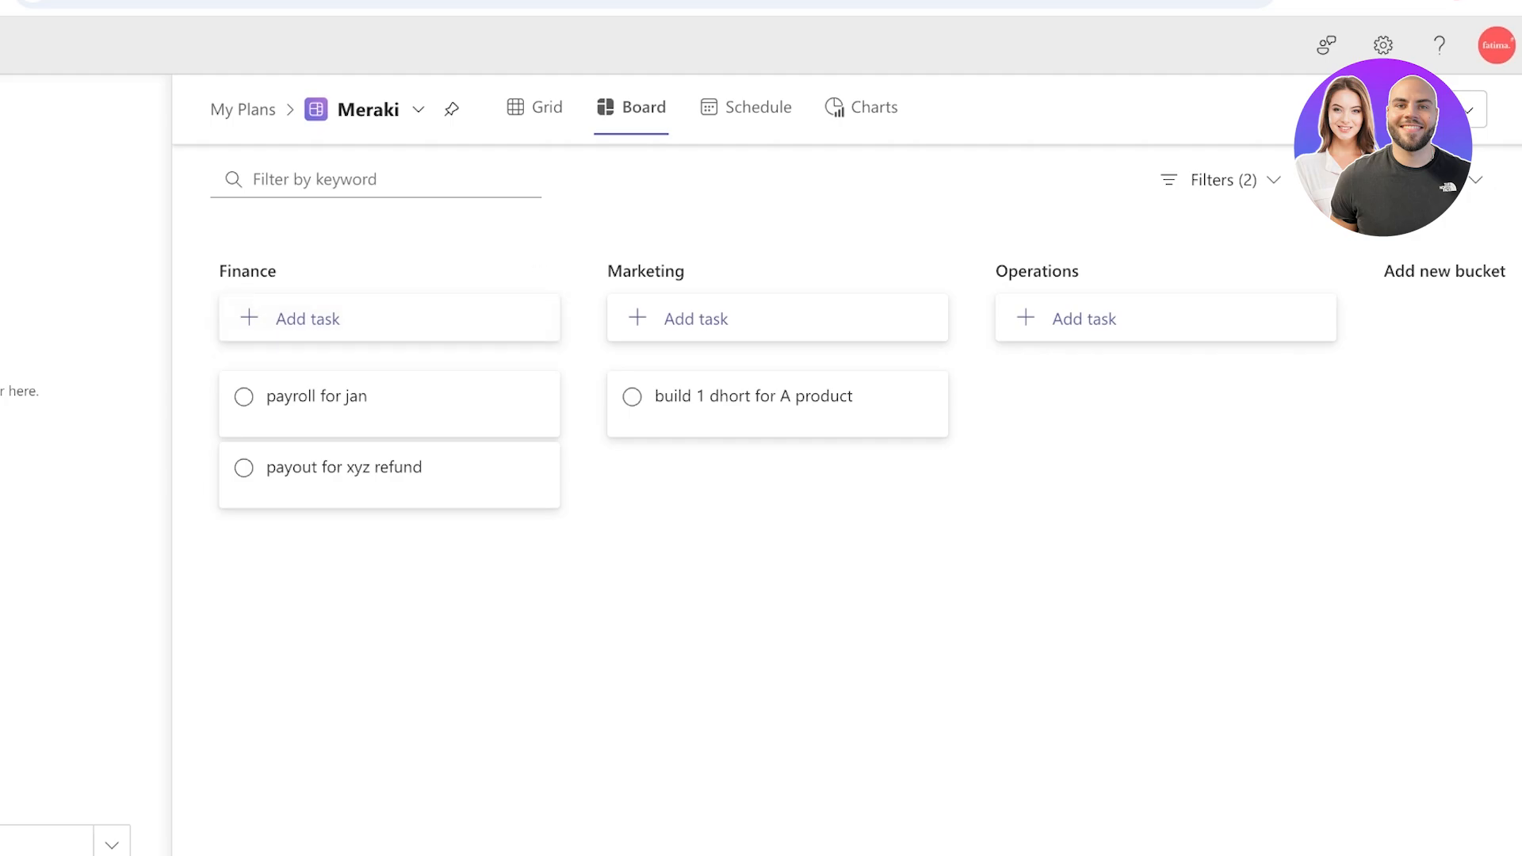
Step: Set the "payroll for jan" task's progress to In progress in its details and mark it Completed on the board
{"action": "left_click", "coordinate": [388, 405]}
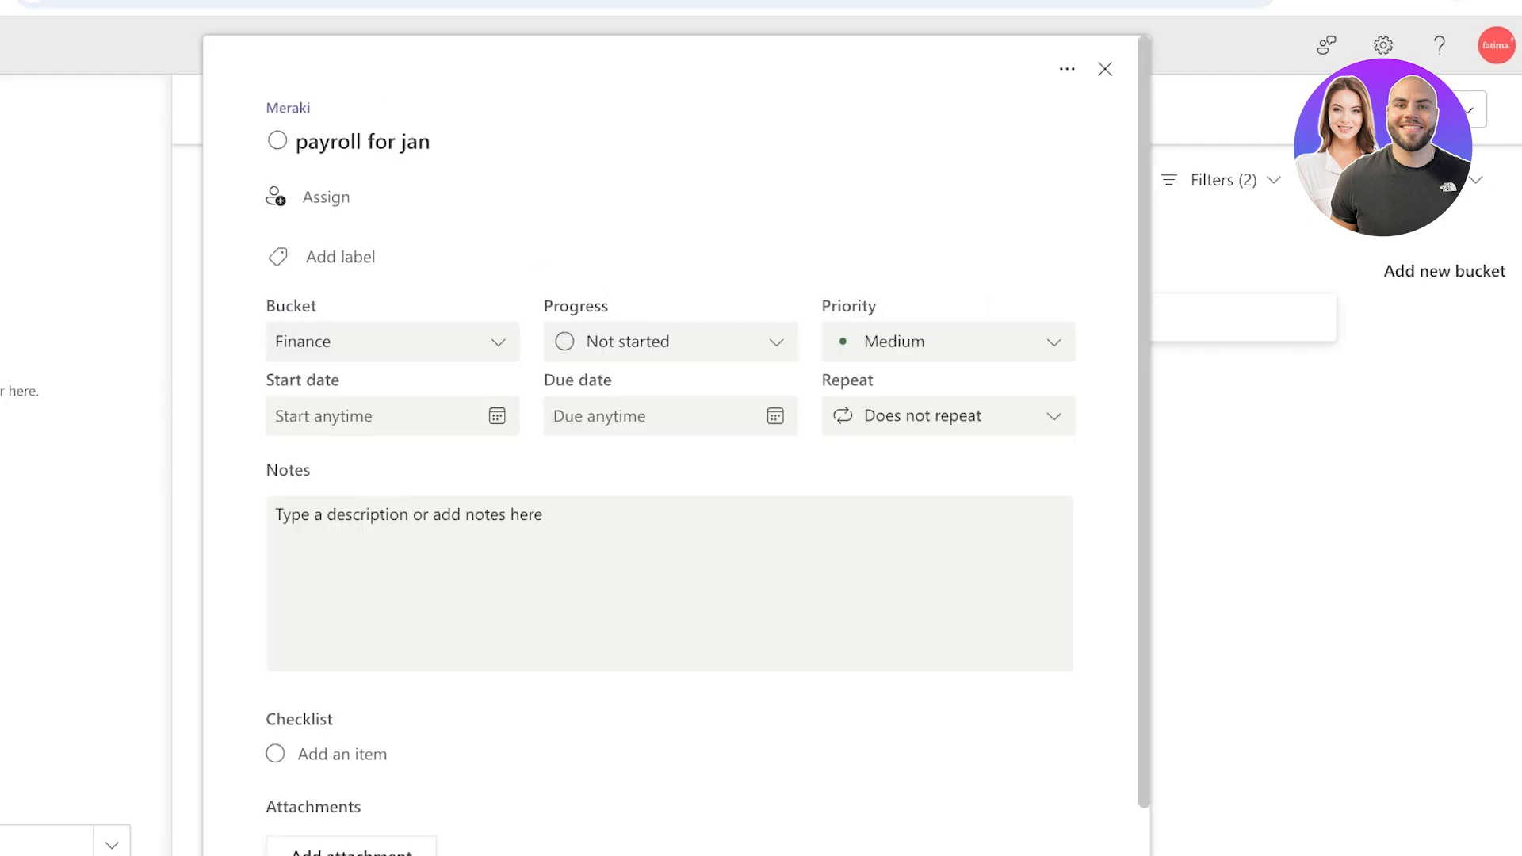
{"action": "left_click", "coordinate": [670, 341]}
{"action": "left_click", "coordinate": [628, 428]}
{"action": "key", "text": "Escape"}
{"action": "left_click", "coordinate": [242, 440]}
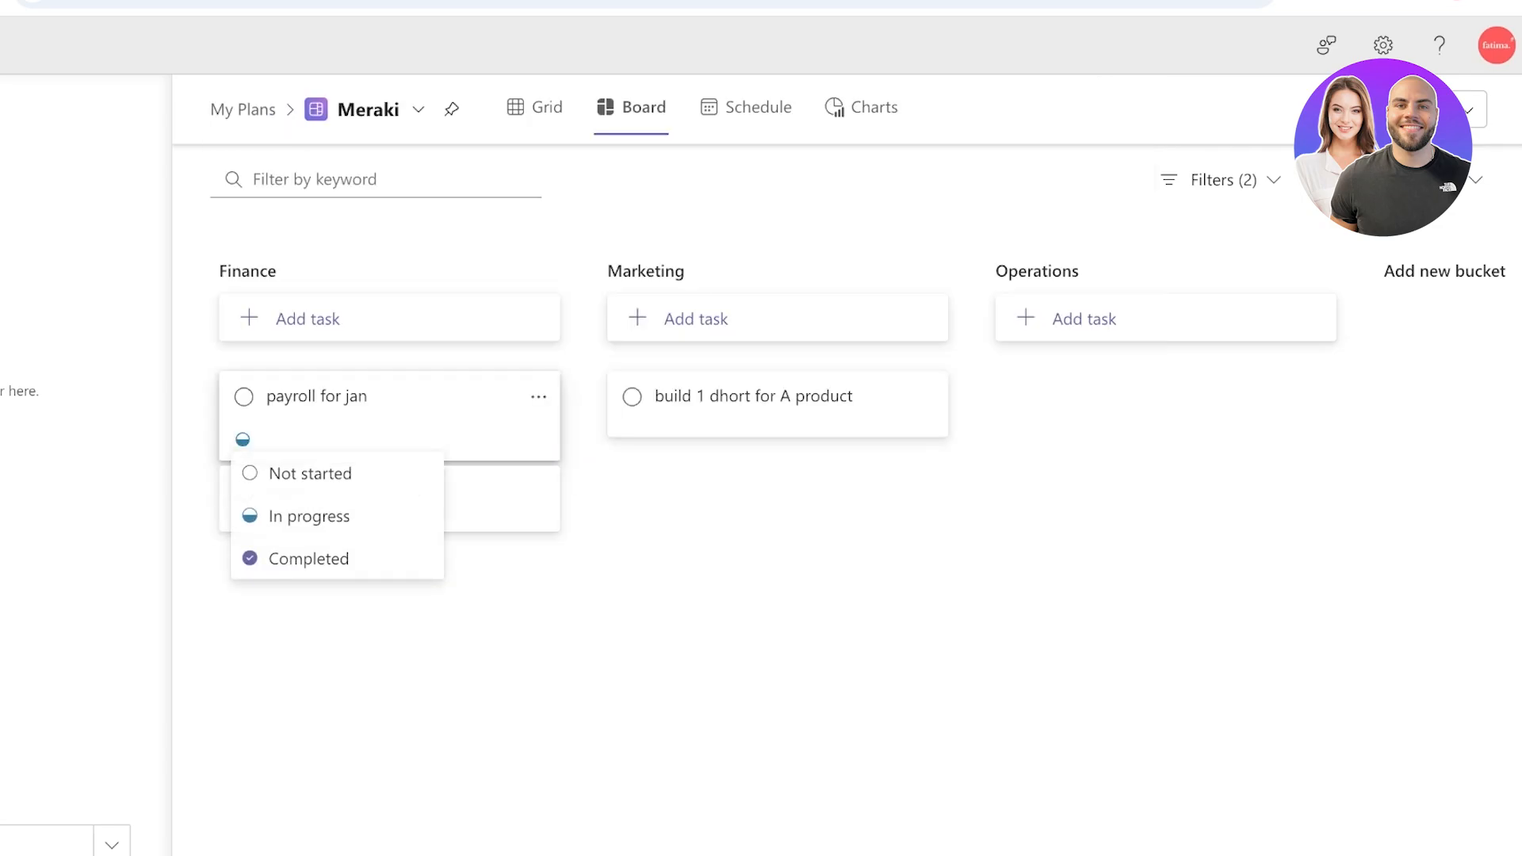
{"action": "left_click", "coordinate": [293, 558]}
Step: Look over the details of the "payout for xyz refund" task and the plan's January 2025 schedule
{"action": "left_click", "coordinate": [372, 404]}
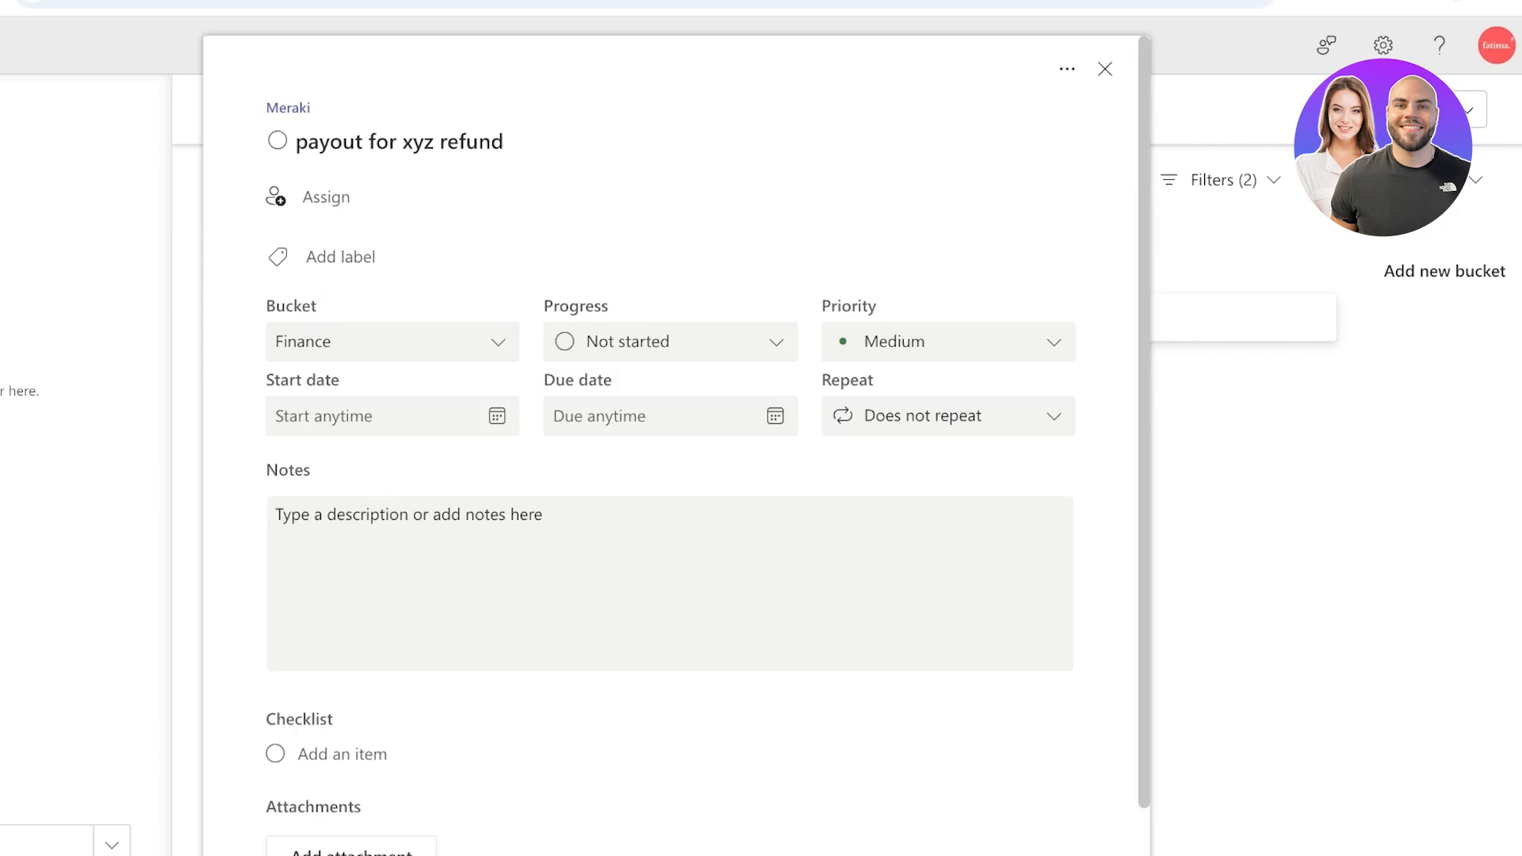
{"action": "key", "text": "Escape"}
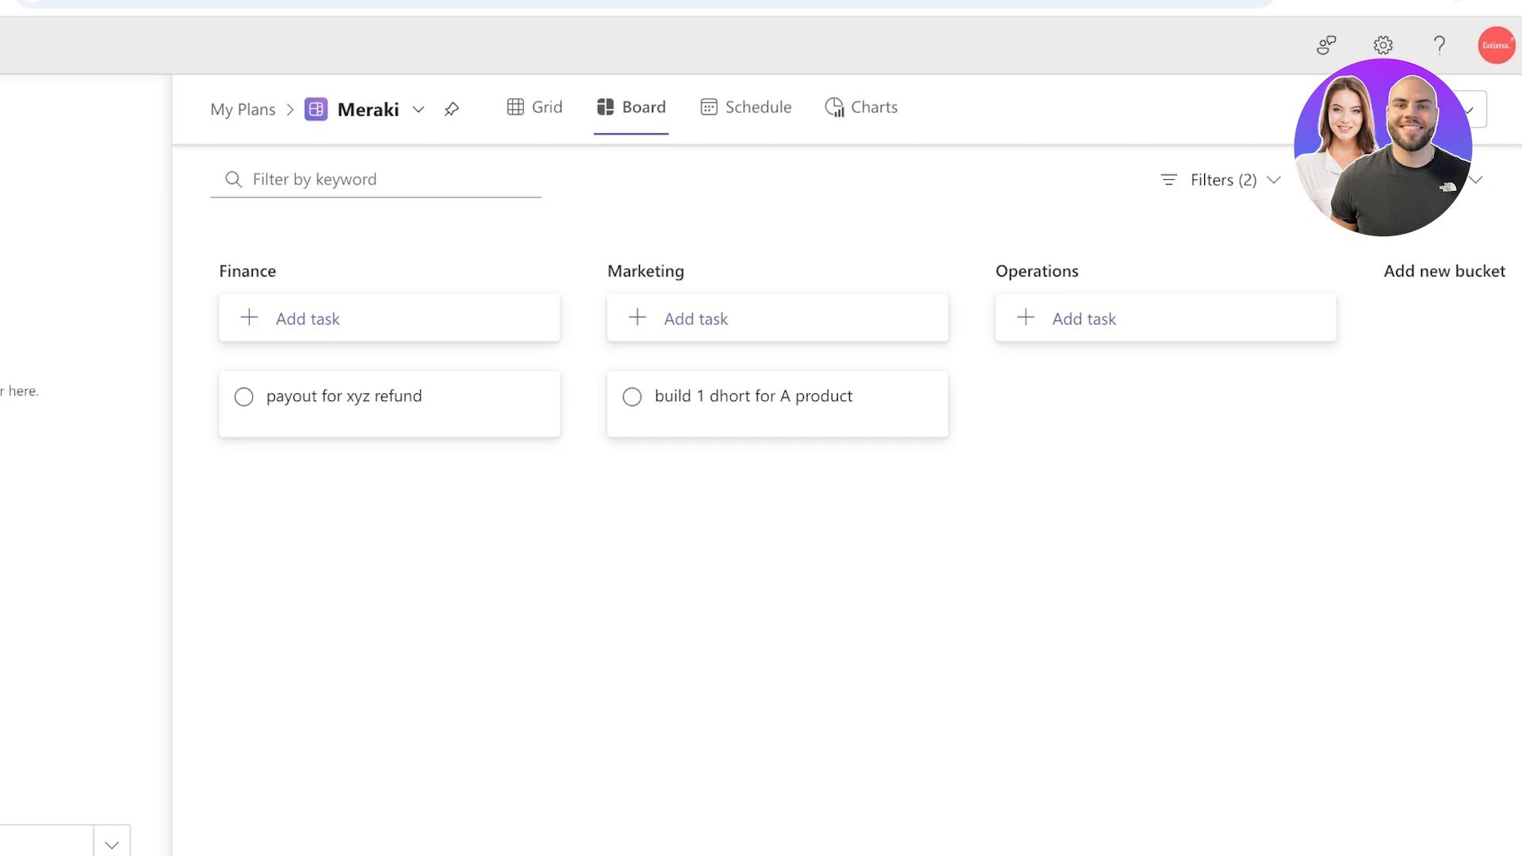
{"action": "left_click", "coordinate": [745, 107]}
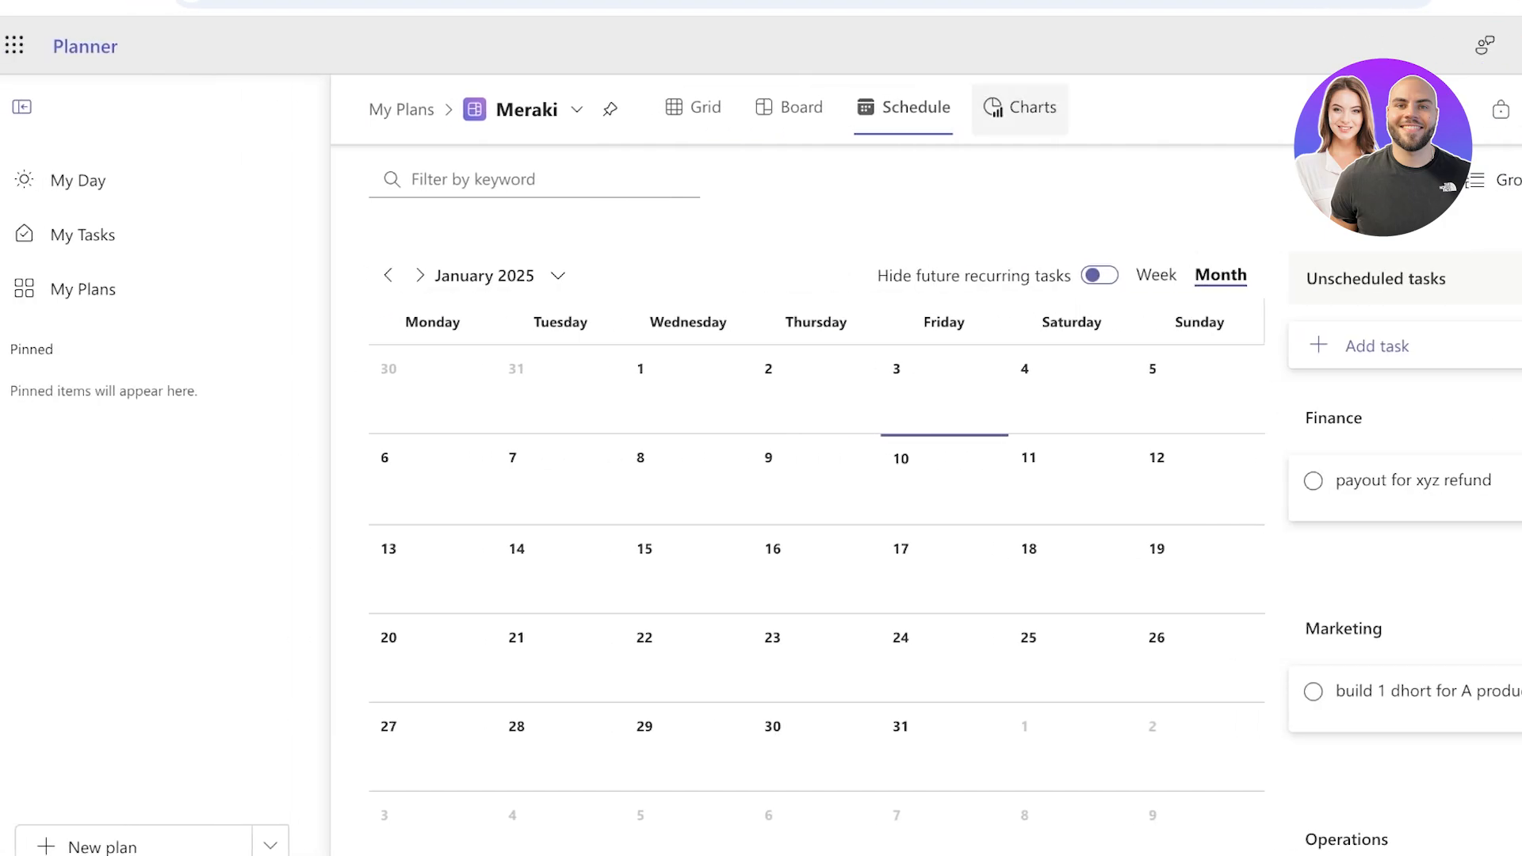
Step: Display the Meraki plan's tasks as a grid and pin the plan
{"action": "left_click", "coordinate": [694, 107]}
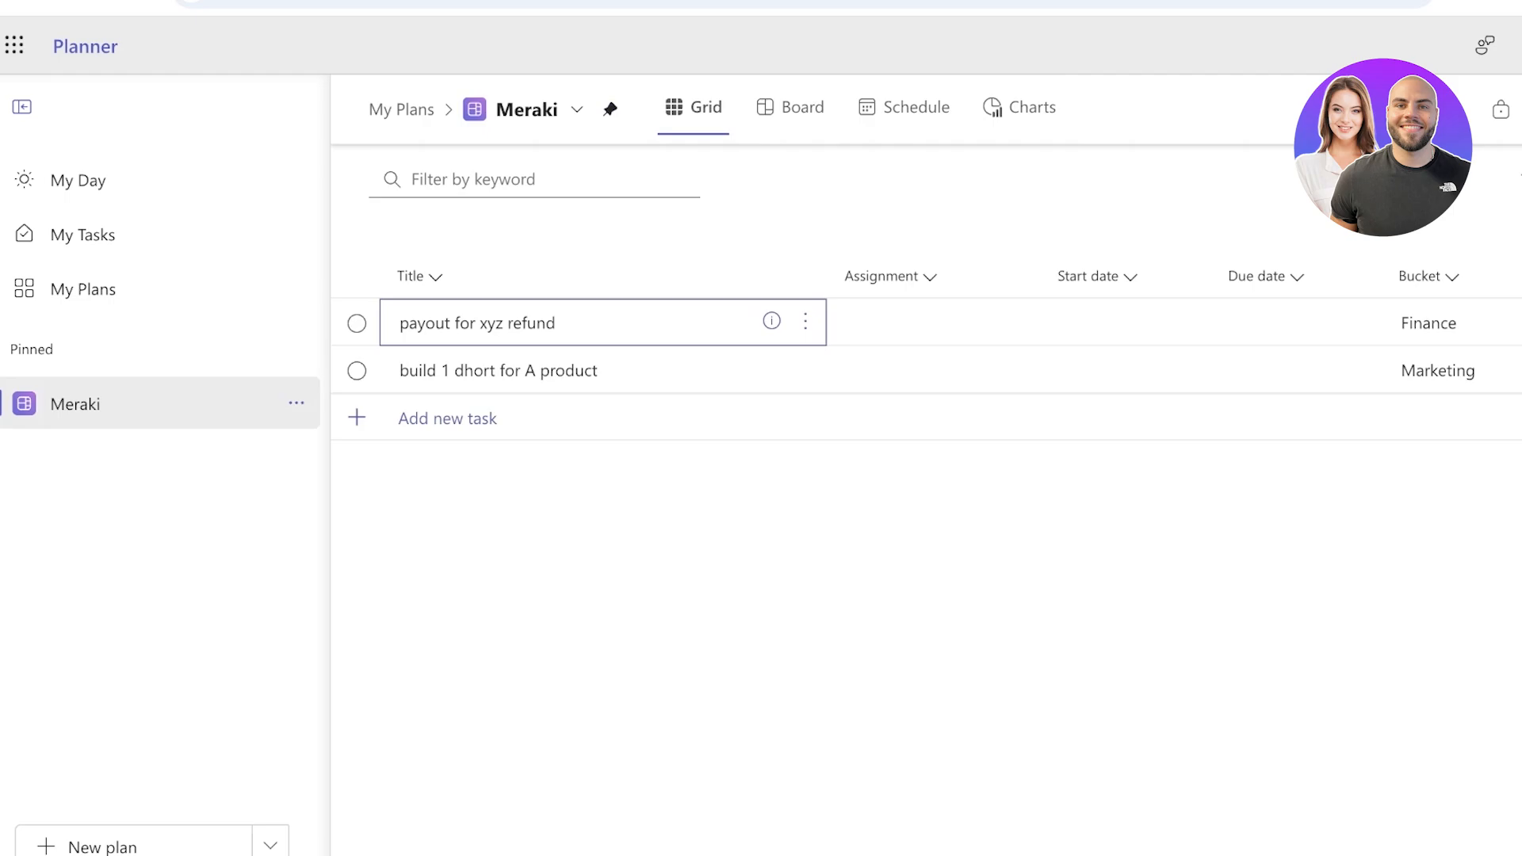
{"action": "left_click", "coordinate": [610, 109]}
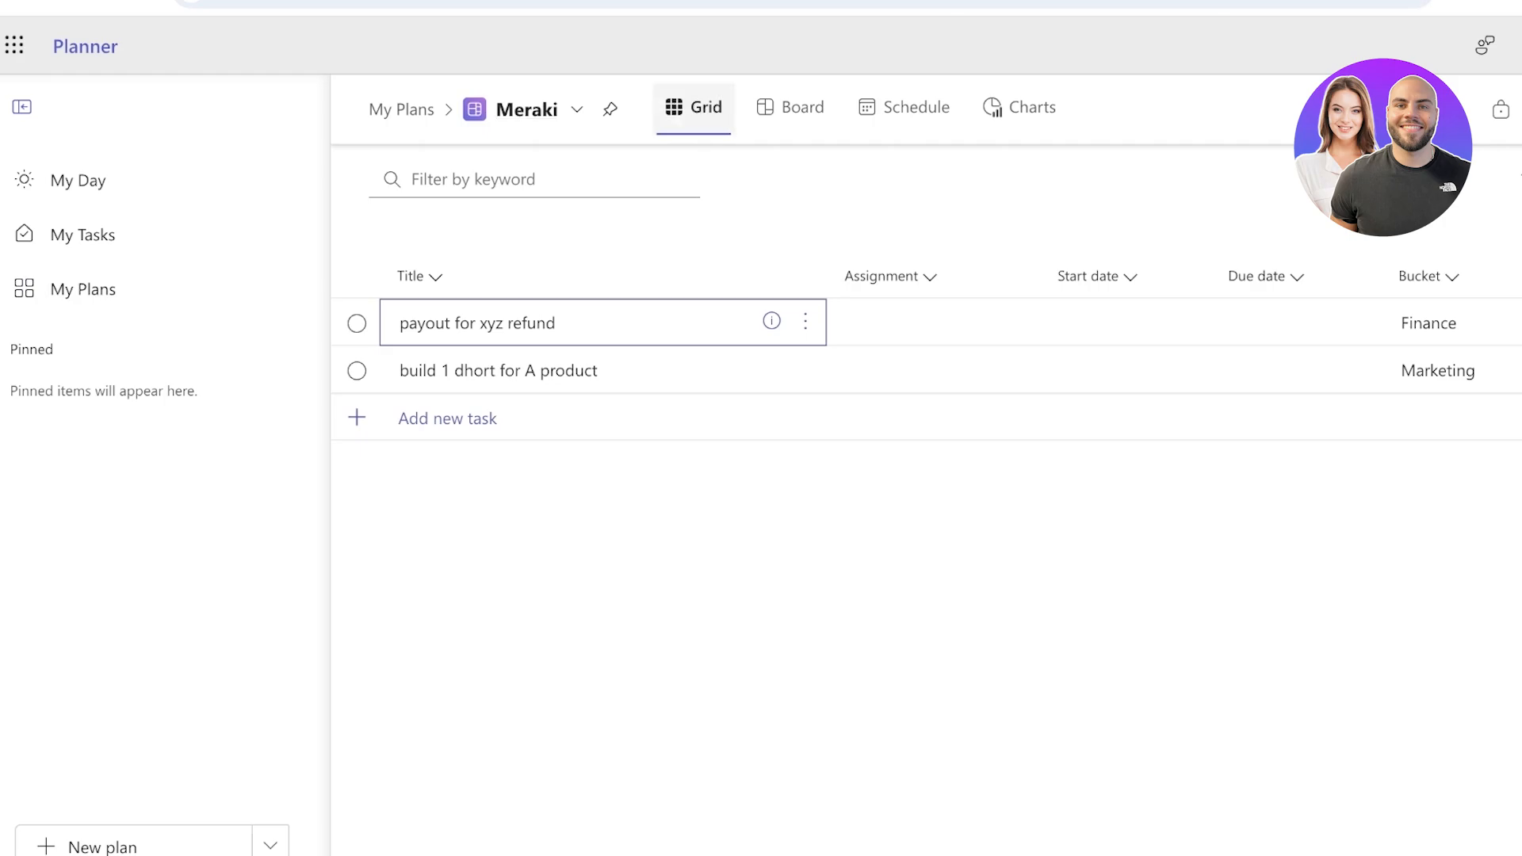
{"action": "left_click", "coordinate": [610, 109]}
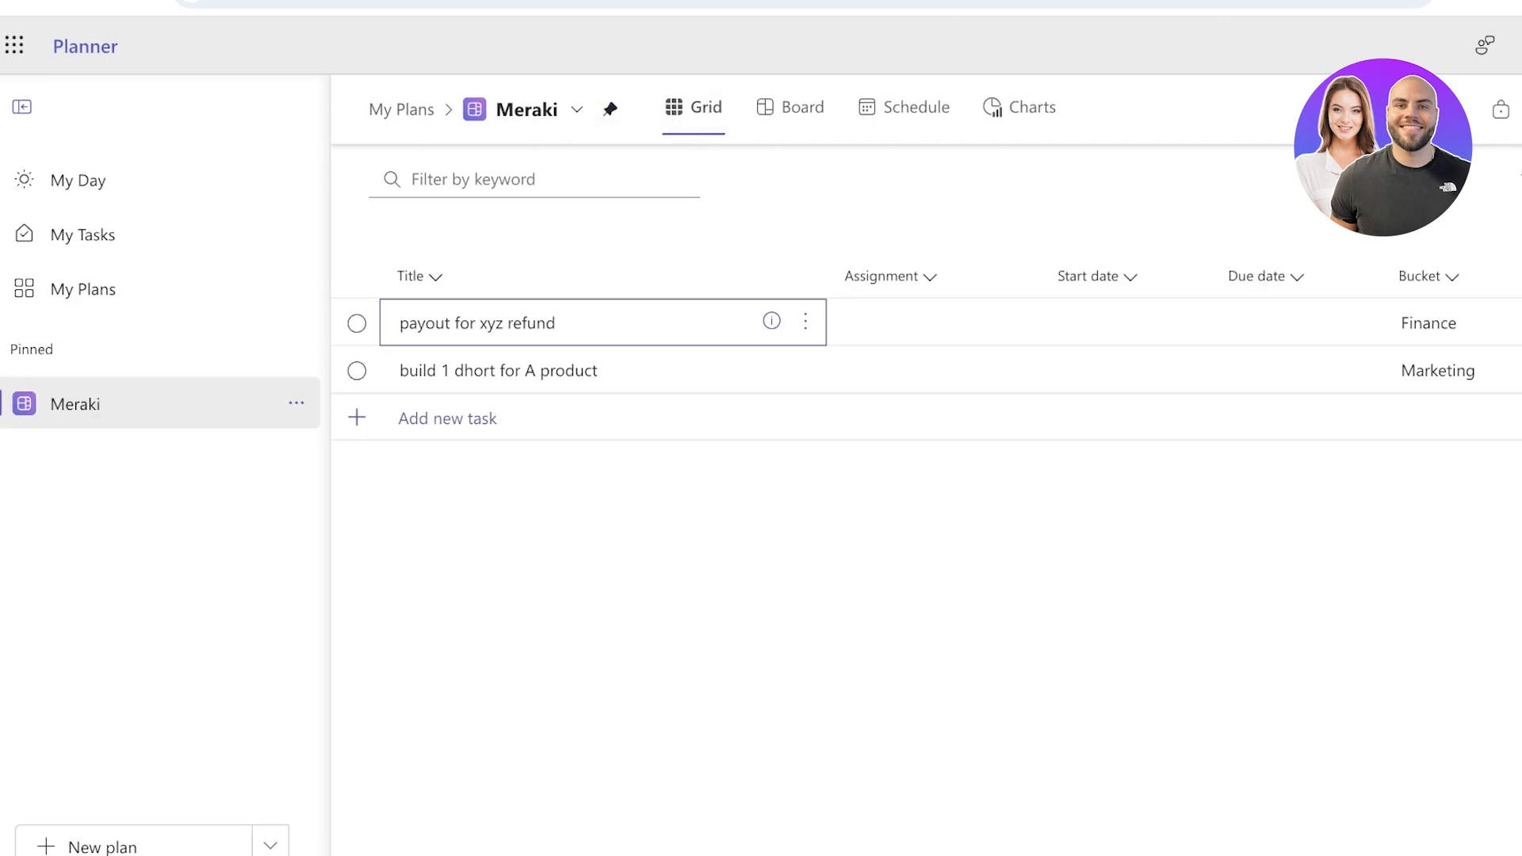
Step: Assign the "payout for xyz refund" task to the suggested member and look at its available labels
{"action": "left_click", "coordinate": [771, 320]}
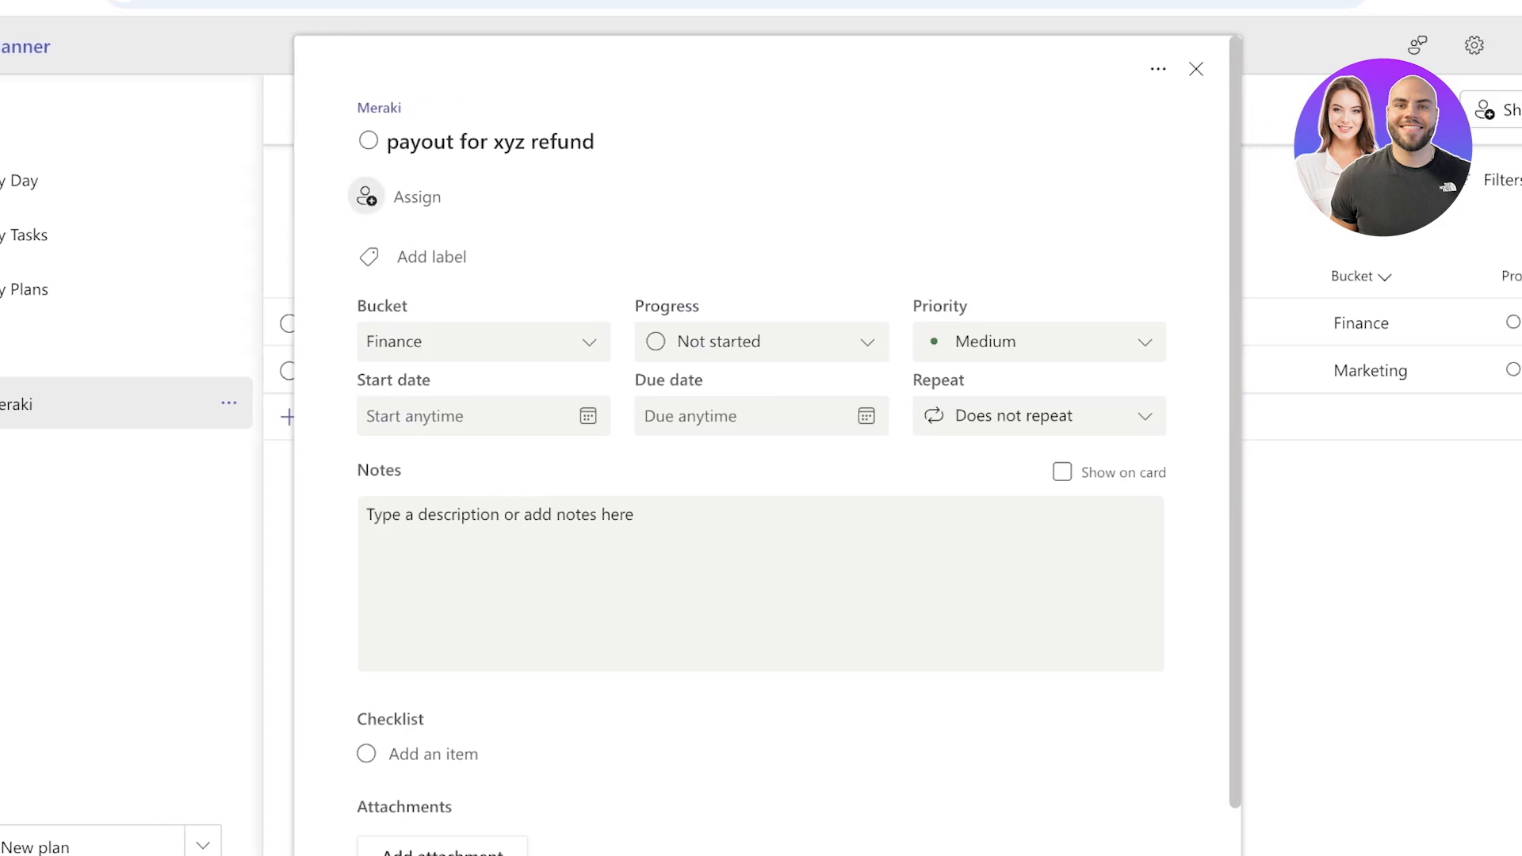
{"action": "left_click", "coordinate": [435, 197]}
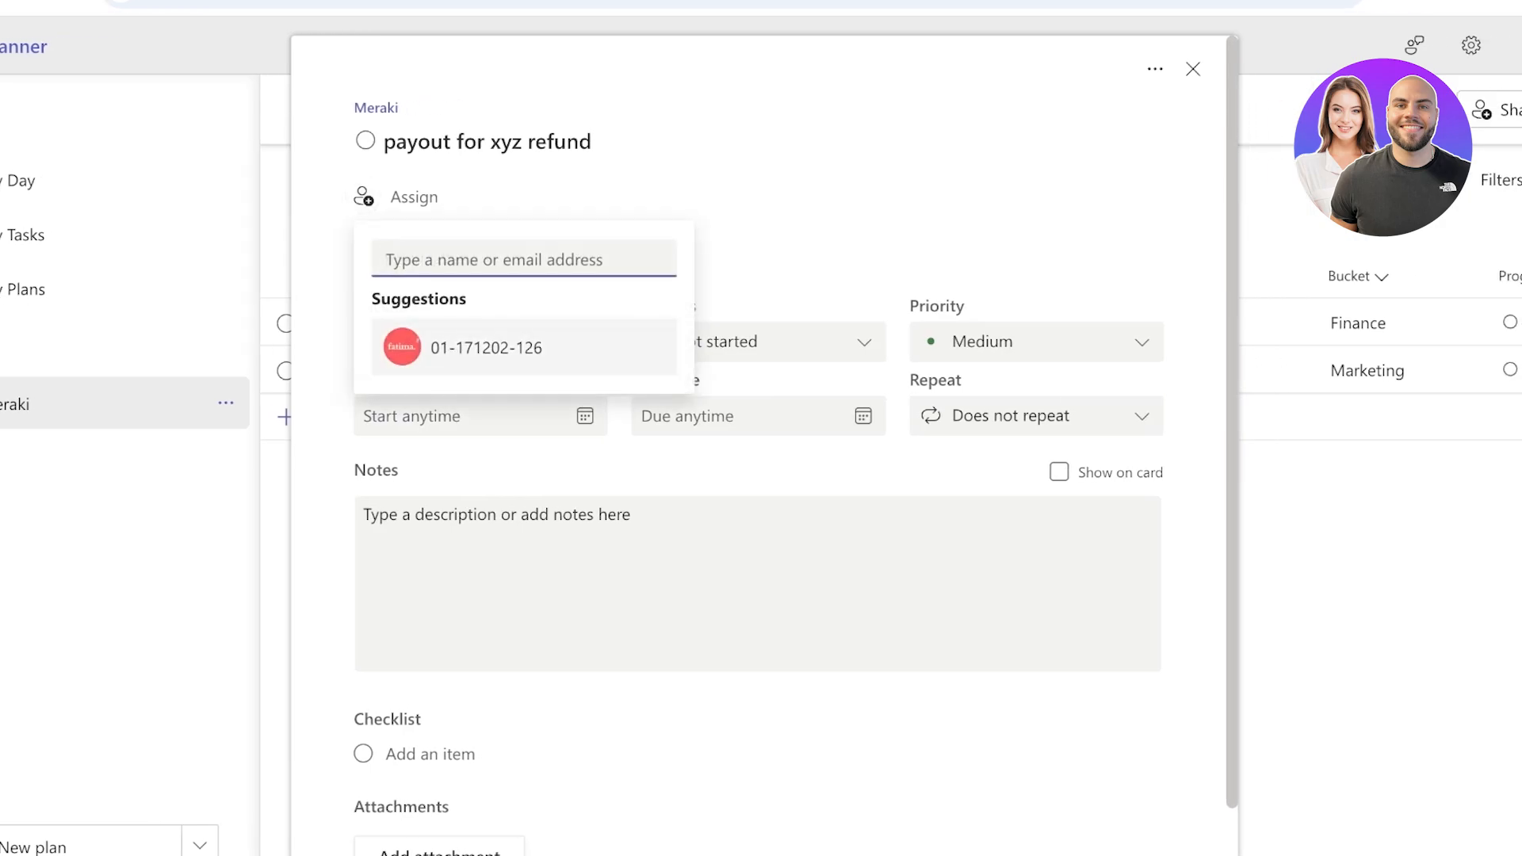
{"action": "left_click", "coordinate": [523, 347]}
{"action": "left_click", "coordinate": [753, 203]}
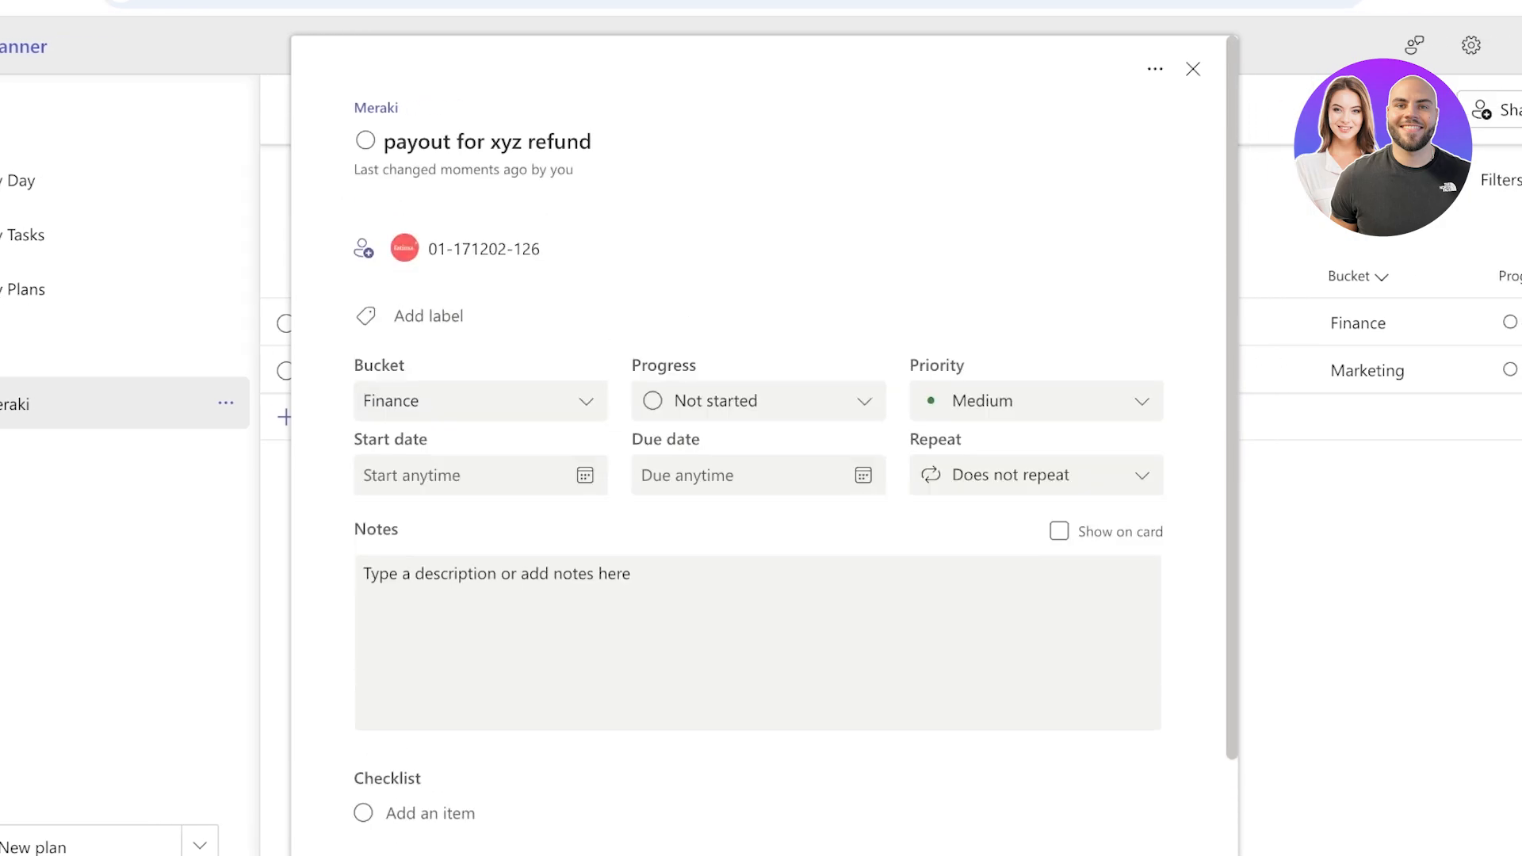
{"action": "left_click", "coordinate": [444, 318]}
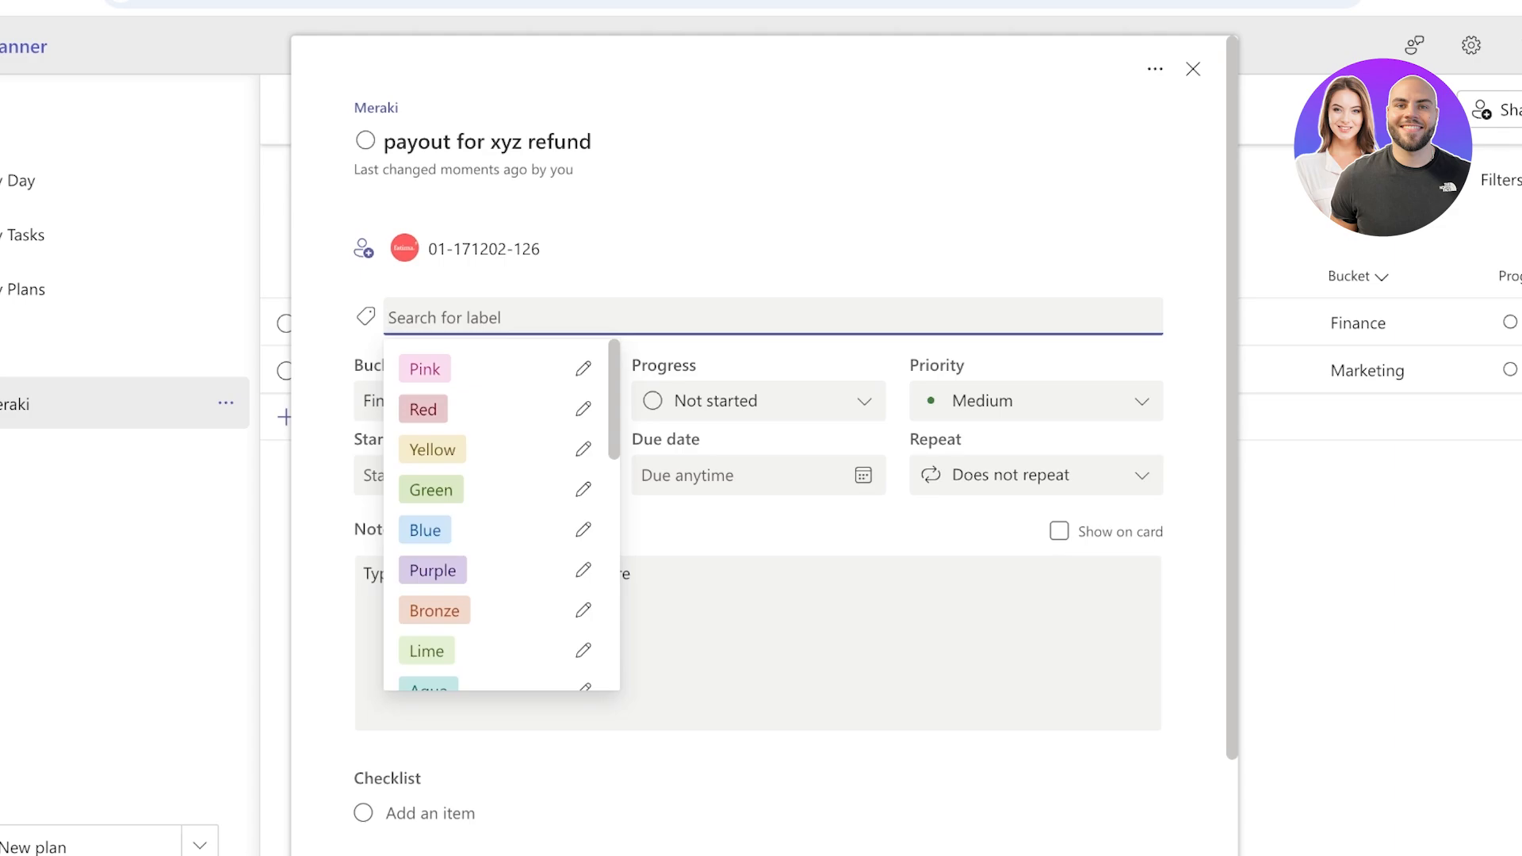
{"action": "key", "text": "Escape"}
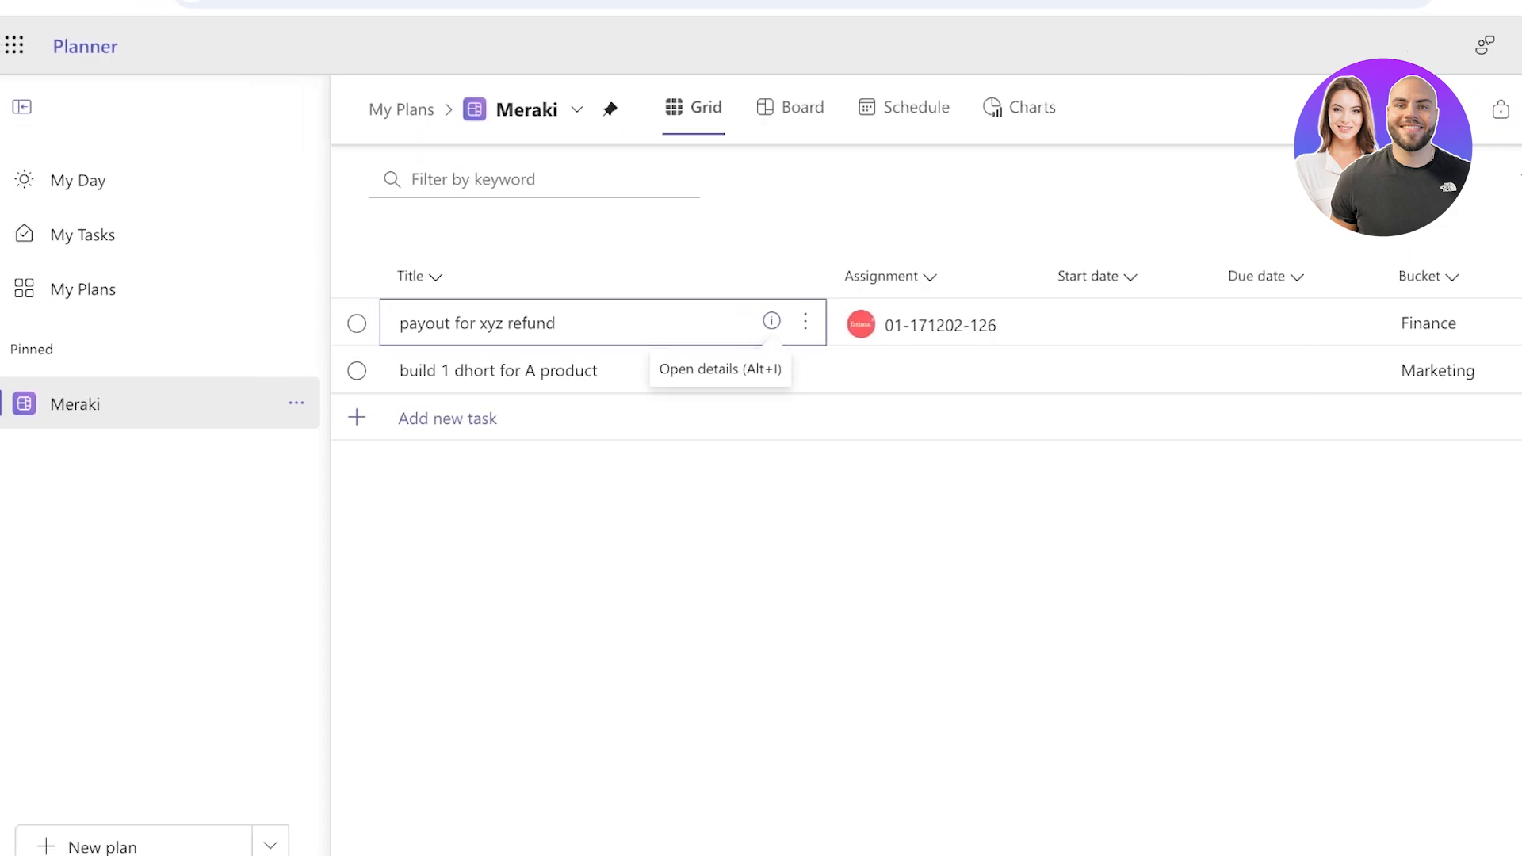
Step: Look at the Meraki plan's member invitation options for creating a group and adding to an existing group
{"action": "left_click", "coordinate": [1500, 109]}
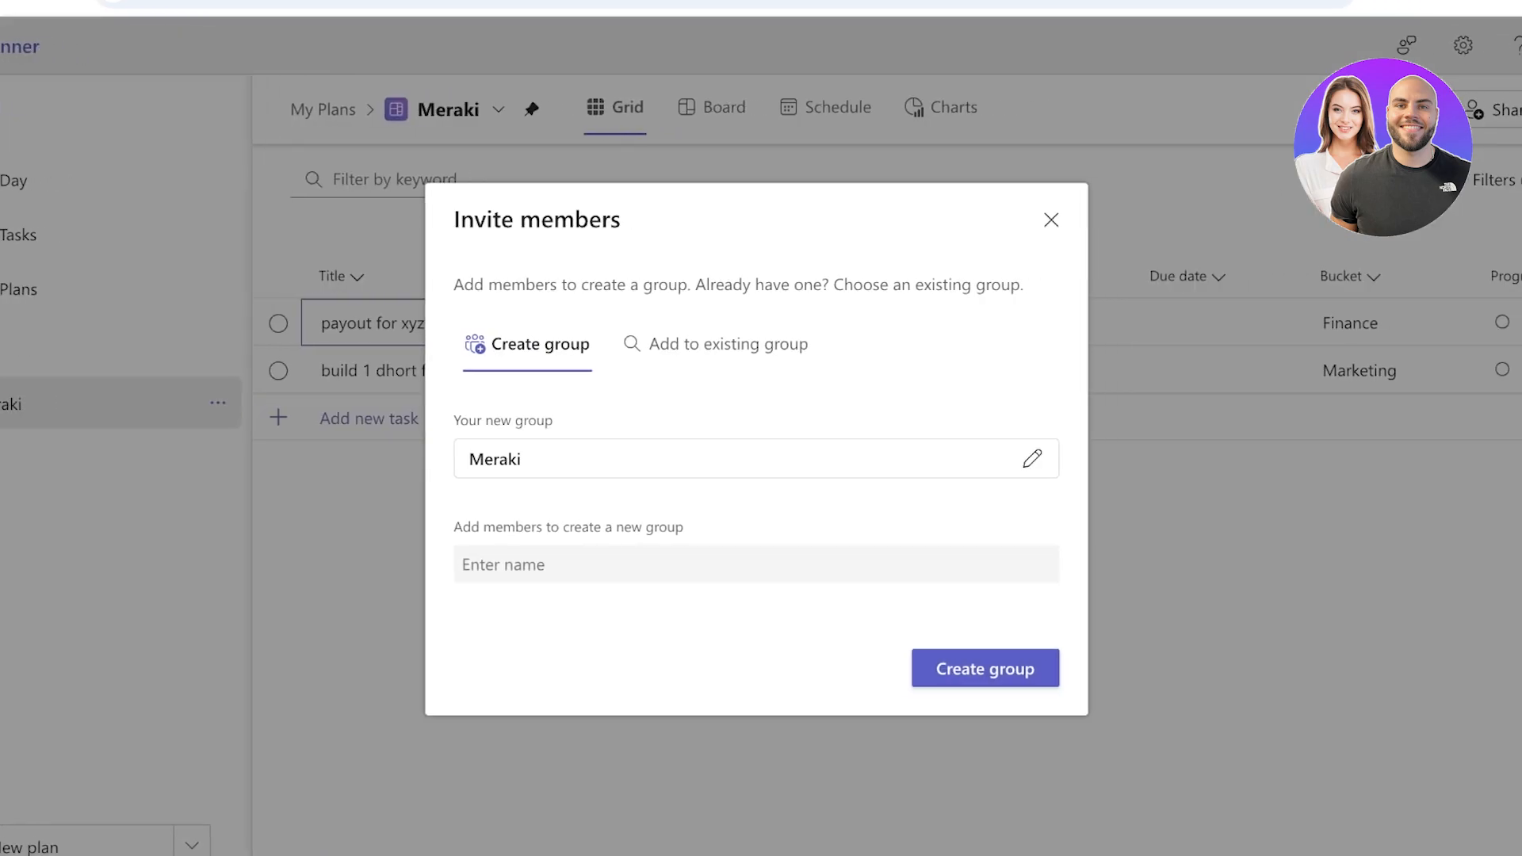
{"action": "left_click", "coordinate": [716, 344]}
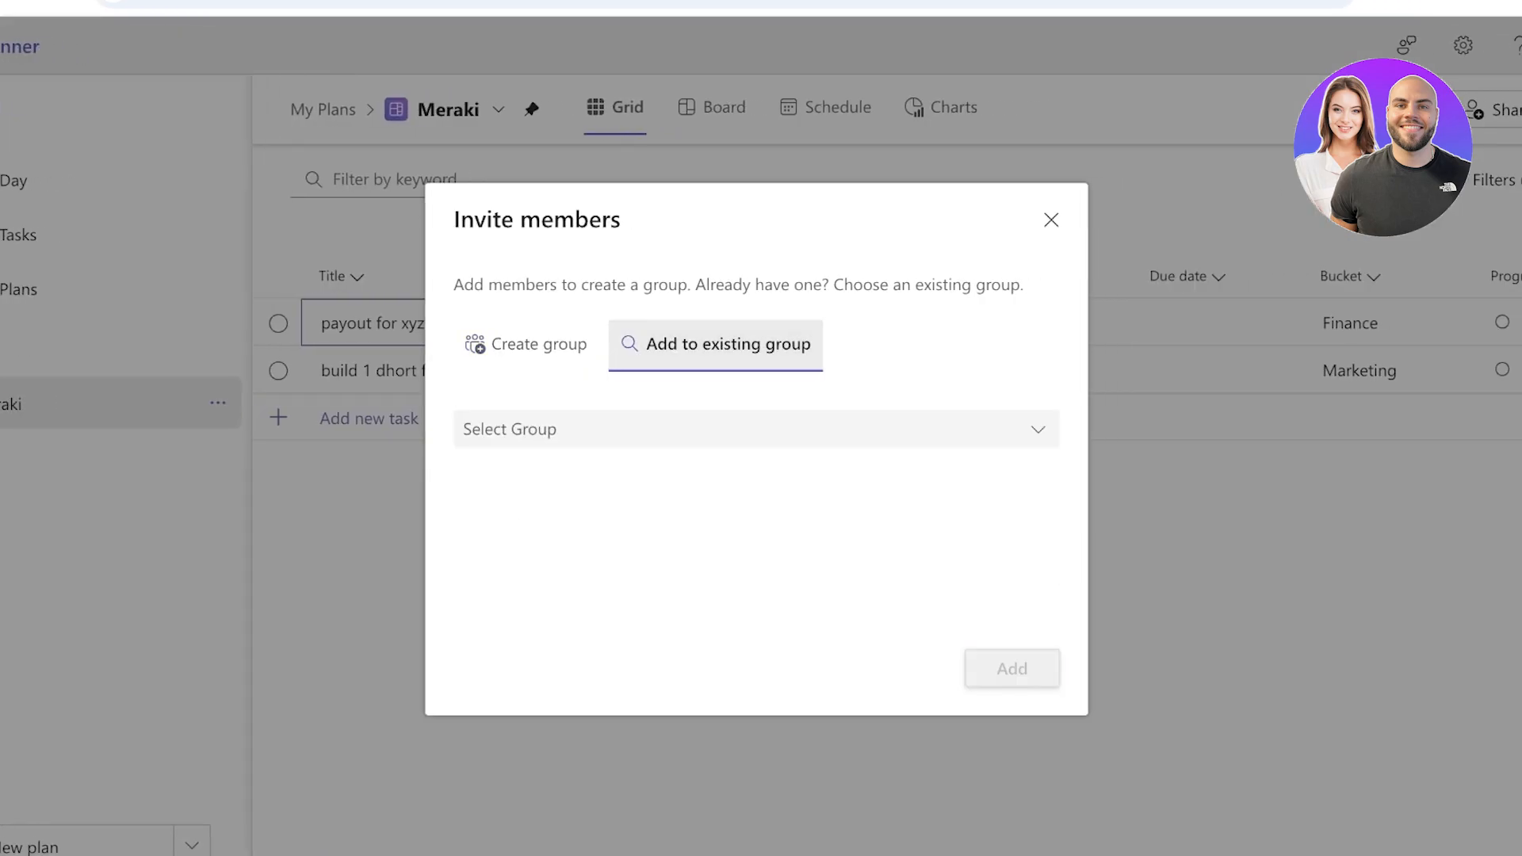
{"action": "left_click", "coordinate": [1051, 221]}
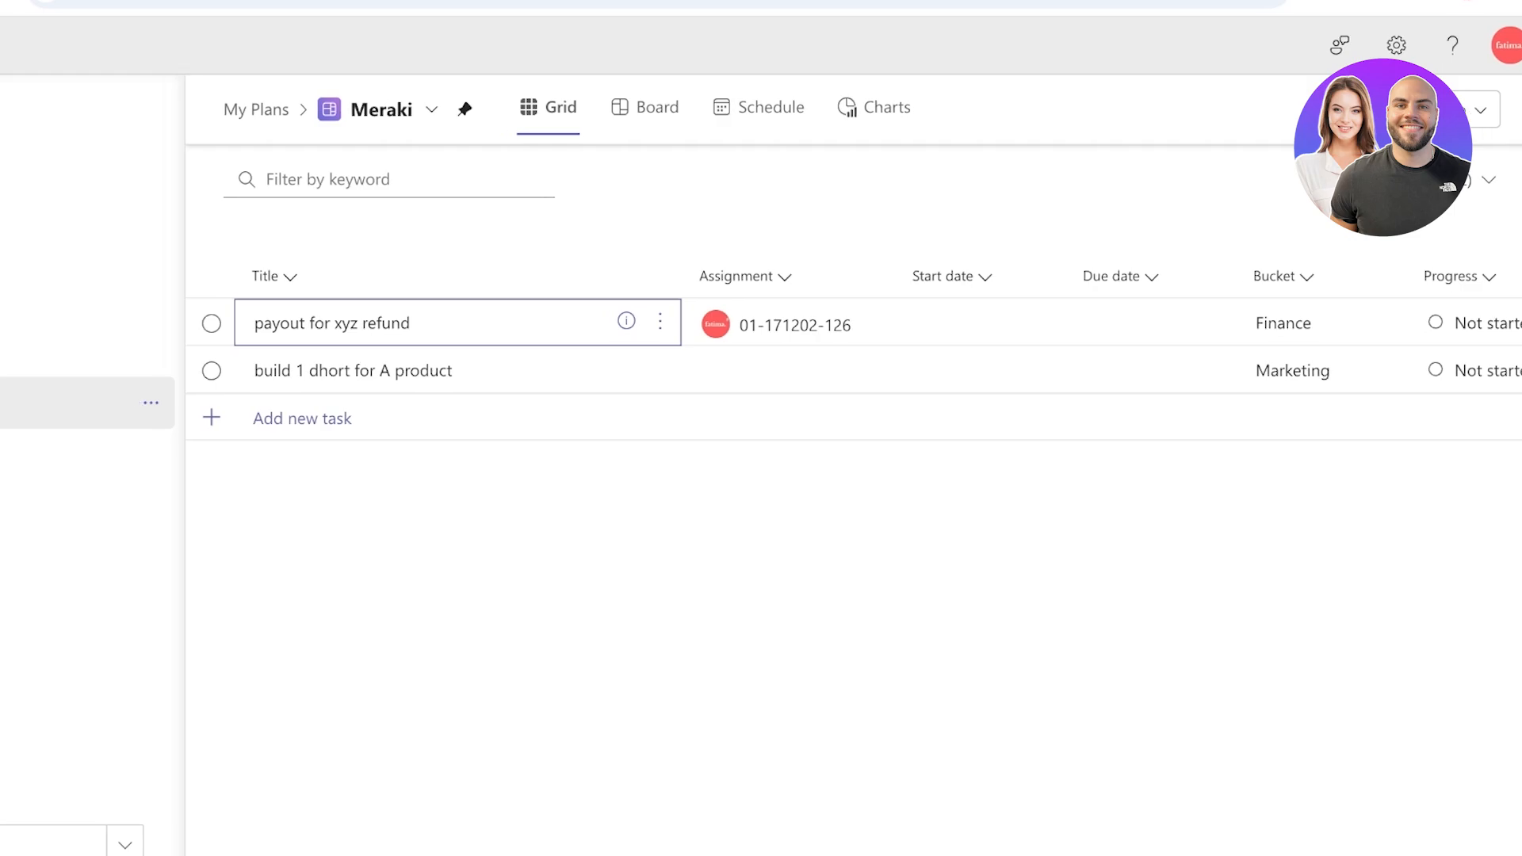
Step: Look over My Day and the My Tasks lists for all tasks, private tasks, assigned tasks and flagged emails
{"action": "left_click", "coordinate": [76, 180]}
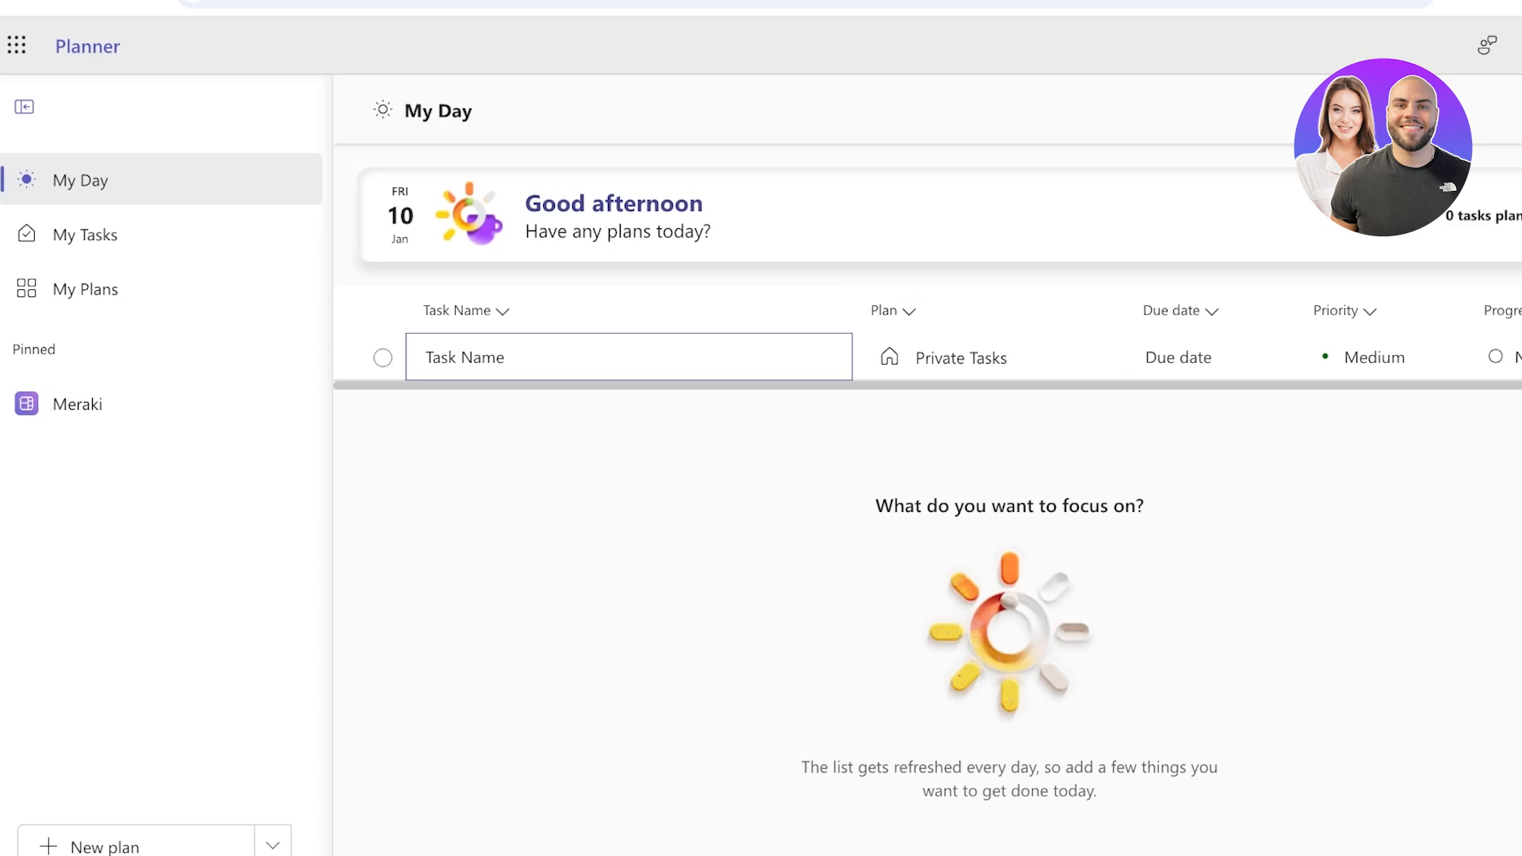
{"action": "scroll", "coordinate": [1341, 357], "scroll_direction": "right", "scroll_amount": 2}
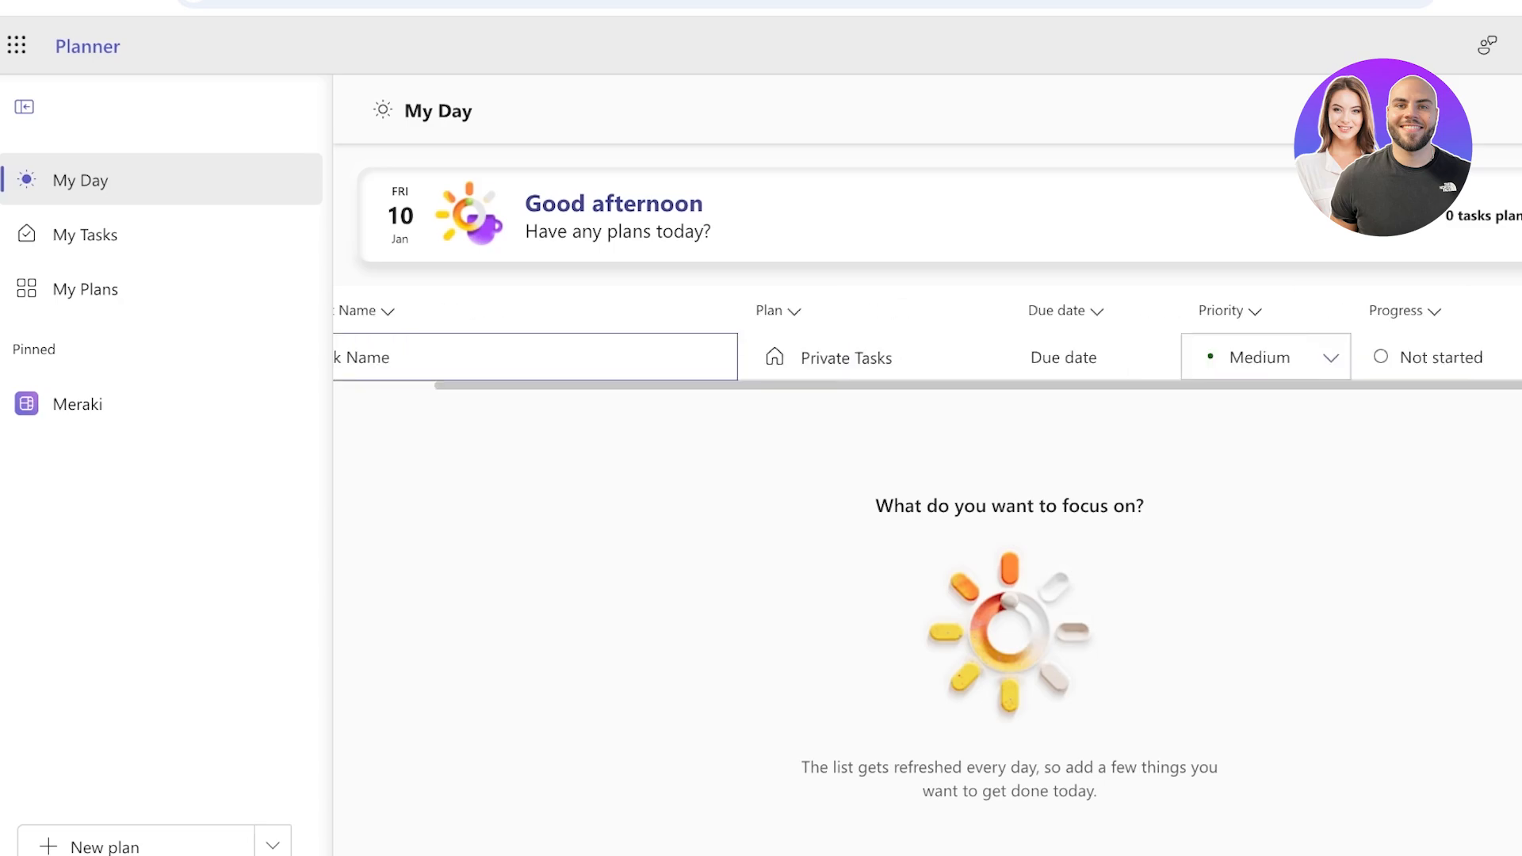
{"action": "scroll", "coordinate": [1341, 357], "scroll_direction": "left", "scroll_amount": 2}
{"action": "left_click", "coordinate": [85, 235]}
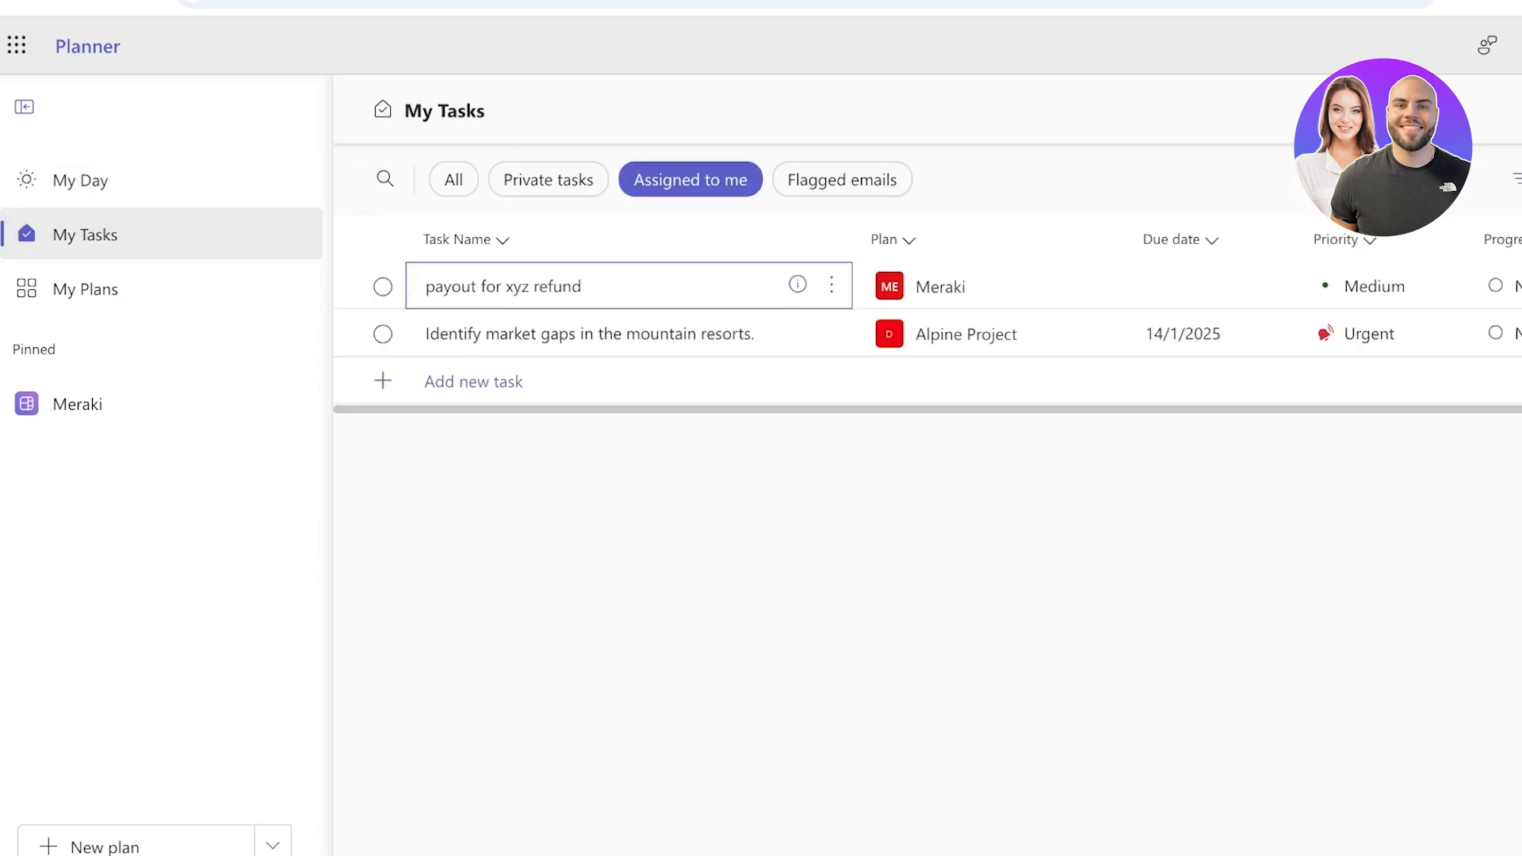
{"action": "left_click", "coordinate": [453, 180]}
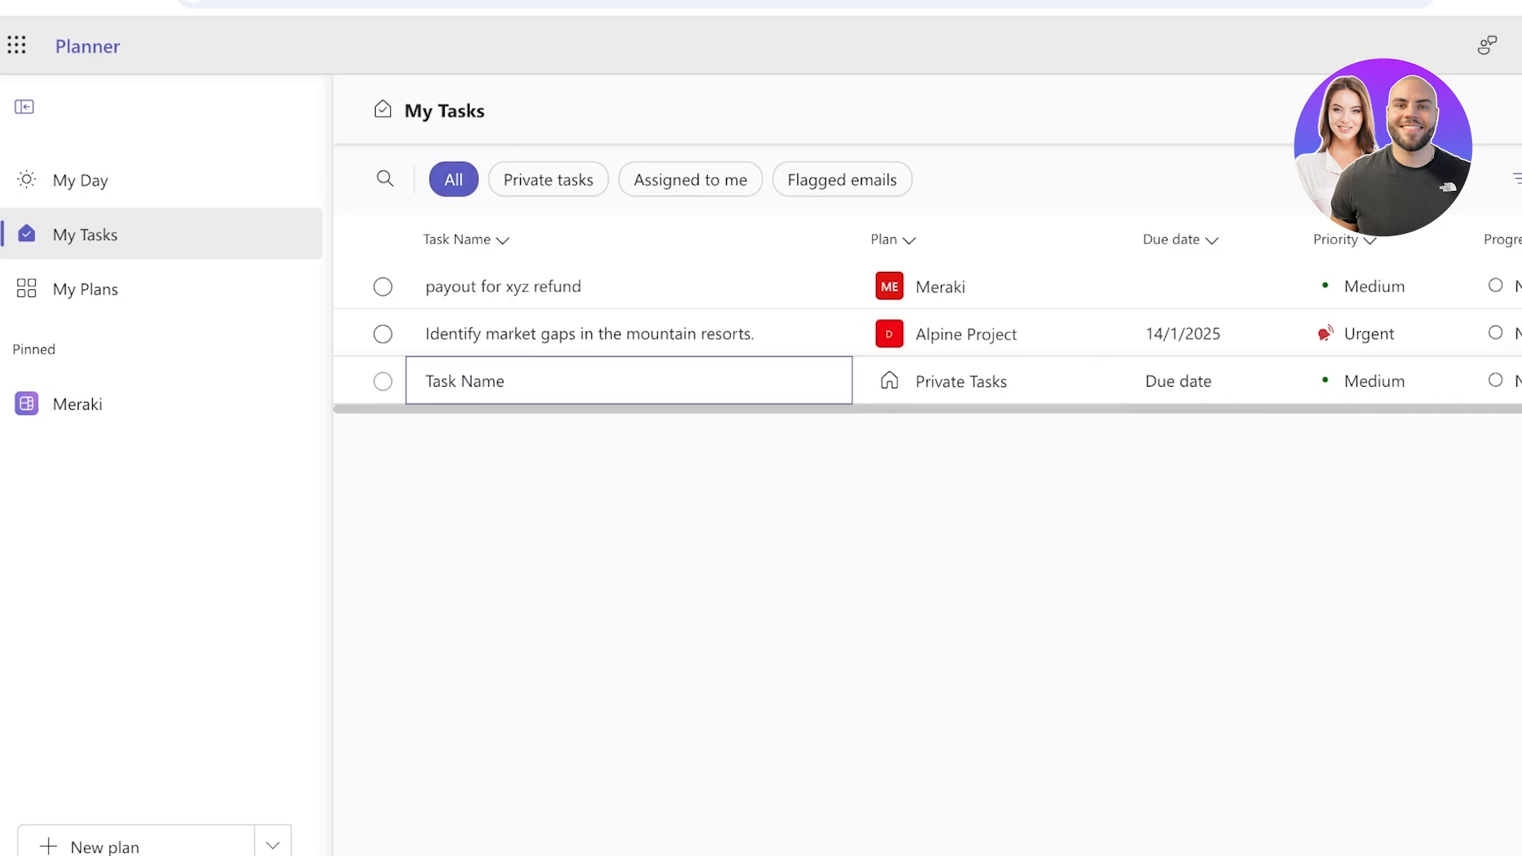
{"action": "left_click", "coordinate": [549, 180]}
{"action": "left_click", "coordinate": [690, 180]}
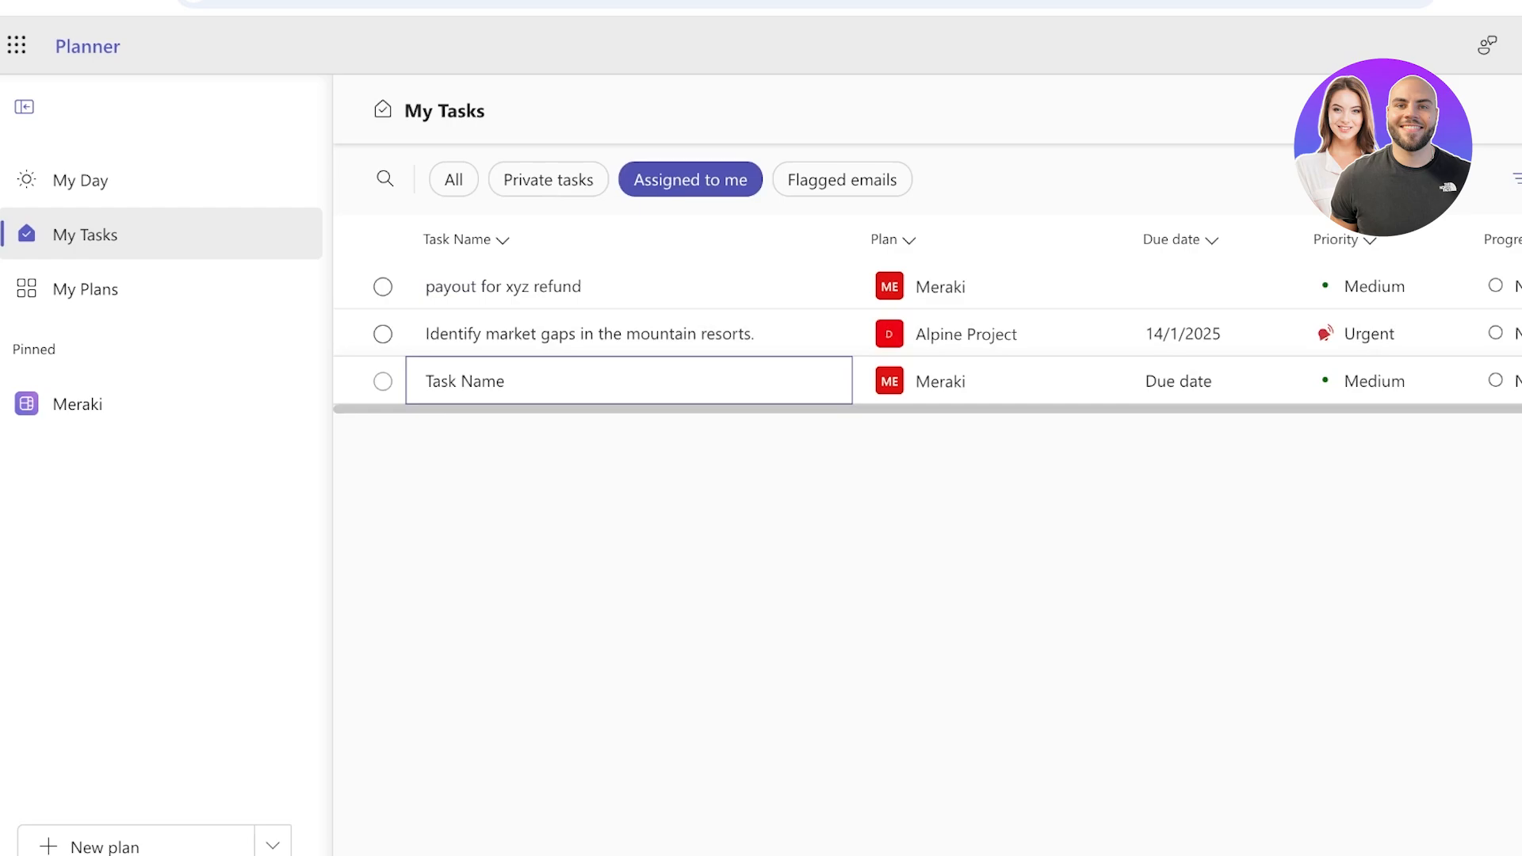
{"action": "left_click", "coordinate": [841, 180]}
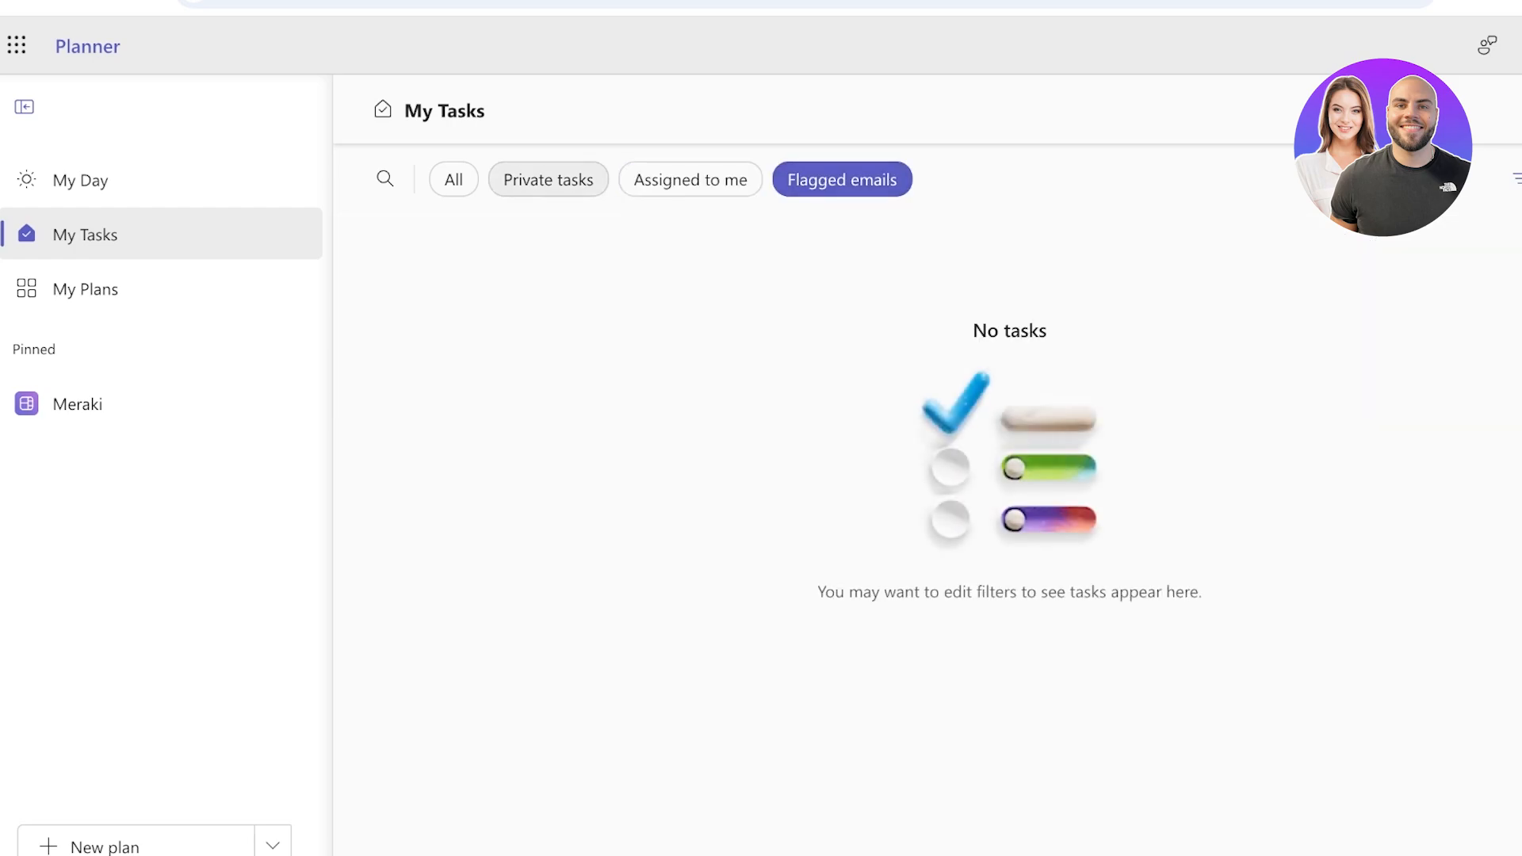
{"action": "left_click", "coordinate": [549, 180]}
{"action": "left_click", "coordinate": [454, 180]}
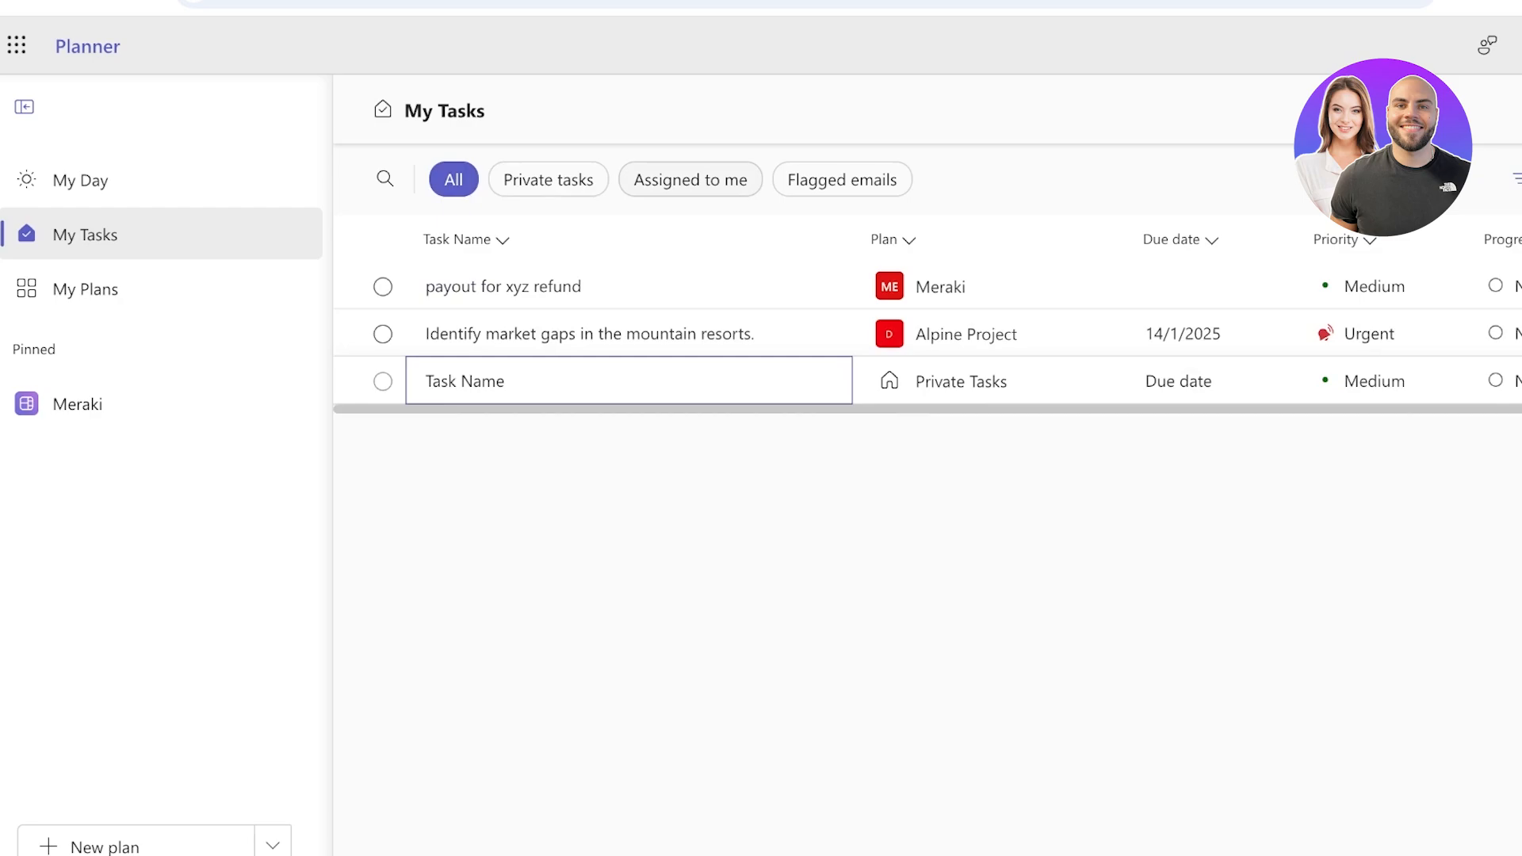
Step: Pin the Alpine Project plan from My Plans and look through the shared, personal, pinned and recent plans
{"action": "left_click", "coordinate": [86, 290]}
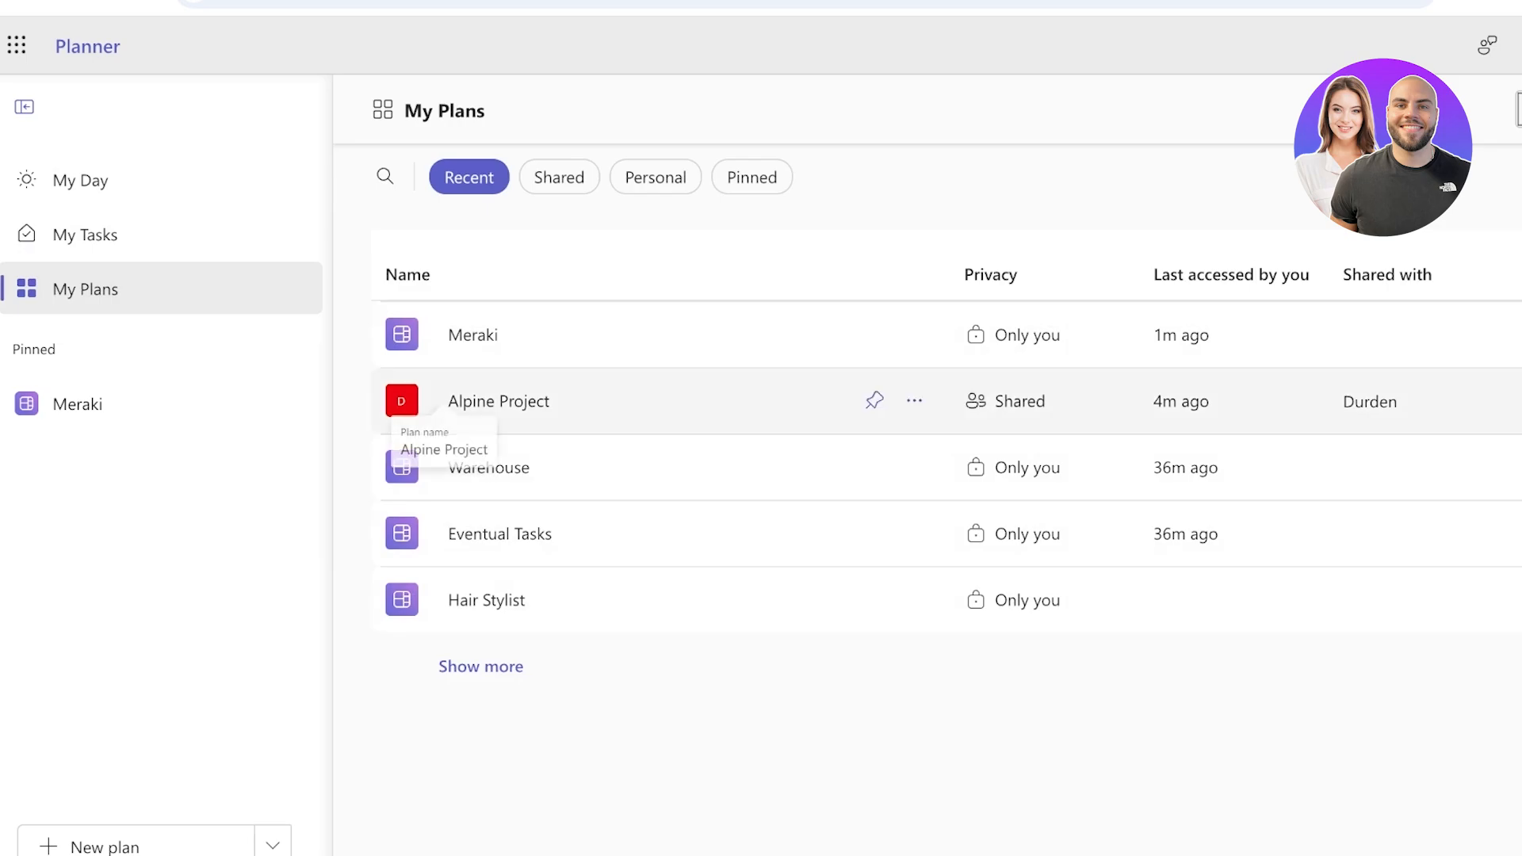
{"action": "left_click", "coordinate": [874, 400]}
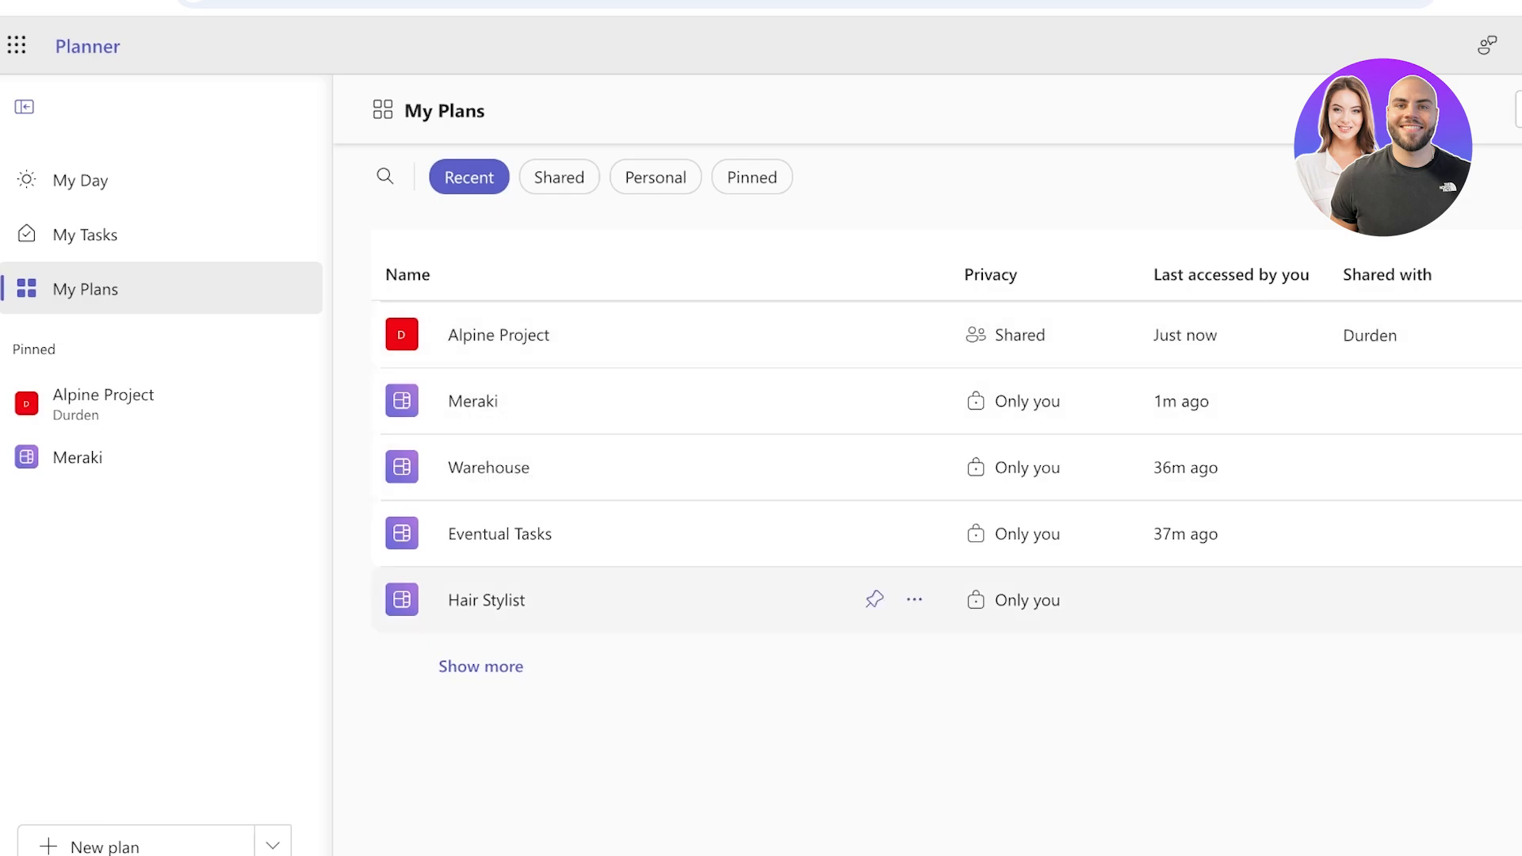
{"action": "left_click", "coordinate": [558, 177]}
{"action": "left_click", "coordinate": [656, 177]}
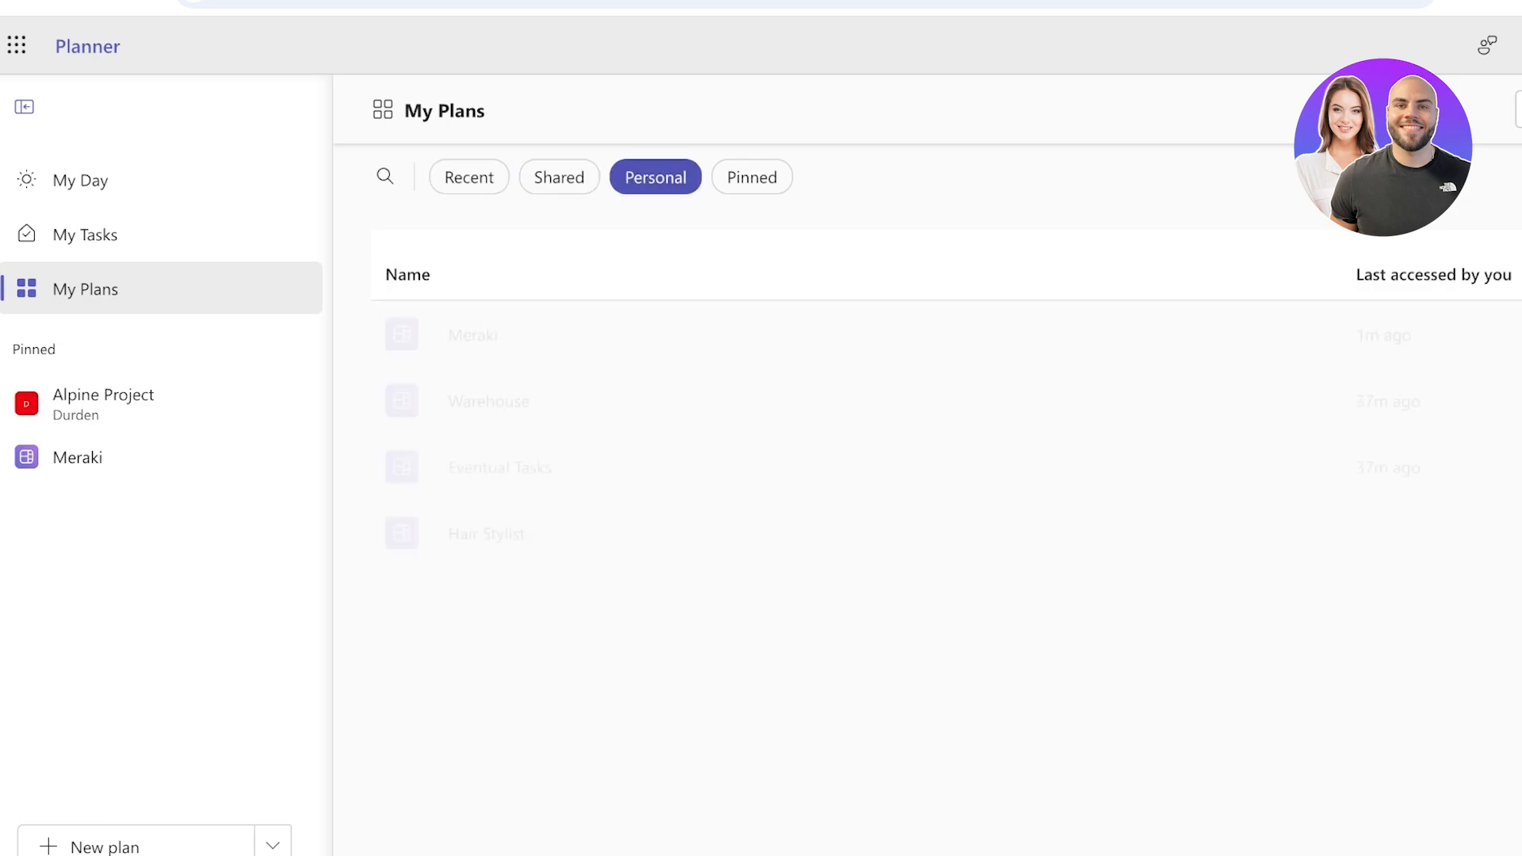
{"action": "left_click", "coordinate": [751, 177]}
{"action": "left_click", "coordinate": [468, 177]}
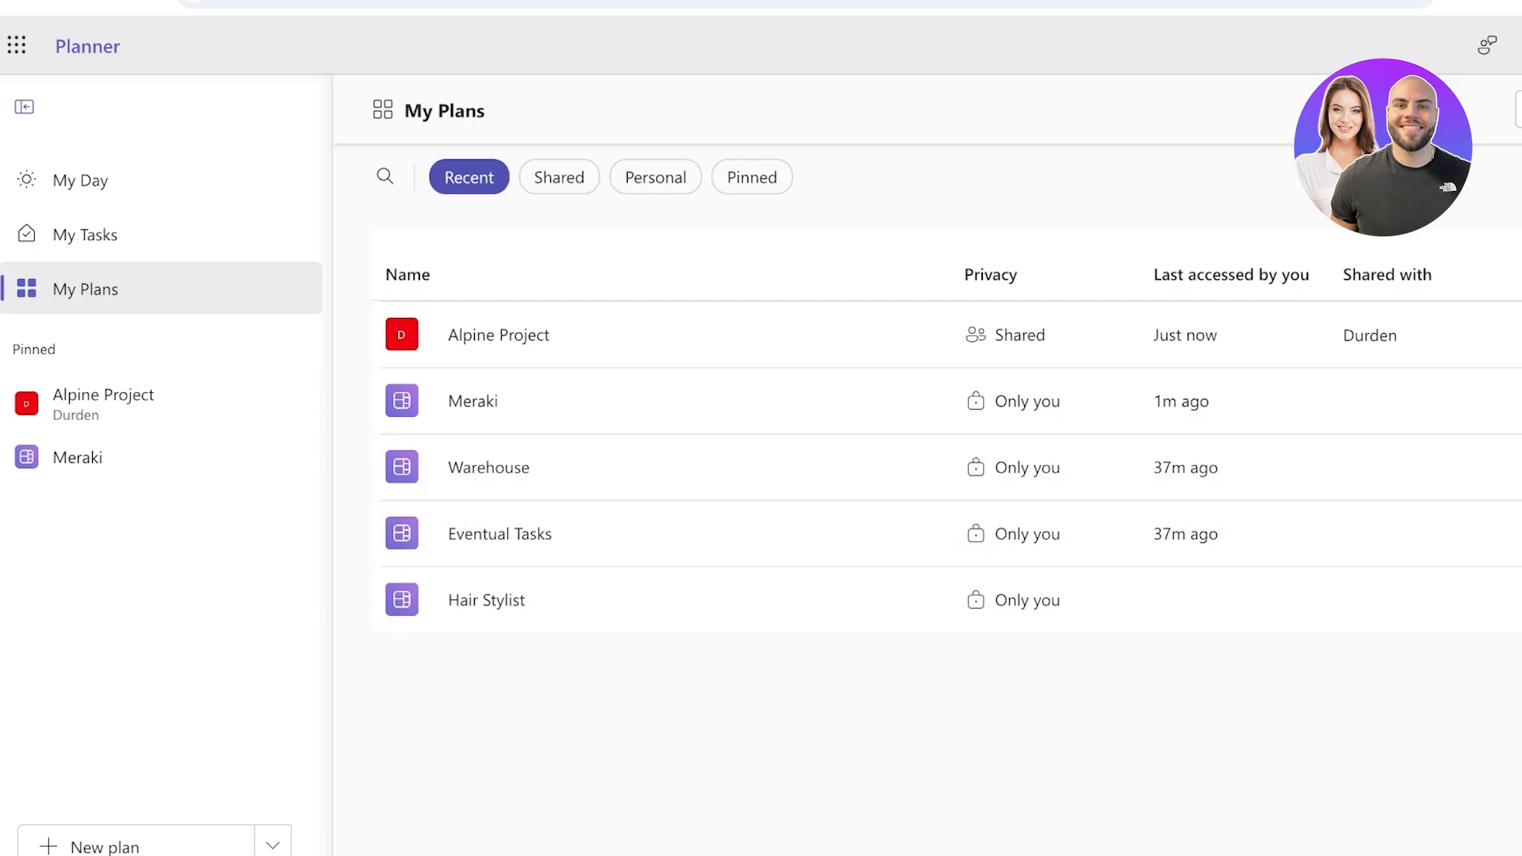
Step: Try to create a new portfolio
{"action": "left_click", "coordinate": [273, 845]}
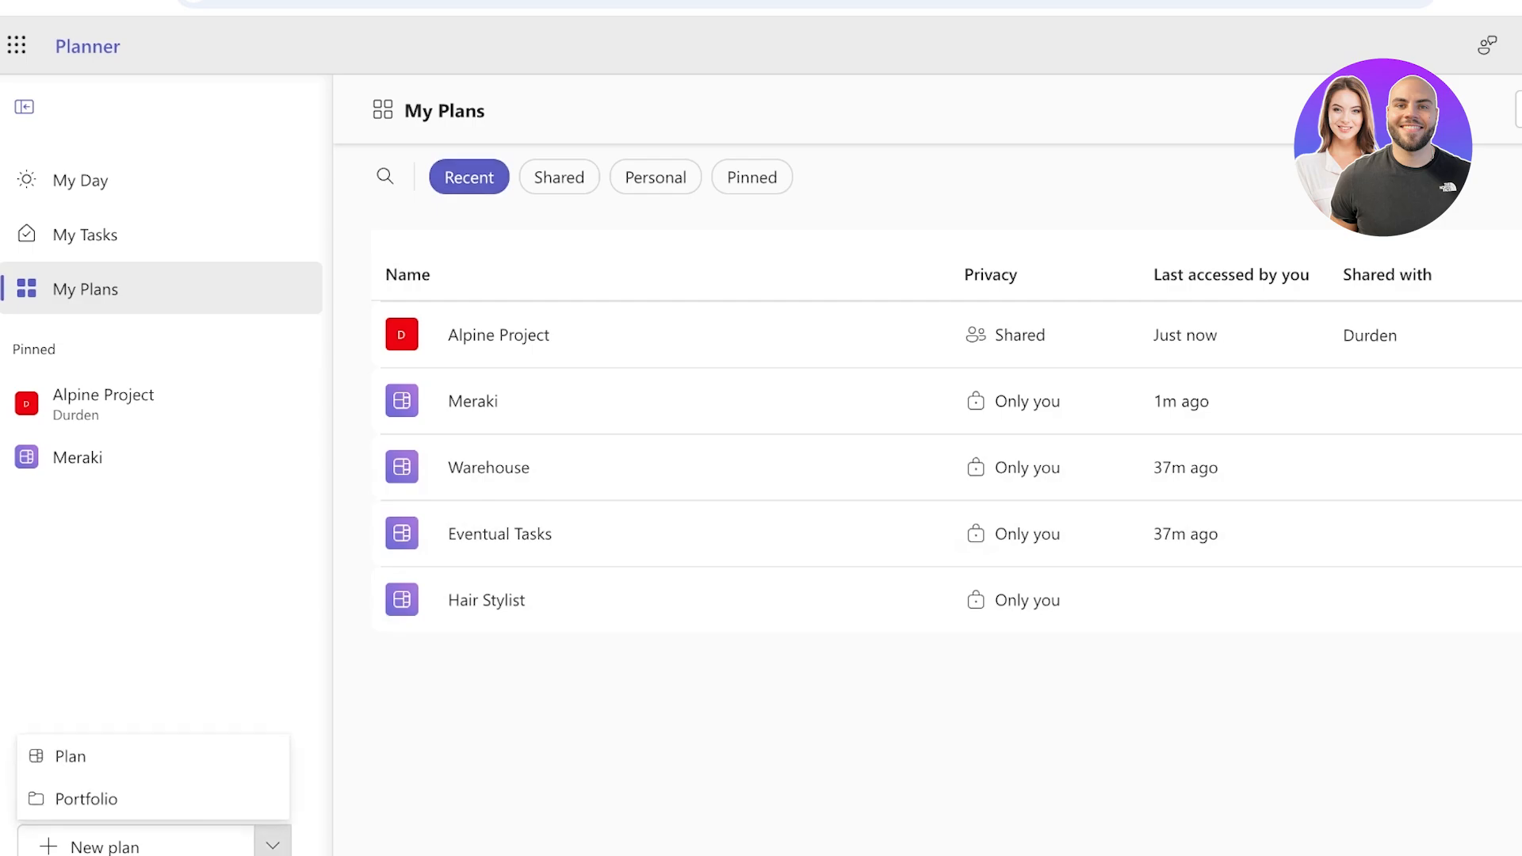
{"action": "key", "text": "Escape"}
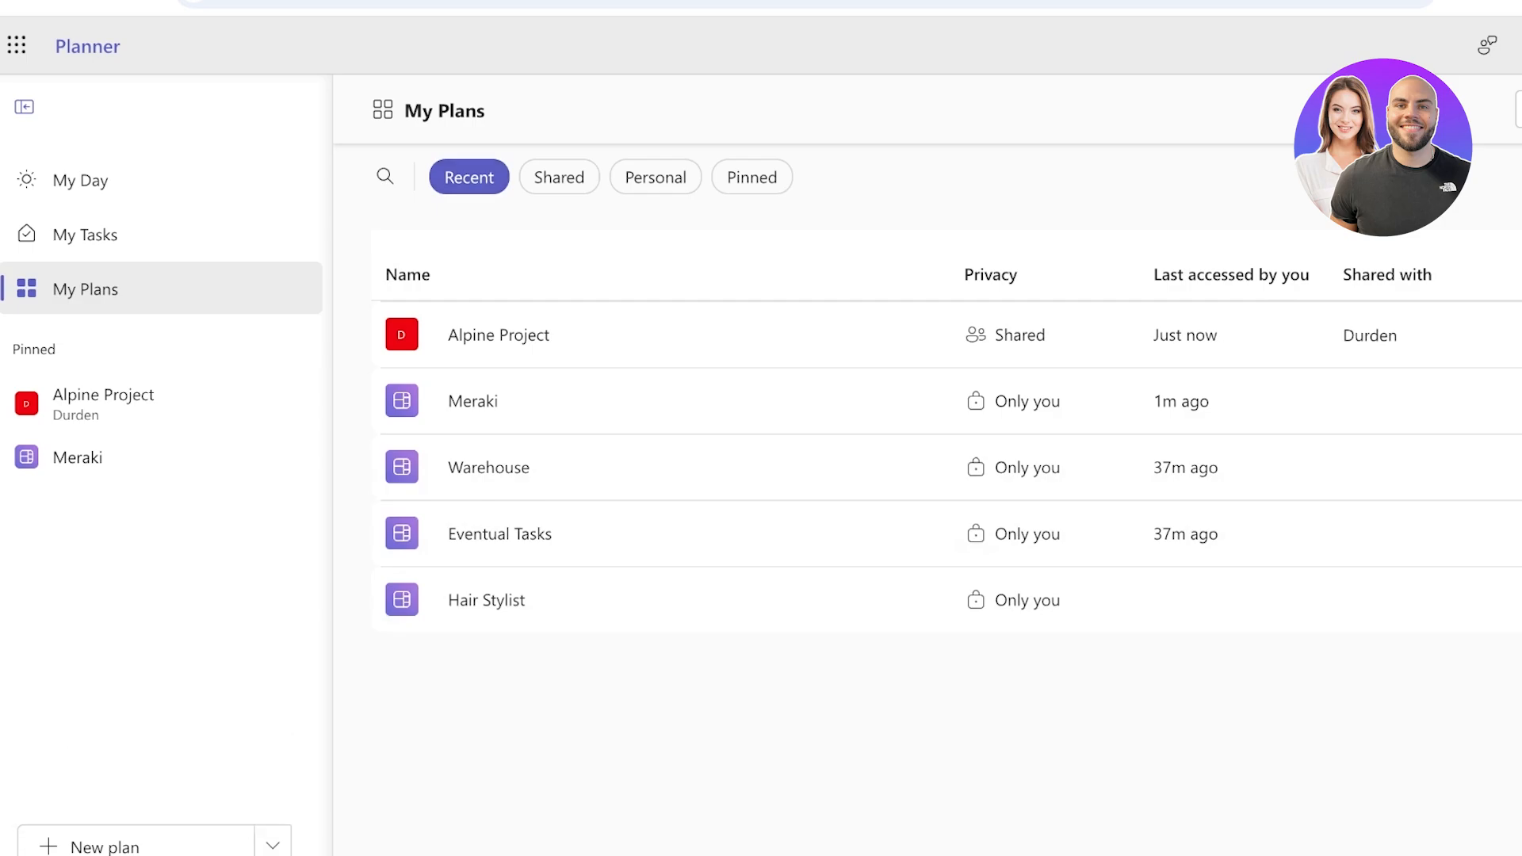
{"action": "left_click", "coordinate": [272, 845]}
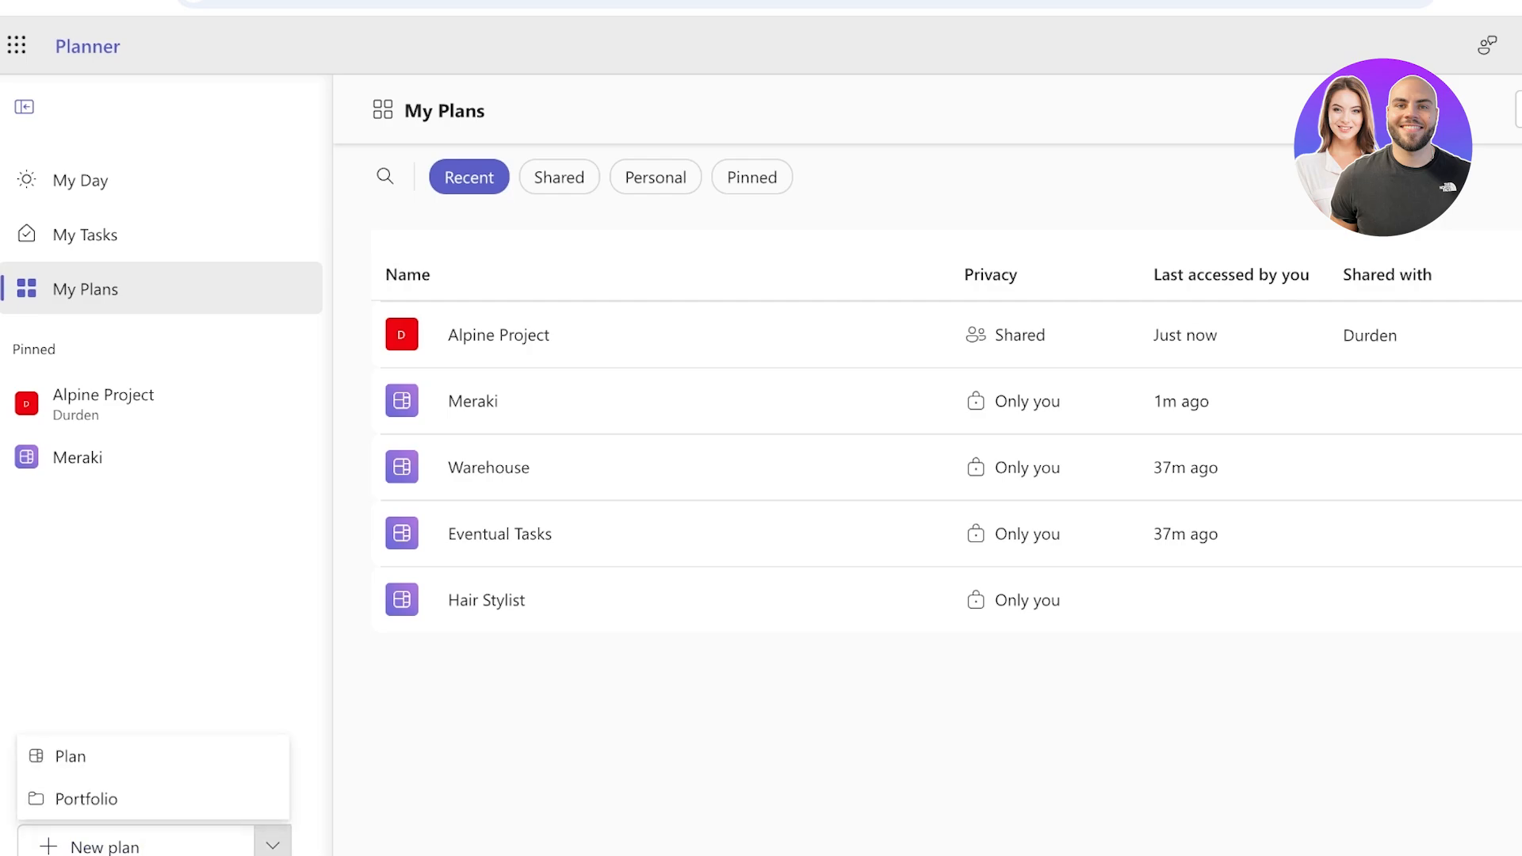
{"action": "left_click", "coordinate": [86, 798]}
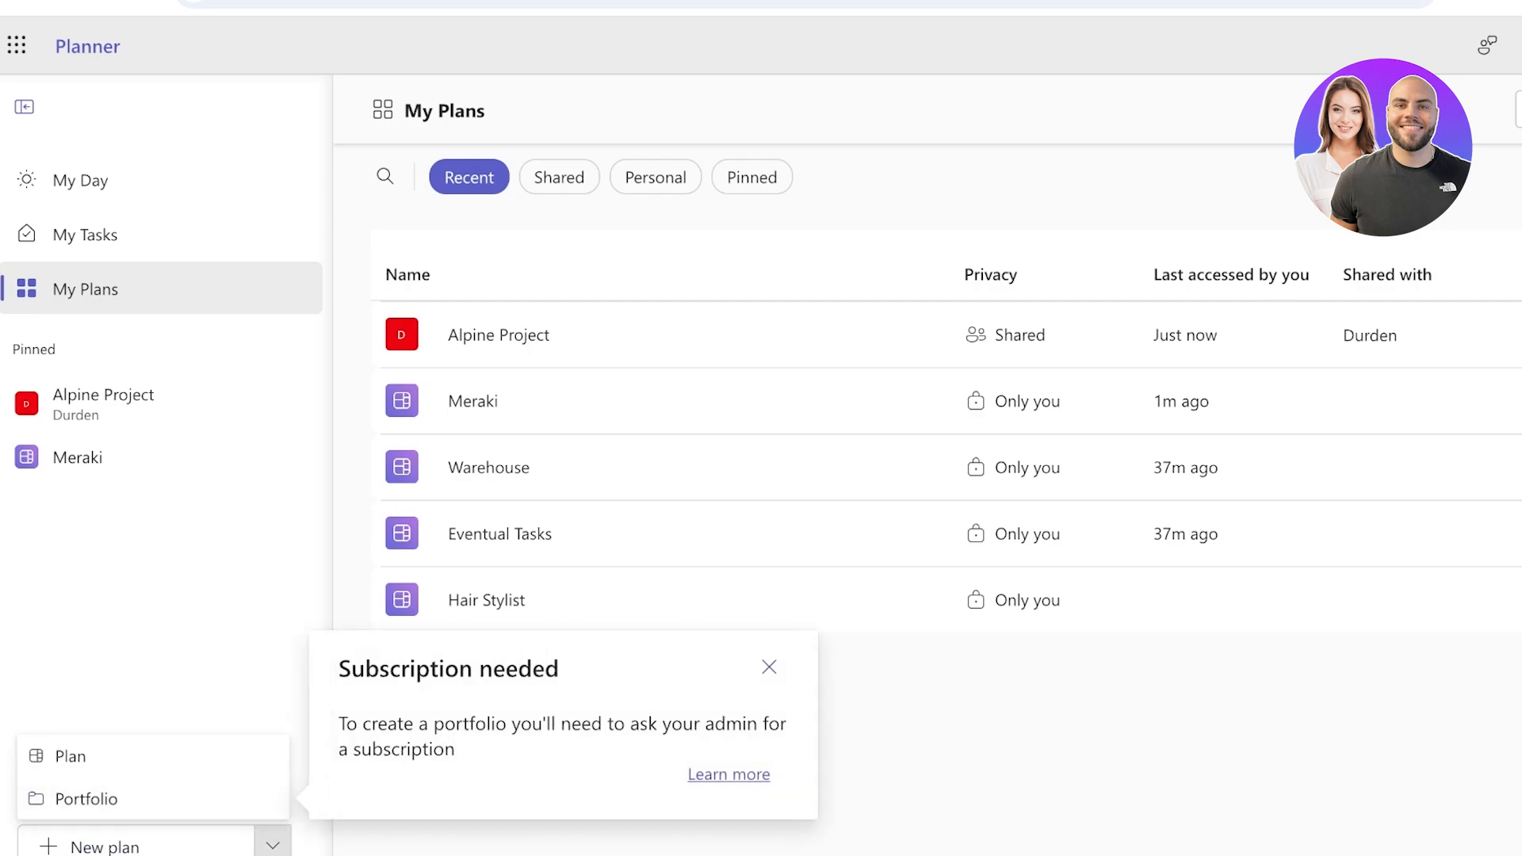
{"action": "left_click", "coordinate": [769, 666]}
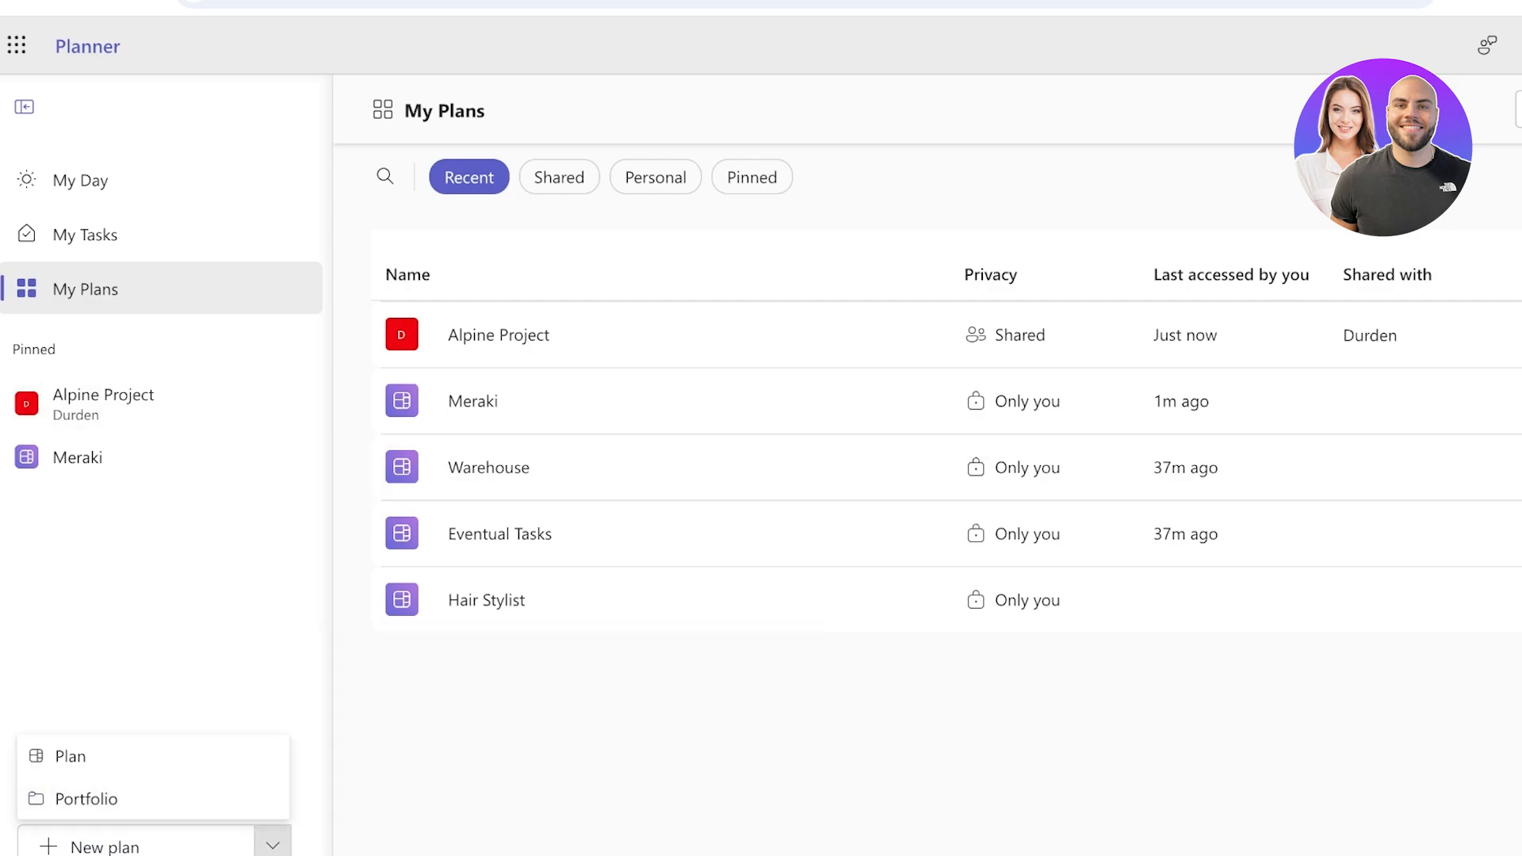
{"action": "left_click", "coordinate": [182, 571]}
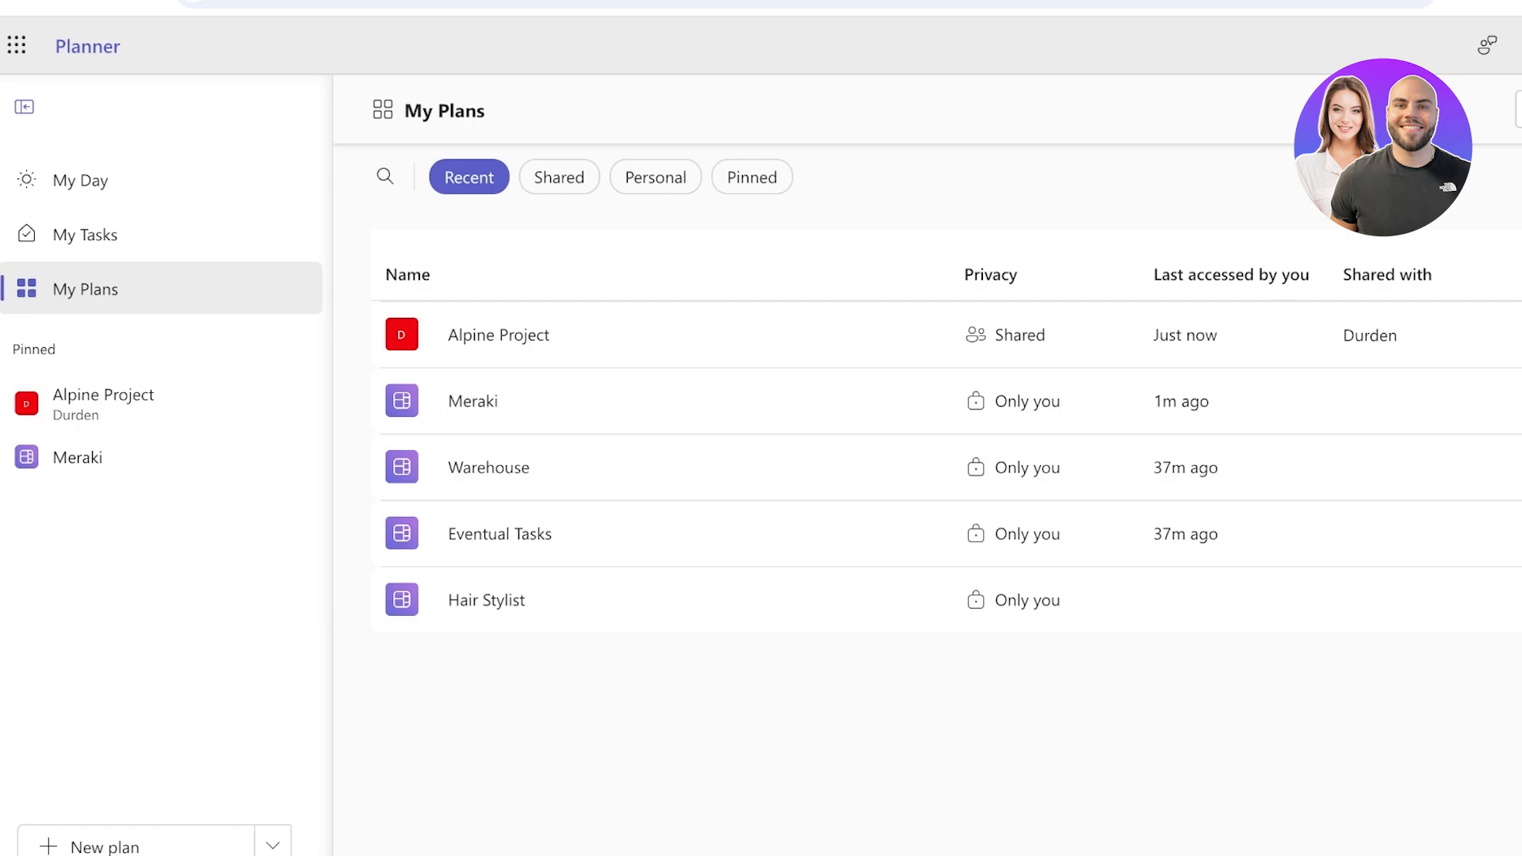
Step: Add a task named "Weekly Meeting" to the Task Home bucket on the Alpine Project board
{"action": "left_click", "coordinate": [103, 403]}
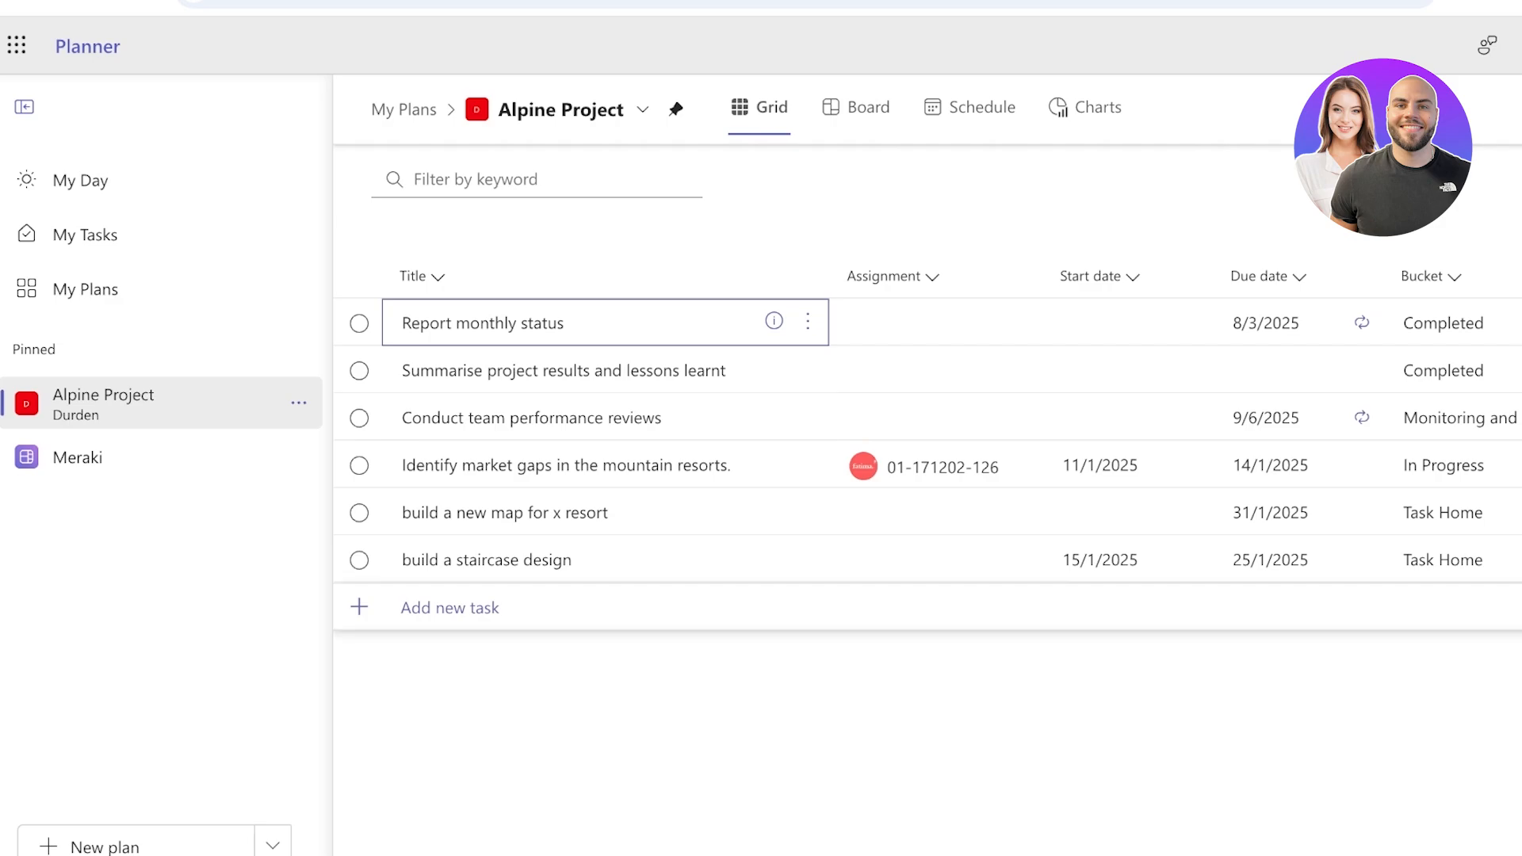
{"action": "left_click", "coordinate": [449, 608]}
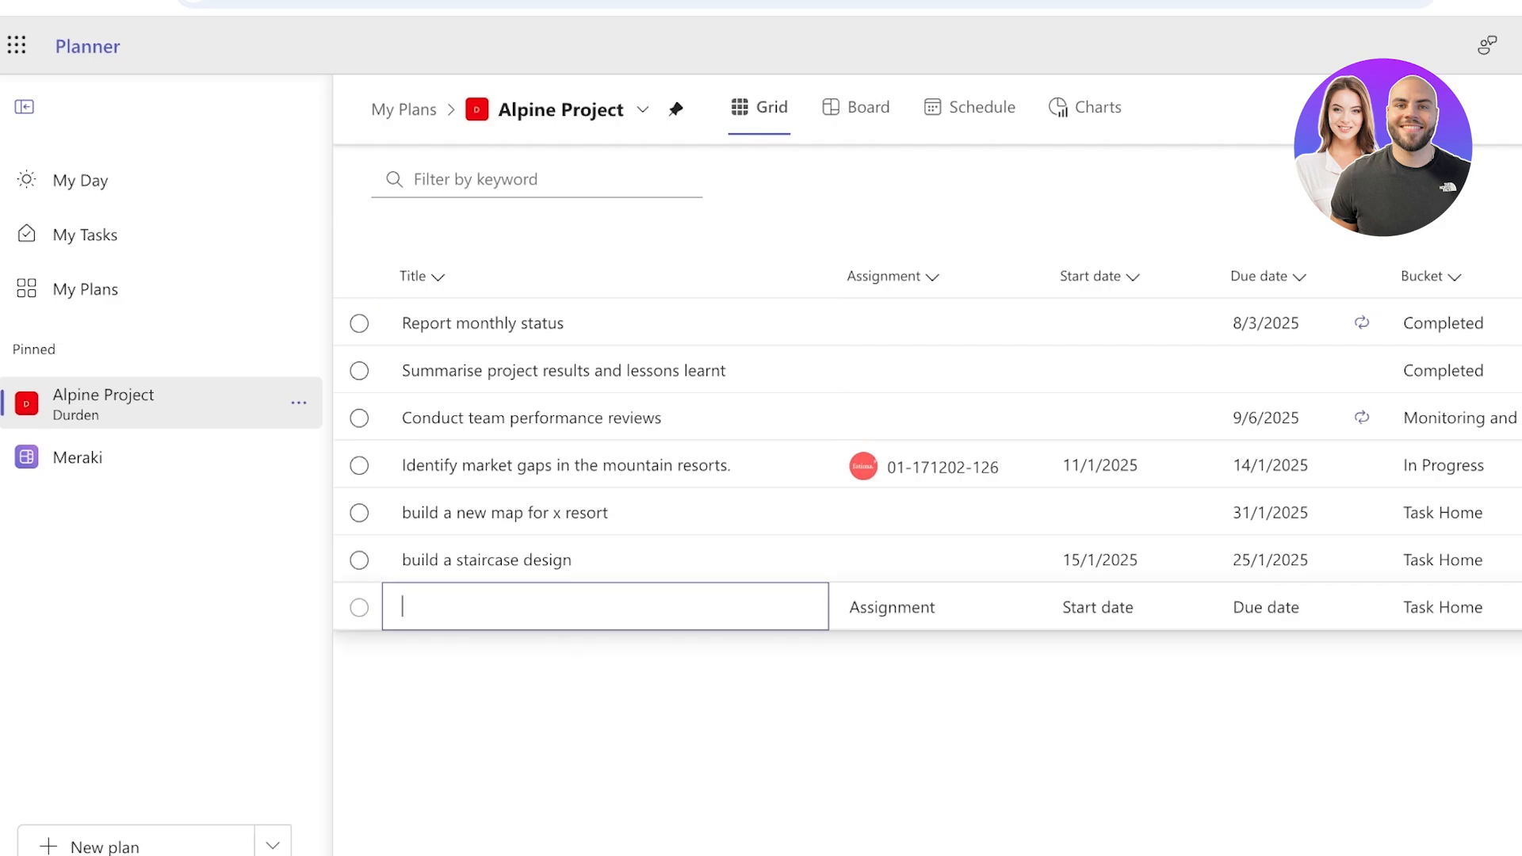
{"action": "left_click", "coordinate": [856, 109]}
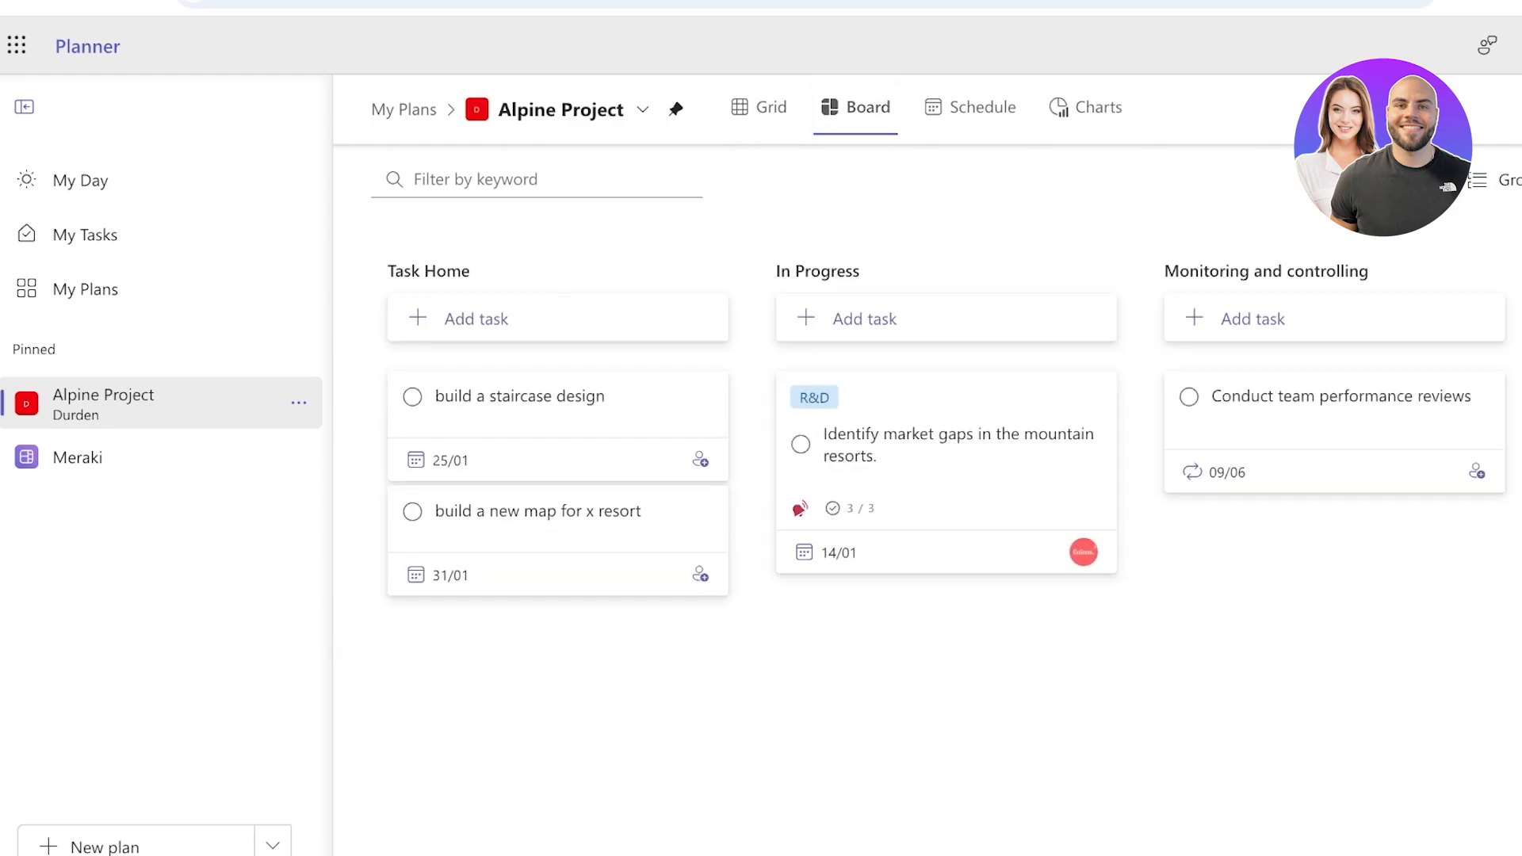
{"action": "left_click", "coordinate": [471, 318]}
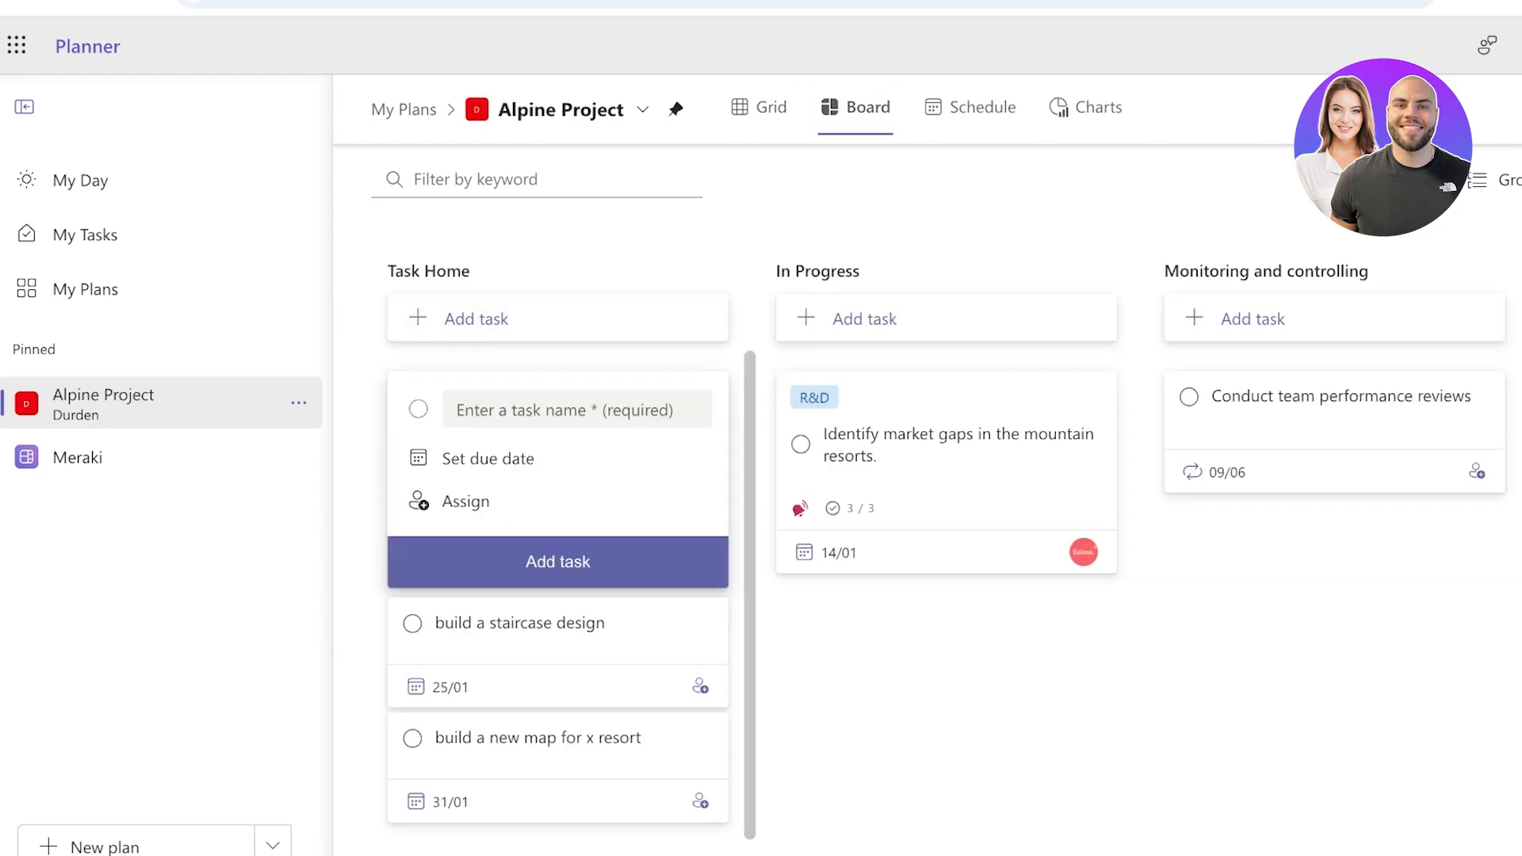
{"action": "type", "text": "Weekly Meeting"}
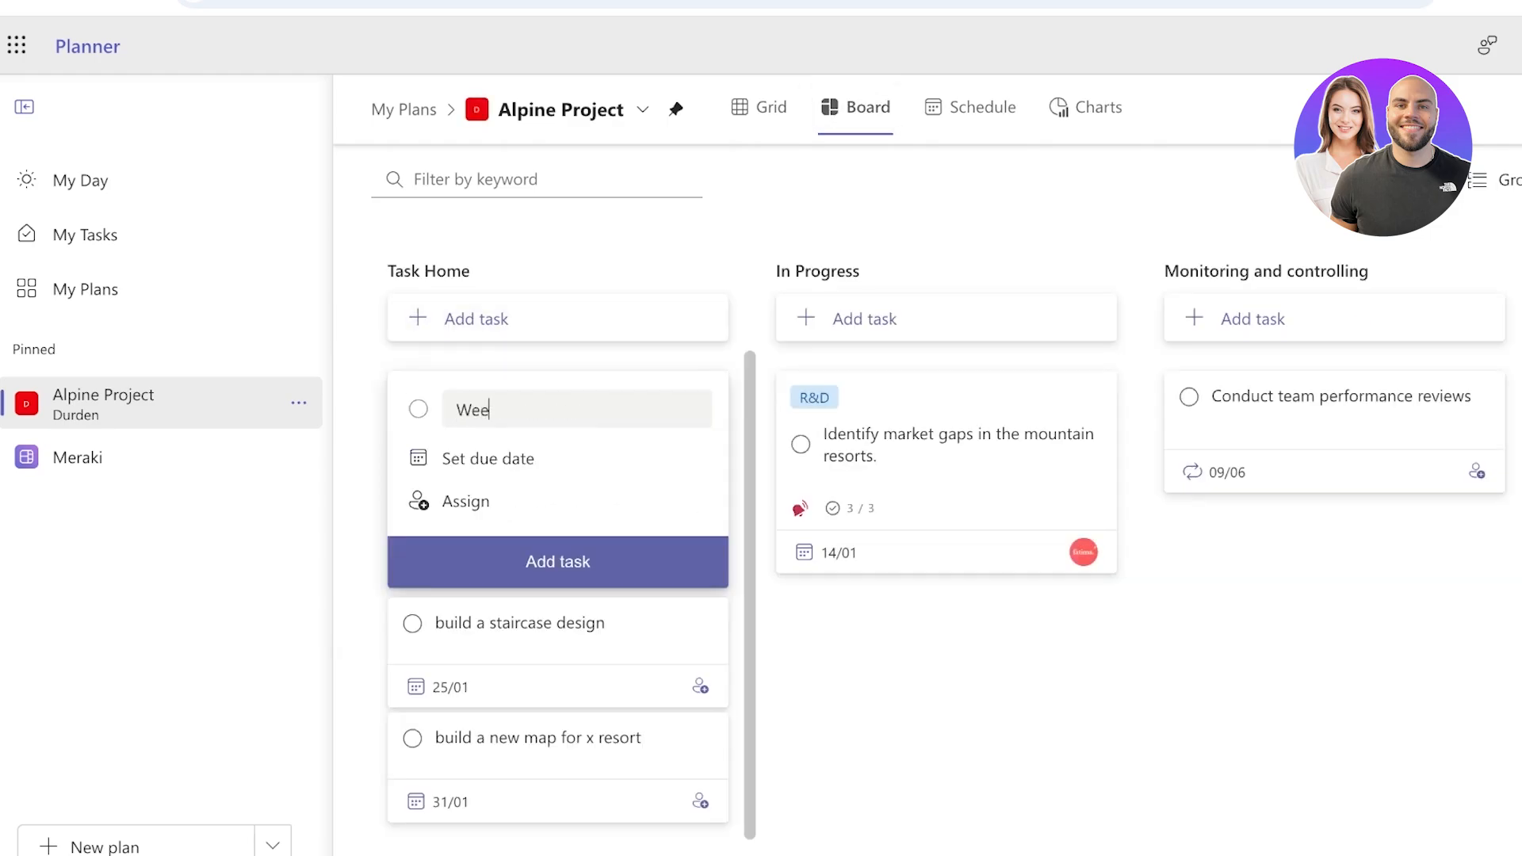
{"action": "key", "text": "Return"}
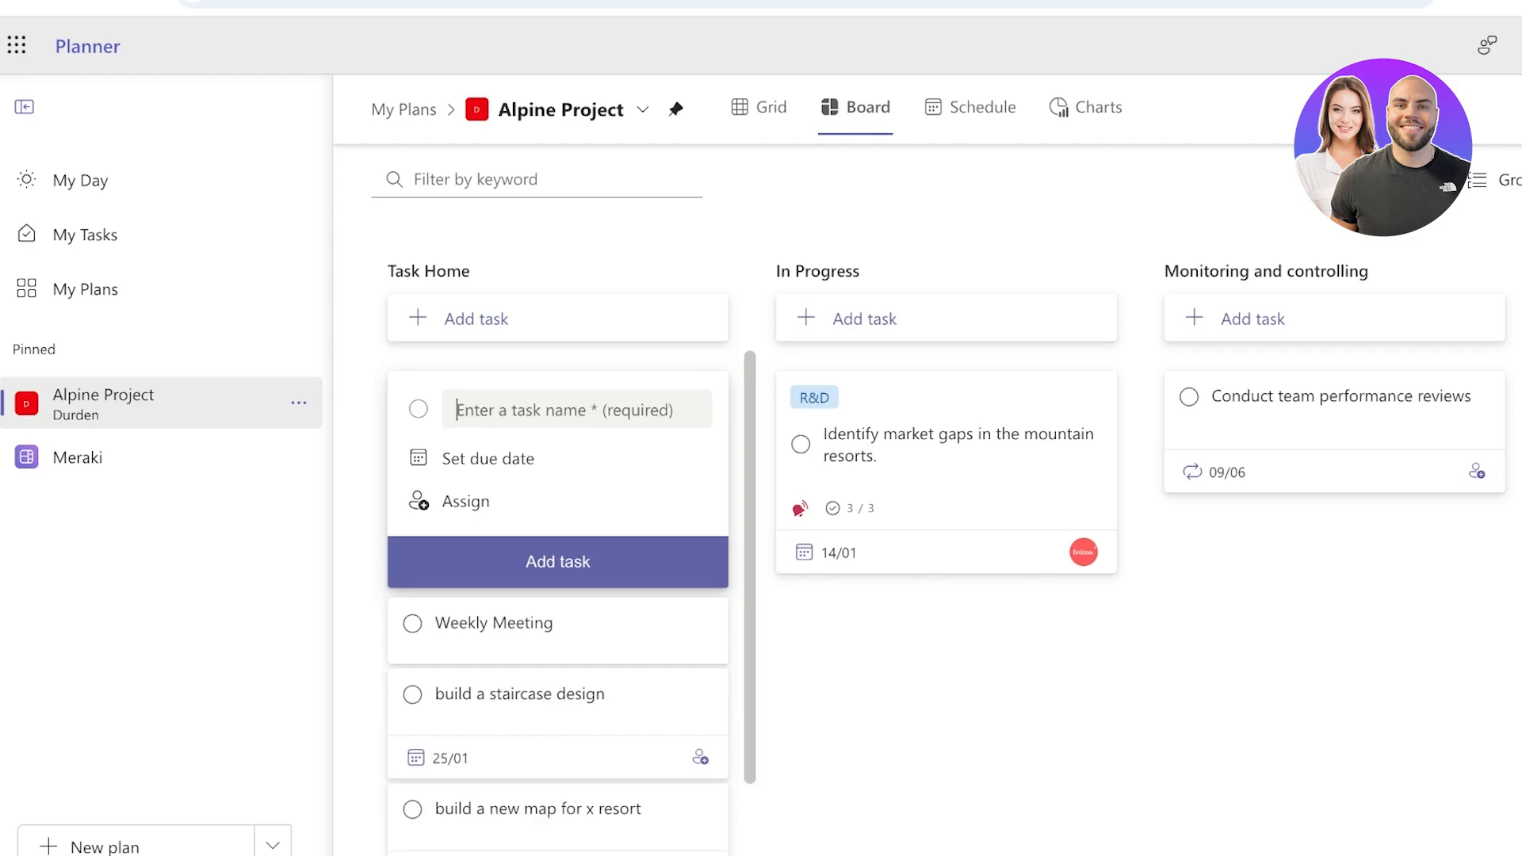
{"action": "left_click", "coordinate": [558, 633]}
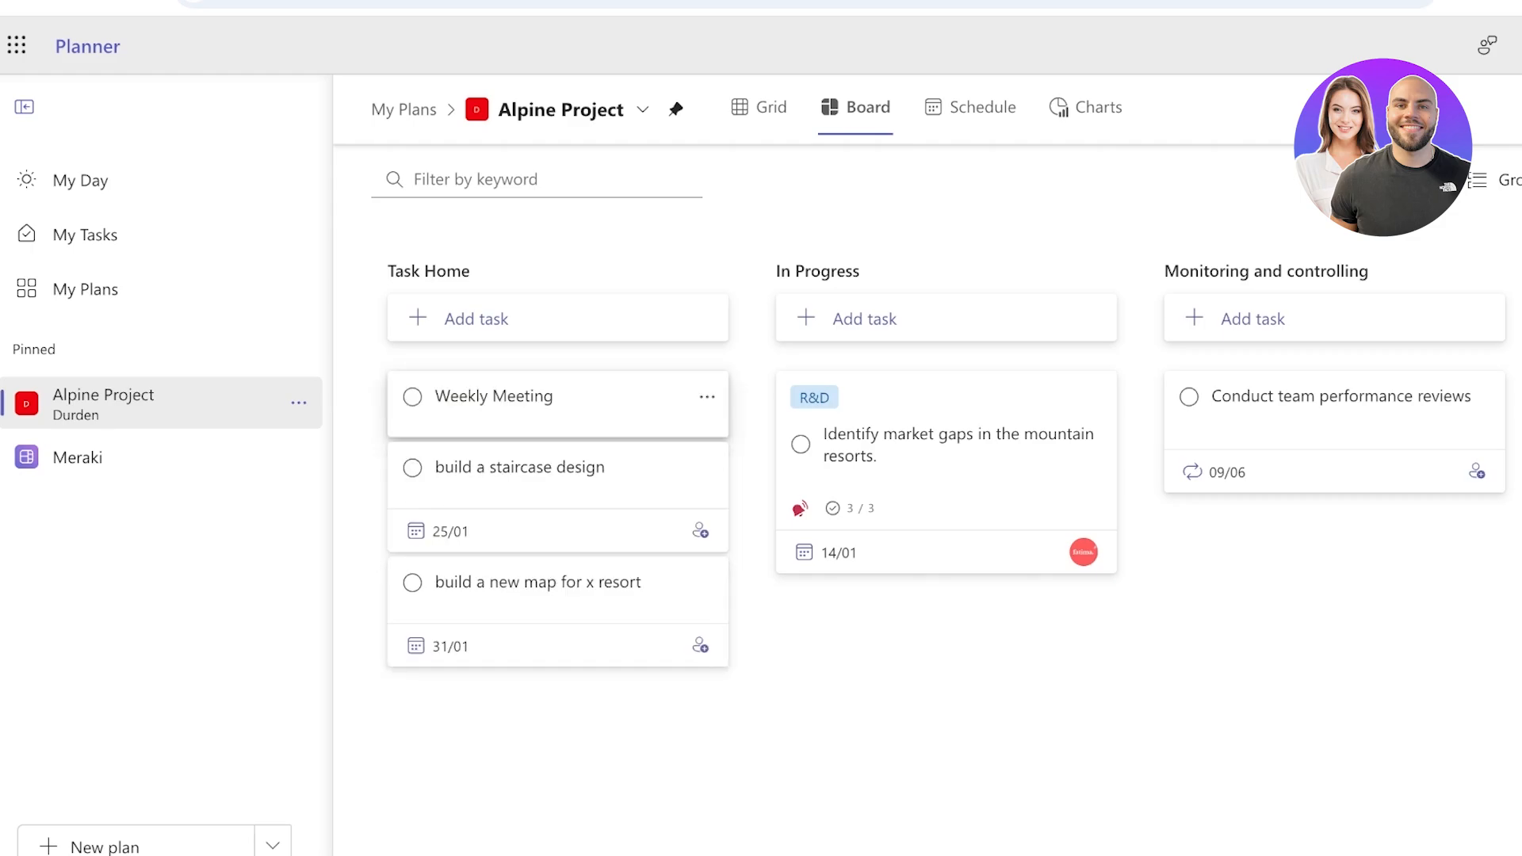
Step: Set the Weekly Meeting task to repeat weekly and give it the due date 13/01/2025
{"action": "left_click", "coordinate": [507, 404]}
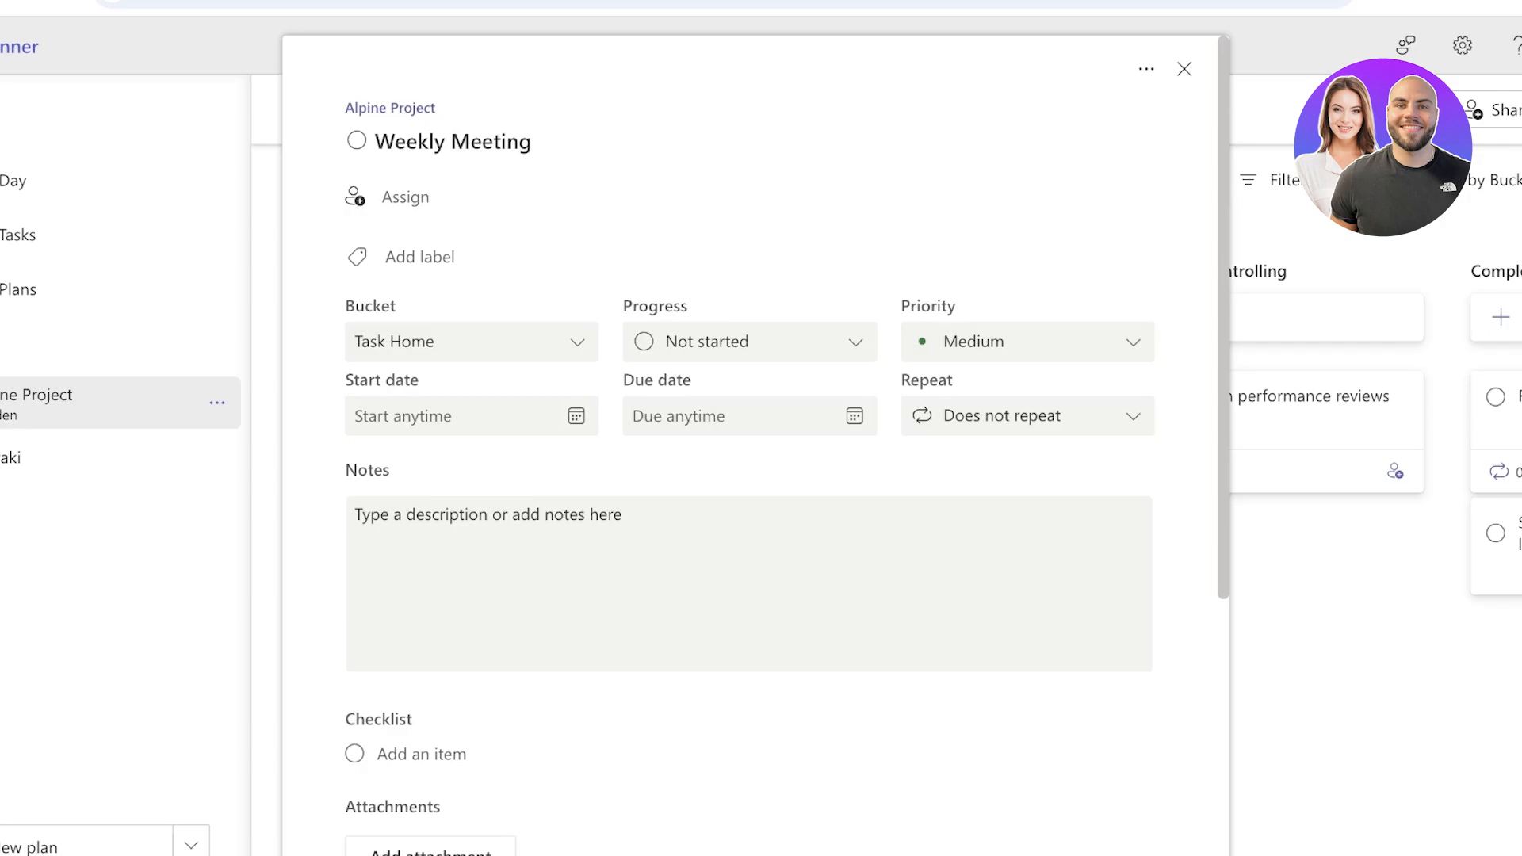
{"action": "left_click", "coordinate": [1027, 416]}
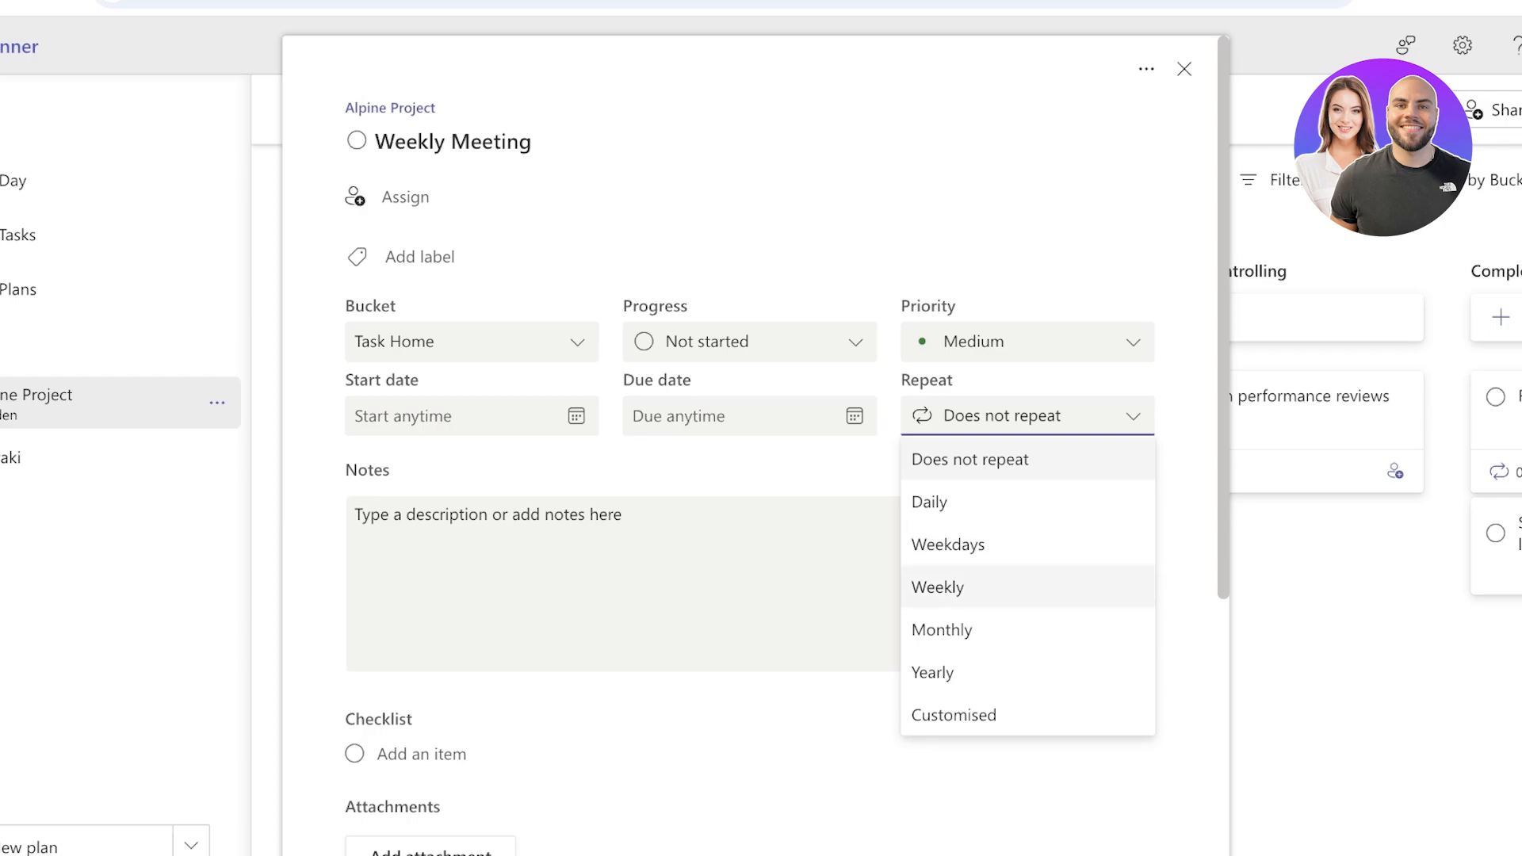
{"action": "left_click", "coordinate": [938, 587]}
{"action": "left_click", "coordinate": [854, 417]}
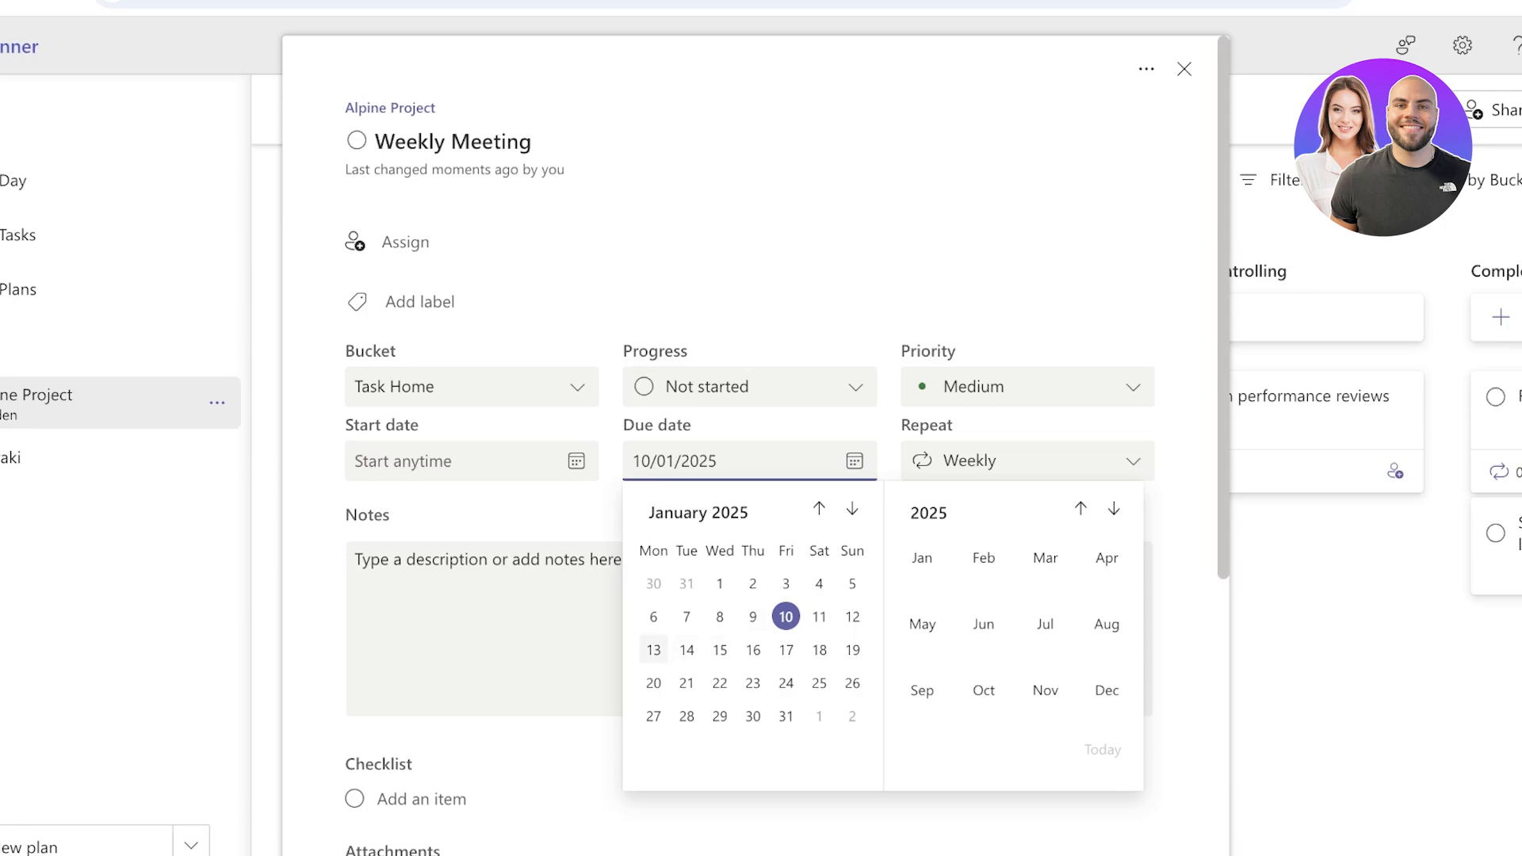
{"action": "left_click", "coordinate": [653, 650]}
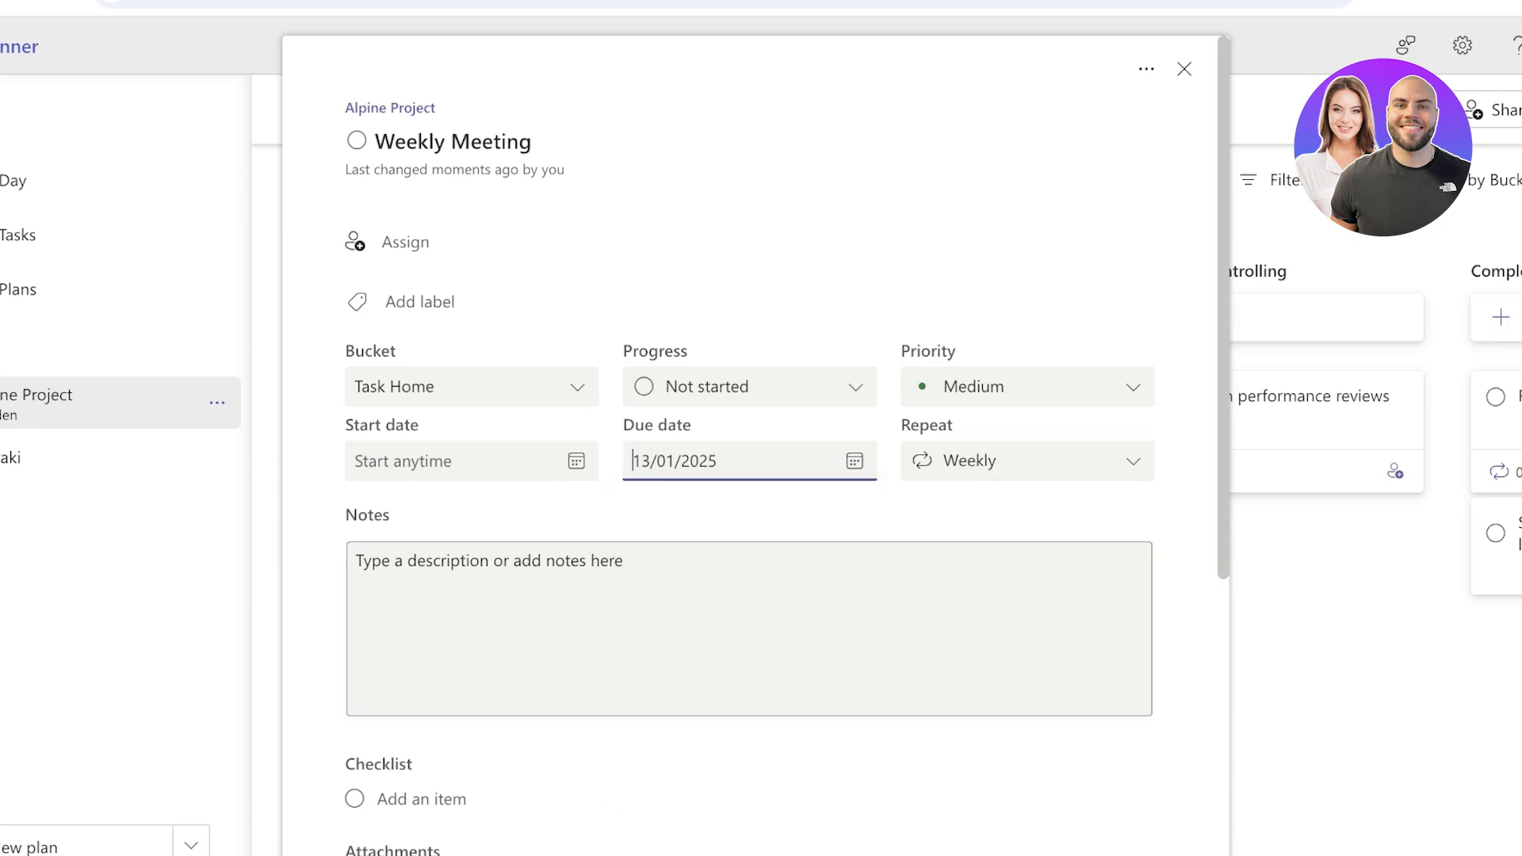
Step: Try 06/01/2025 as the Weekly Meeting task's due date, and set it back to 13/01/2025 on its card
{"action": "left_click", "coordinate": [854, 460]}
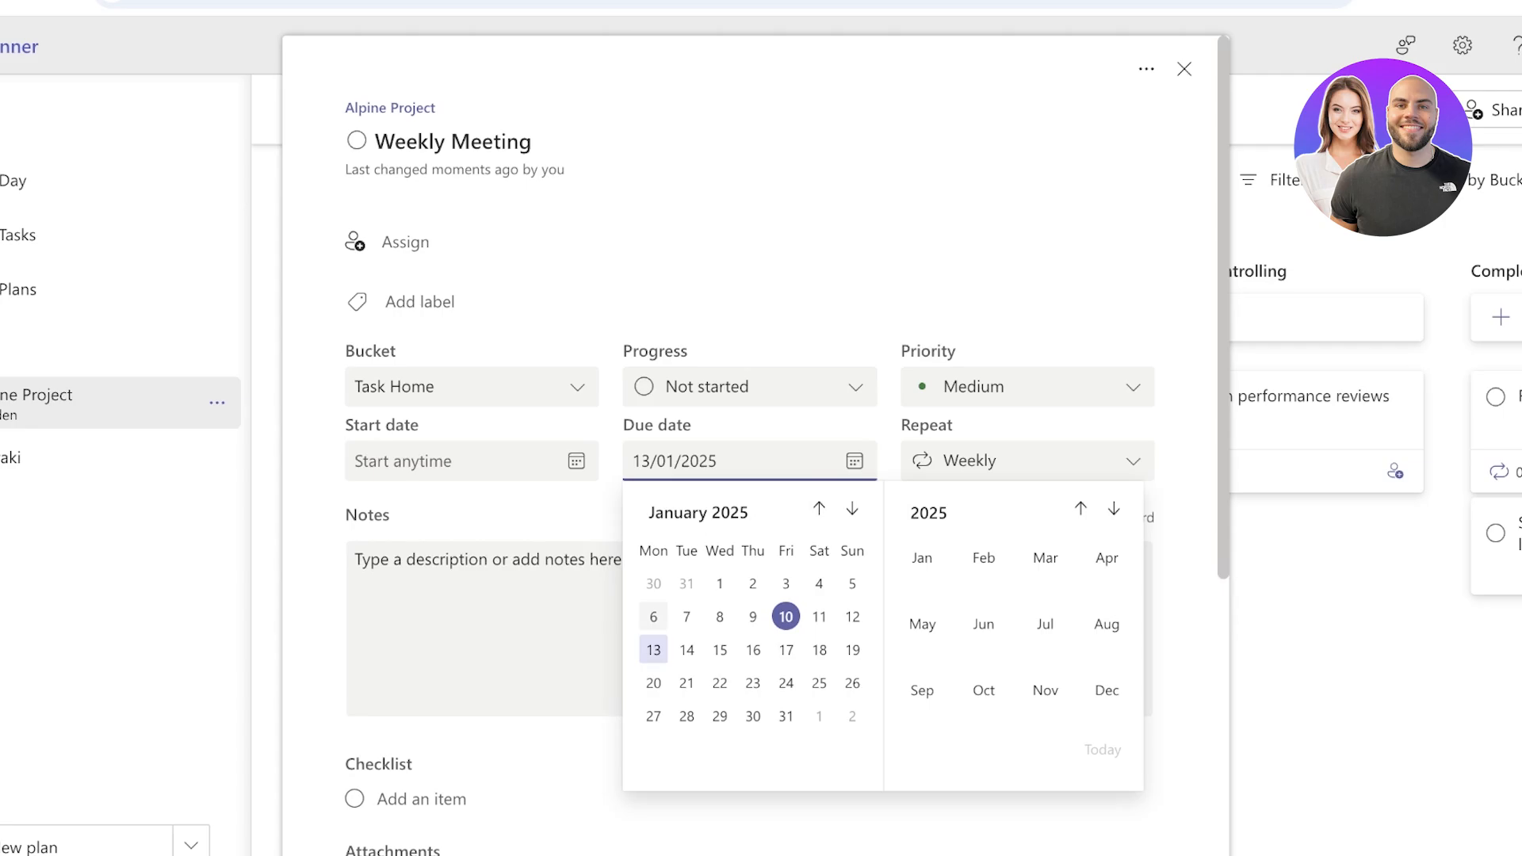
{"action": "left_click", "coordinate": [654, 616]}
{"action": "scroll", "coordinate": [653, 456], "scroll_direction": "down", "scroll_amount": 5}
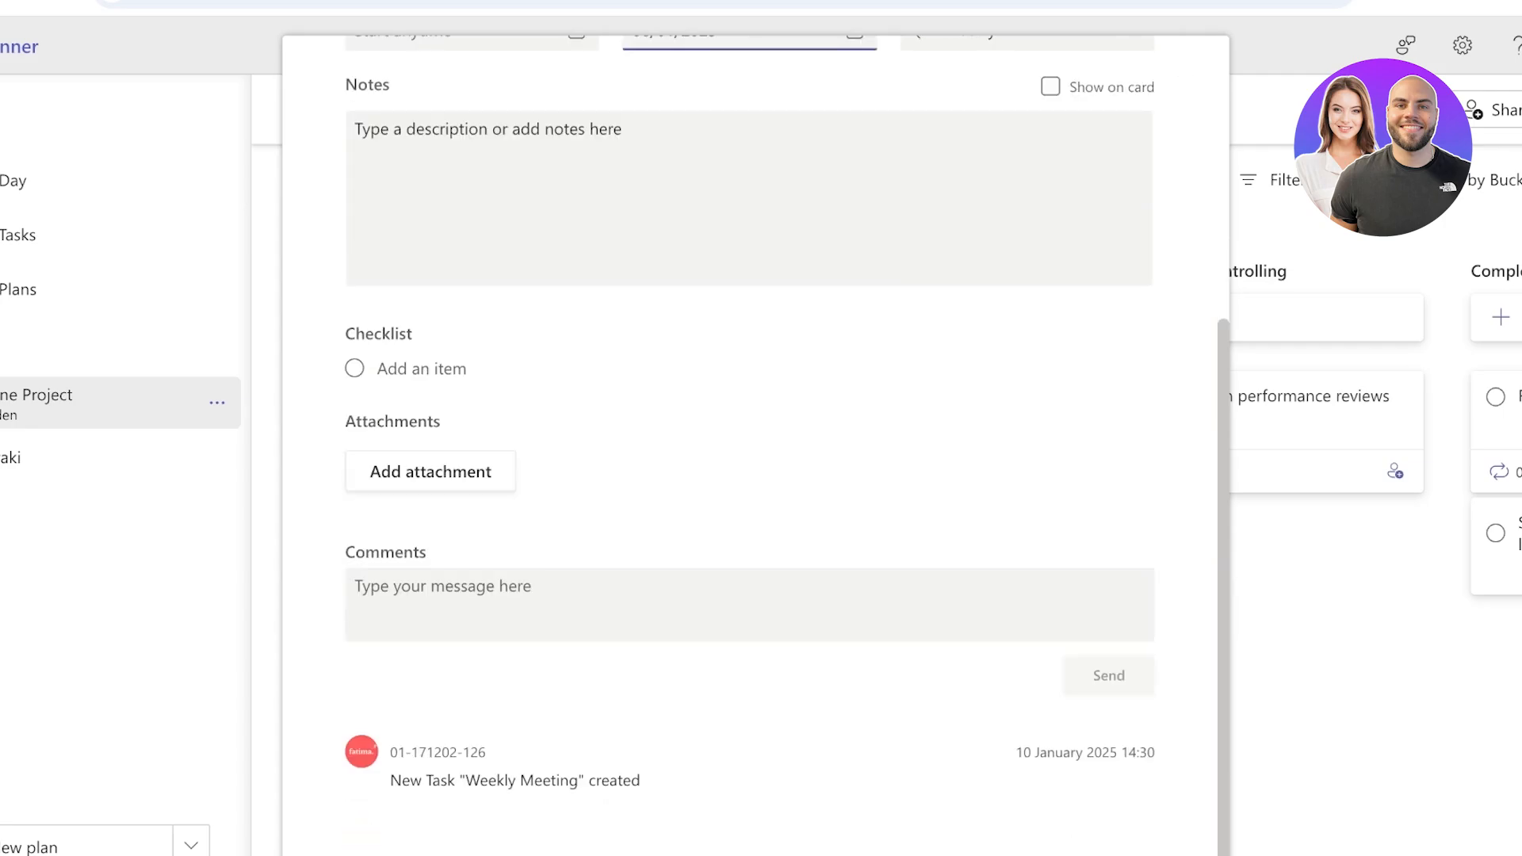
{"action": "left_click", "coordinate": [257, 507]}
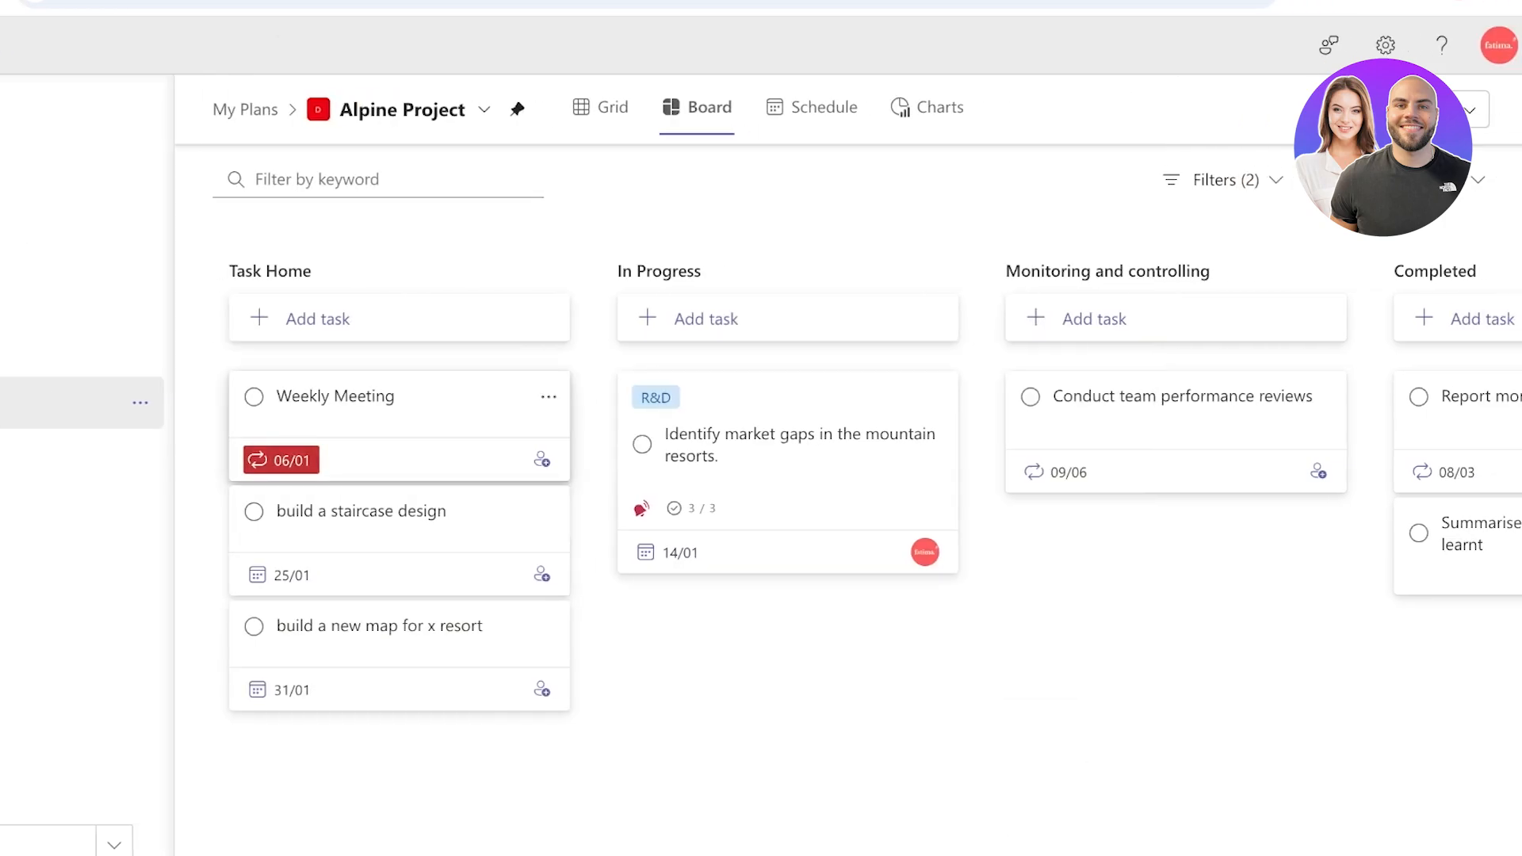
{"action": "left_click", "coordinate": [334, 460]}
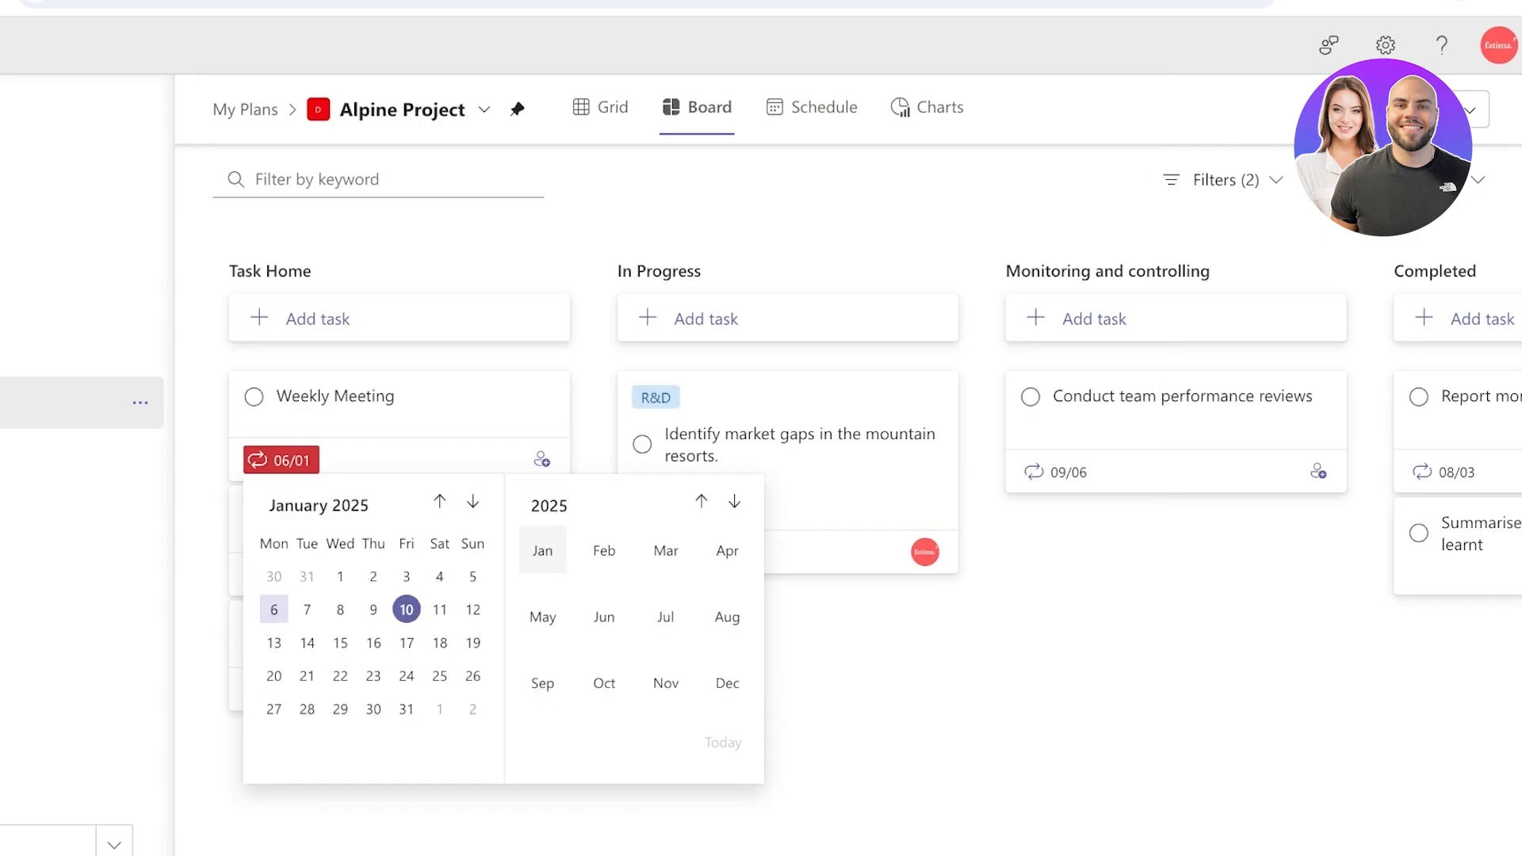
{"action": "left_click", "coordinate": [274, 642]}
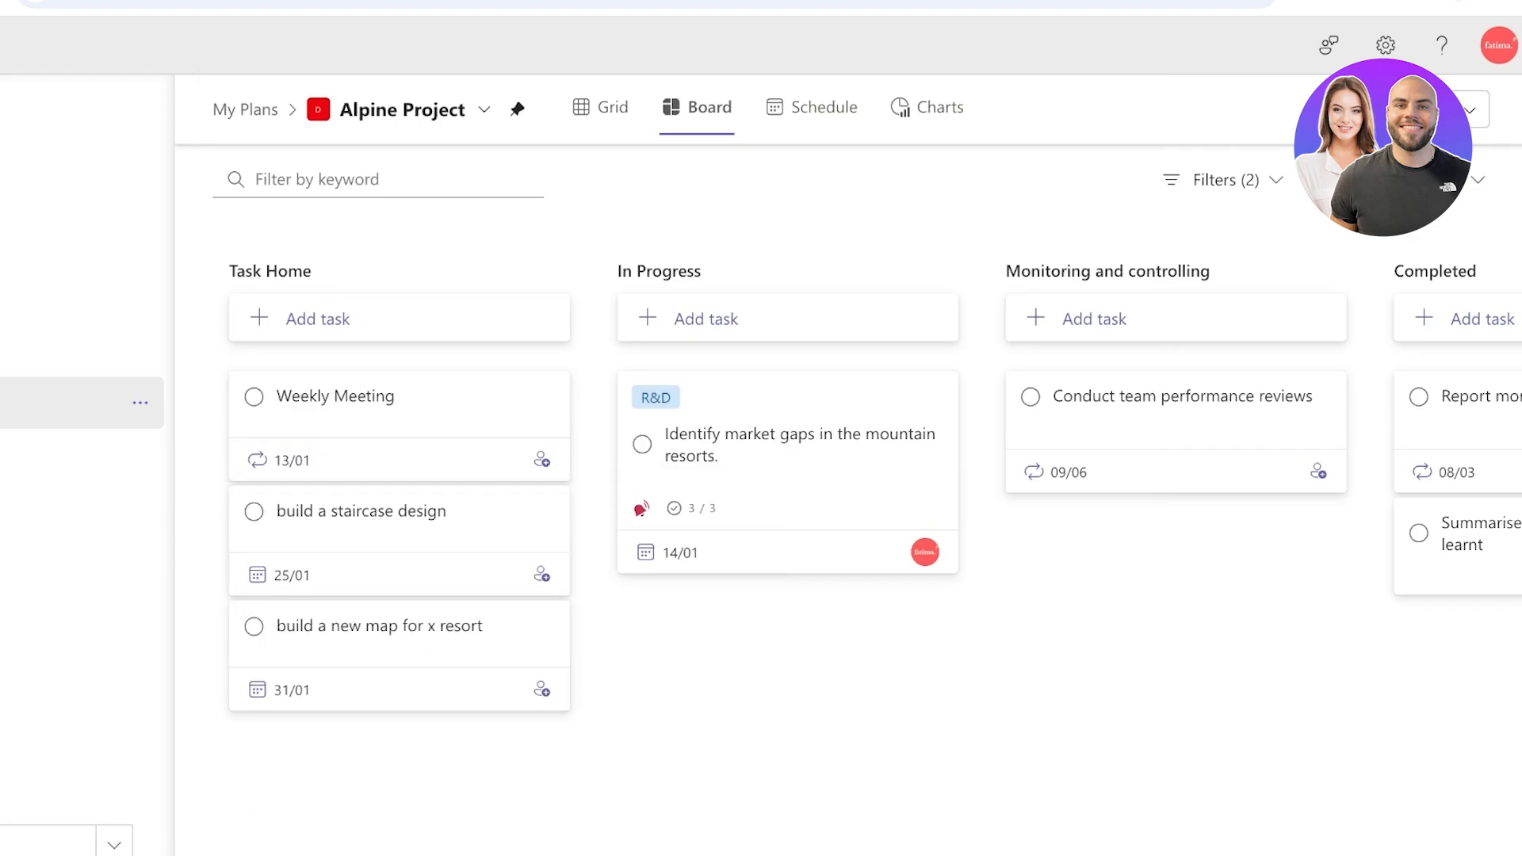
Step: Give the Weekly Meeting task a customised repeat of every 1 week on Monday instead of Friday, and save it
{"action": "left_click", "coordinate": [281, 460]}
{"action": "left_click", "coordinate": [412, 412]}
{"action": "left_click", "coordinate": [413, 412]}
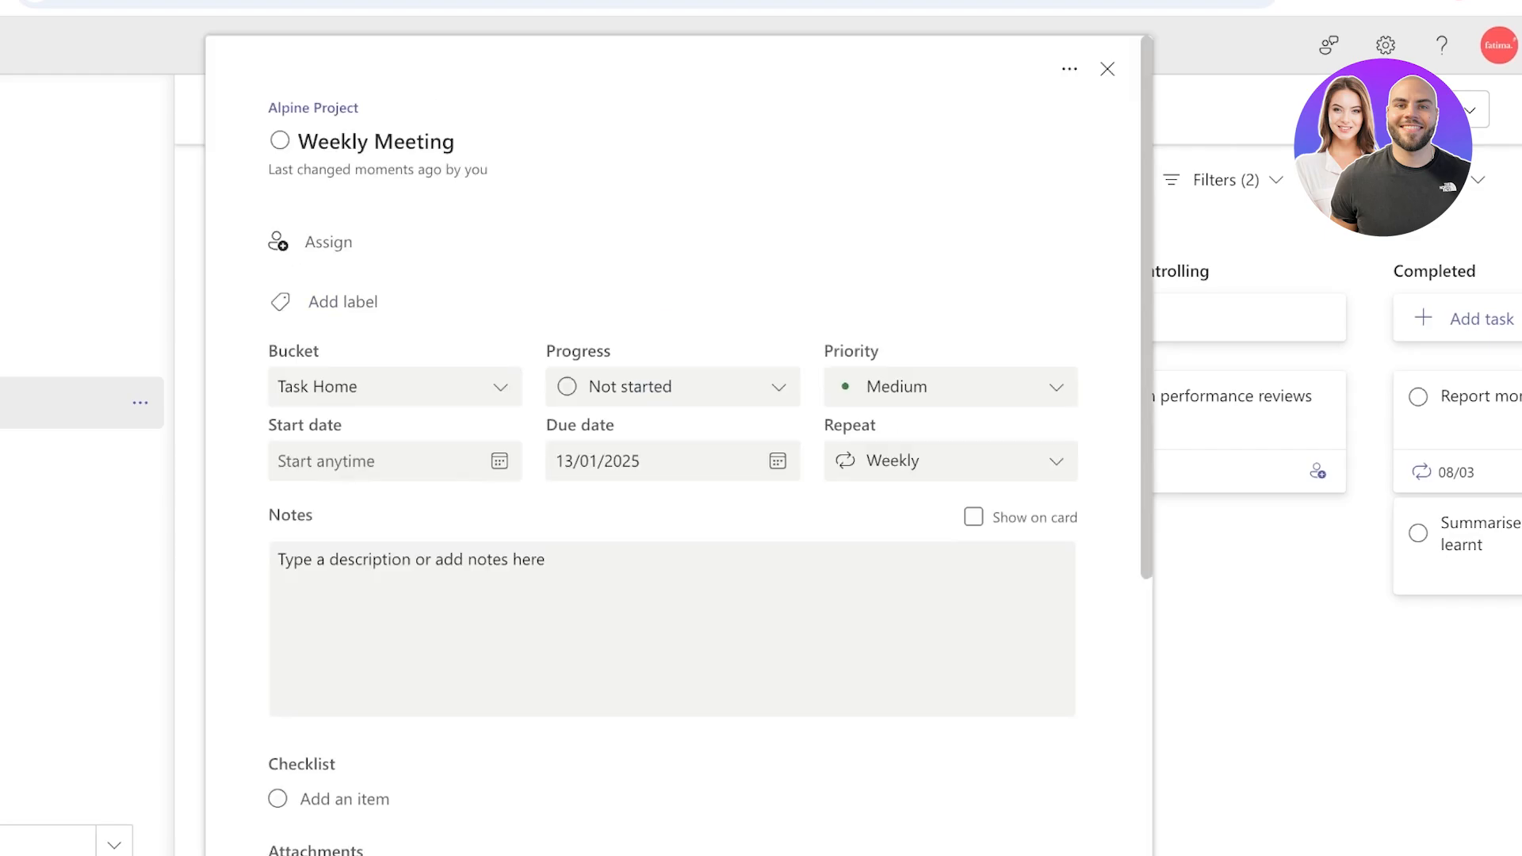
{"action": "left_click", "coordinate": [951, 461]}
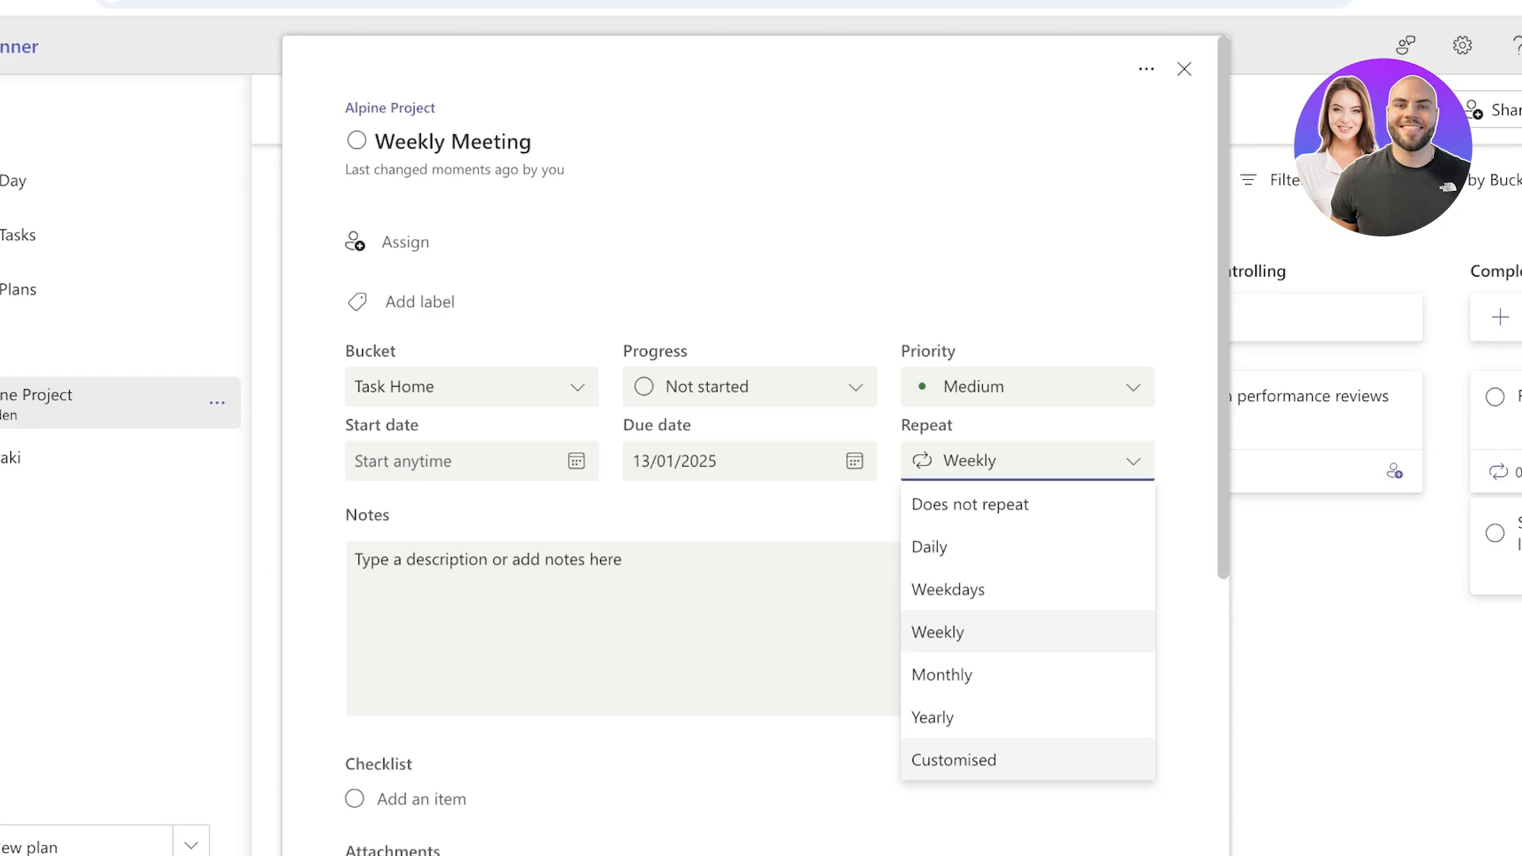
{"action": "left_click", "coordinate": [953, 760]}
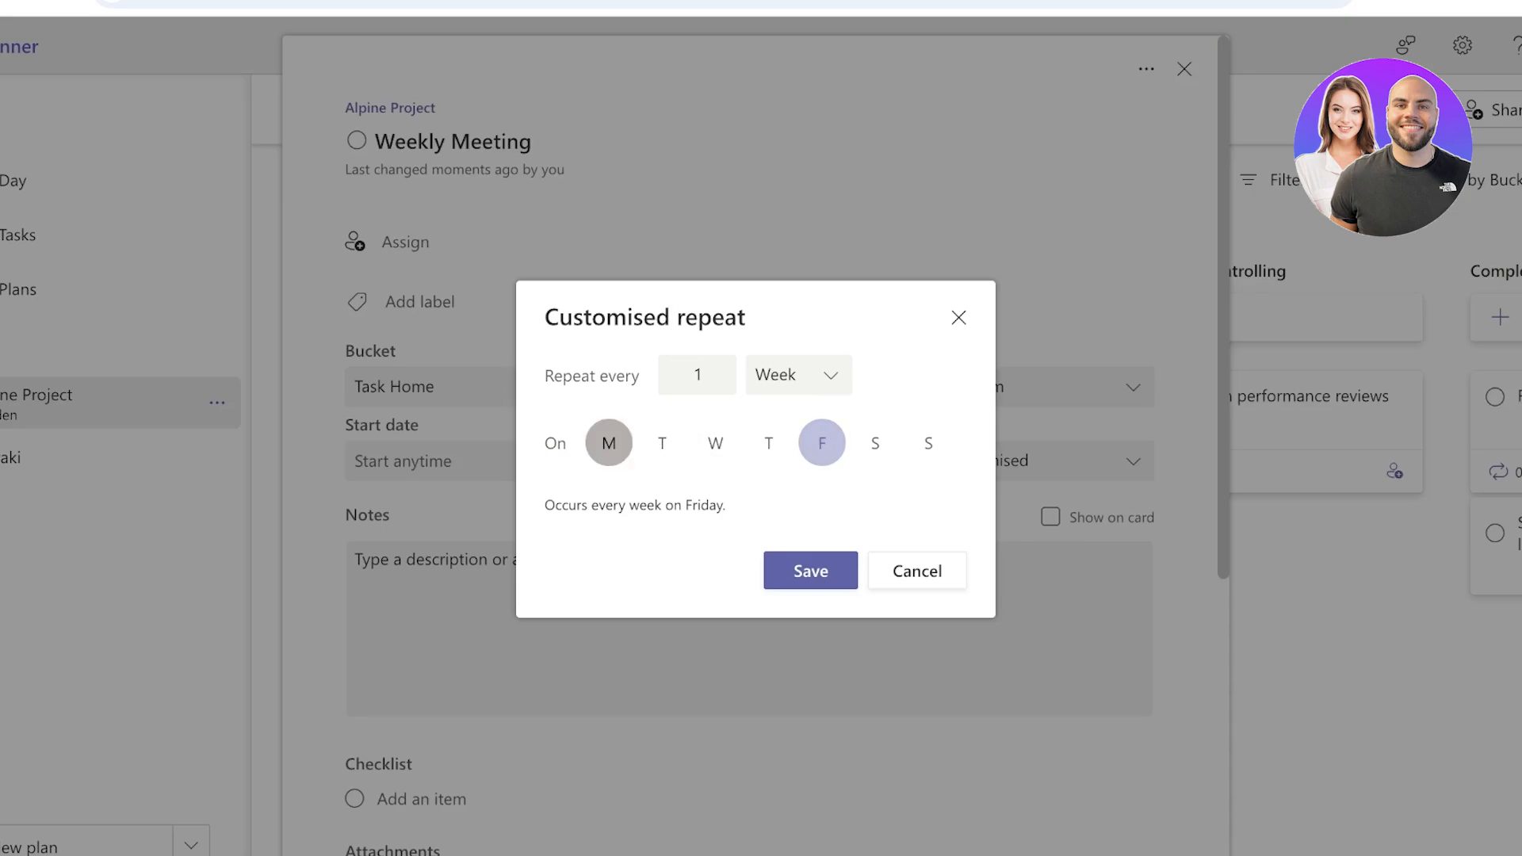
{"action": "left_click", "coordinate": [609, 443]}
{"action": "left_click", "coordinate": [822, 442]}
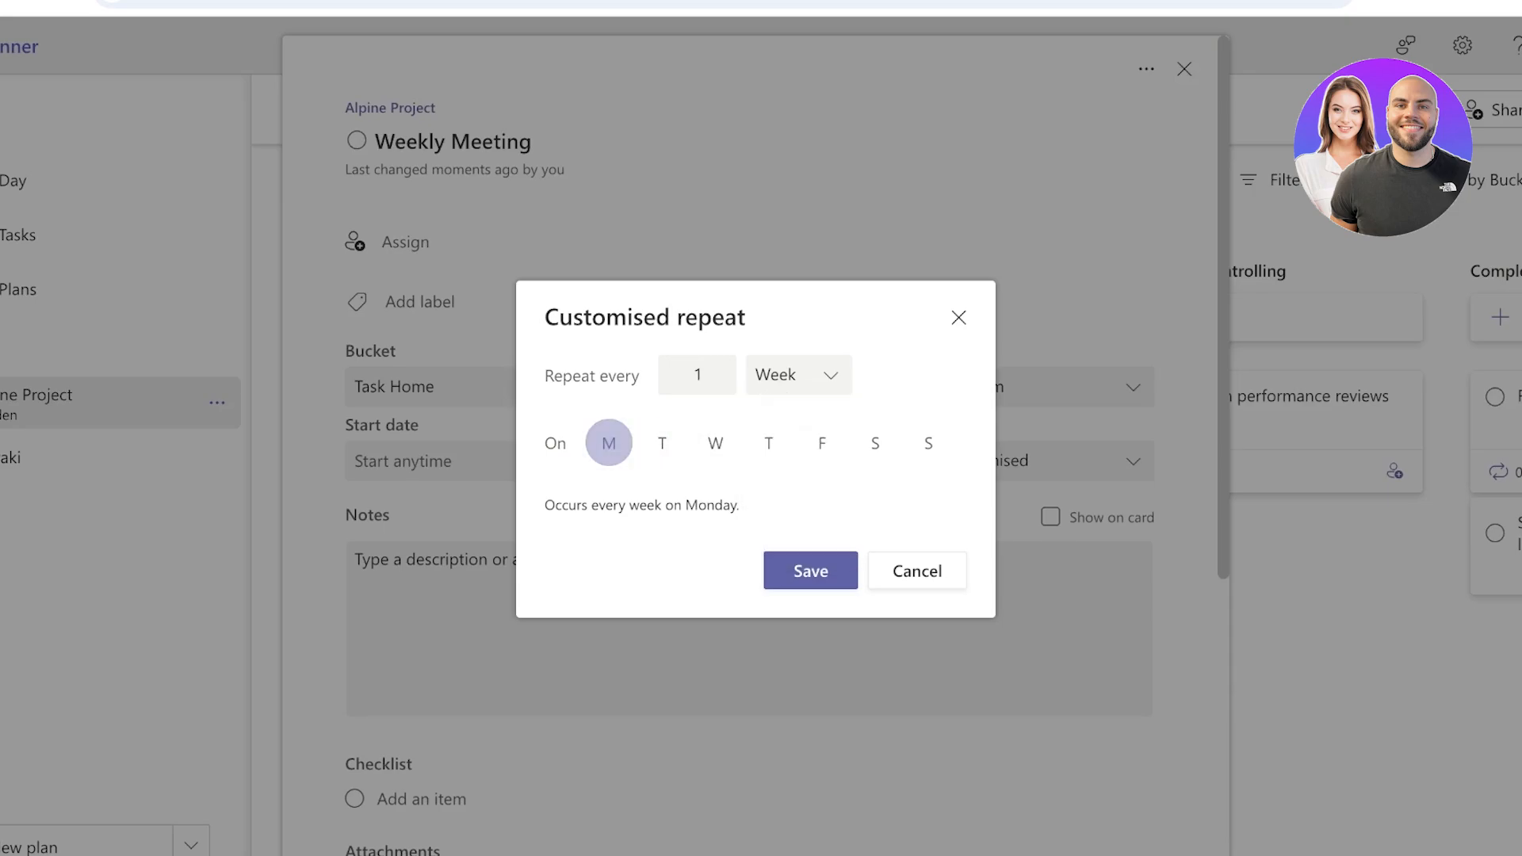
{"action": "left_click", "coordinate": [810, 570]}
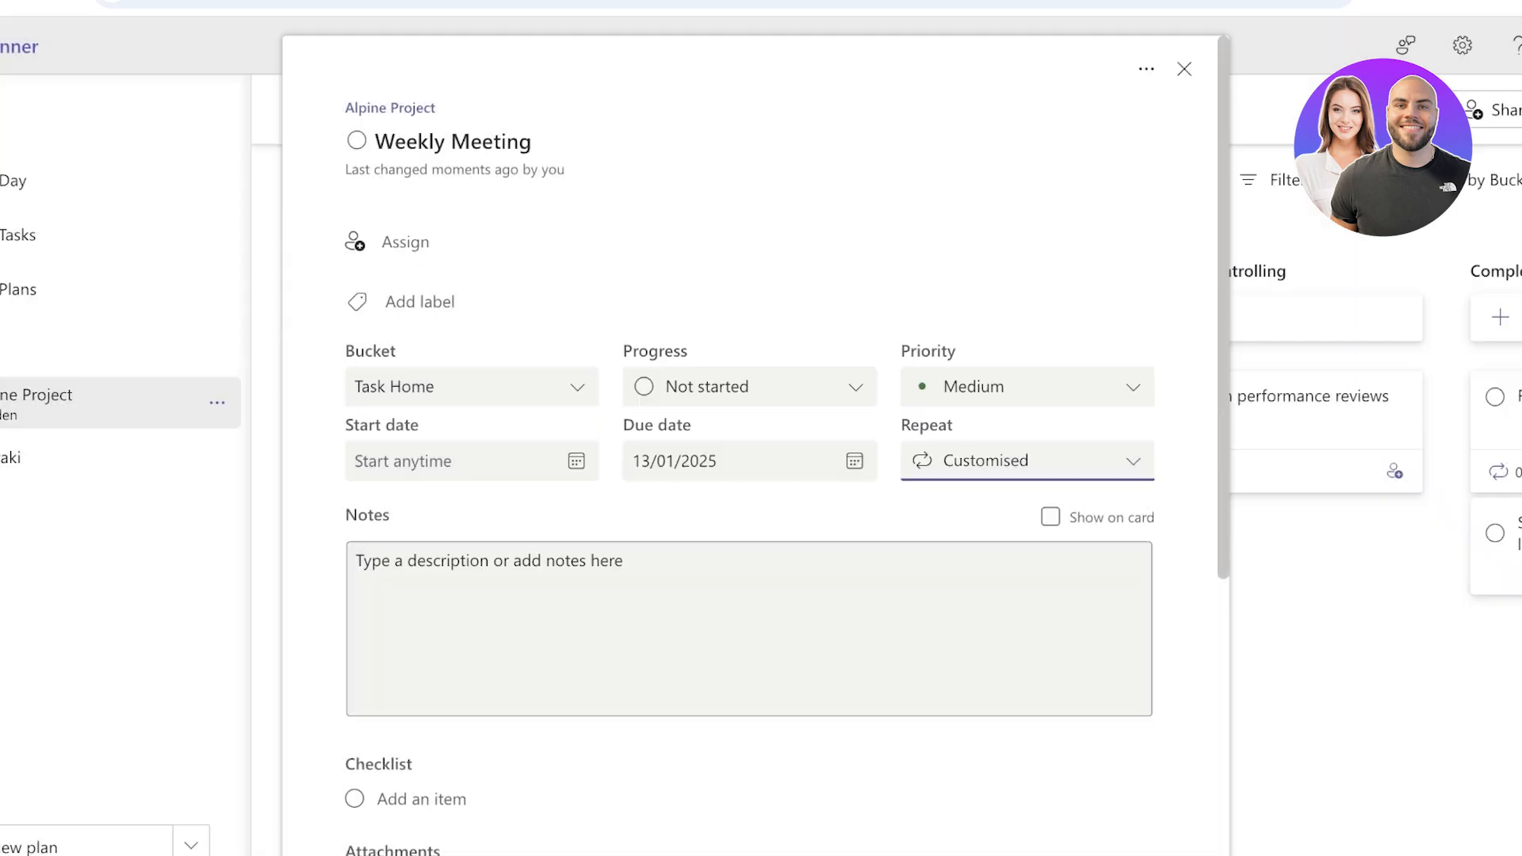
{"action": "left_click", "coordinate": [1184, 69]}
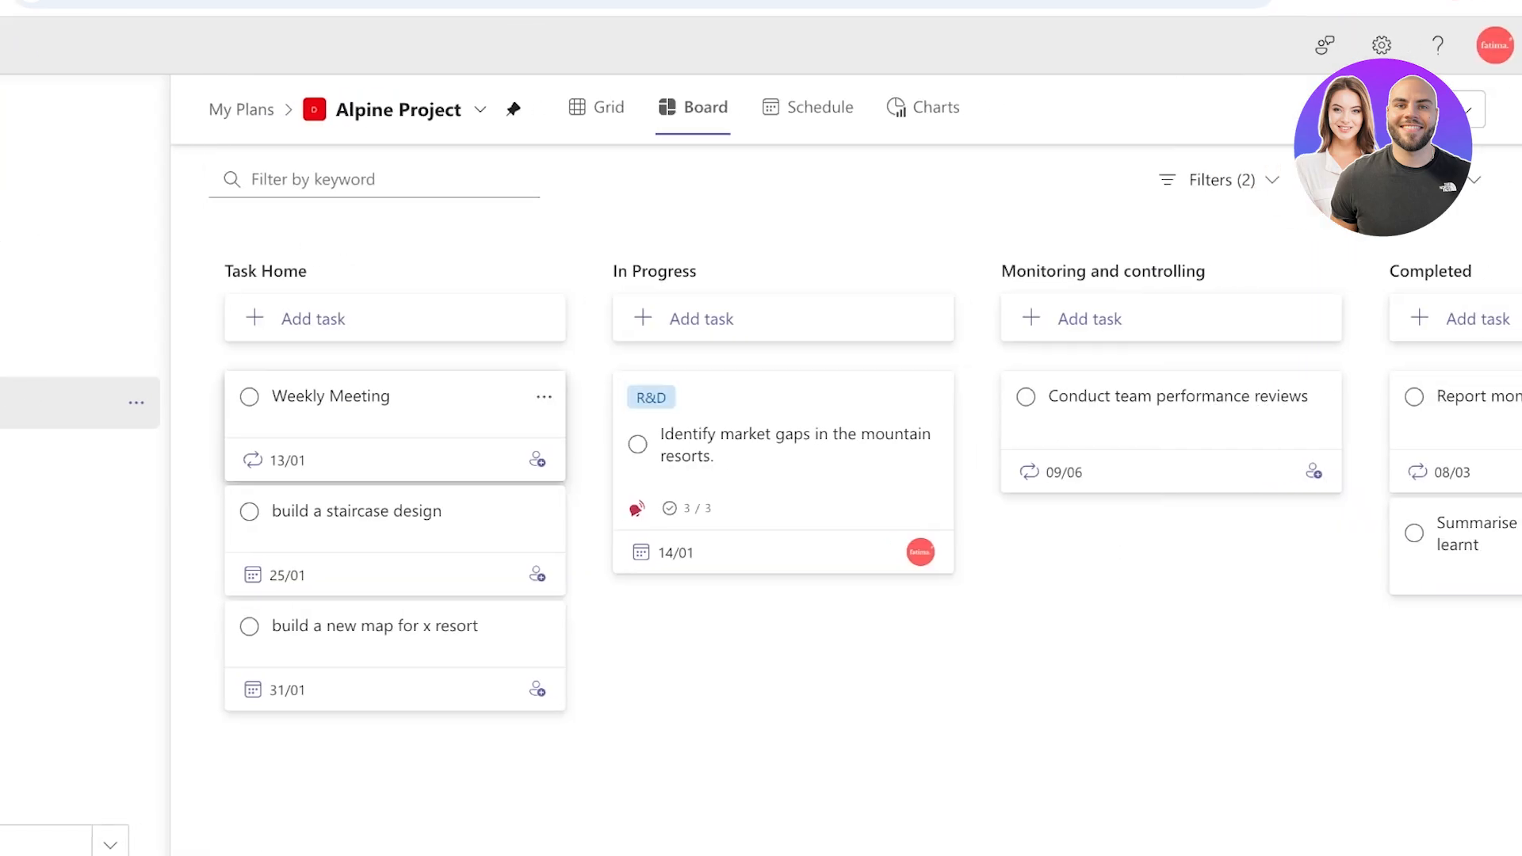
Step: Mark the Weekly Meeting task complete twice, checking the due date of the recurring task after each completion
{"action": "left_click", "coordinate": [249, 396]}
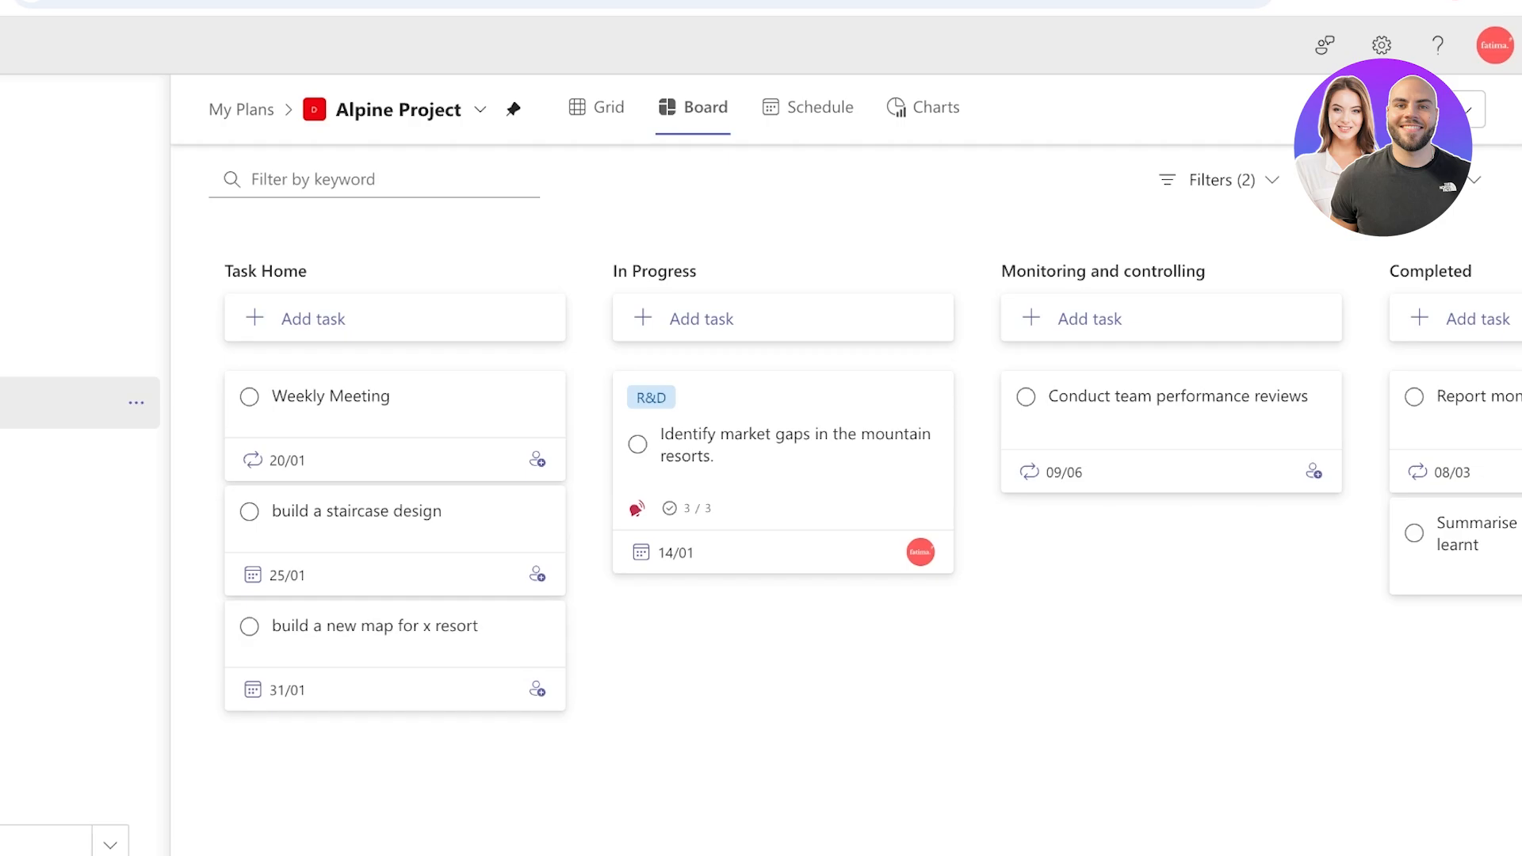
{"action": "left_click", "coordinate": [281, 460]}
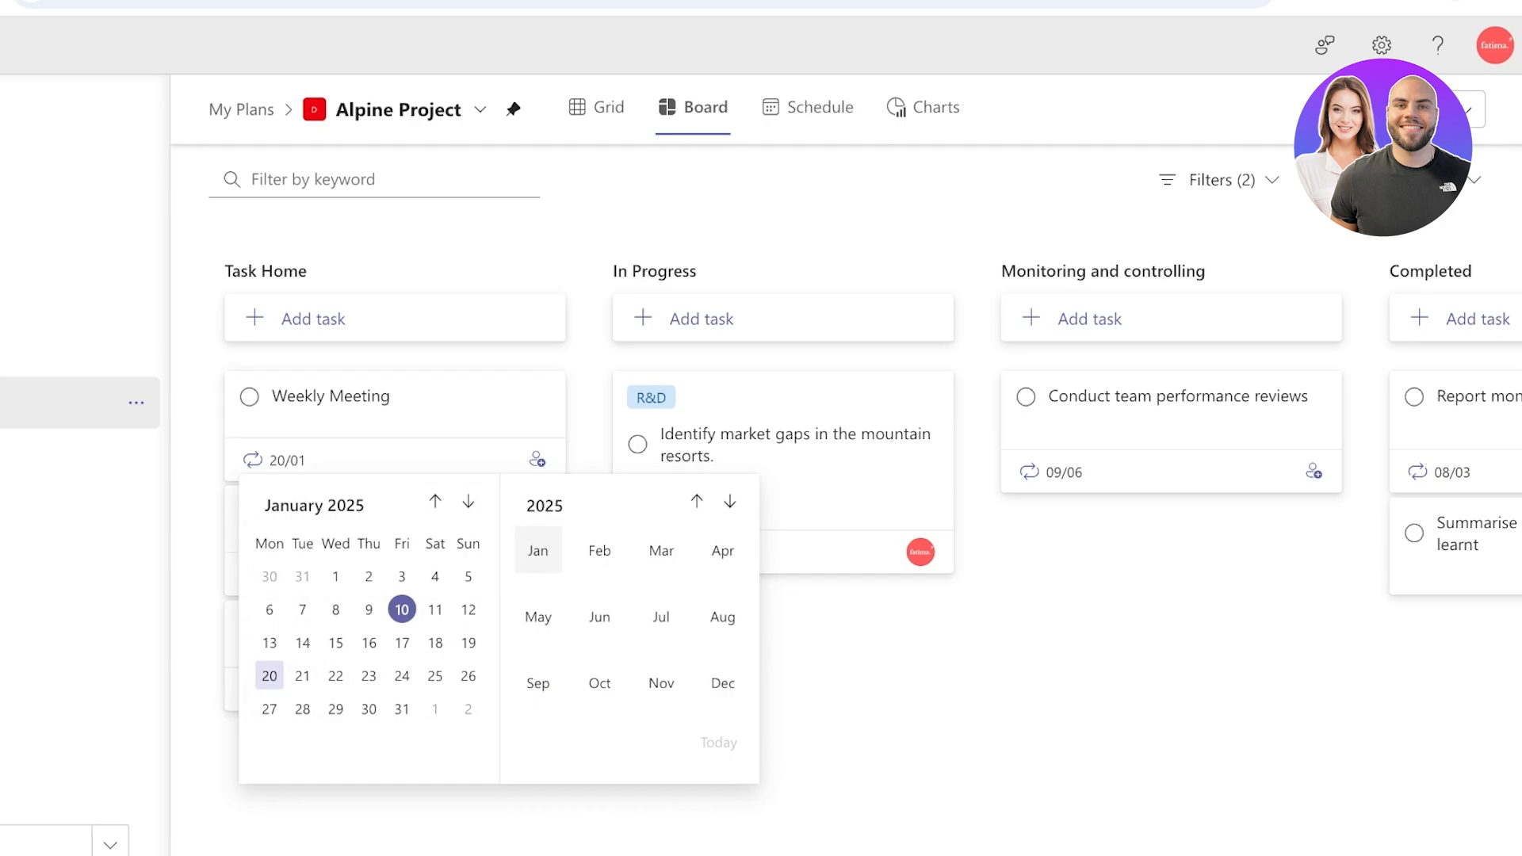
{"action": "left_click", "coordinate": [250, 397]}
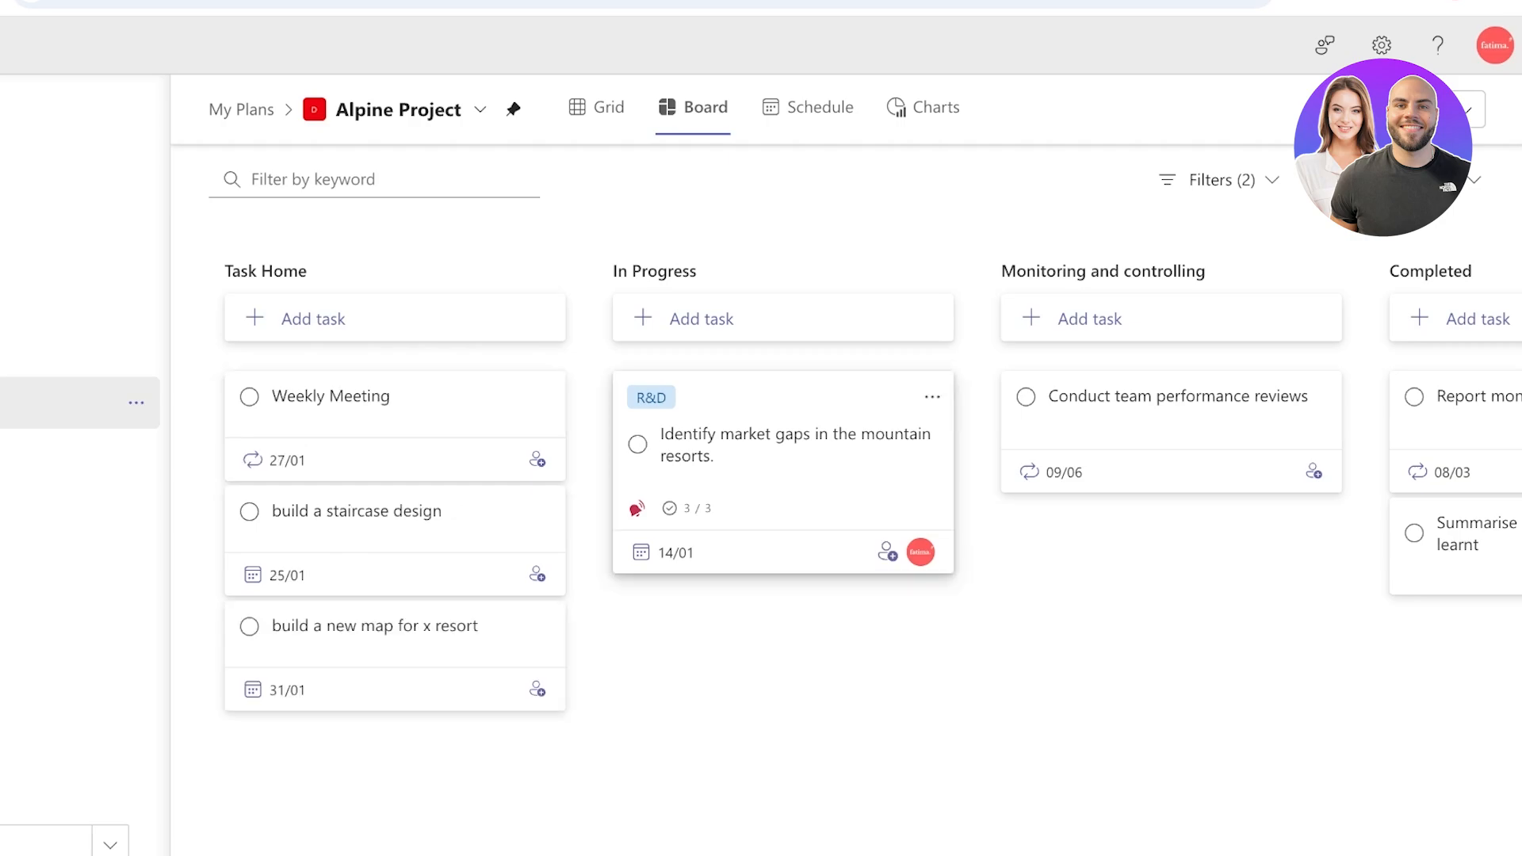
{"action": "left_click", "coordinate": [278, 460]}
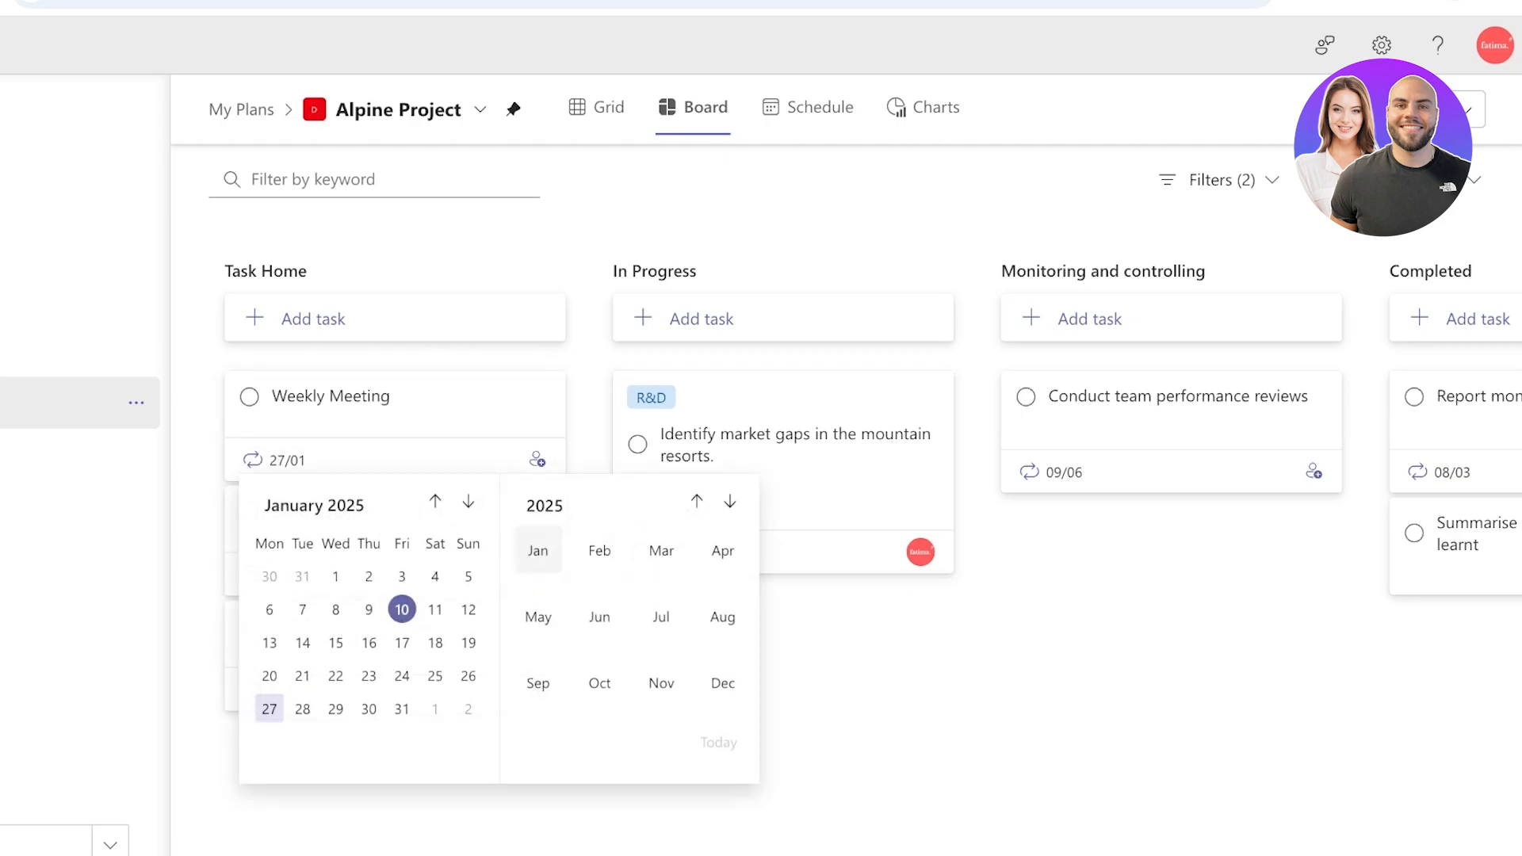
{"action": "key", "text": "Escape"}
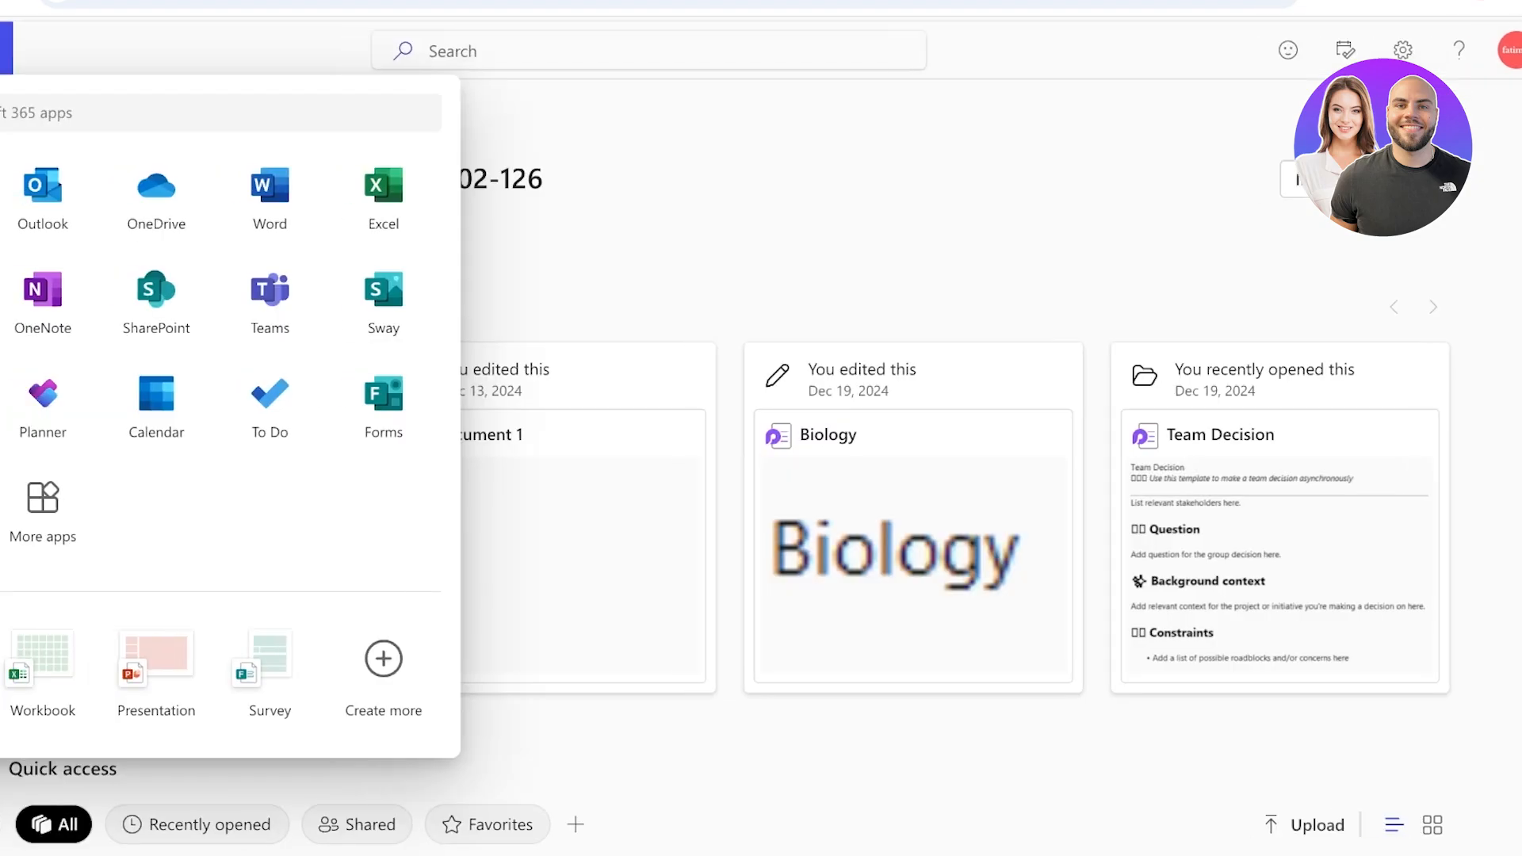
Step: Switch to the Project app from Microsoft 365 and start a new plan with the Simple Project template
{"action": "key", "text": "Escape"}
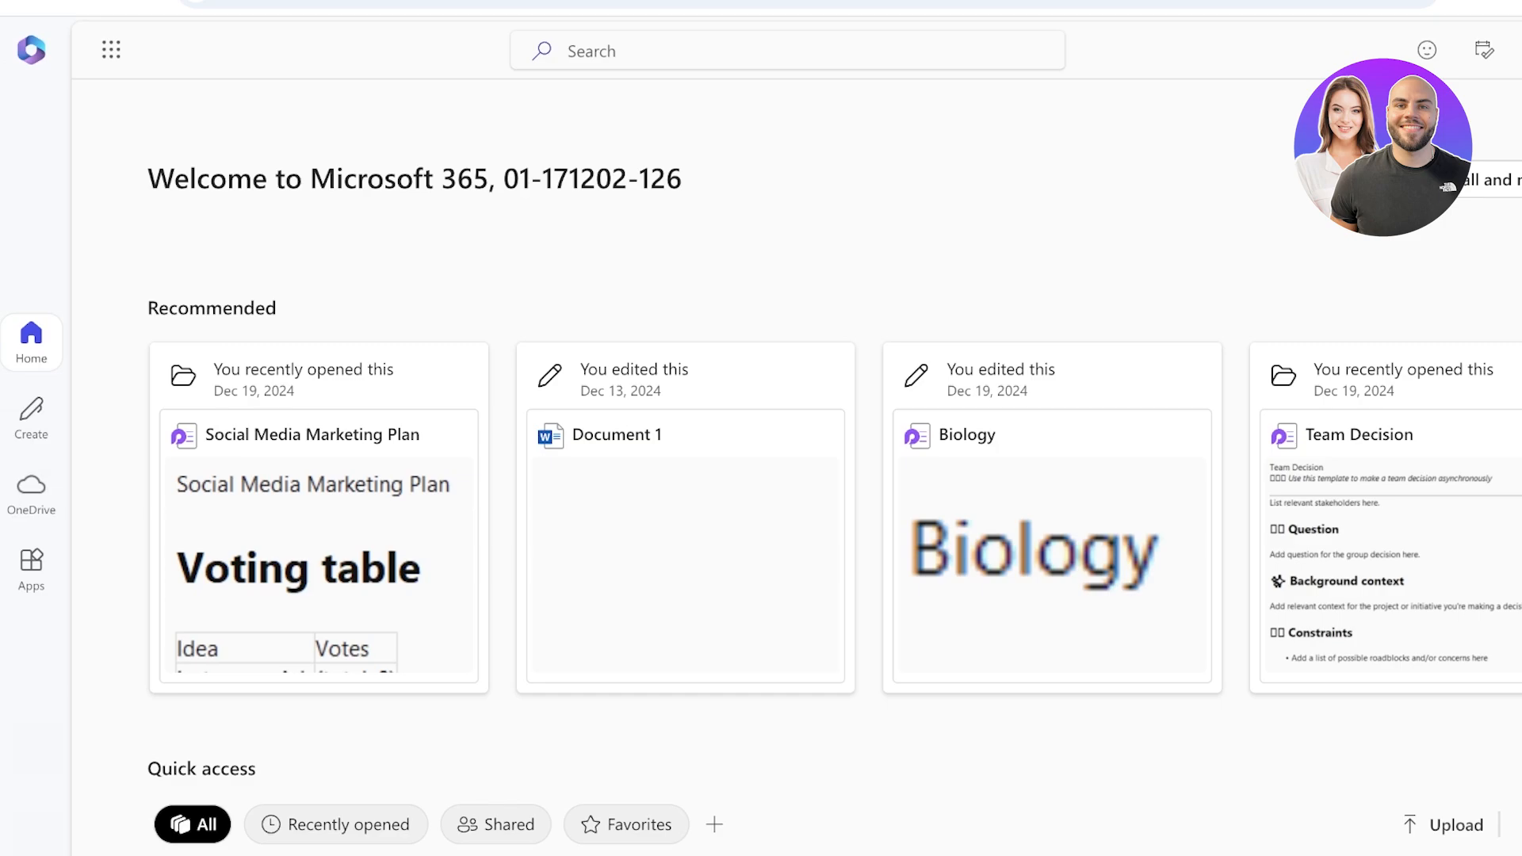
{"action": "left_click", "coordinate": [111, 50]}
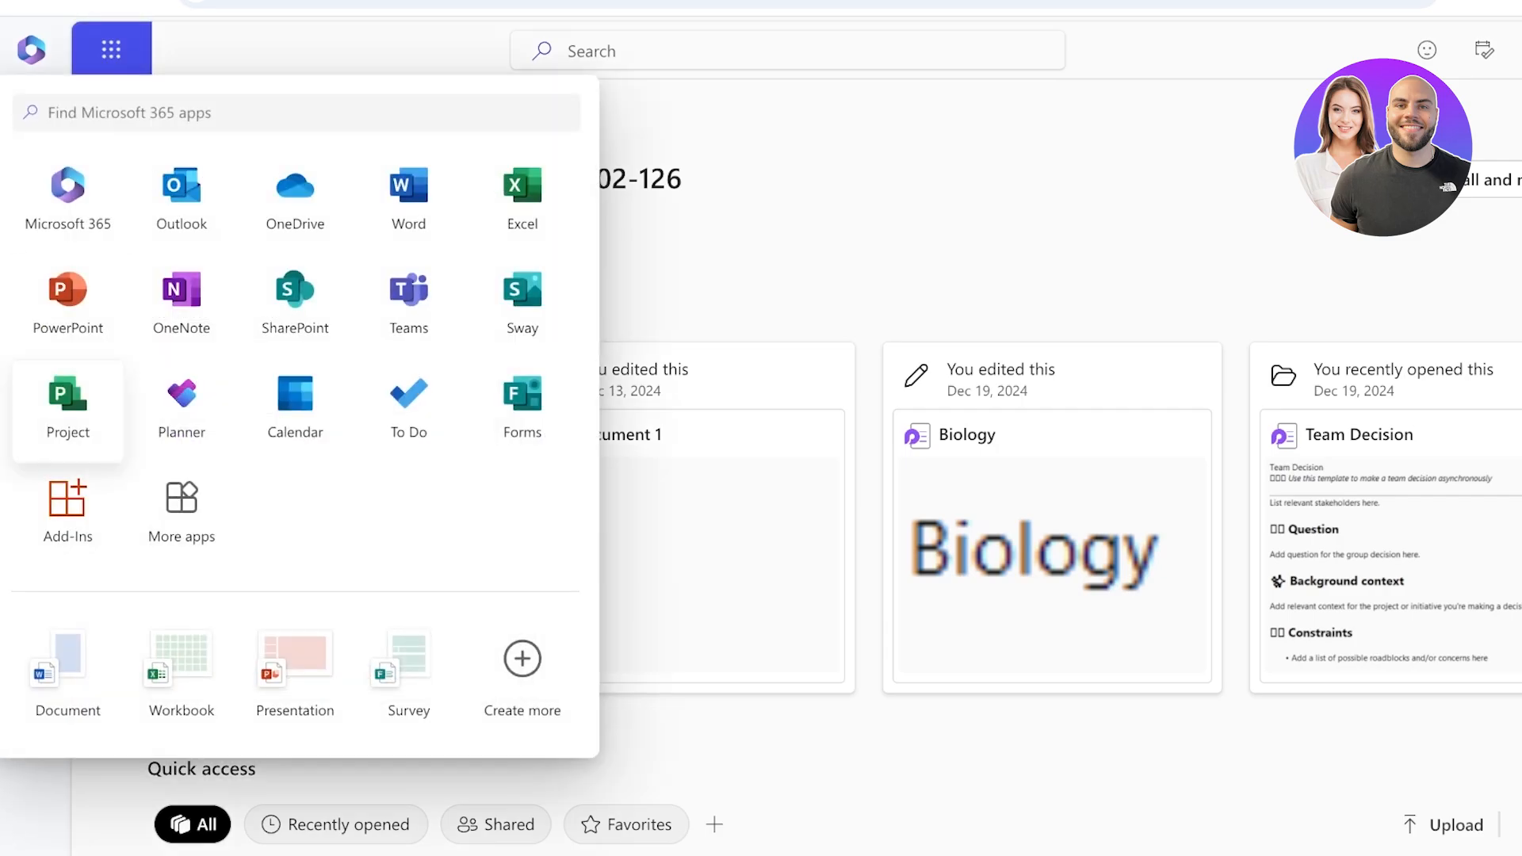
{"action": "left_click", "coordinate": [68, 410]}
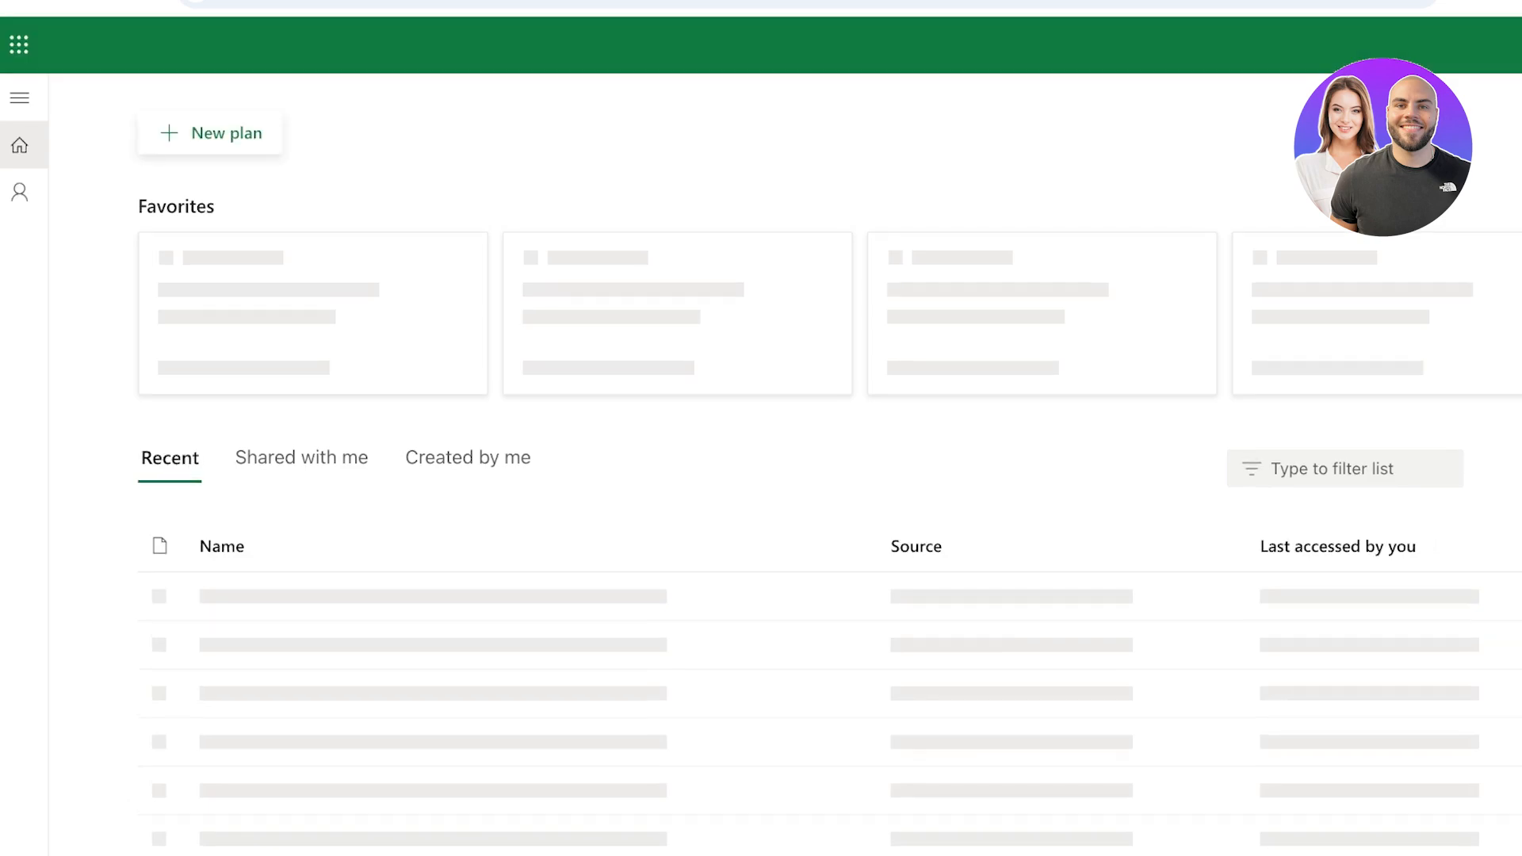
{"action": "left_click", "coordinate": [211, 133]}
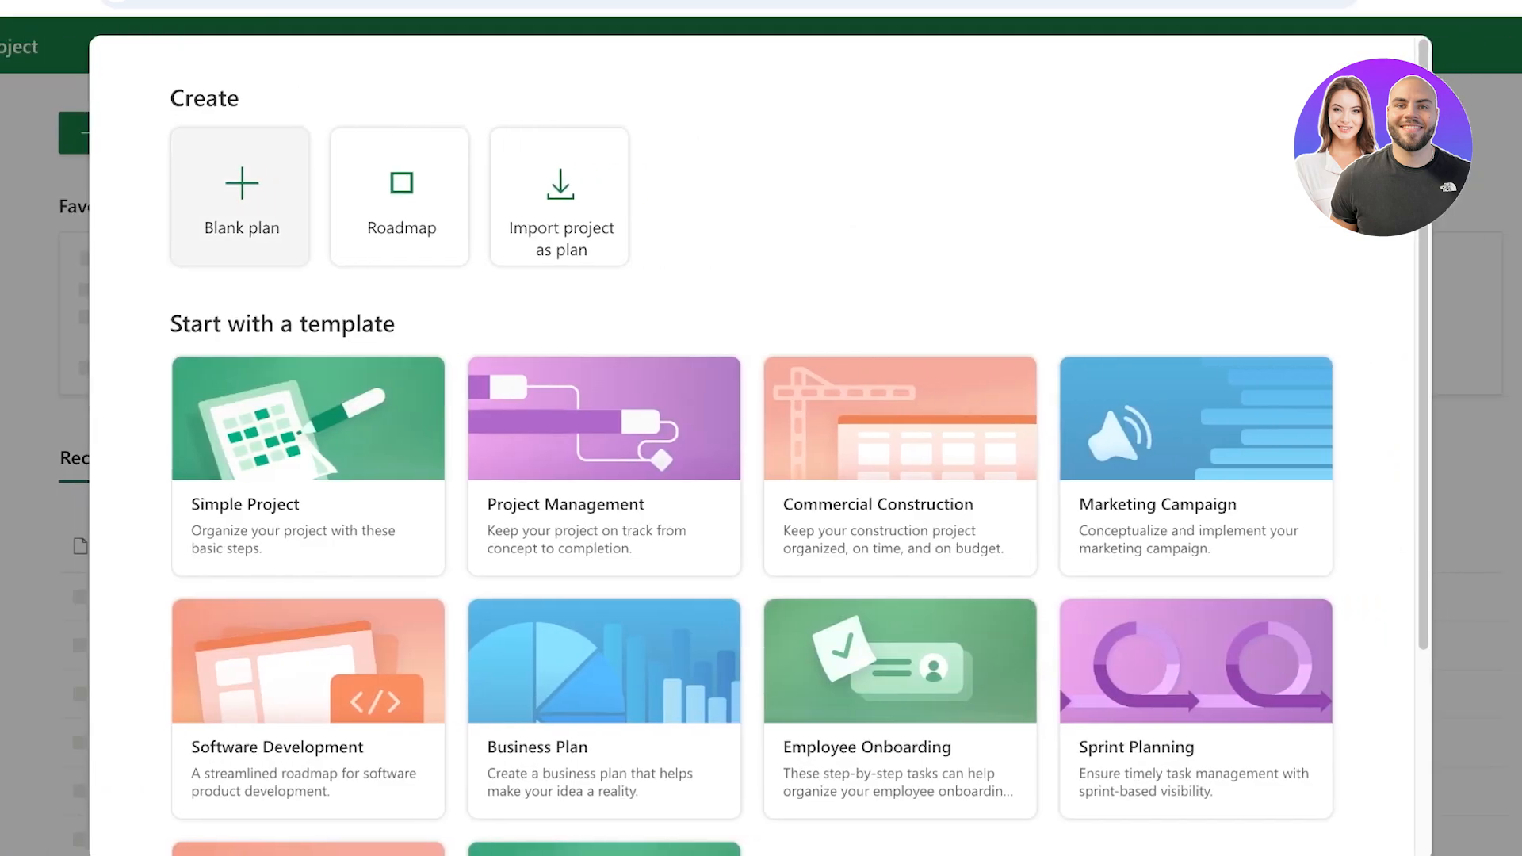
{"action": "left_click", "coordinate": [307, 466]}
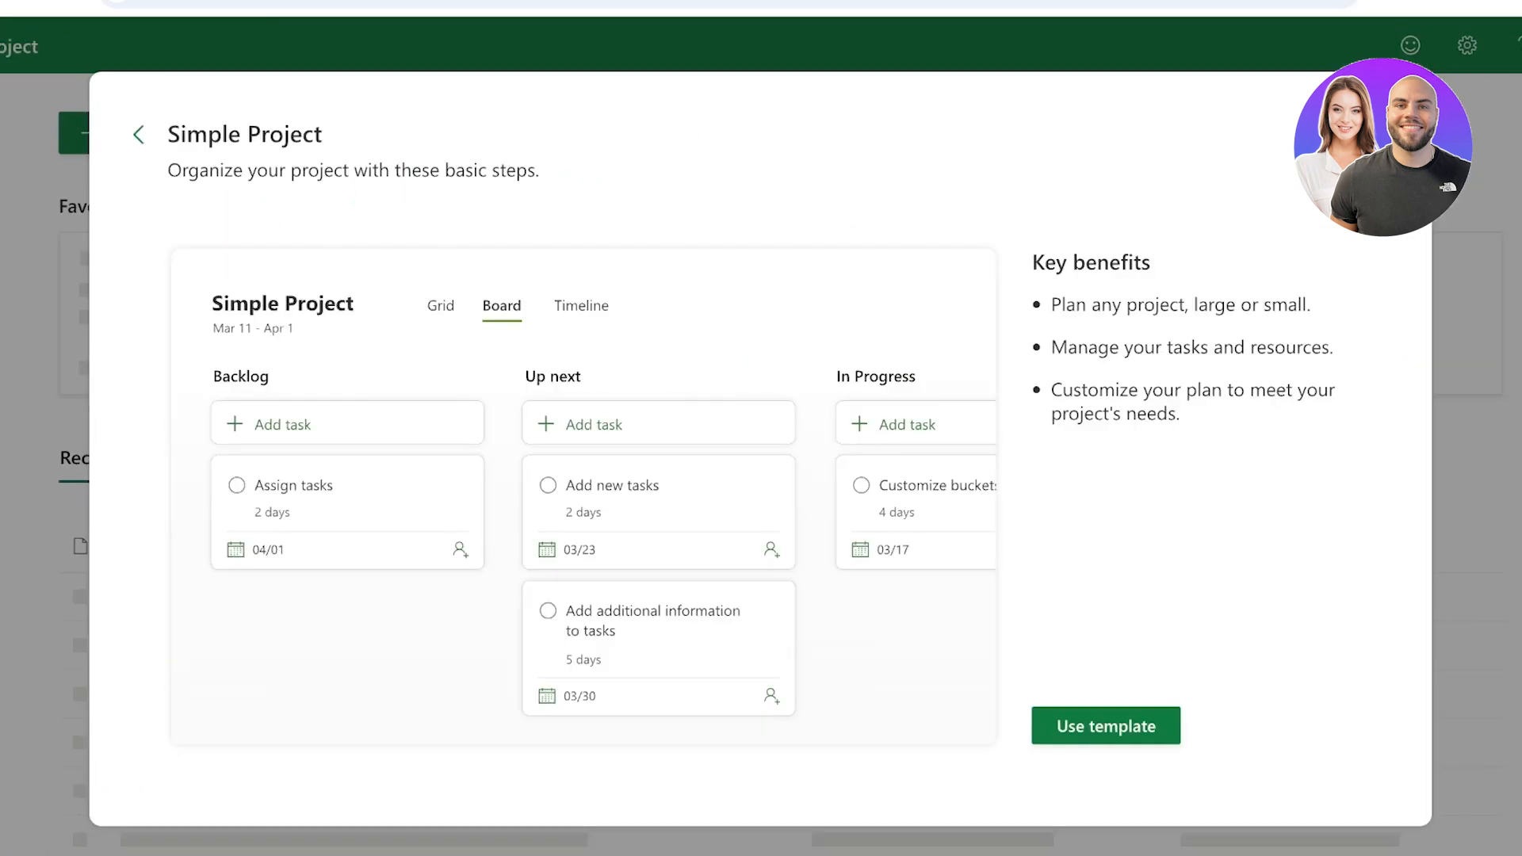
{"action": "left_click", "coordinate": [1105, 726]}
{"action": "left_click", "coordinate": [1389, 117]}
{"action": "left_click", "coordinate": [1388, 118]}
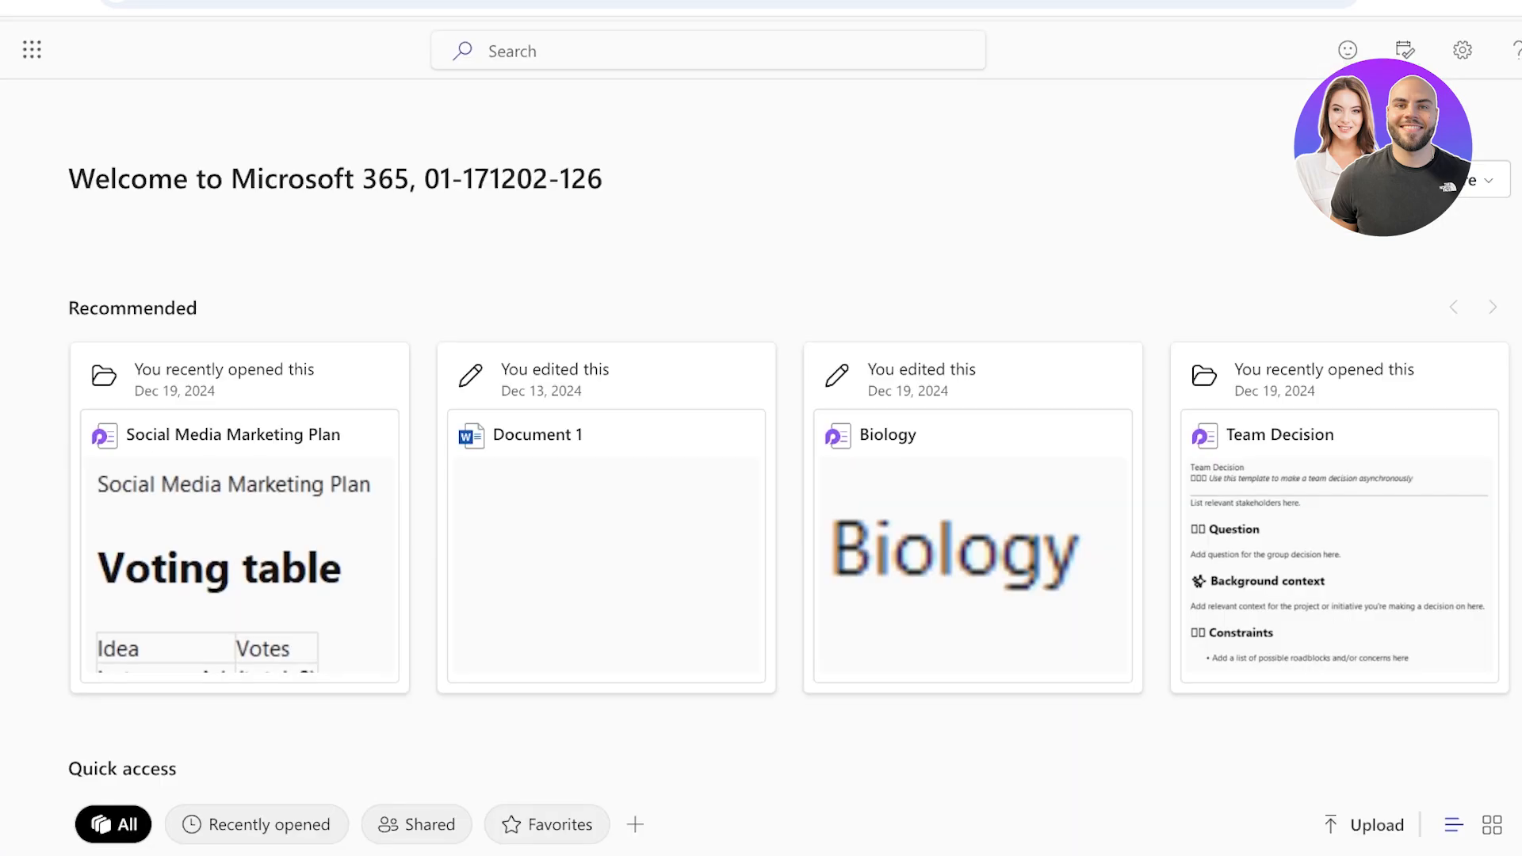